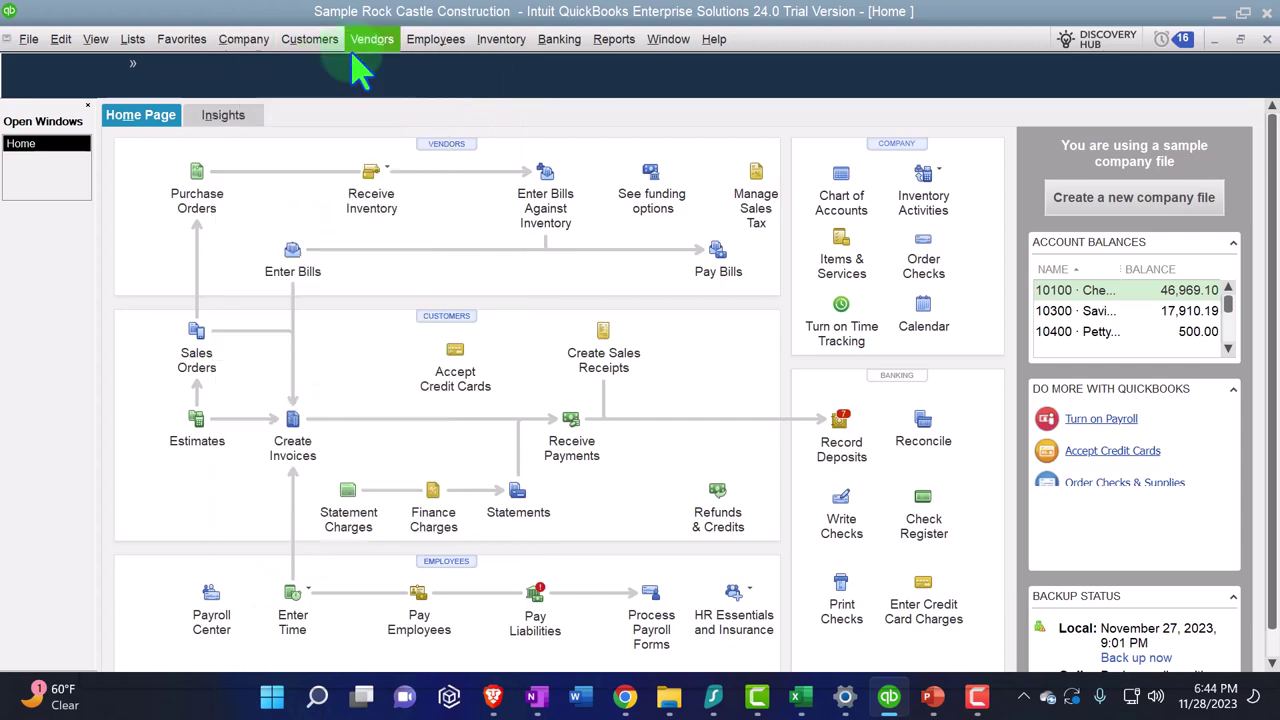
Open the Balance Sheet Standard report from the Company & Financial reports
click(628, 39)
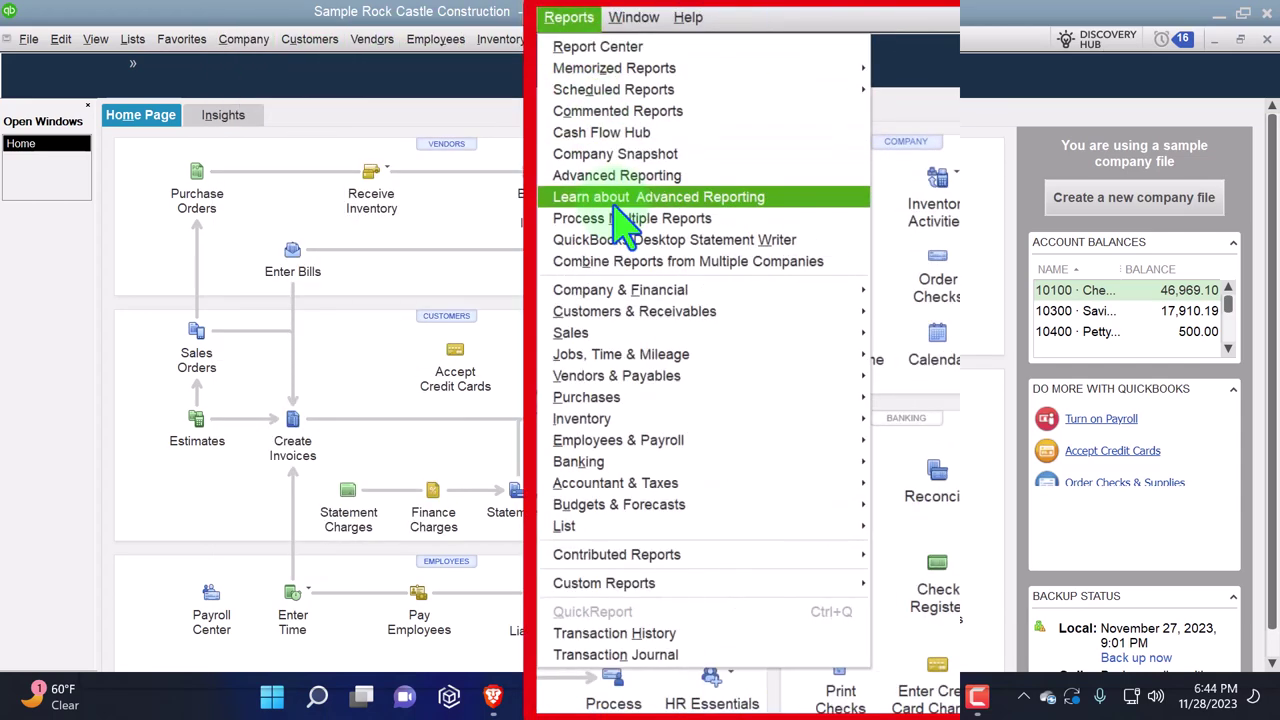
mouse_move(657, 268)
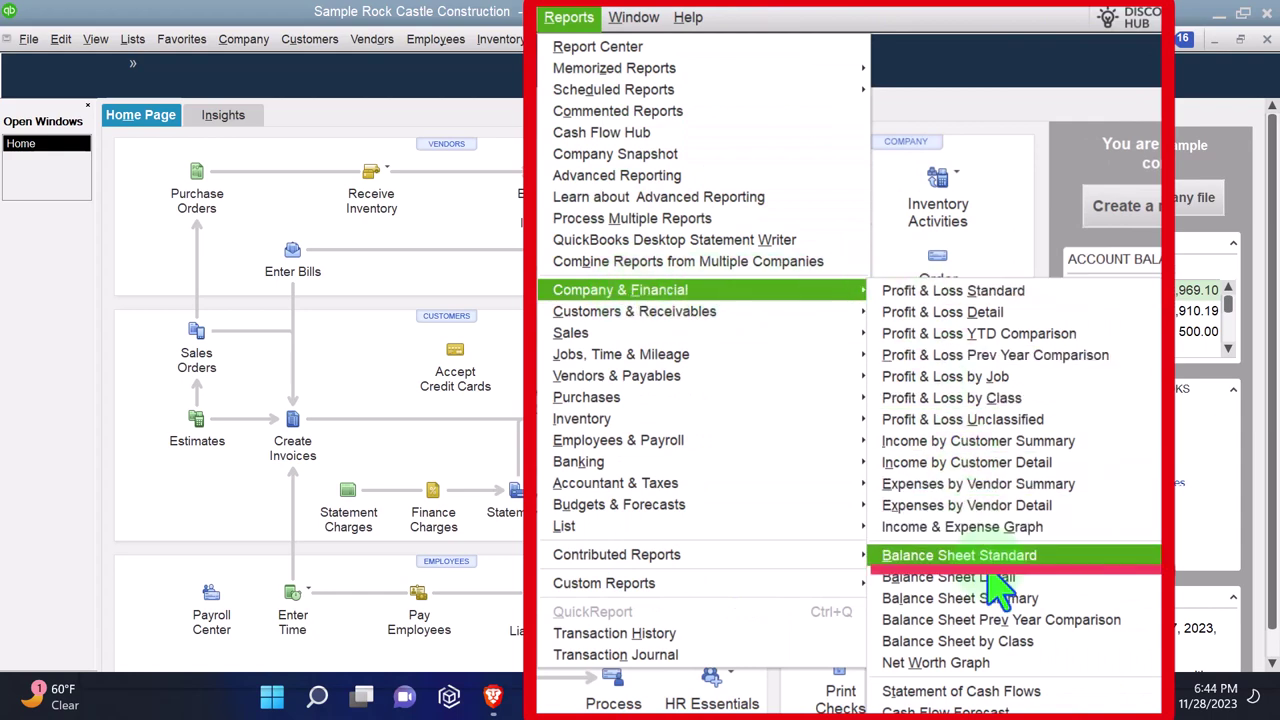
click(925, 487)
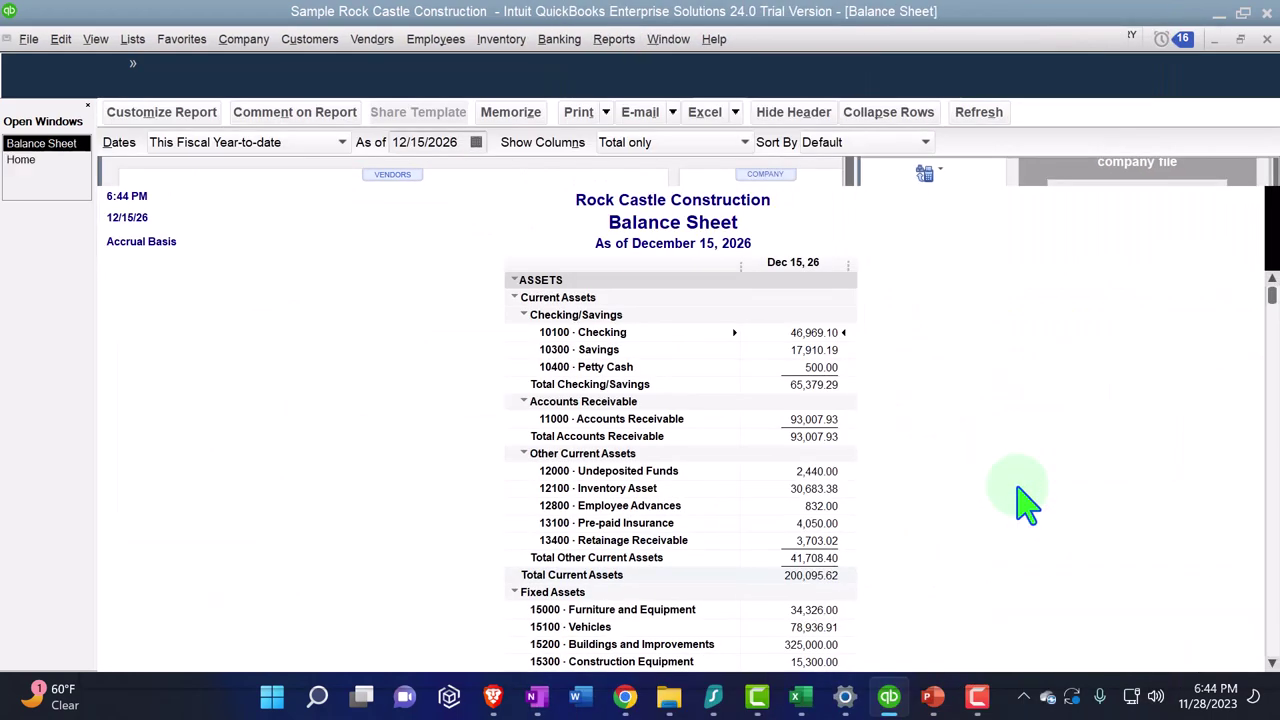
Customize the Balance Sheet's date range to run from 01/01/2027 to 12/31/27
click(150, 112)
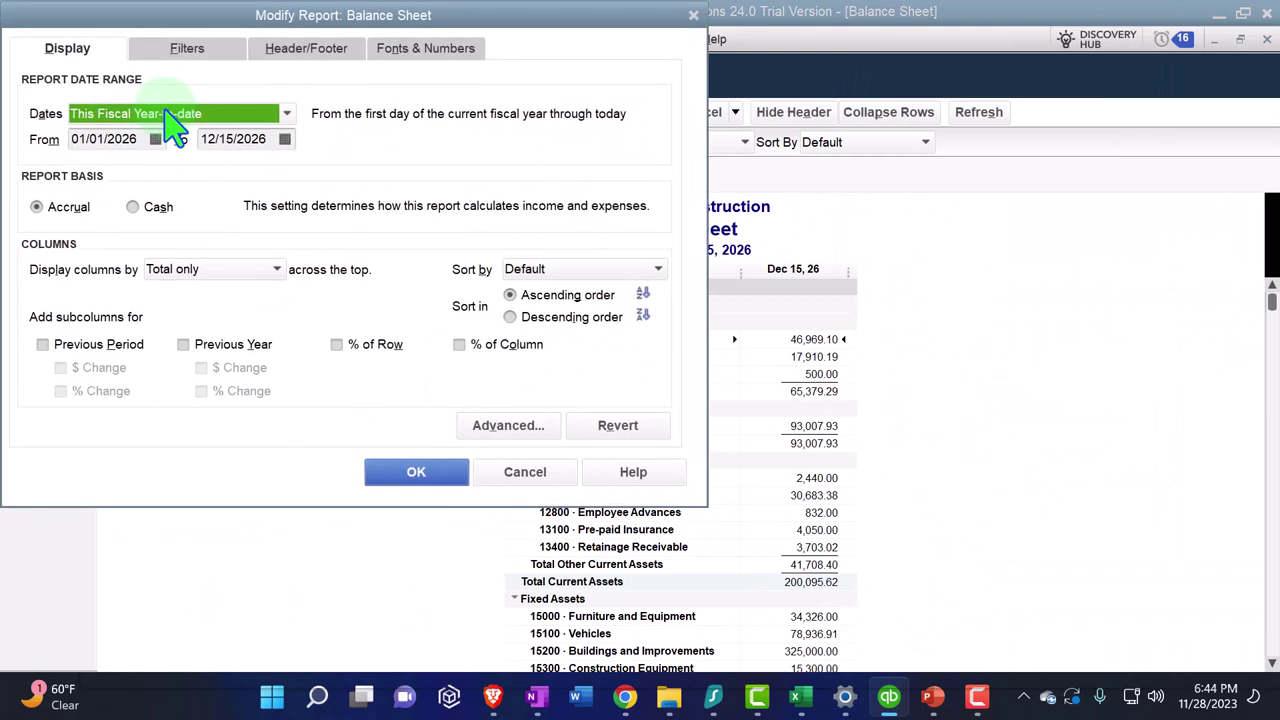
key(Tab)
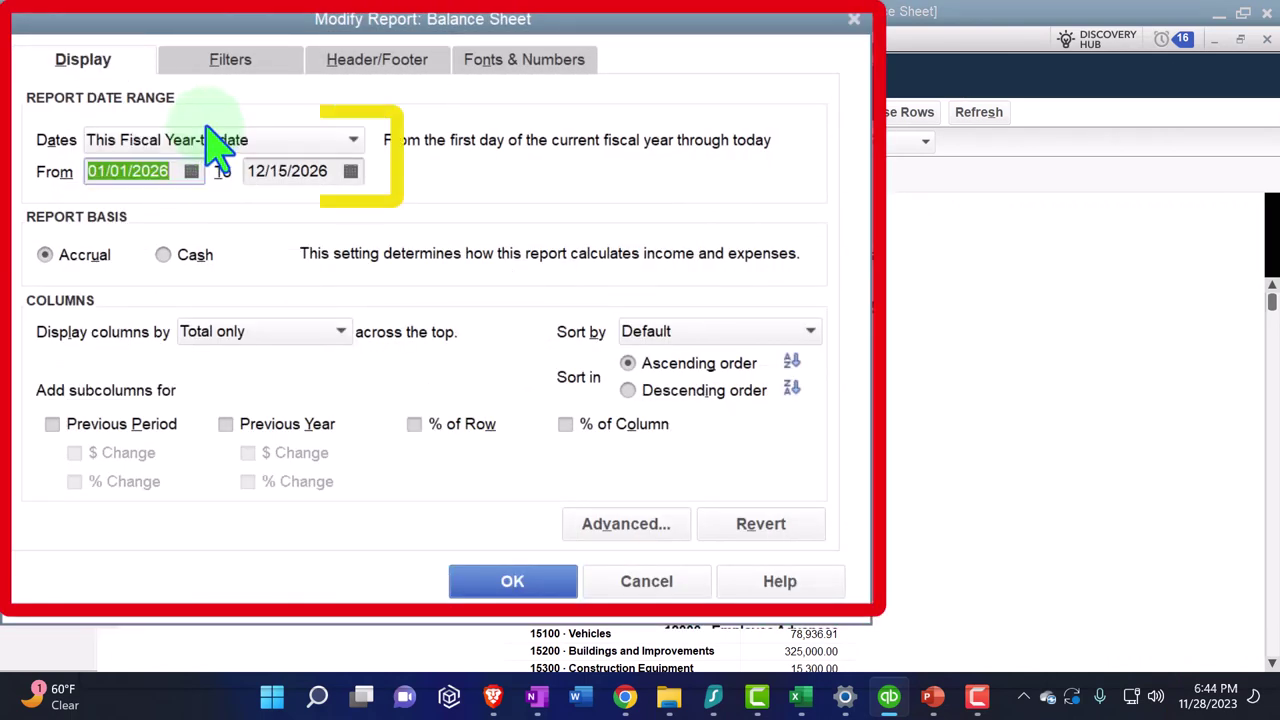
text(0)
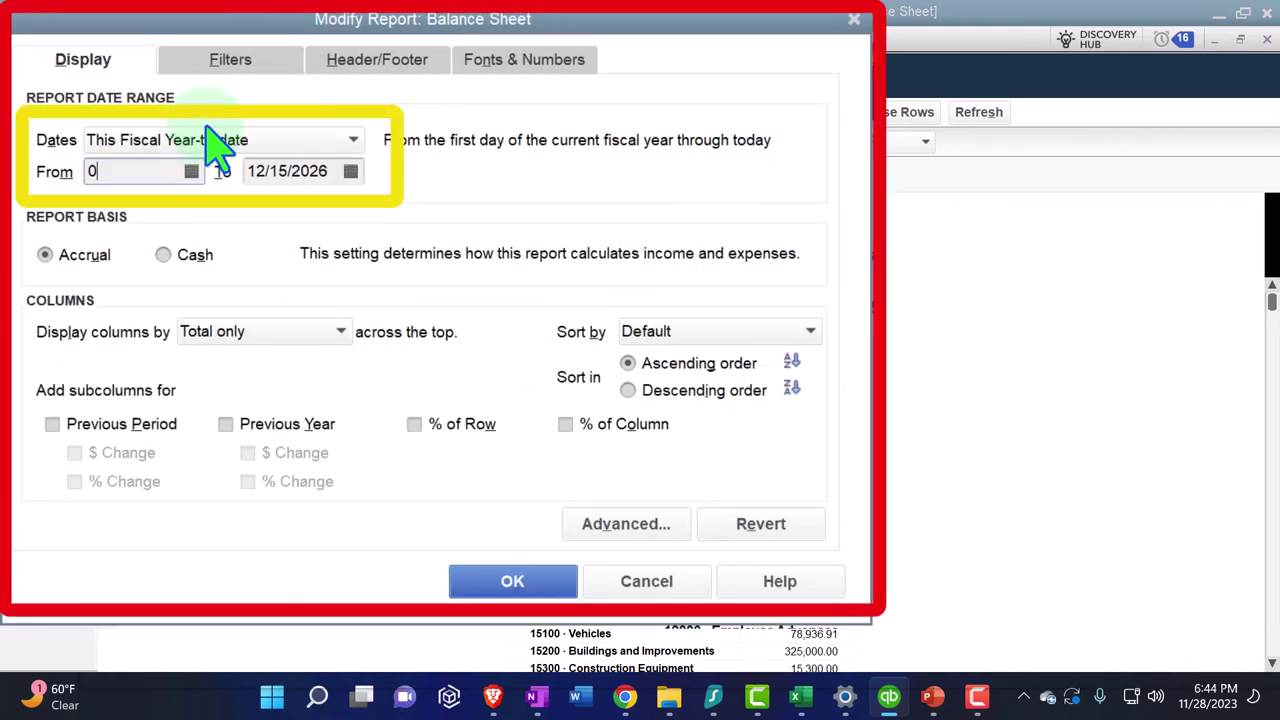
text(1/01/2027)
key(Tab)
text(1)
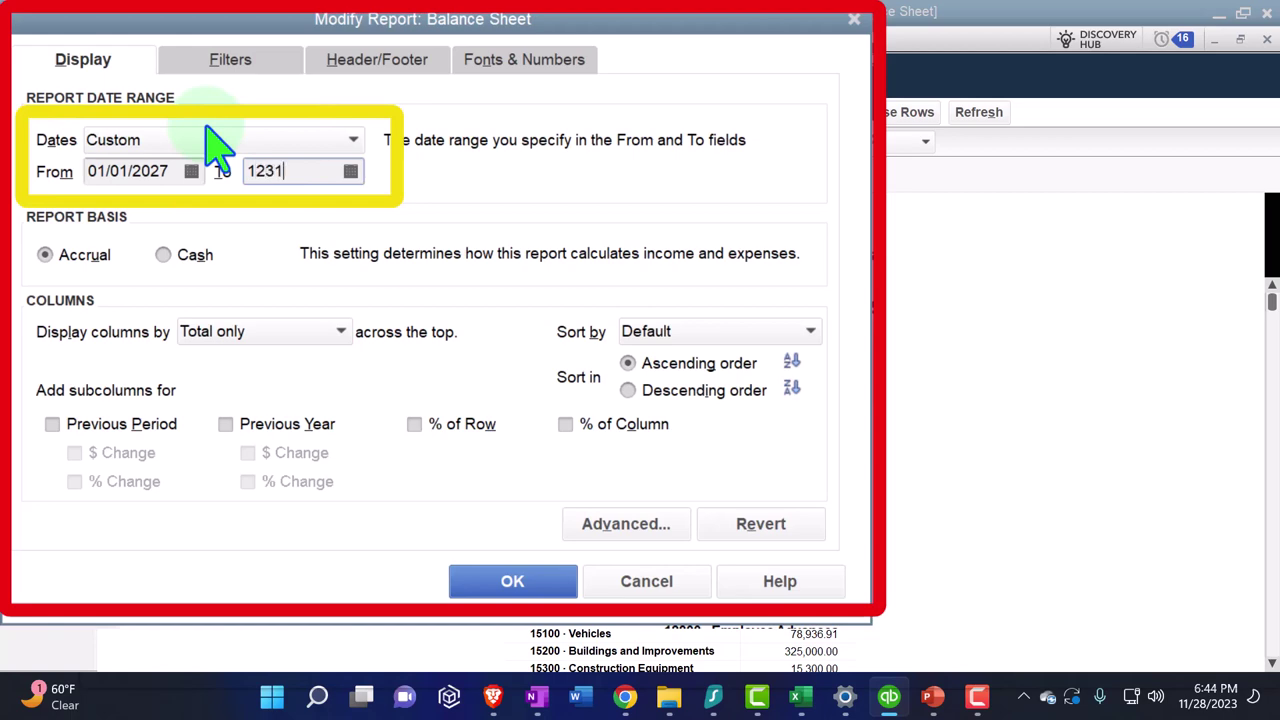
text(23127)
key(Tab)
Set the Balance Sheet's column label font size to 14, extend the change to all related fonts and apply the report modifications
click(514, 60)
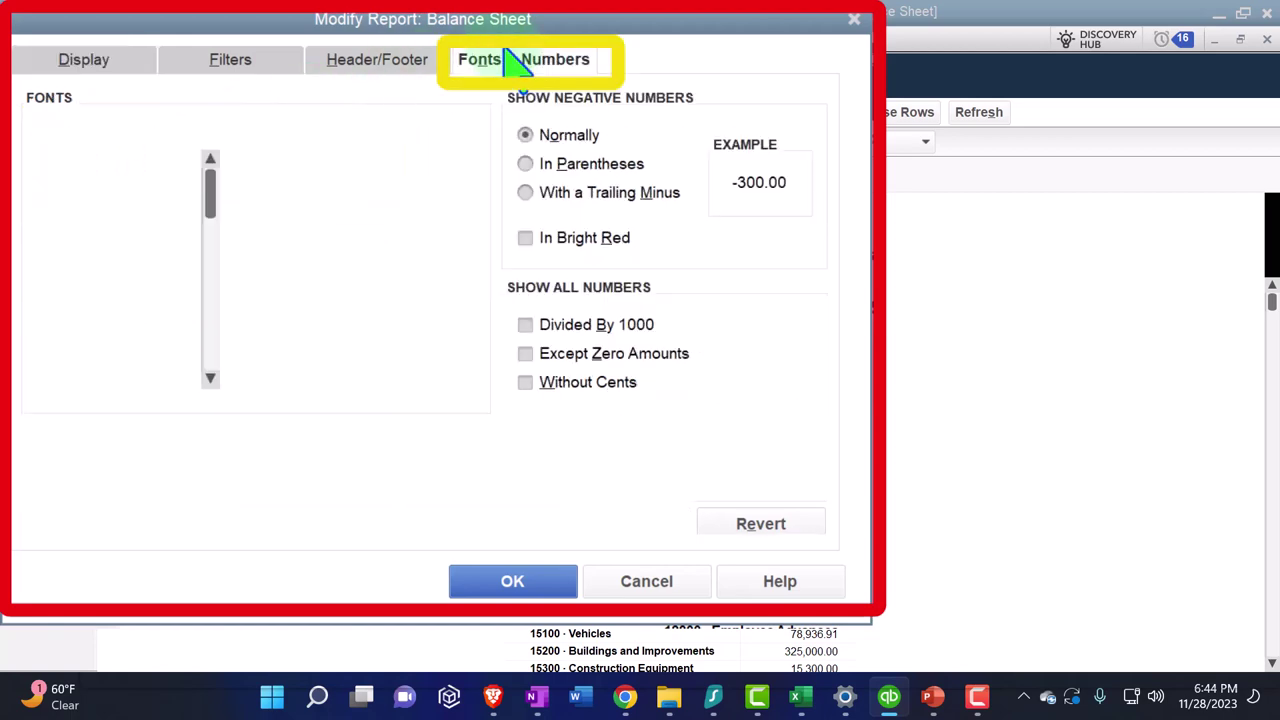
click(389, 373)
click(407, 302)
click(370, 305)
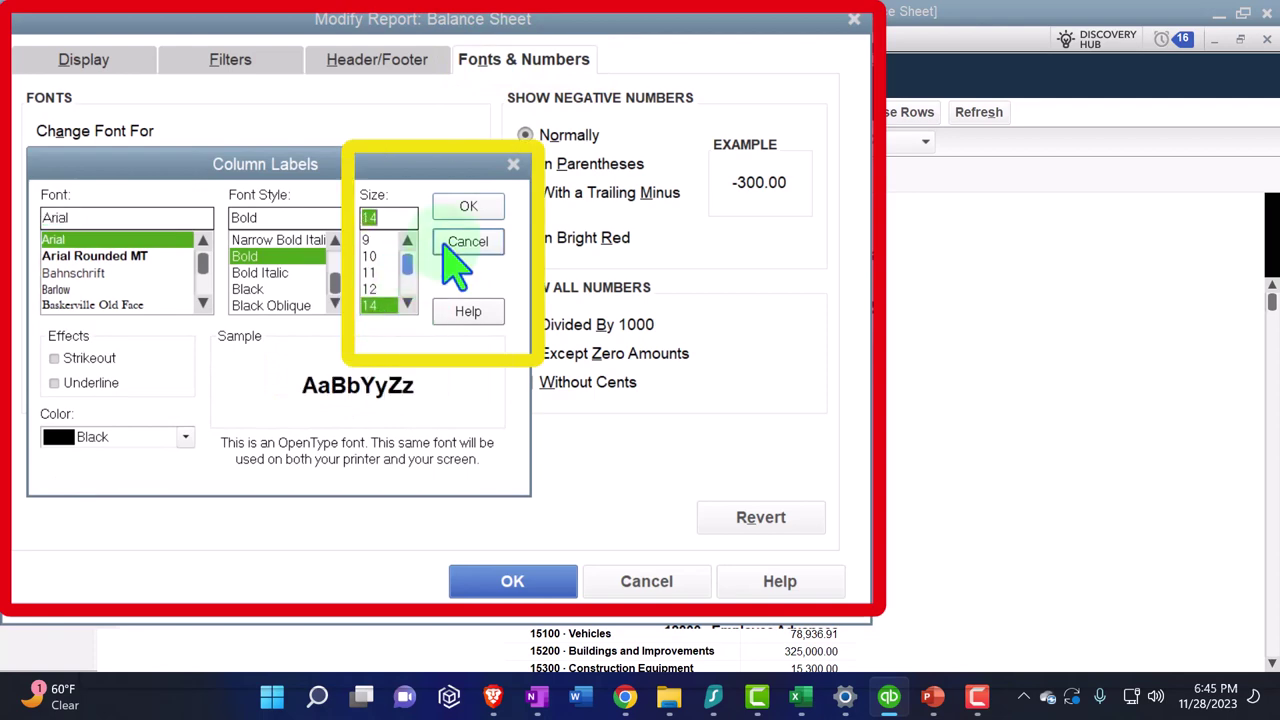
click(468, 207)
click(688, 266)
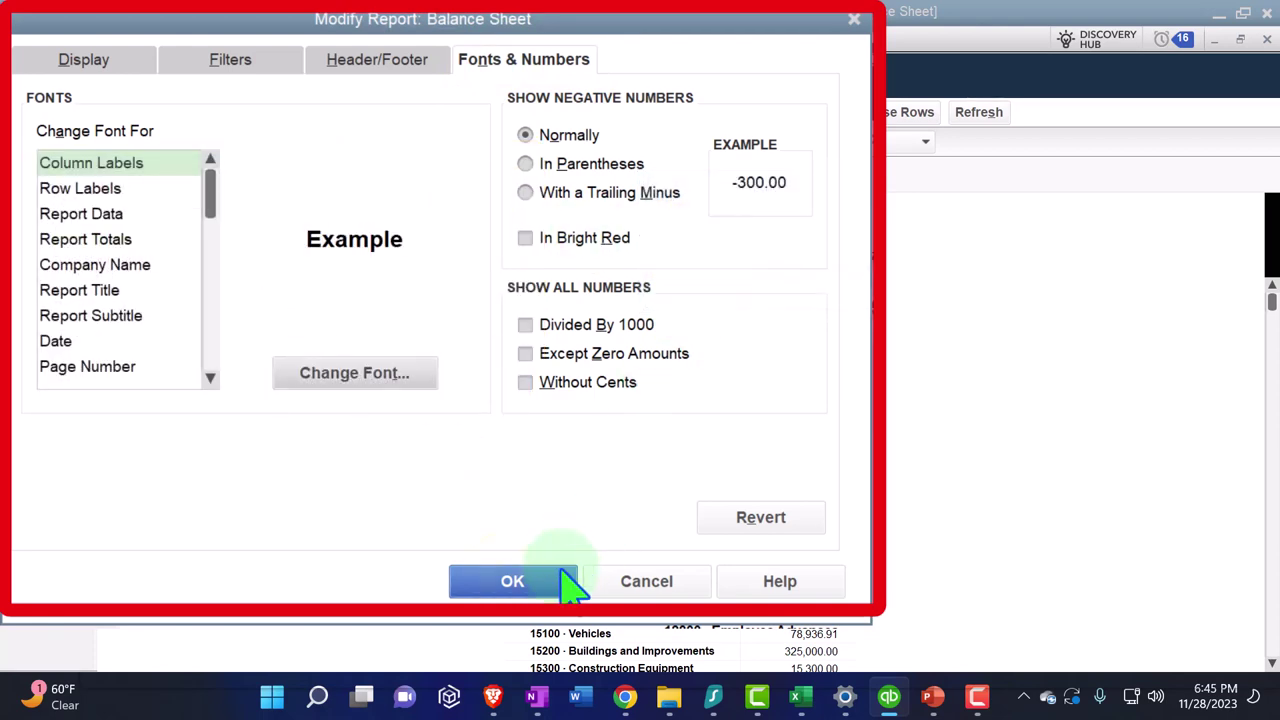
click(565, 582)
Open the Profit & Loss Standard report from the Company & Financial reports
click(612, 40)
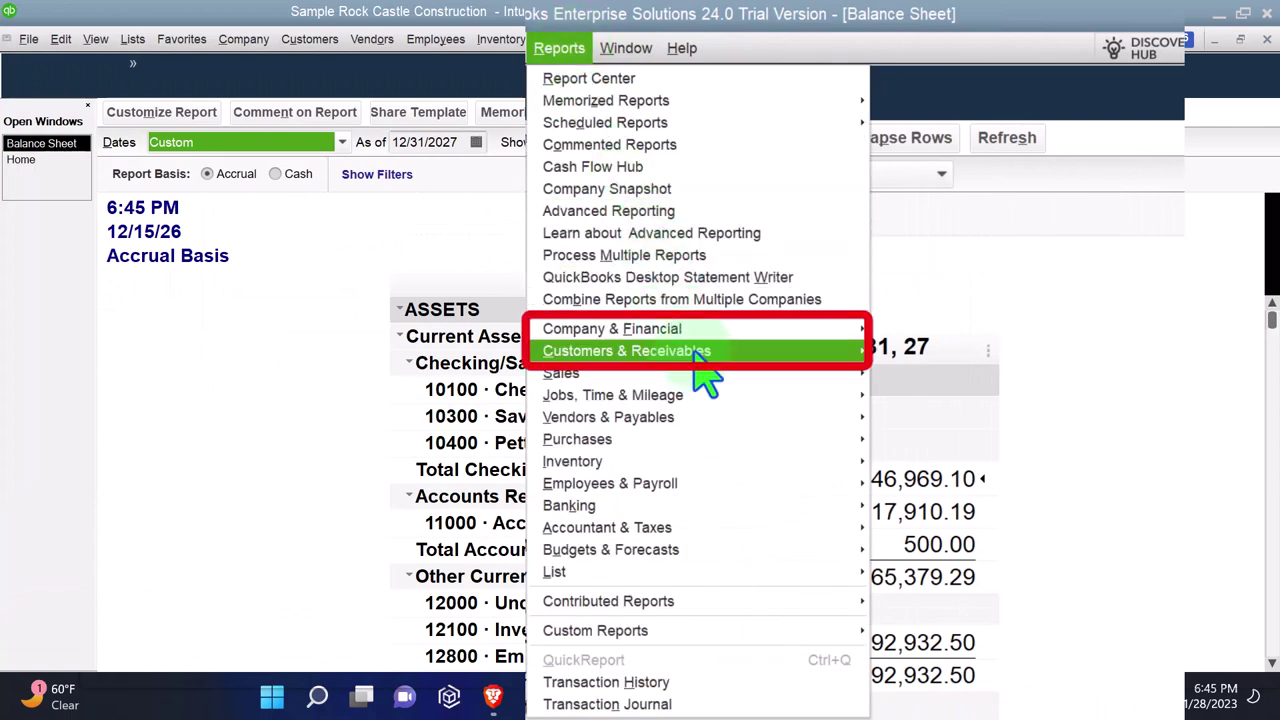
mouse_move(712, 330)
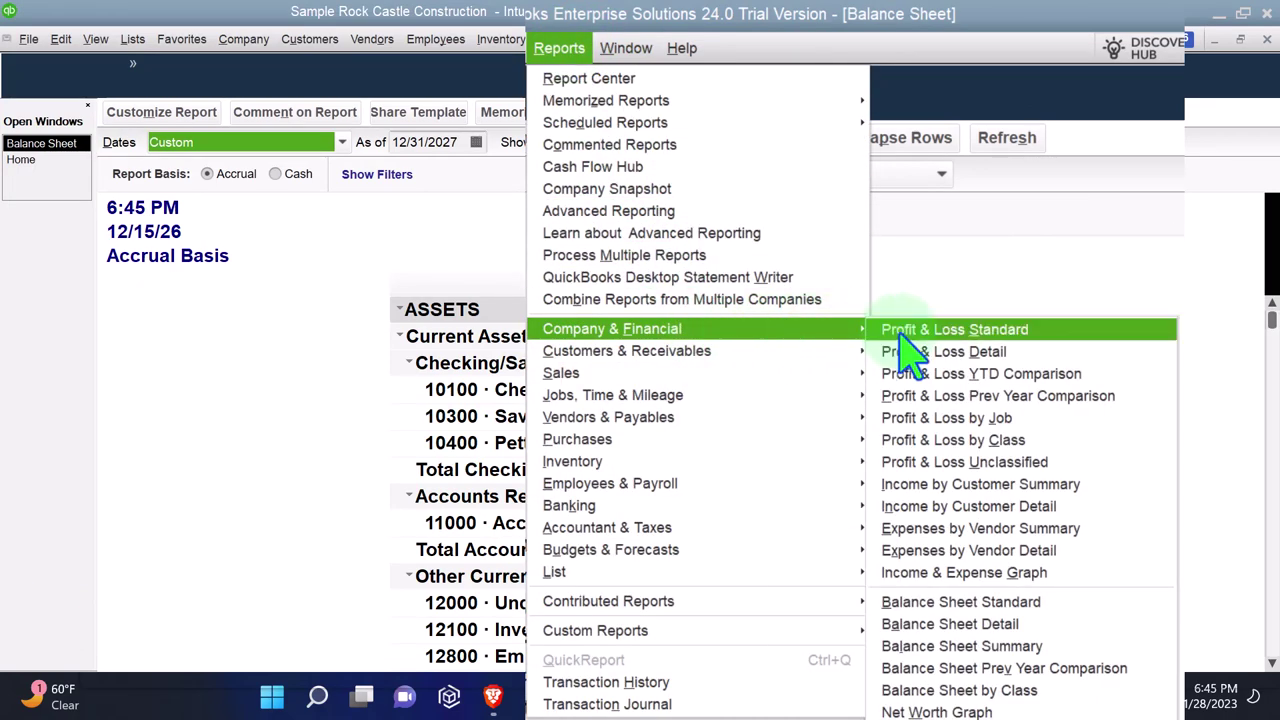
click(1010, 333)
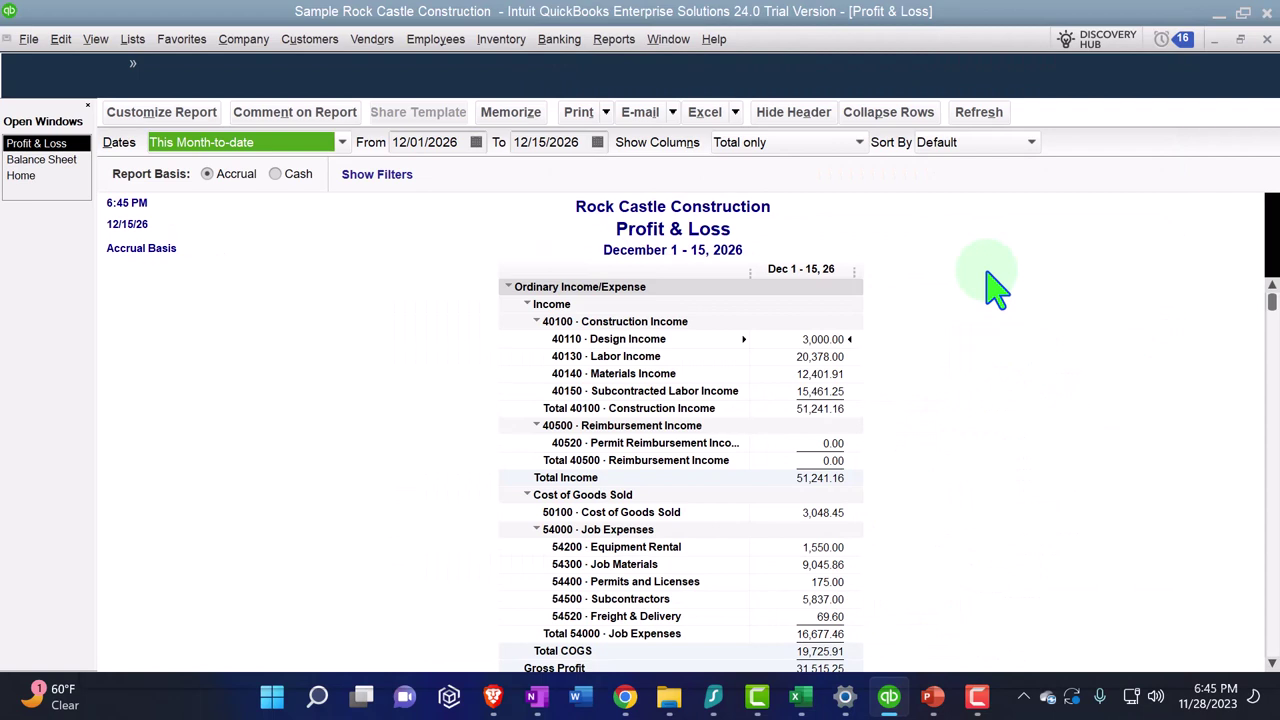
Set the Profit & Loss date range to 01/01/2027 through 06/30/2027 and show its columns by month
key(Tab)
text(01)
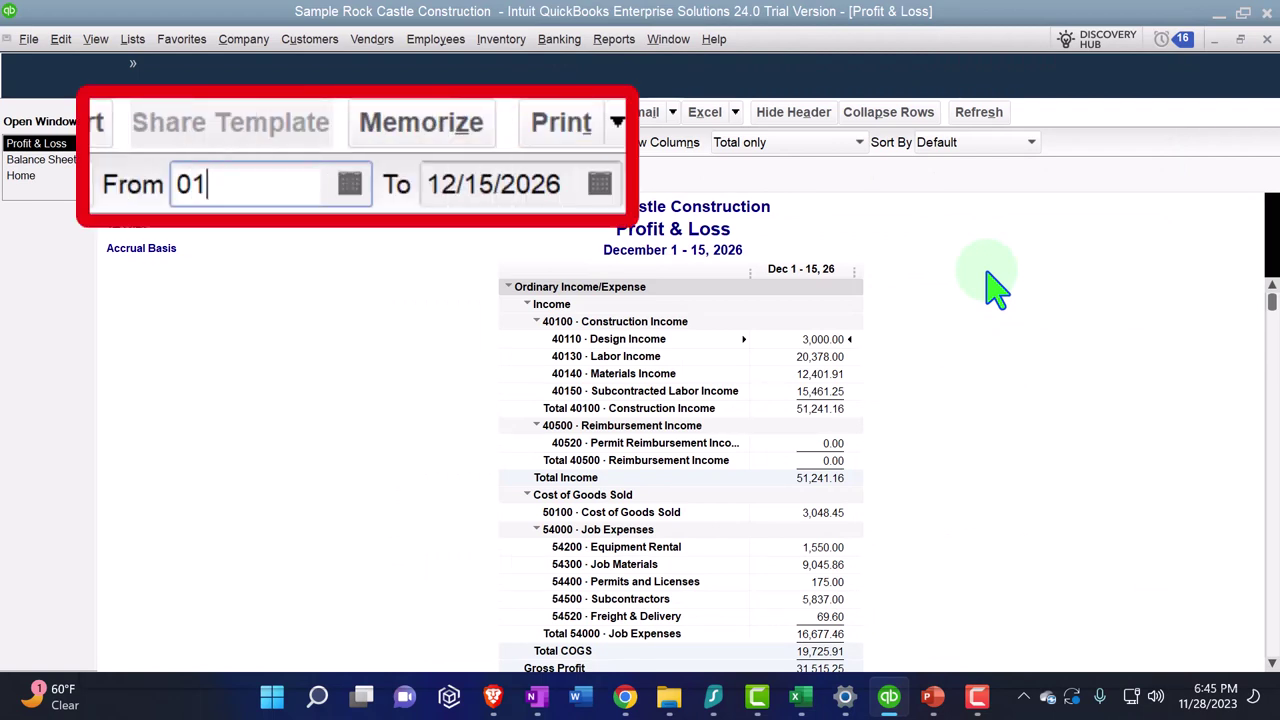
key(Tab)
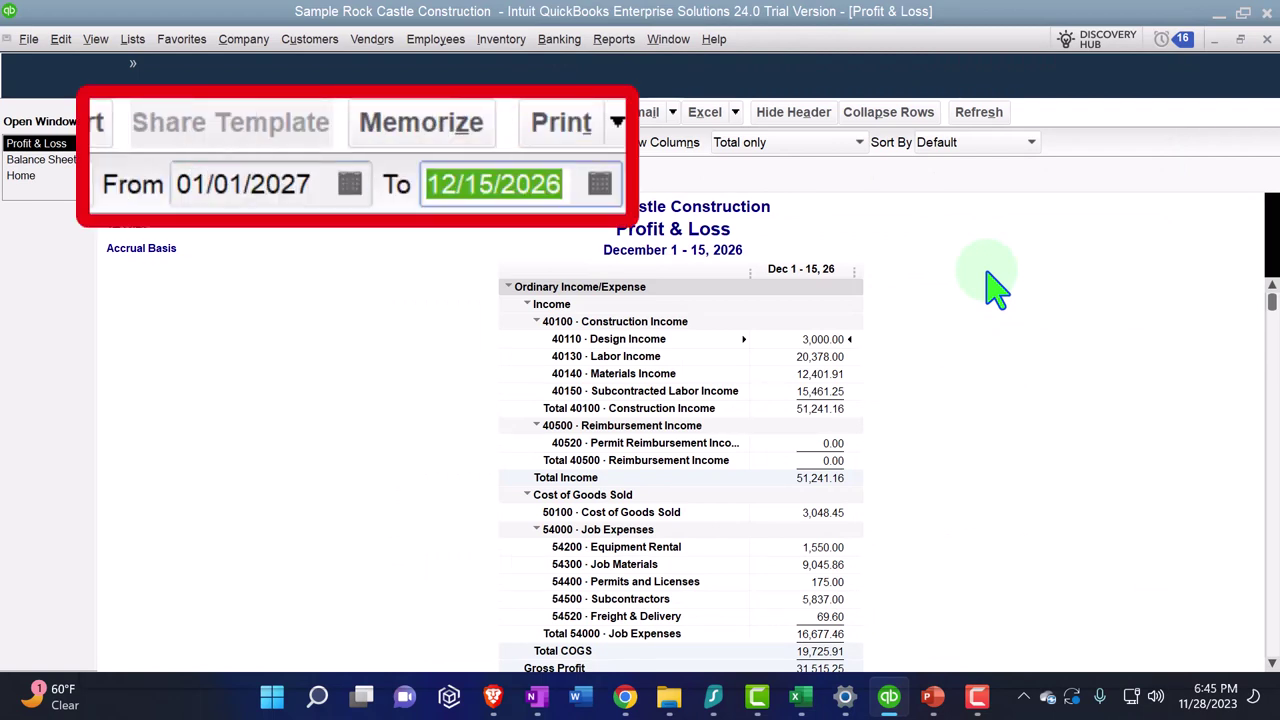
text(0630)
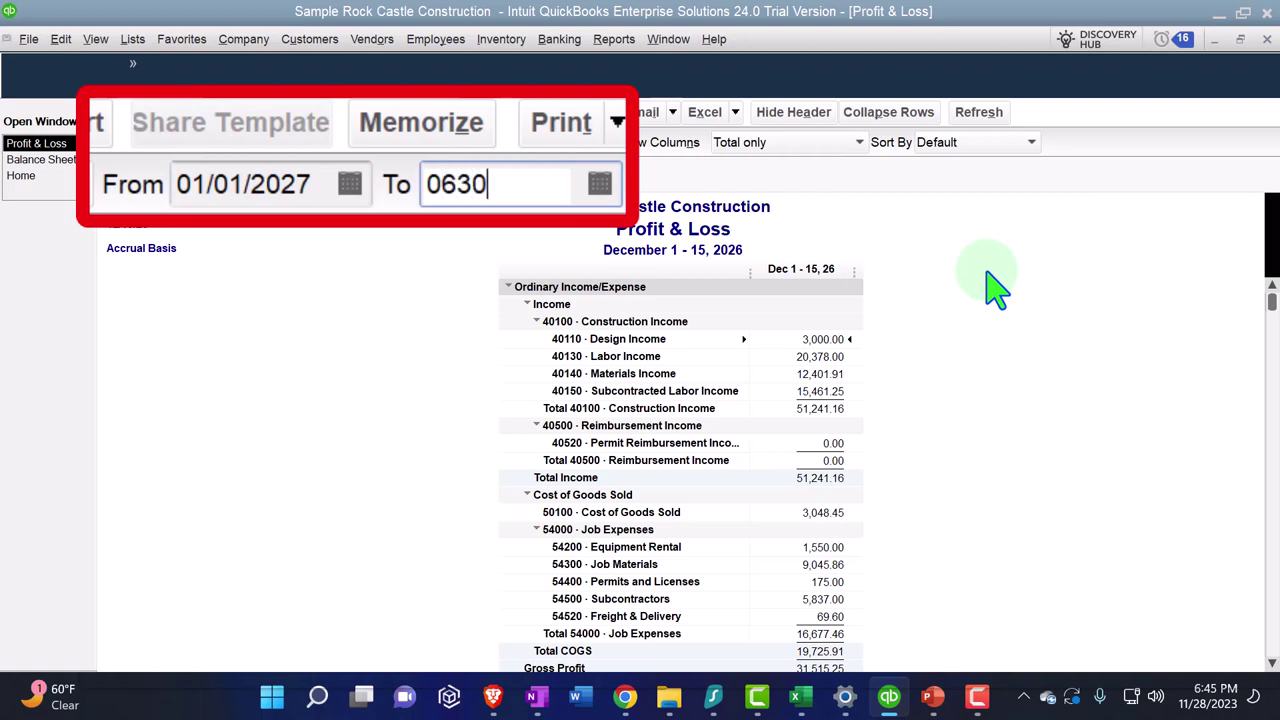
text(6/30/2027)
key(Tab)
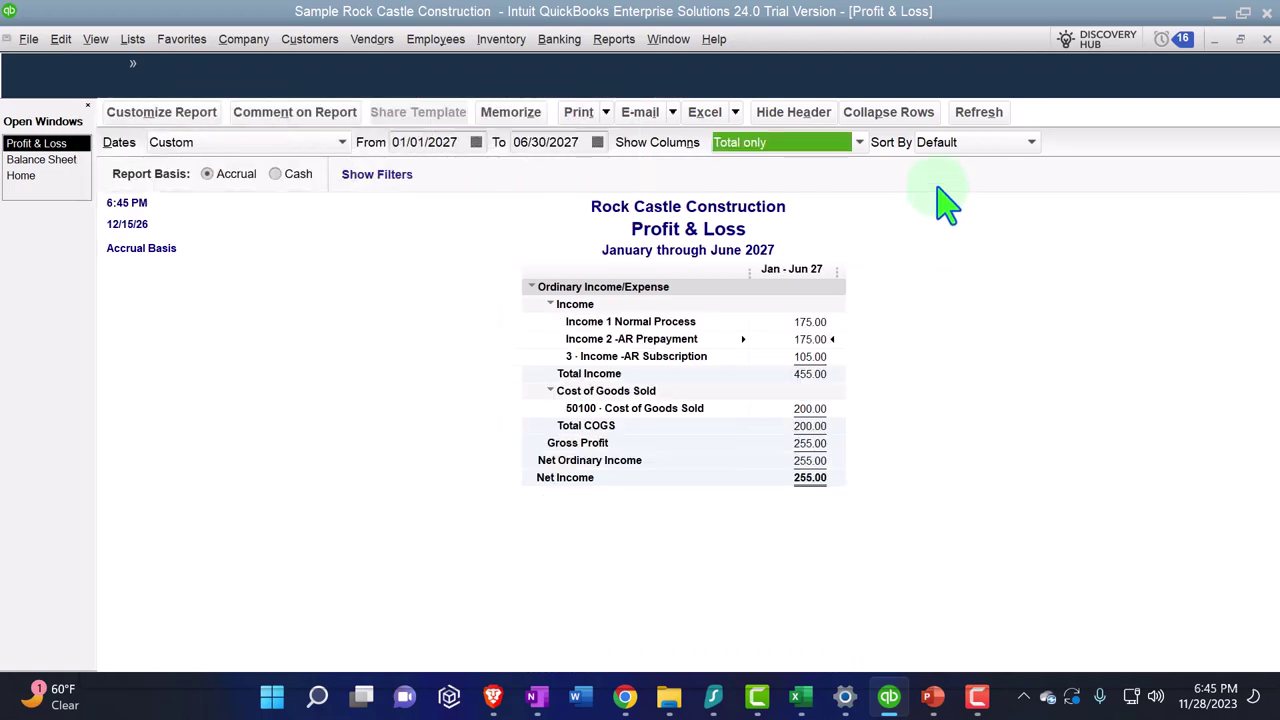
click(859, 142)
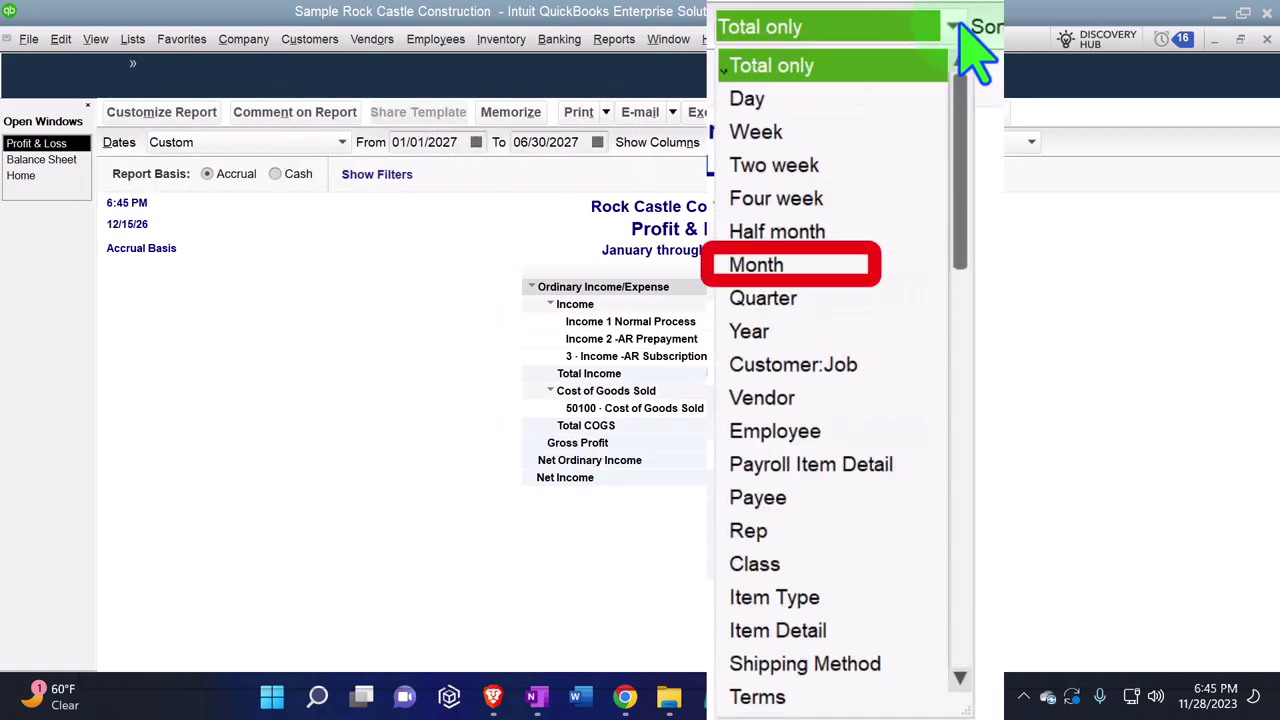
click(768, 270)
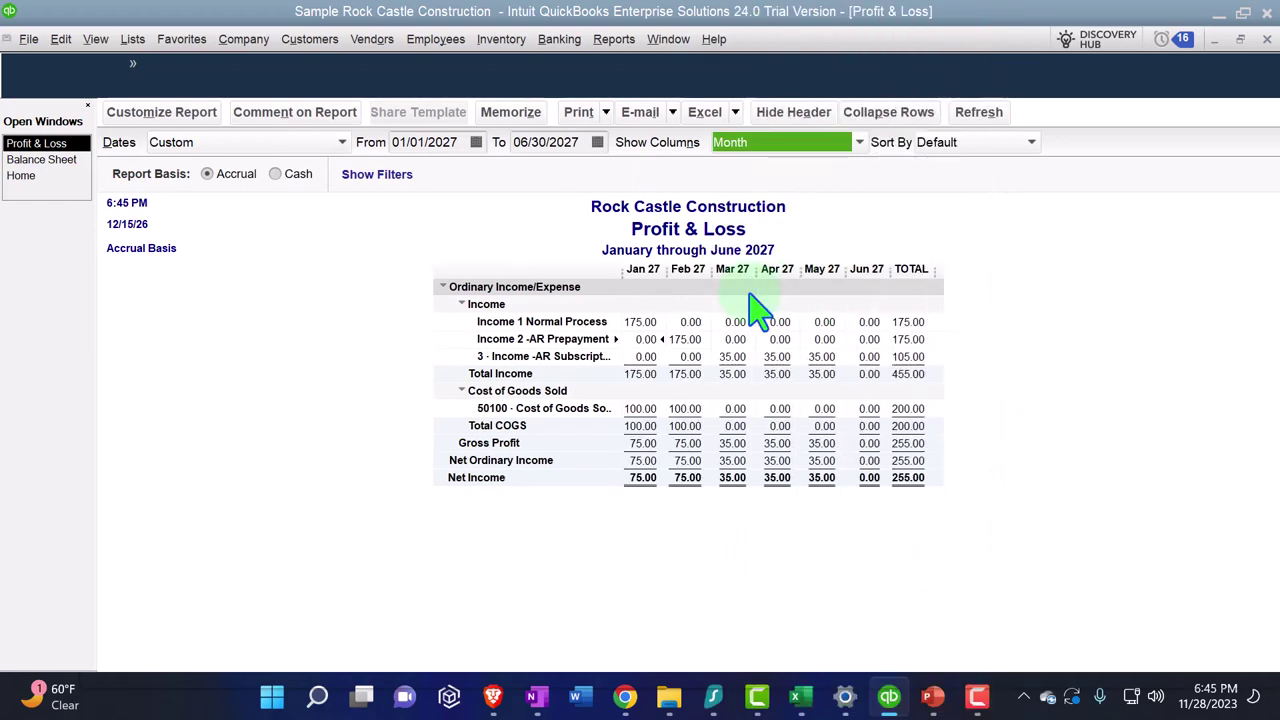
Customize the Profit & Loss report with column label font size 14, applying the change to all related fonts
click(168, 117)
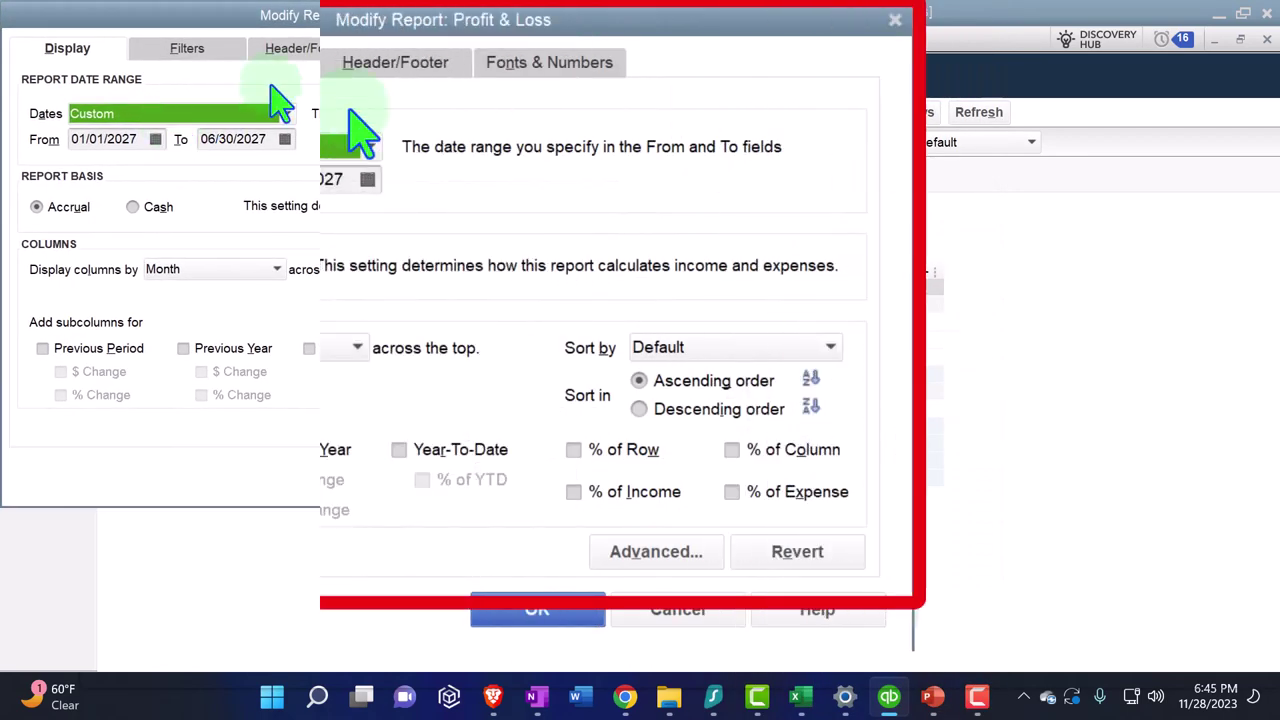
click(540, 62)
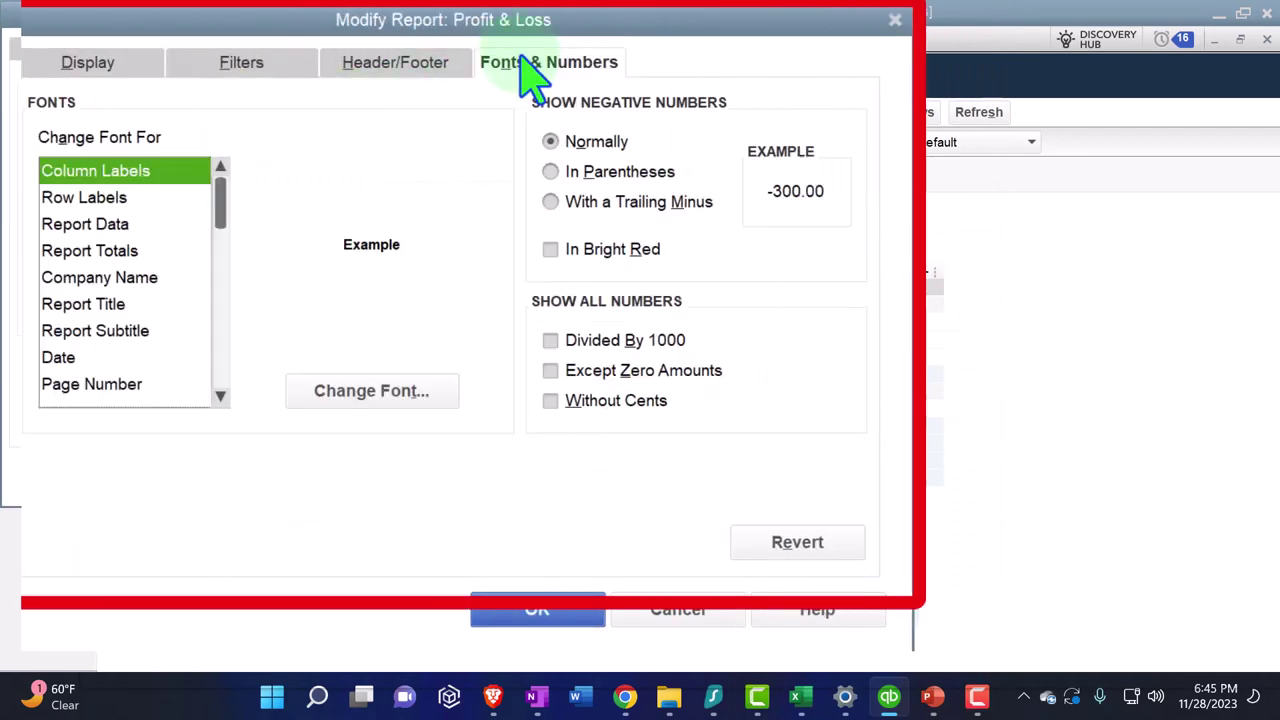
click(414, 390)
click(398, 320)
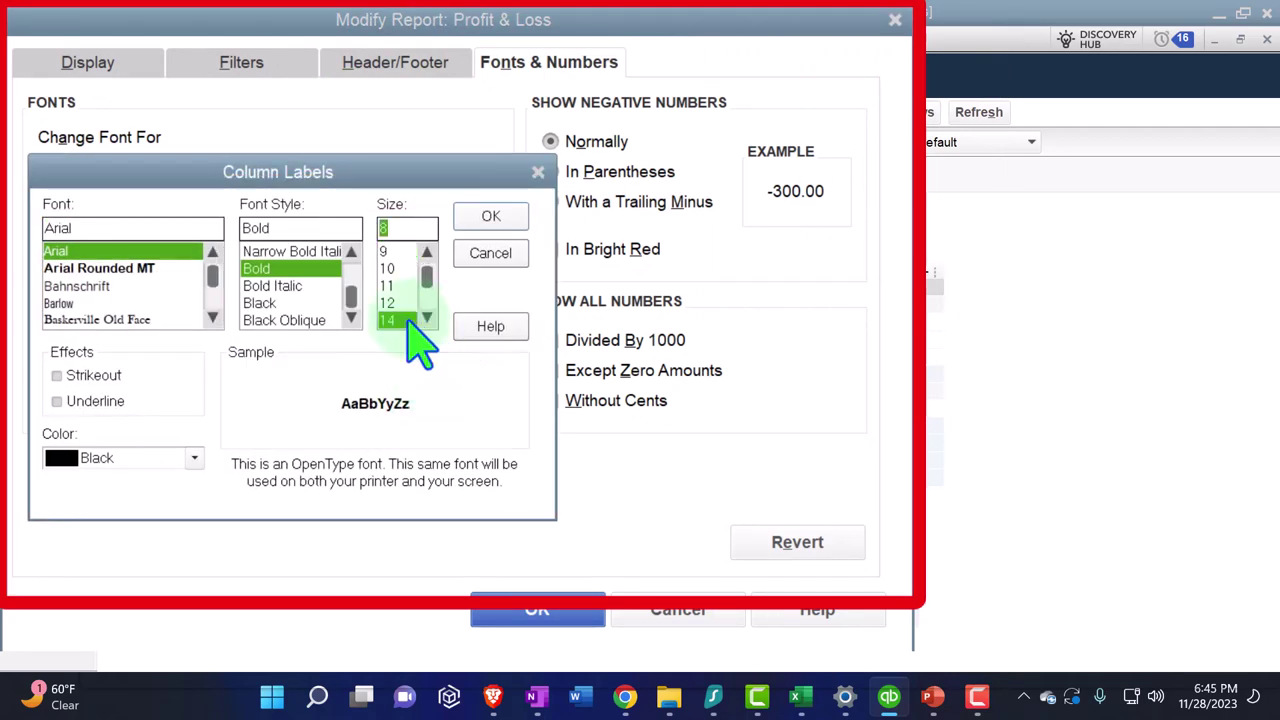
click(489, 220)
click(733, 282)
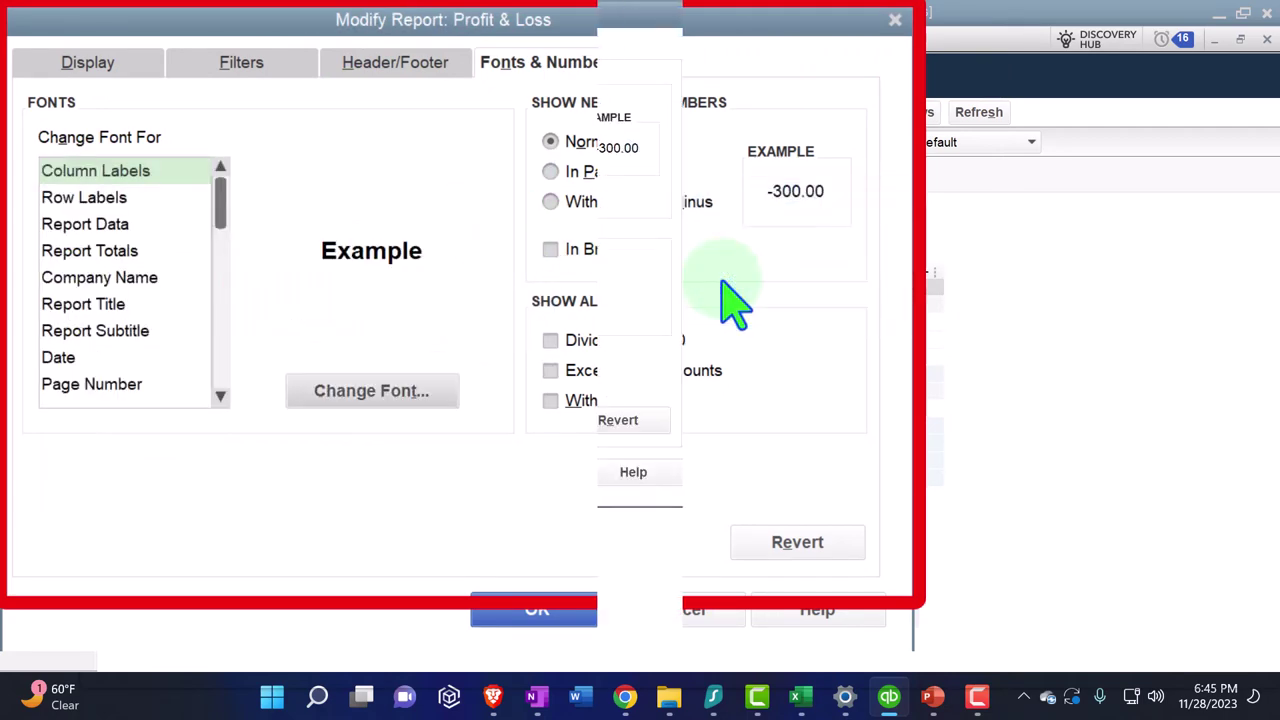
click(428, 476)
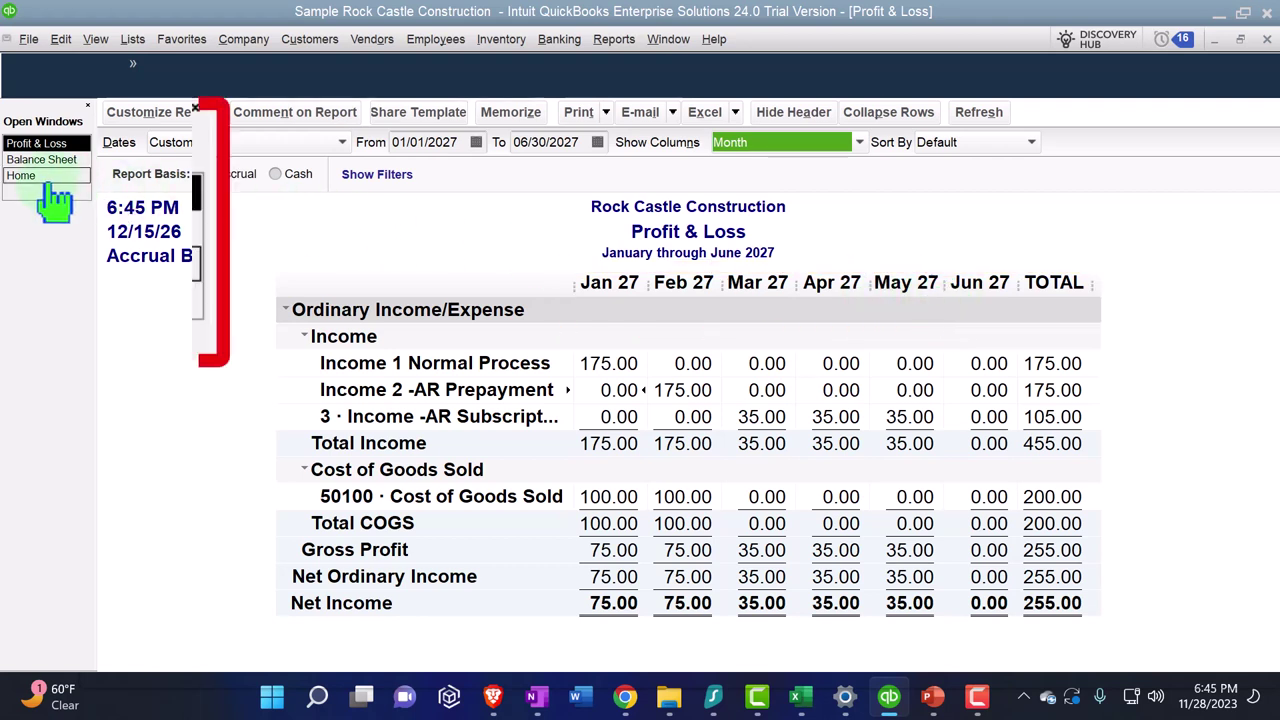
Return to the Home page, and examine the Balance Sheet report down to Customer Deposit under Other Current Liabilities
click(105, 268)
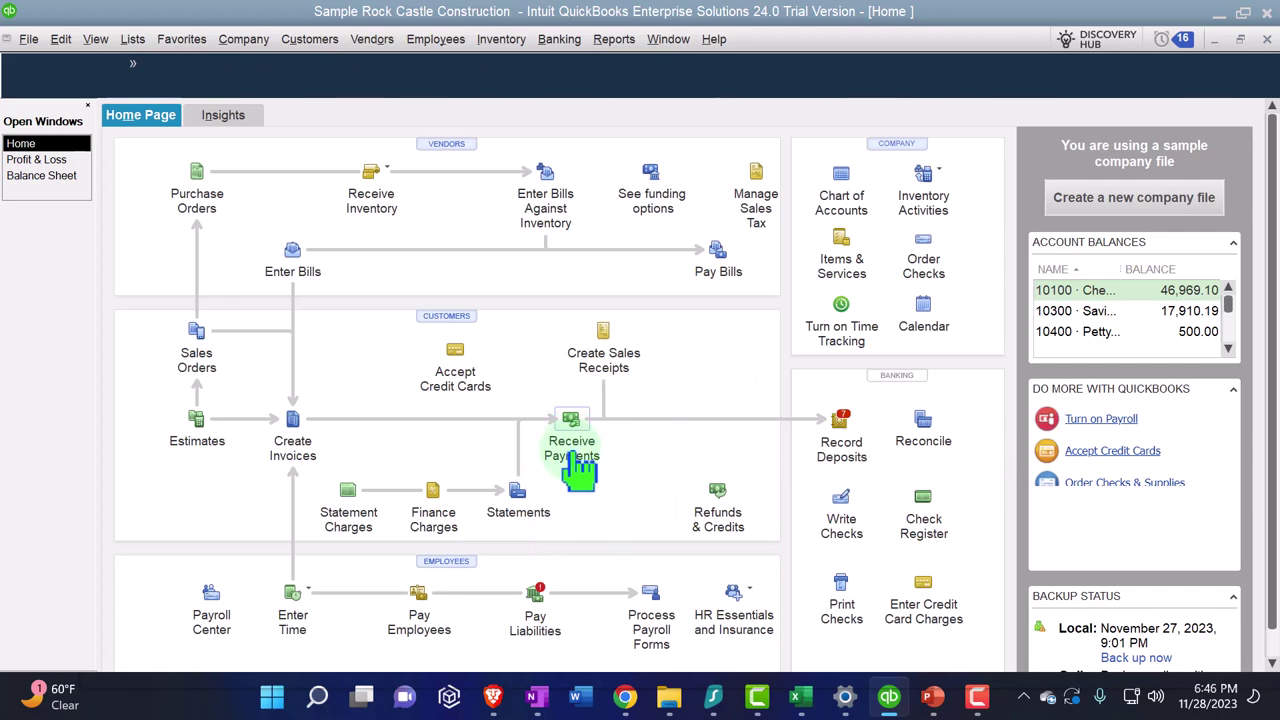
click(40, 176)
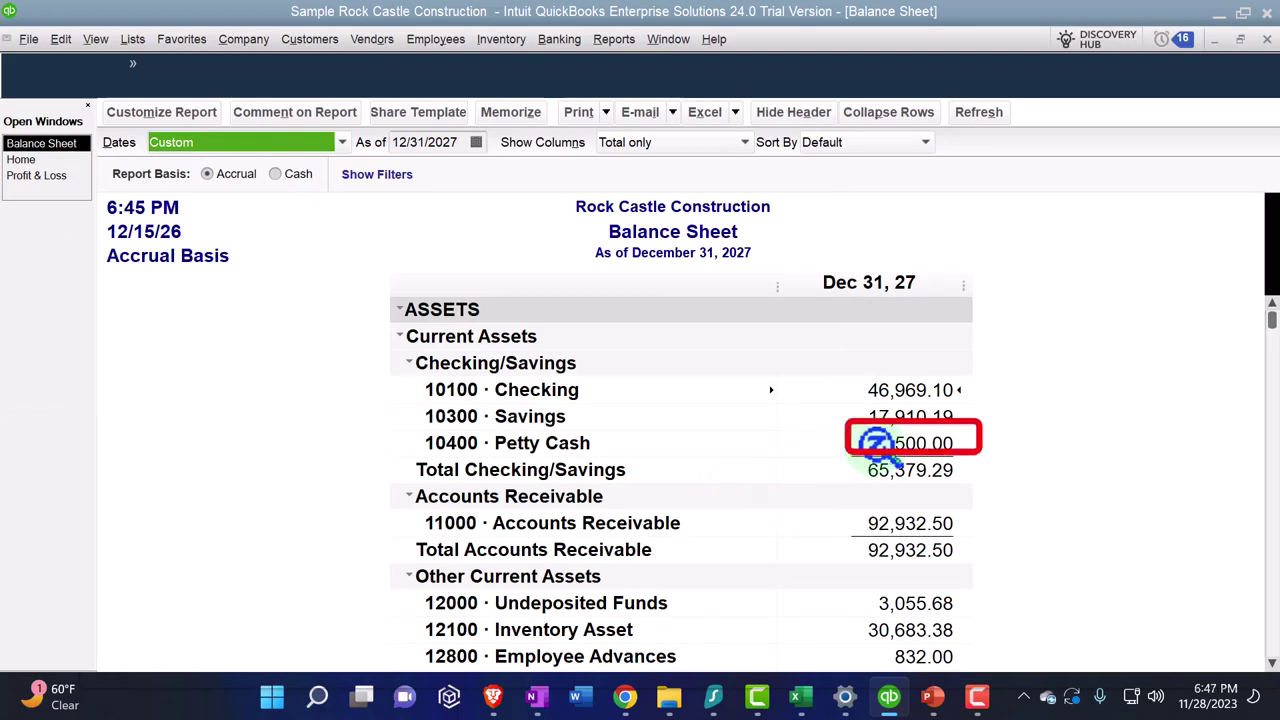
scroll(876, 443, down, 1)
scroll(888, 444, down, 2)
scroll(888, 444, down, 6)
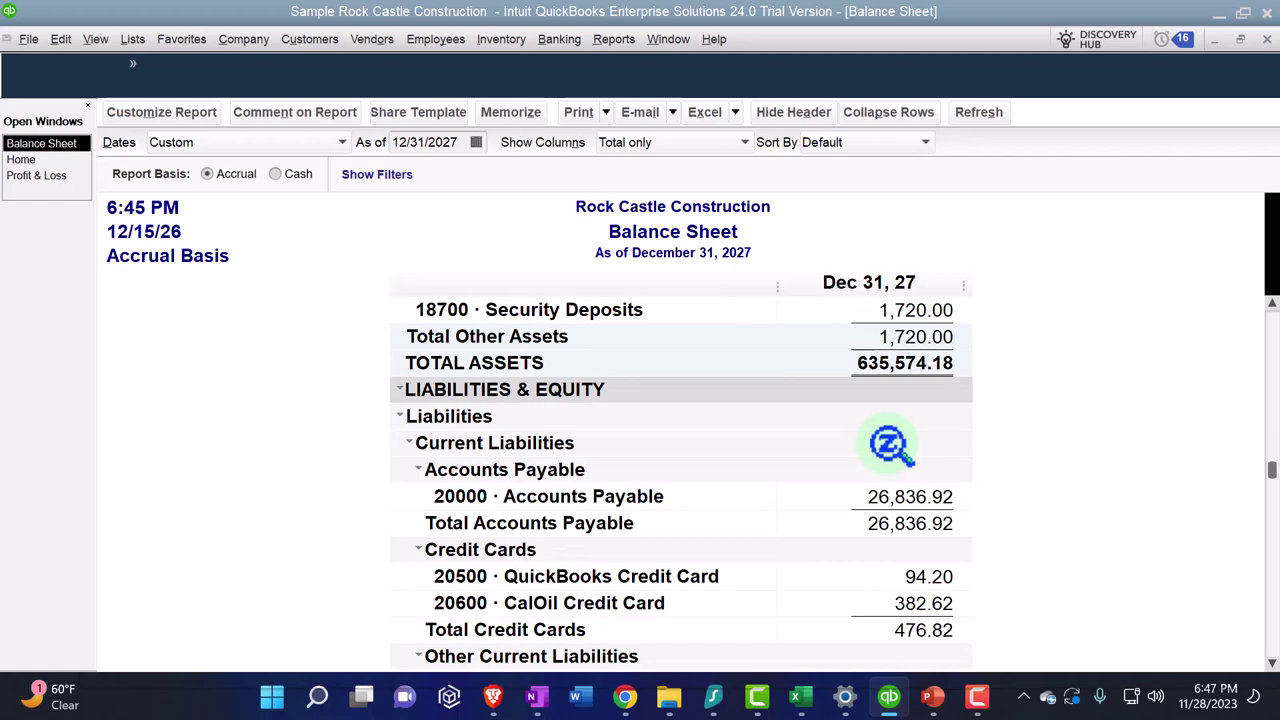
scroll(890, 445, down, 1)
scroll(888, 444, down, 1)
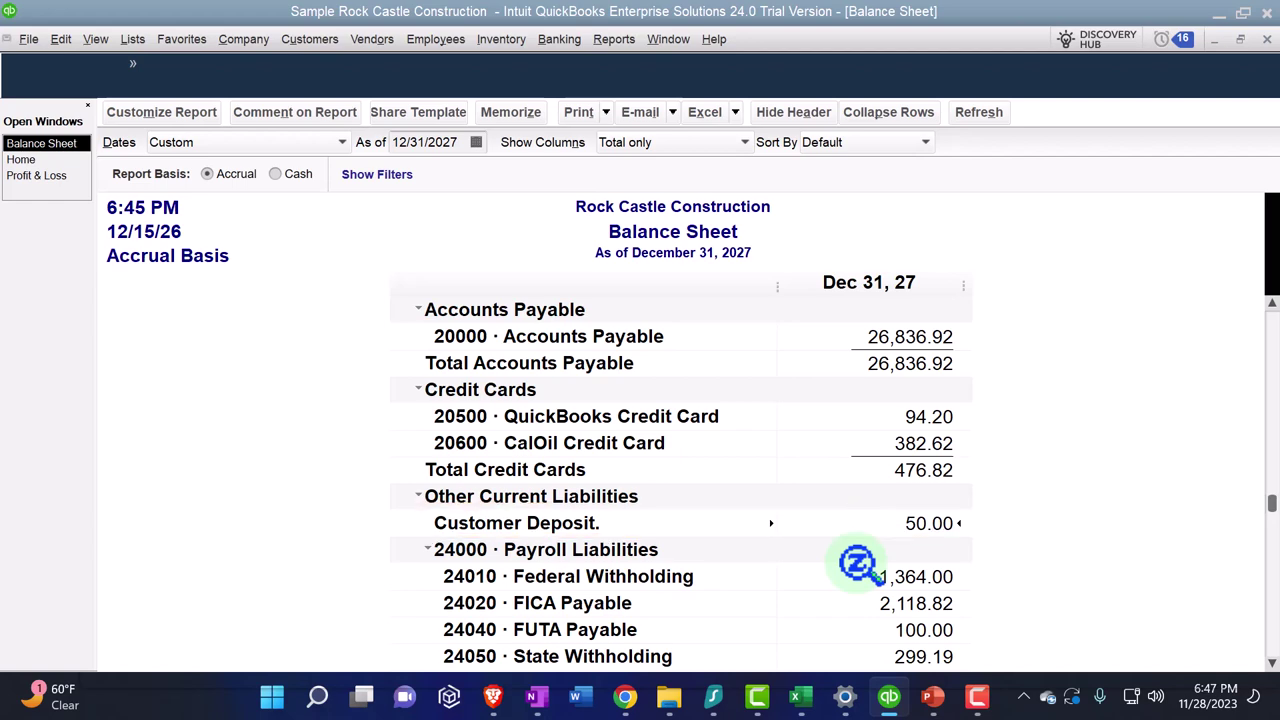
Open the Customer Balance Detail report from the Customers & Receivables reports
click(613, 39)
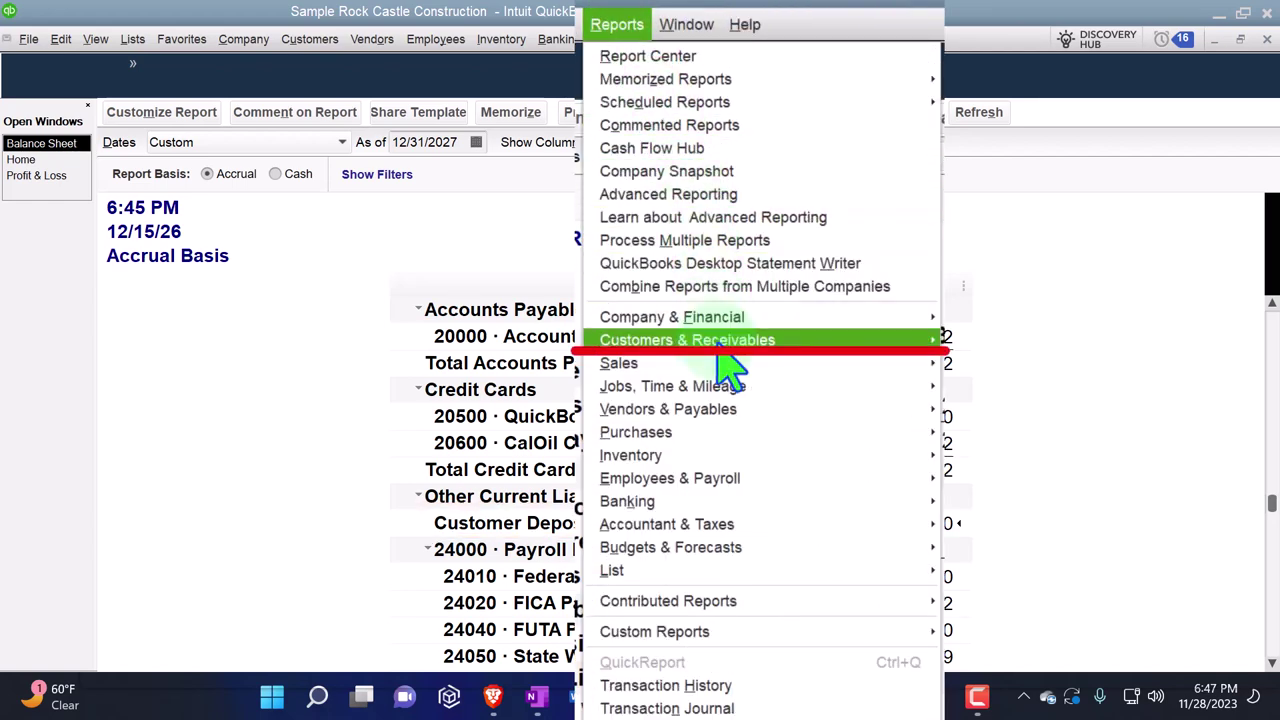
mouse_move(718, 348)
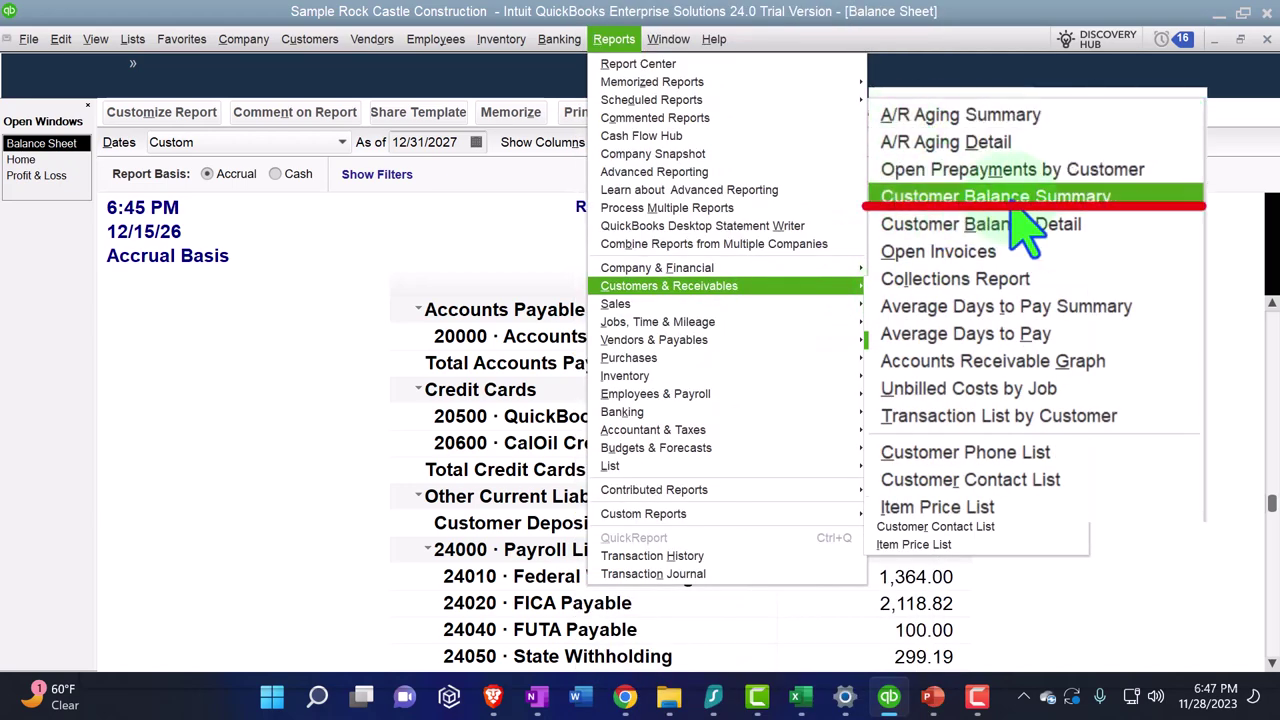
click(994, 357)
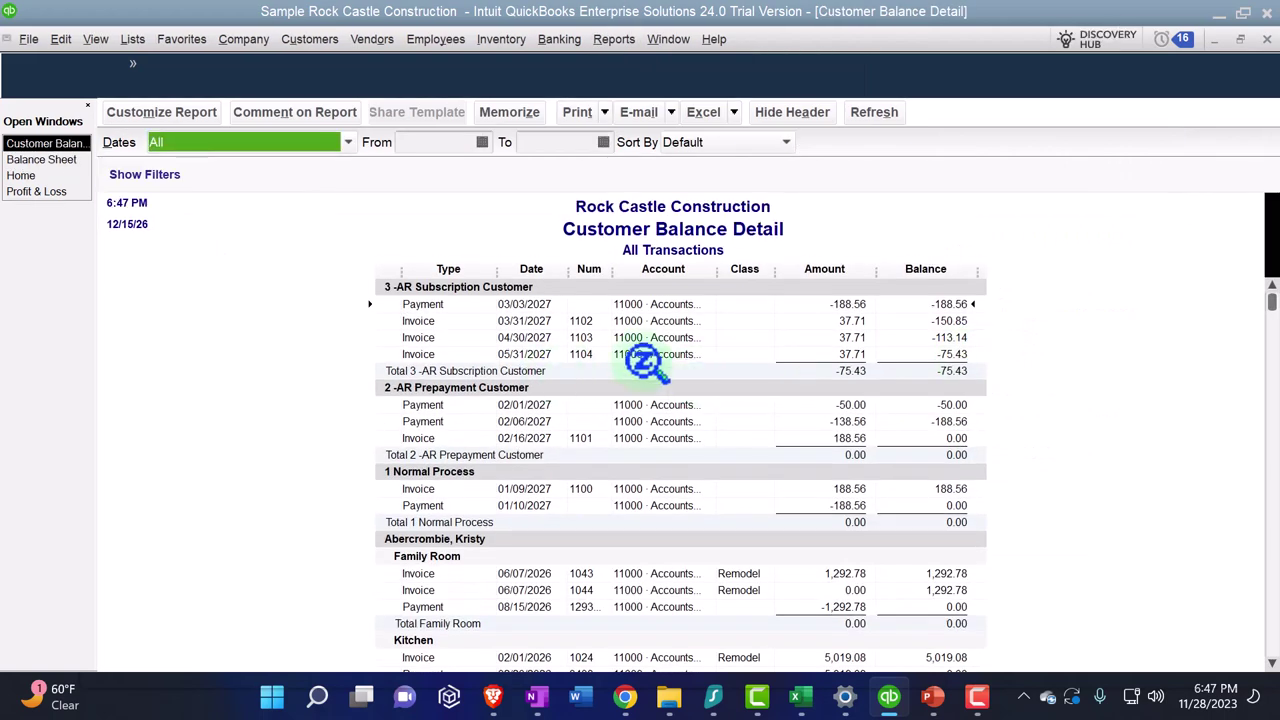
Enlarge the column label font of the Customer Balance Detail report and apply the change to all related fonts
click(161, 112)
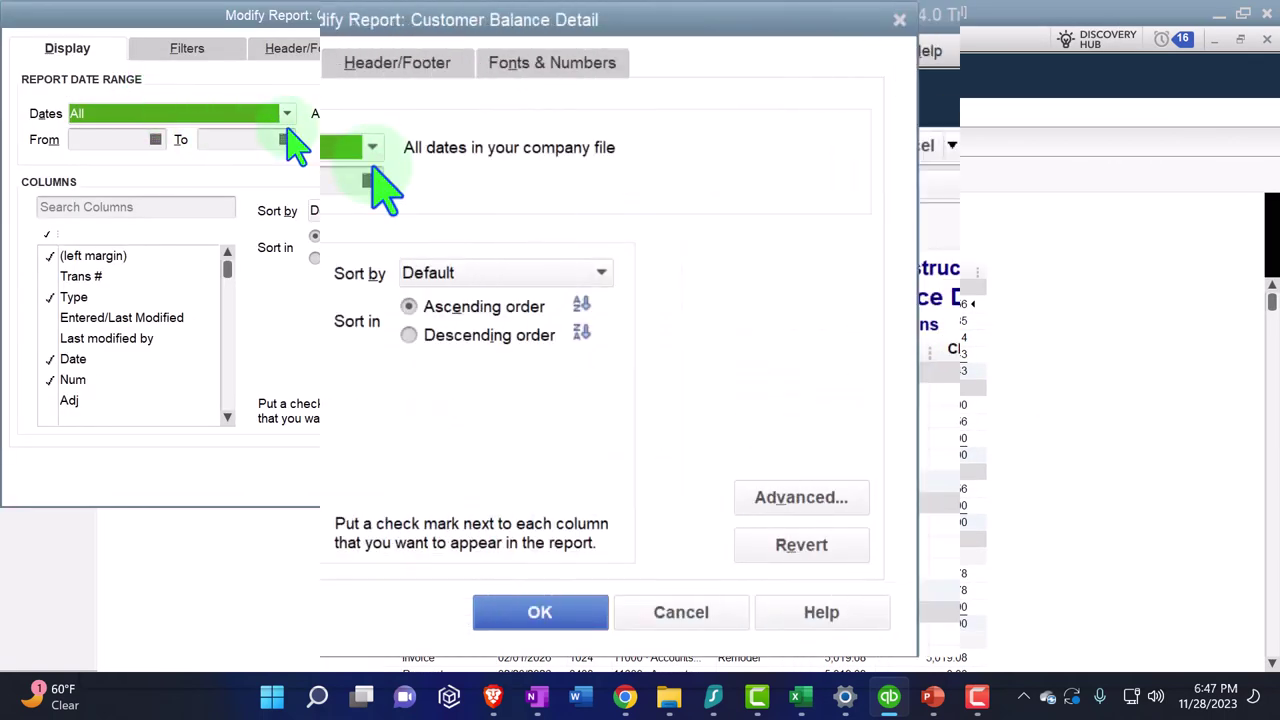
click(425, 48)
click(405, 405)
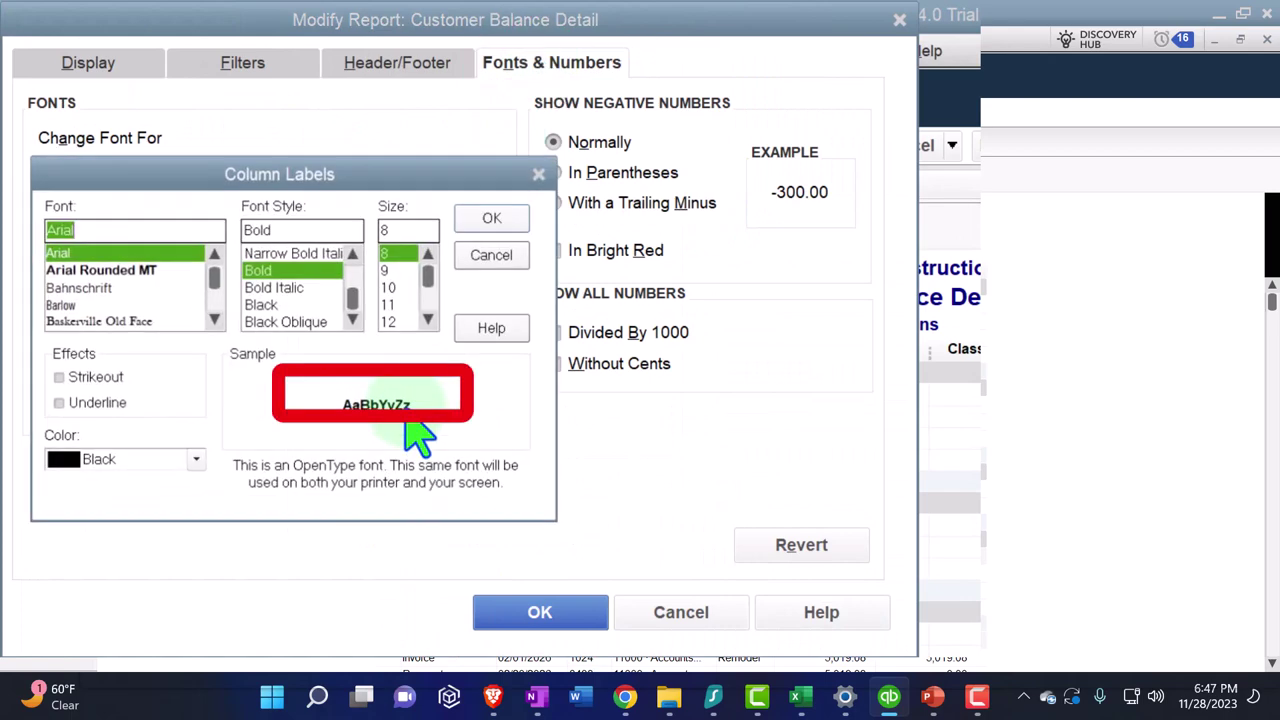
click(397, 304)
click(491, 219)
click(735, 283)
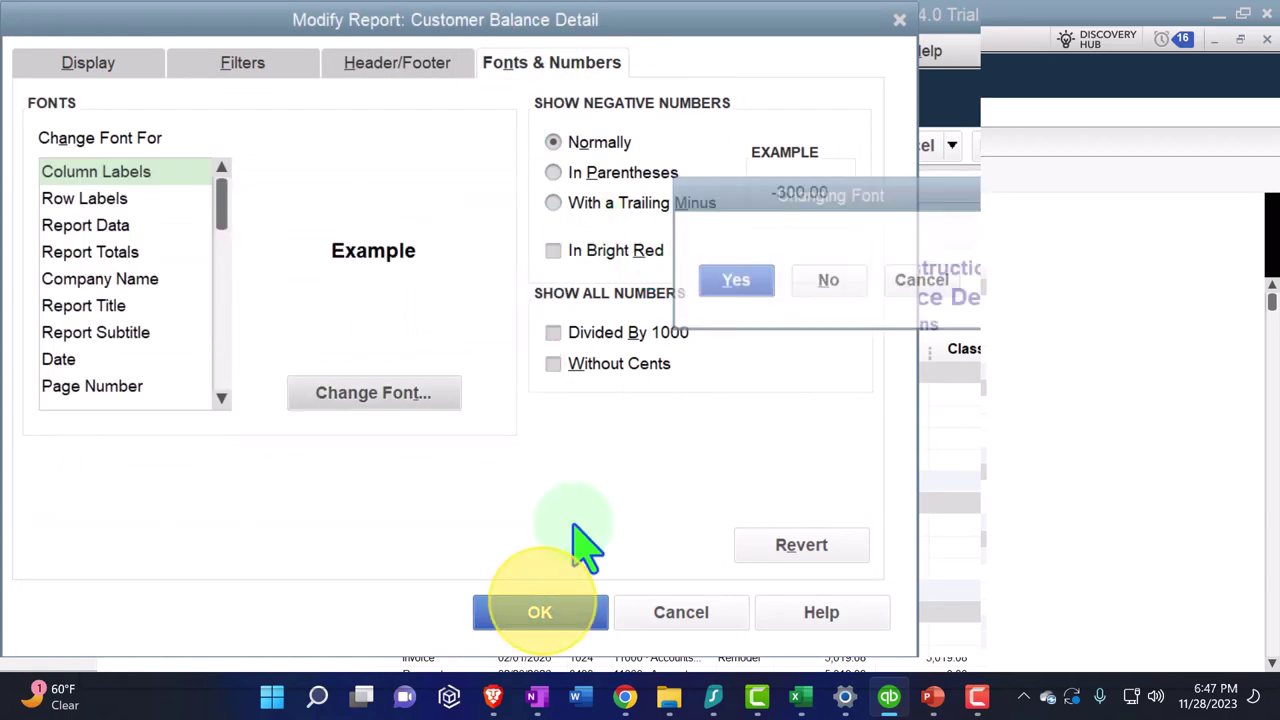
click(542, 612)
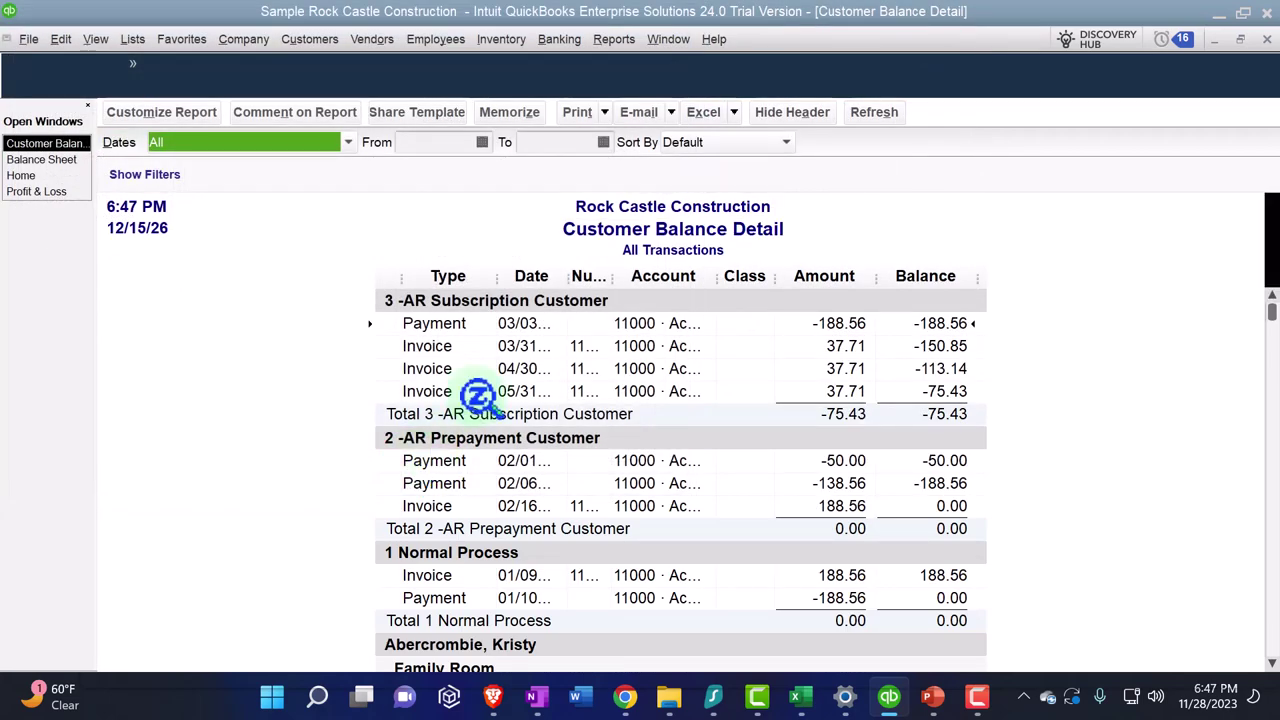
Open the Open Prepayments by Customer report from the Customers & Receivables reports
click(613, 39)
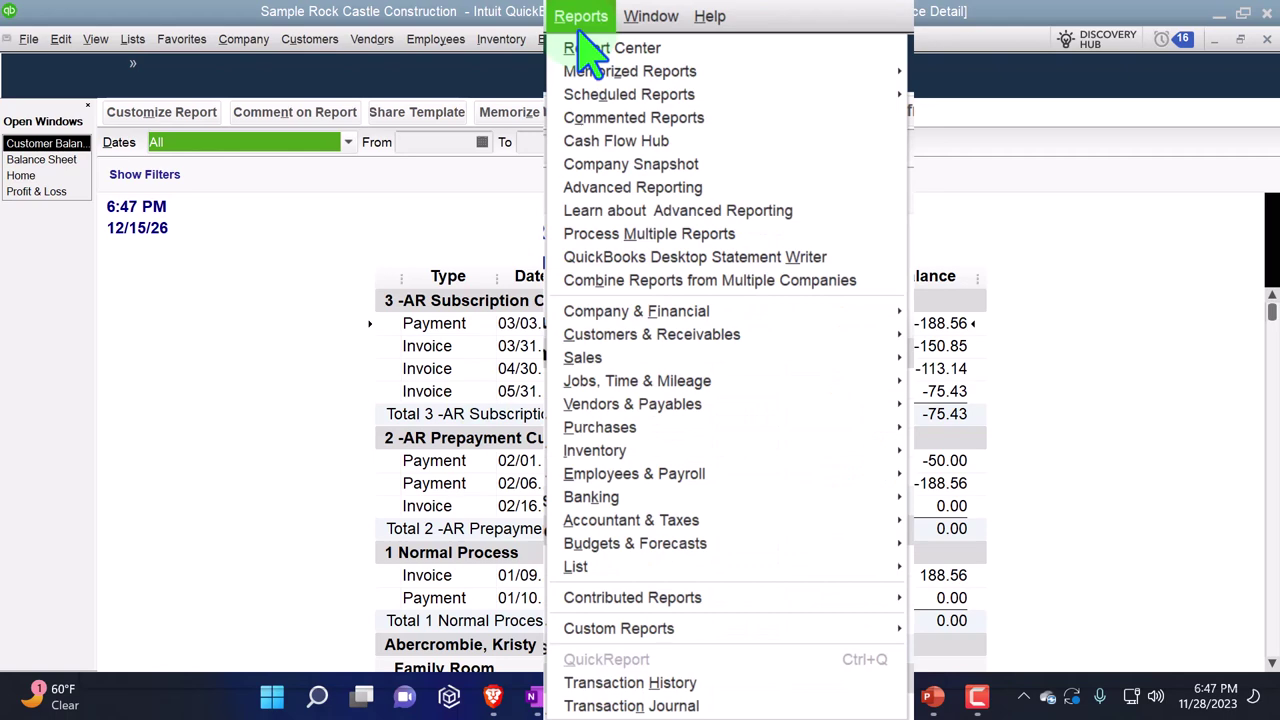
mouse_move(840, 286)
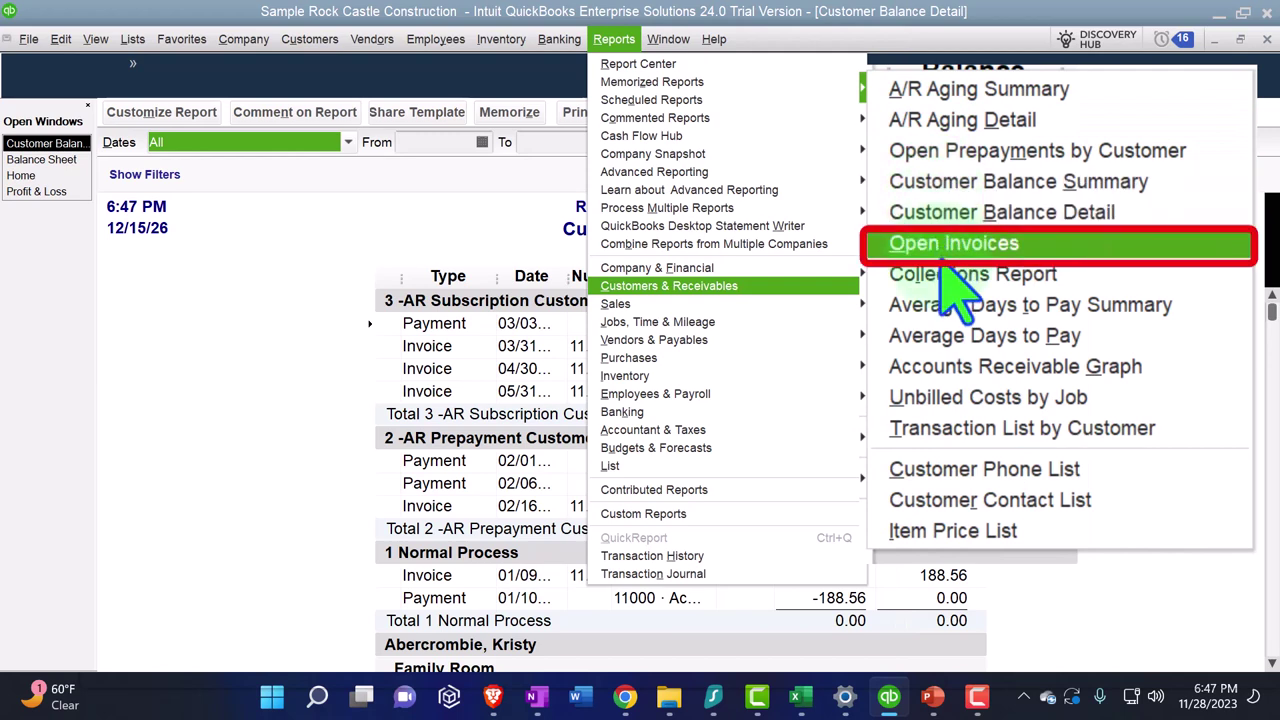
click(965, 160)
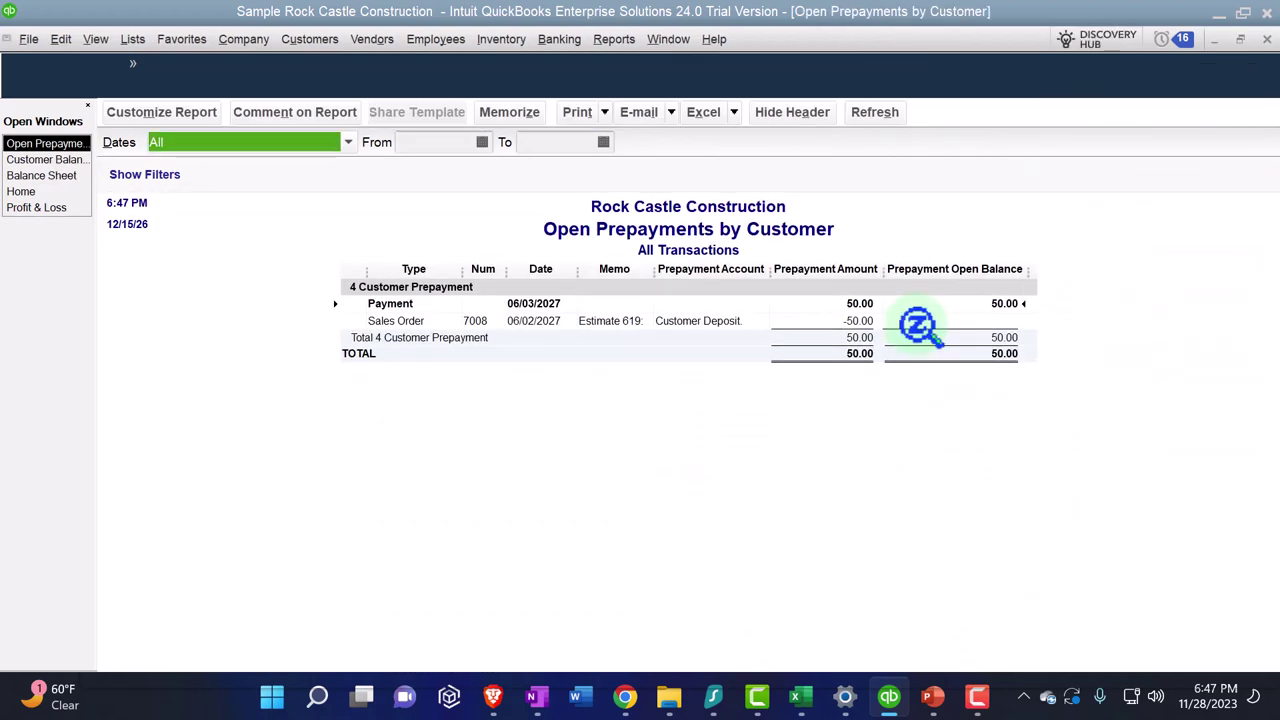
Customize the Open Prepayments by Customer report with column label font size 12, applying the change to all related fonts
click(180, 115)
click(424, 53)
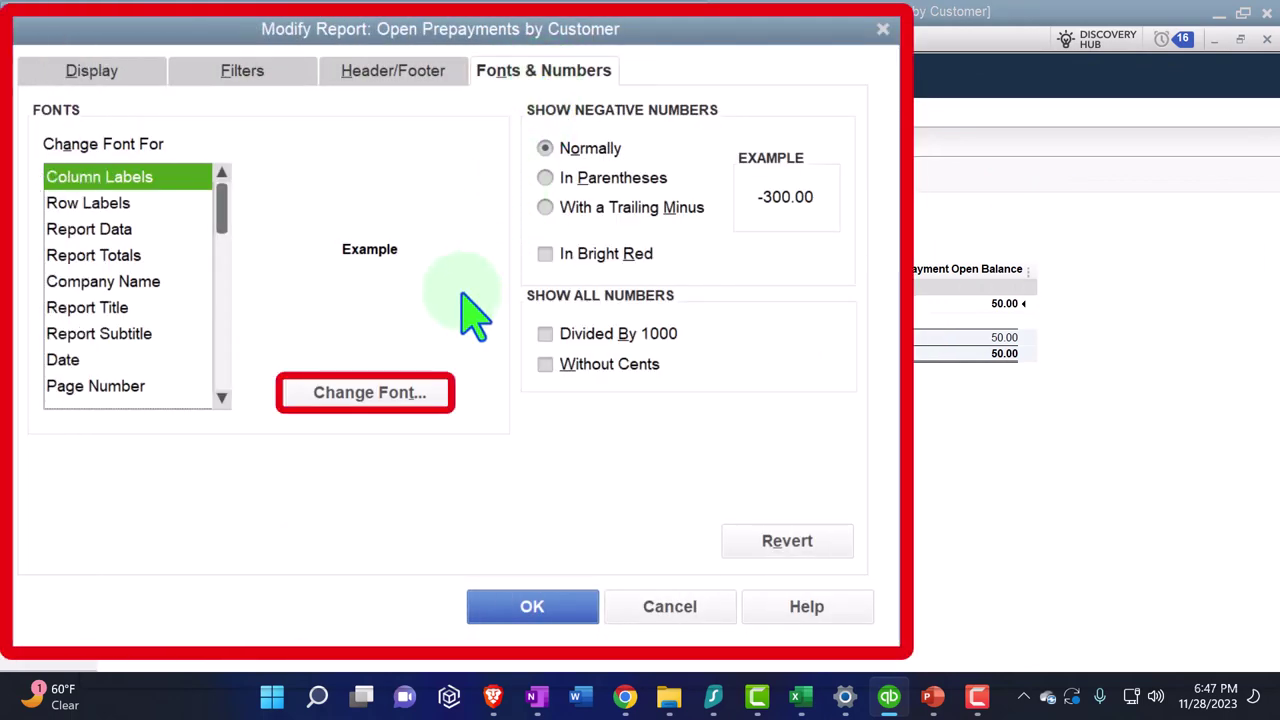
click(418, 398)
click(385, 323)
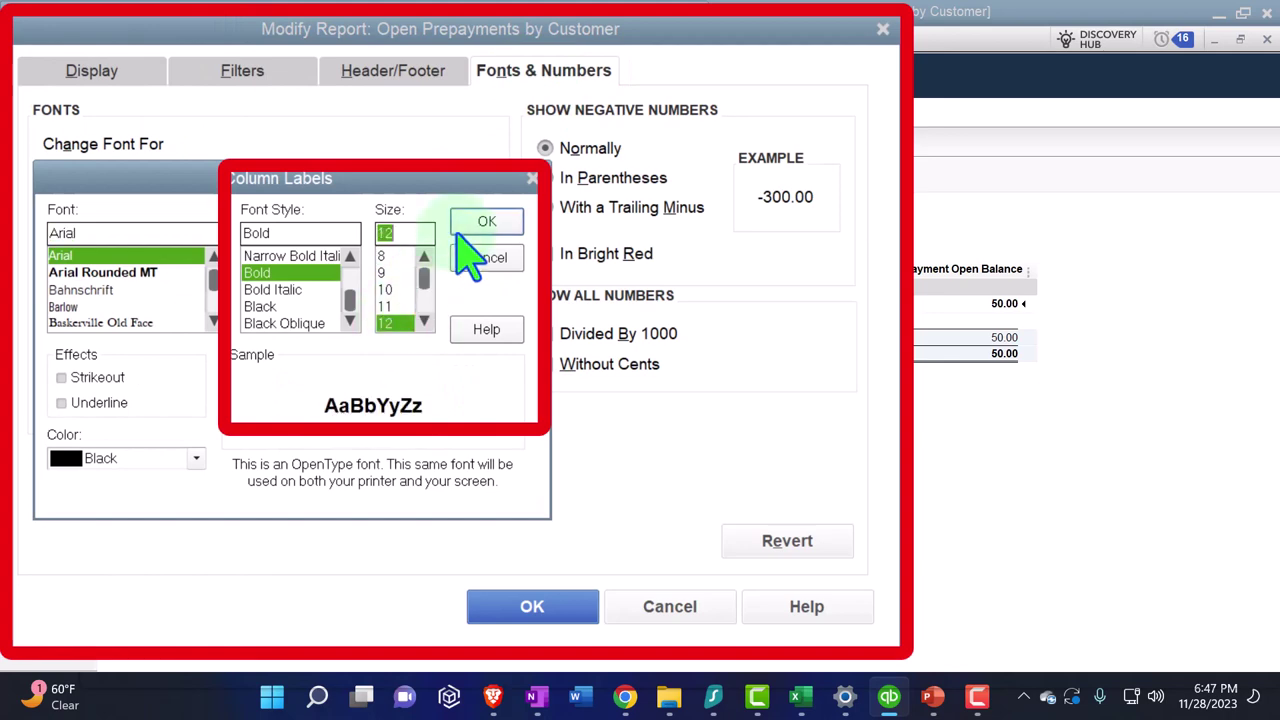
click(480, 226)
click(720, 287)
click(530, 604)
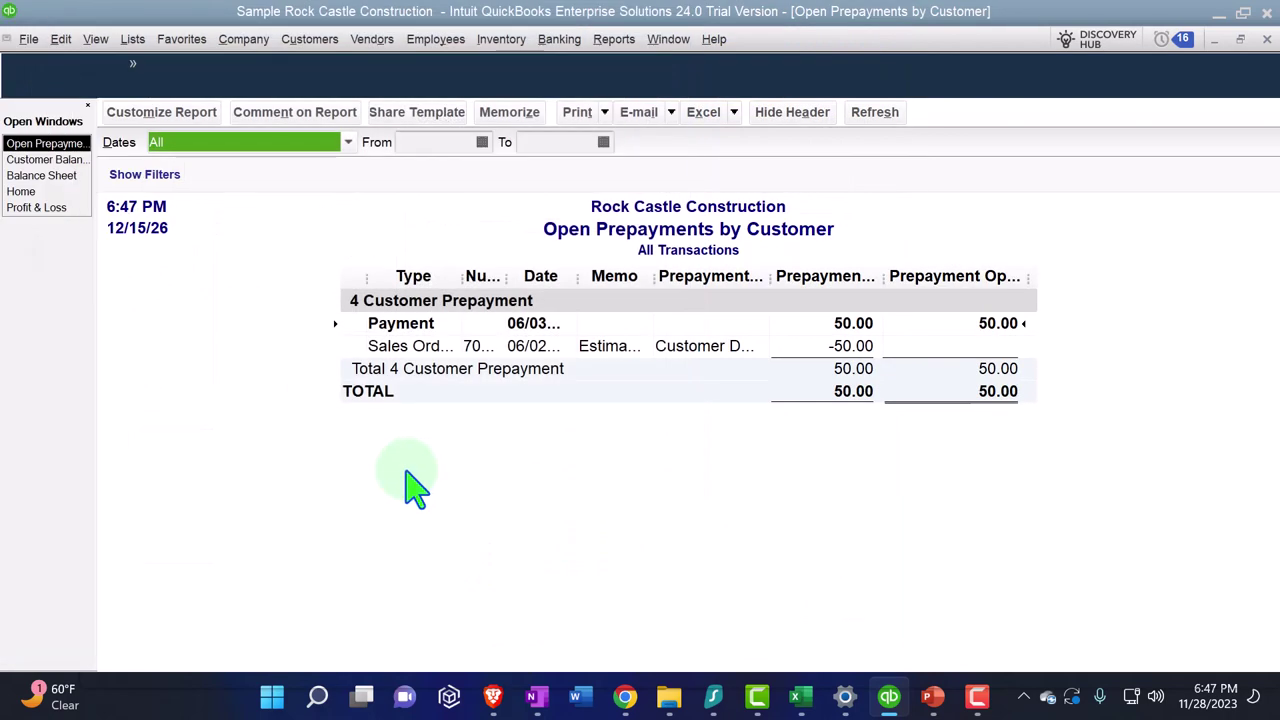
Examine the 4 Customer Prepayment transactions in the Customer Center, also checking the Home page workflow and the Customer Balance Detail report
click(312, 40)
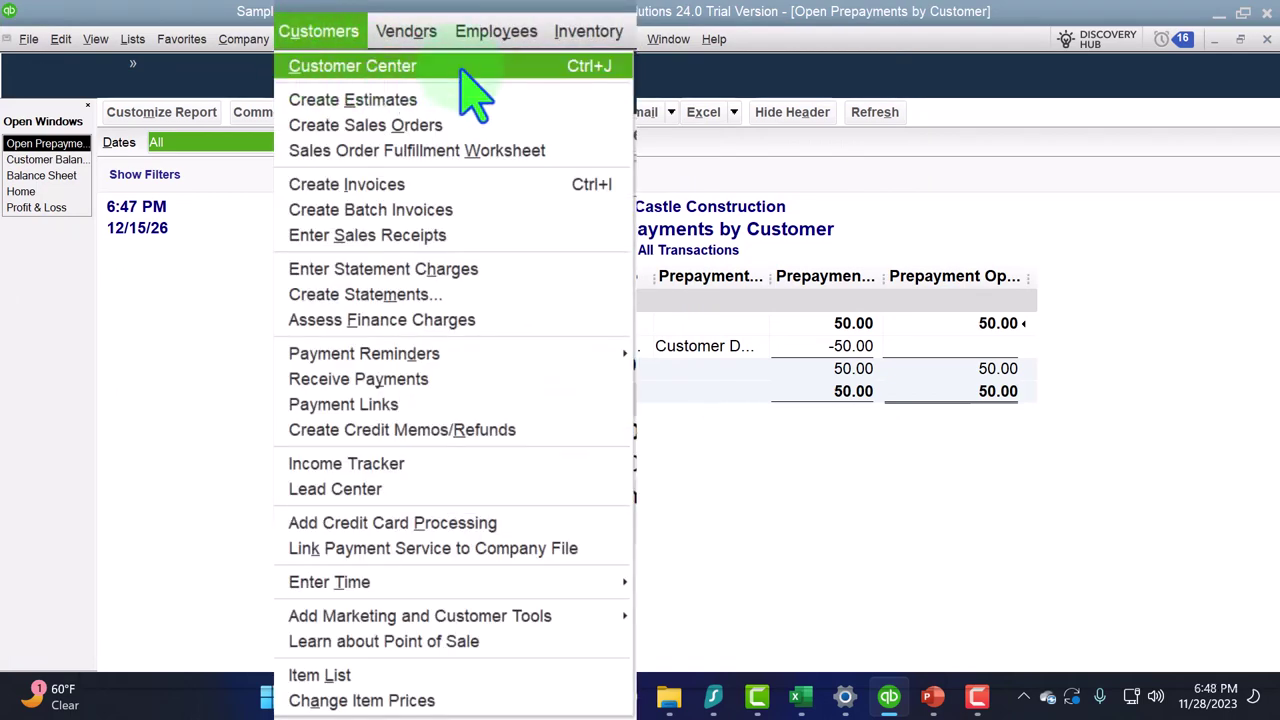
click(412, 66)
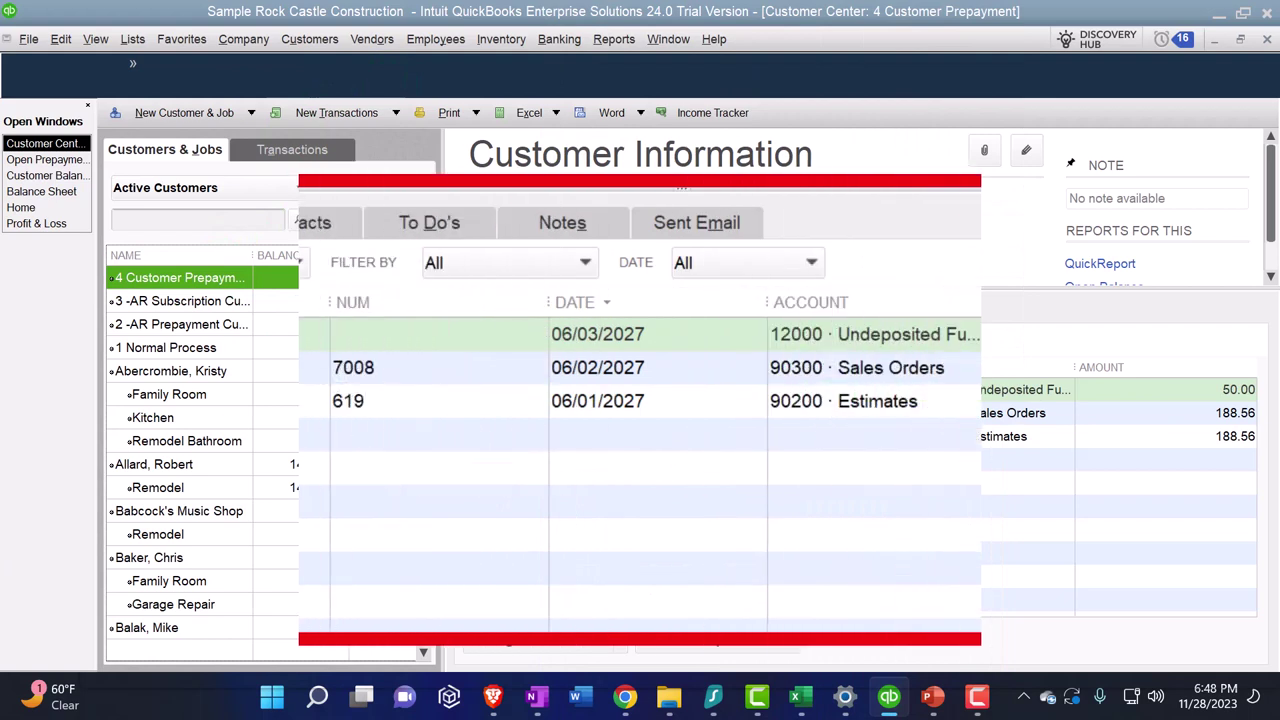
click(527, 412)
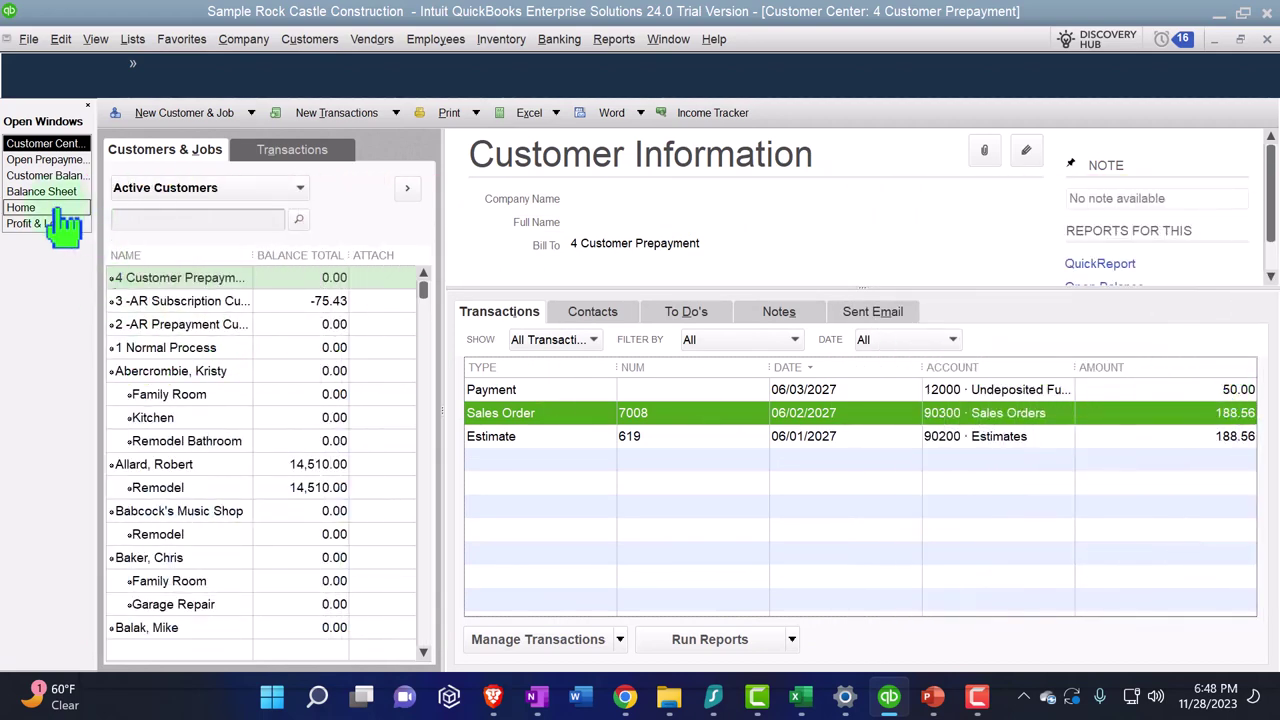
click(57, 210)
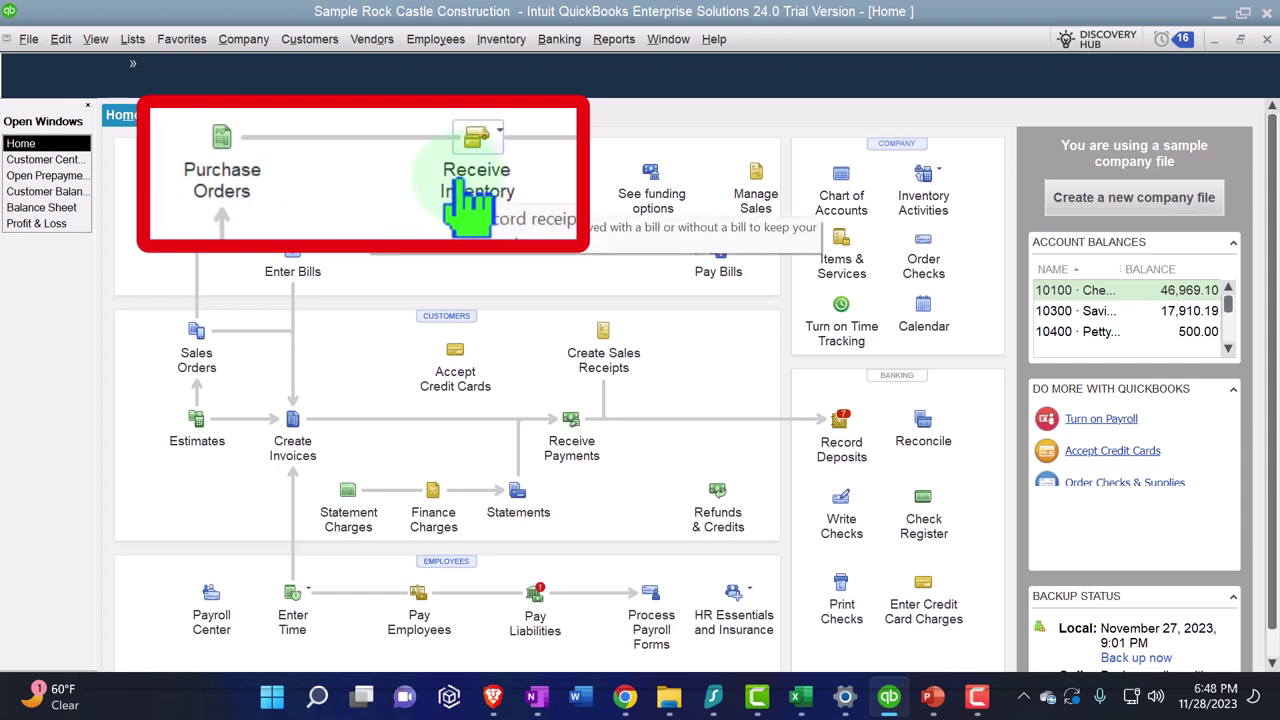
click(55, 193)
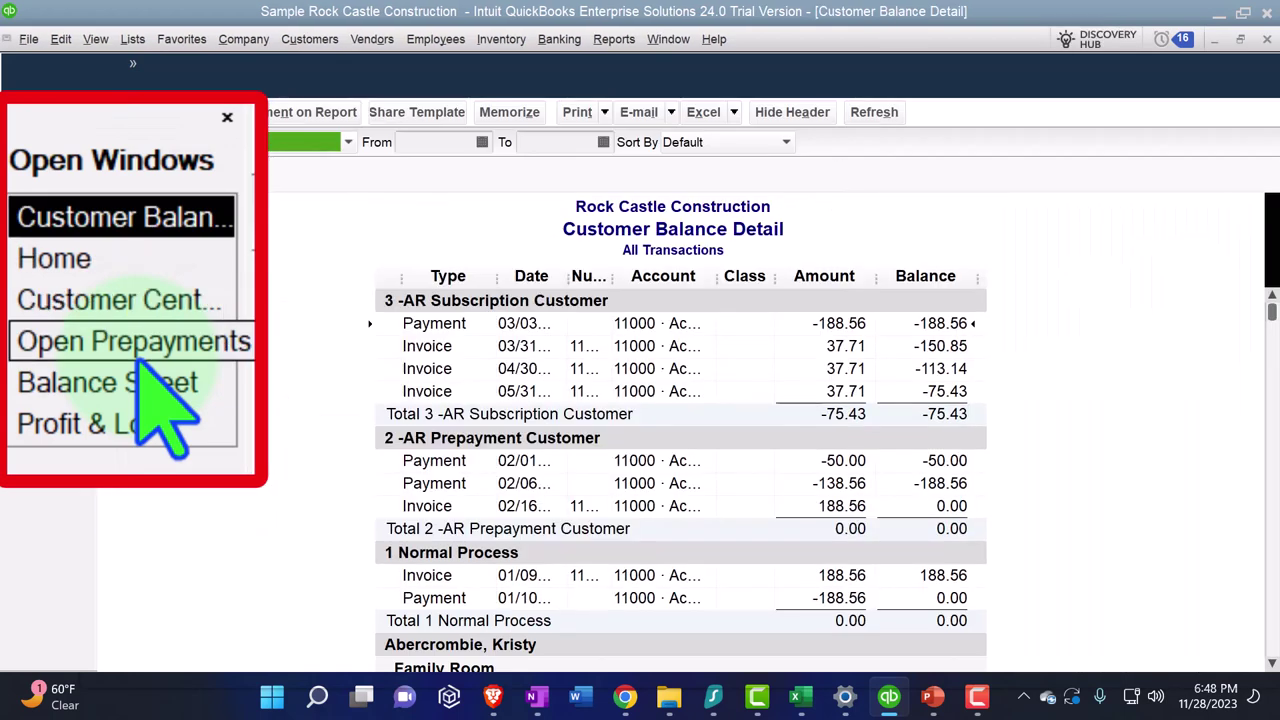
click(115, 300)
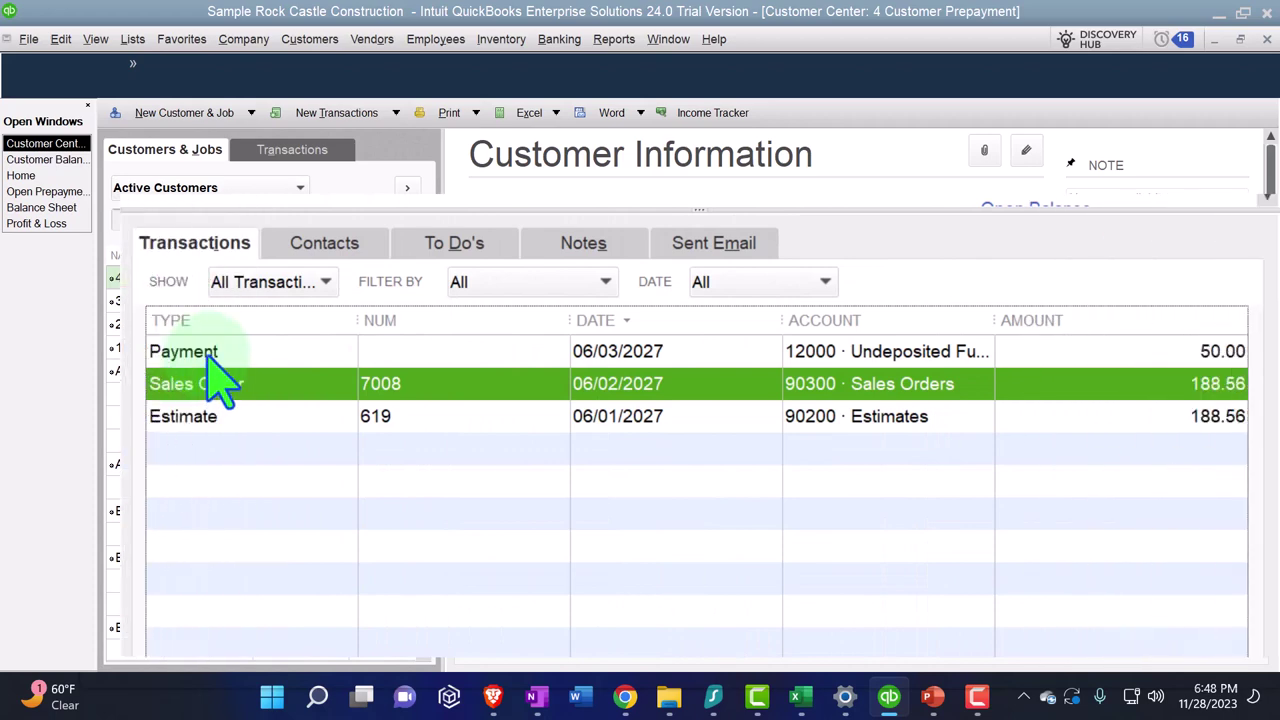
Open the 06/02/2027 sales order of 4 Customer Prepayment and create a purchase order from it for all allowed items
double_click(509, 410)
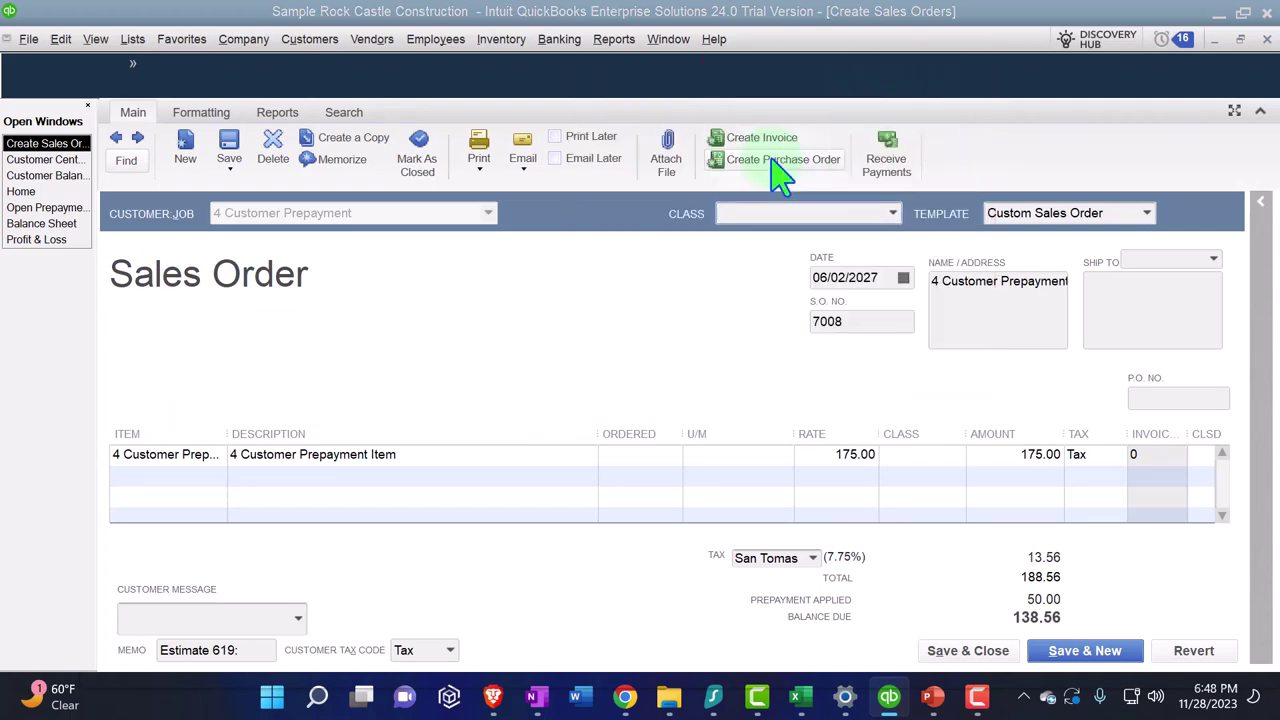
click(770, 158)
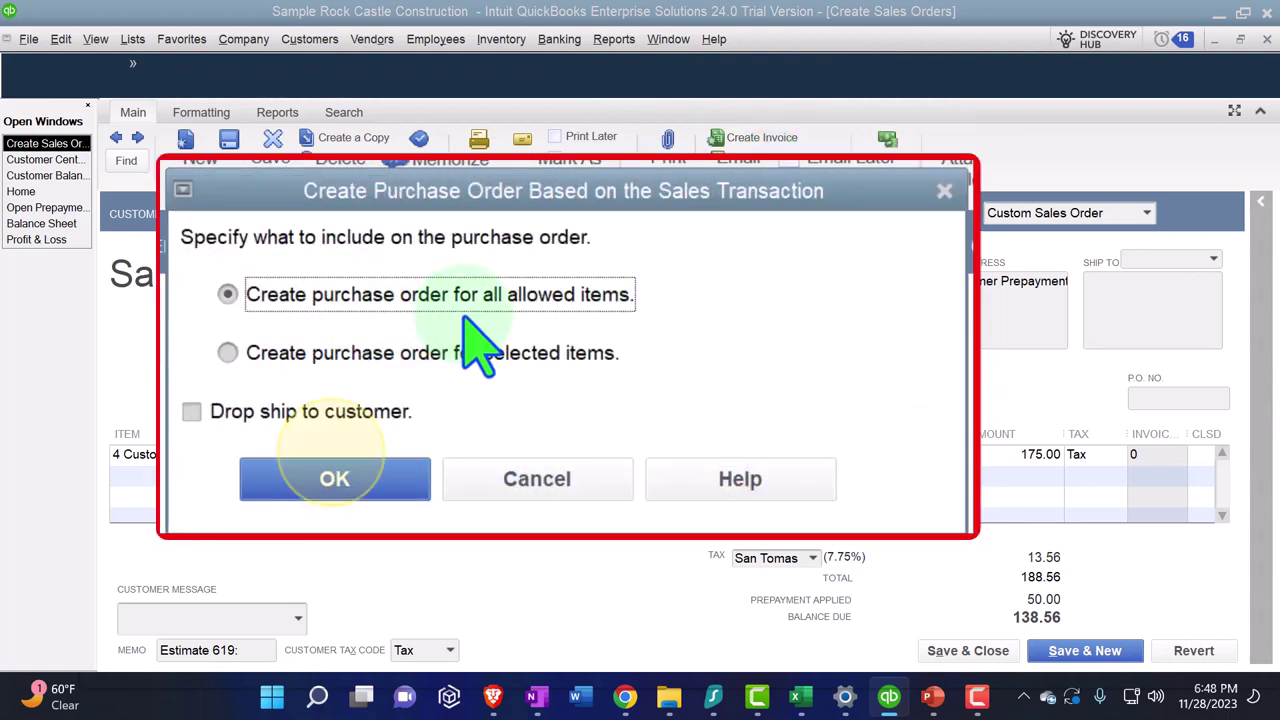
click(335, 479)
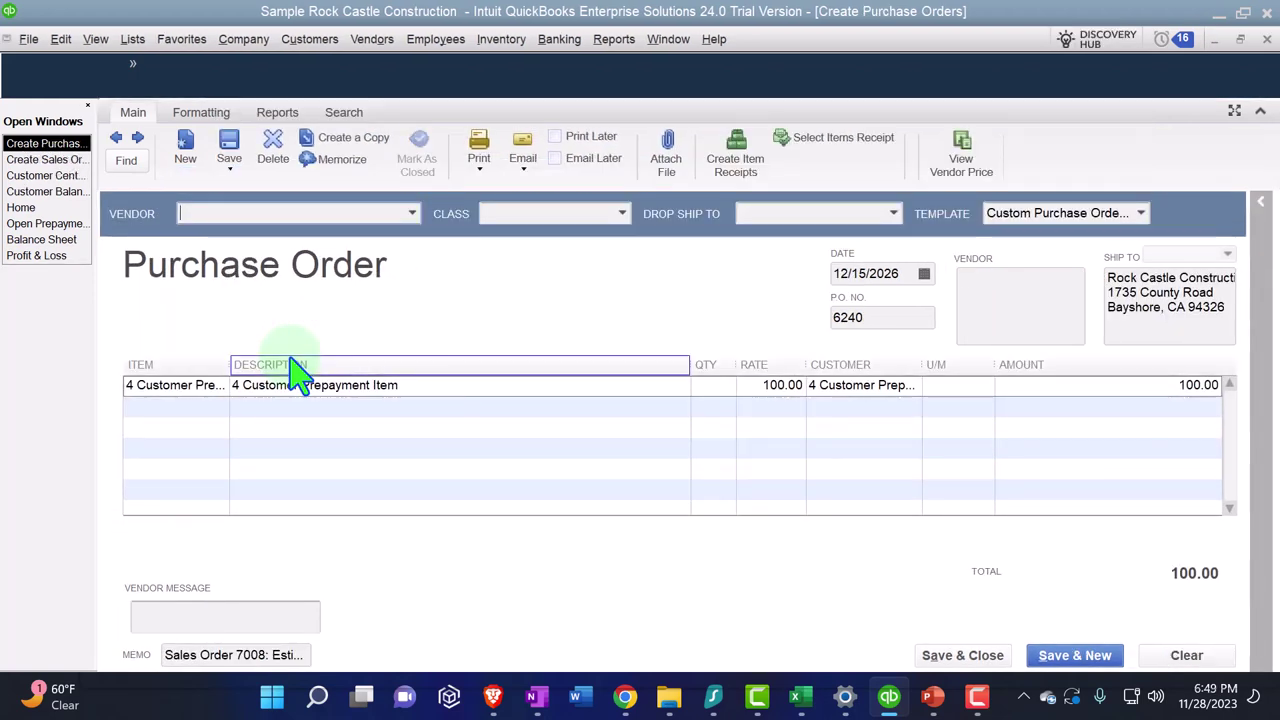
Enter Customer Prepayment Vendor as the purchase order's vendor and quick-add it to the vendor list
text(Custo)
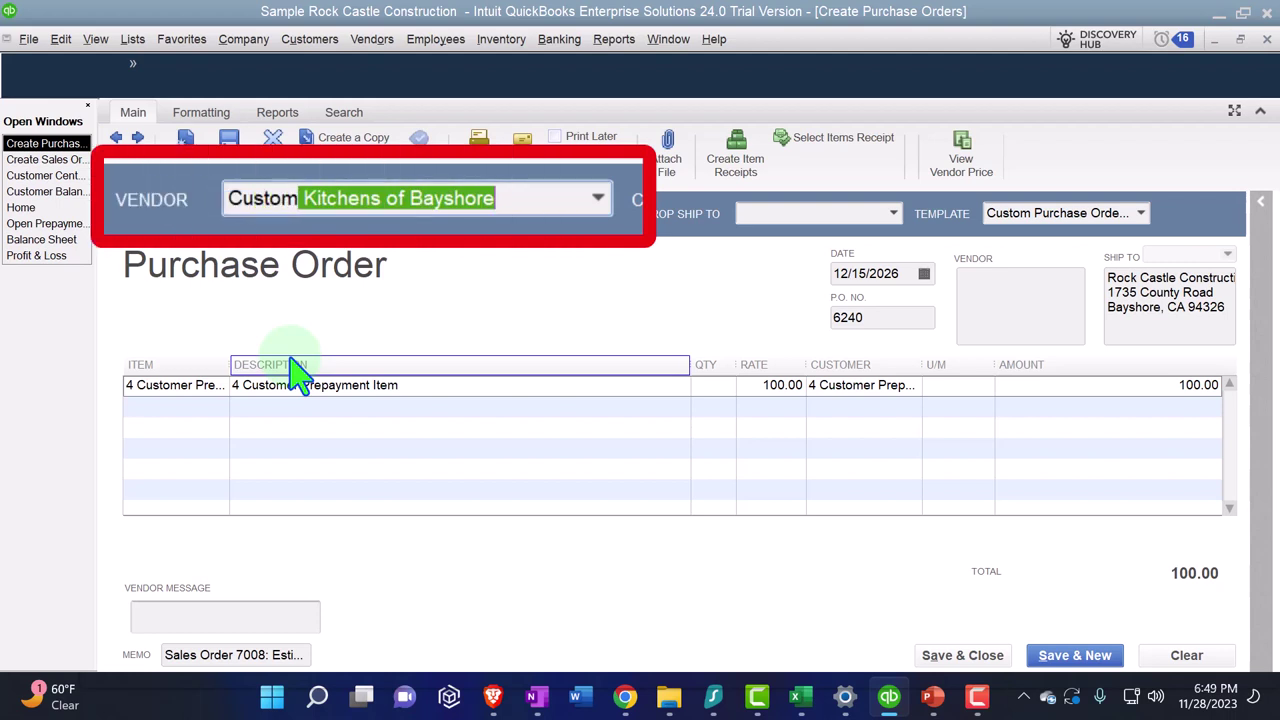
text(mer Prepayment Vendor)
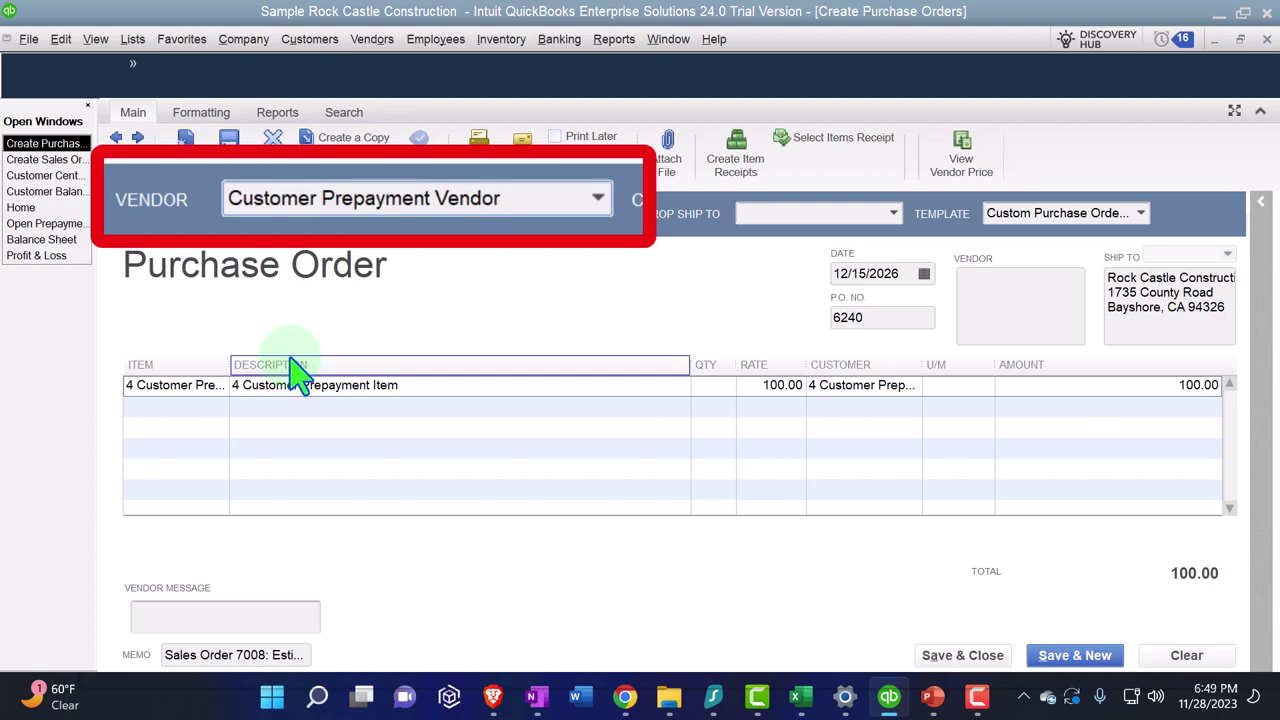
key(Tab)
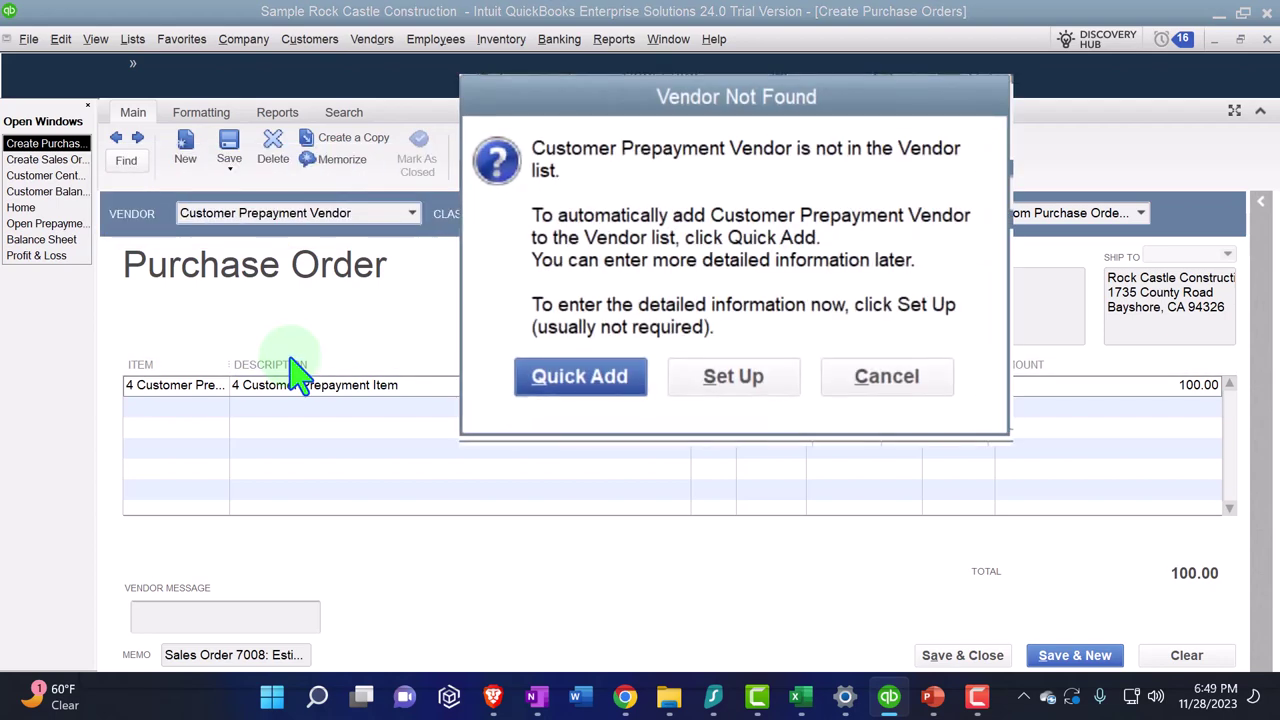
click(582, 378)
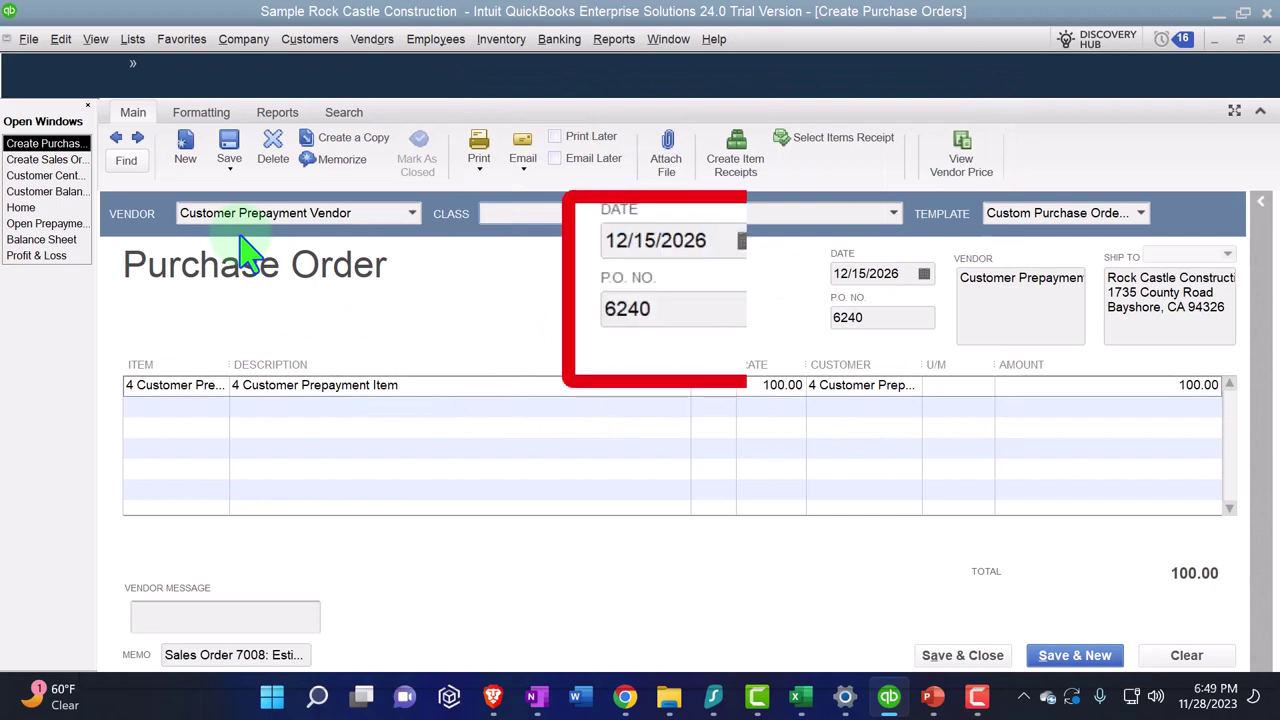
Set the purchase order's date to 06/04/2027
key(Tab)
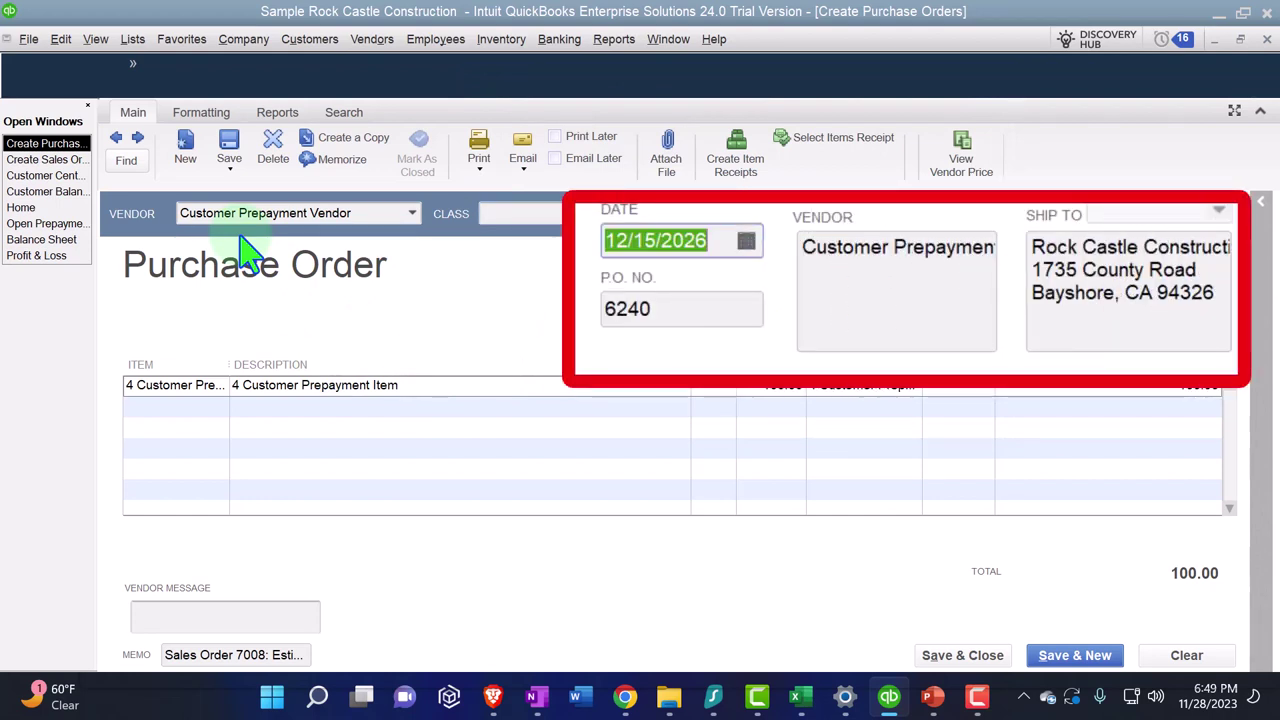
text(06/)
text(0)
text(4/2027)
key(Tab)
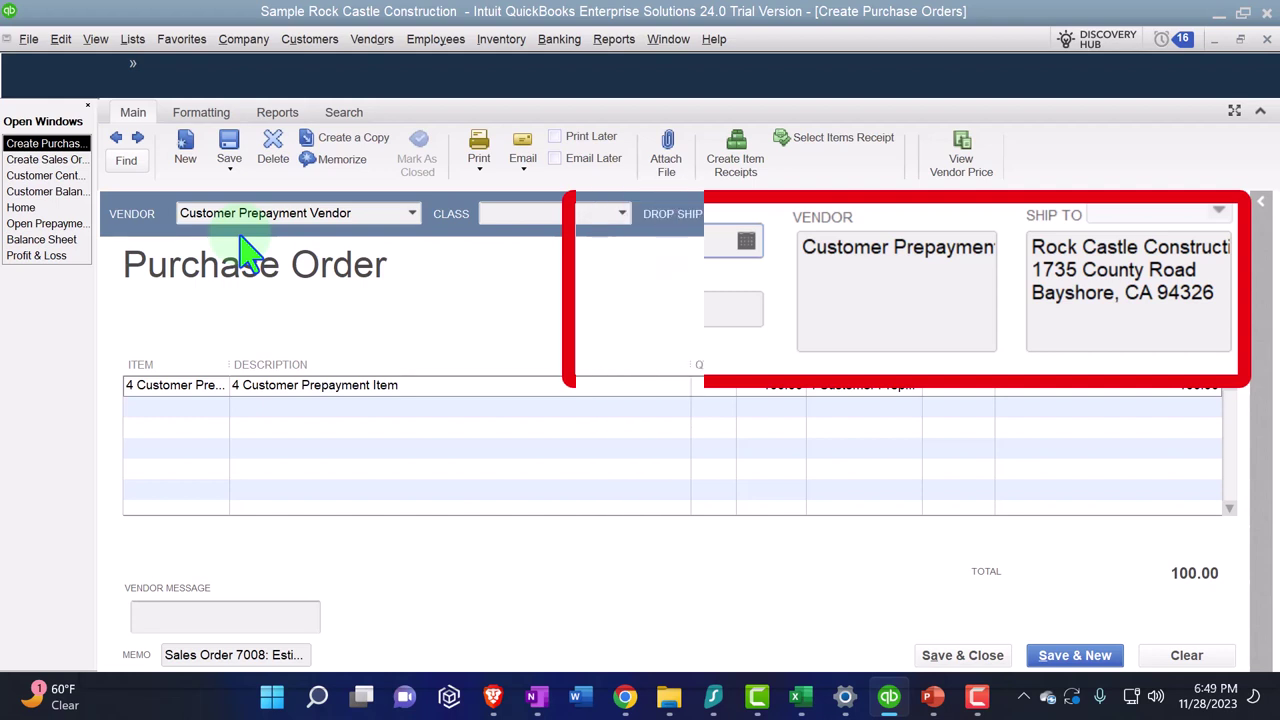
key(Tab)
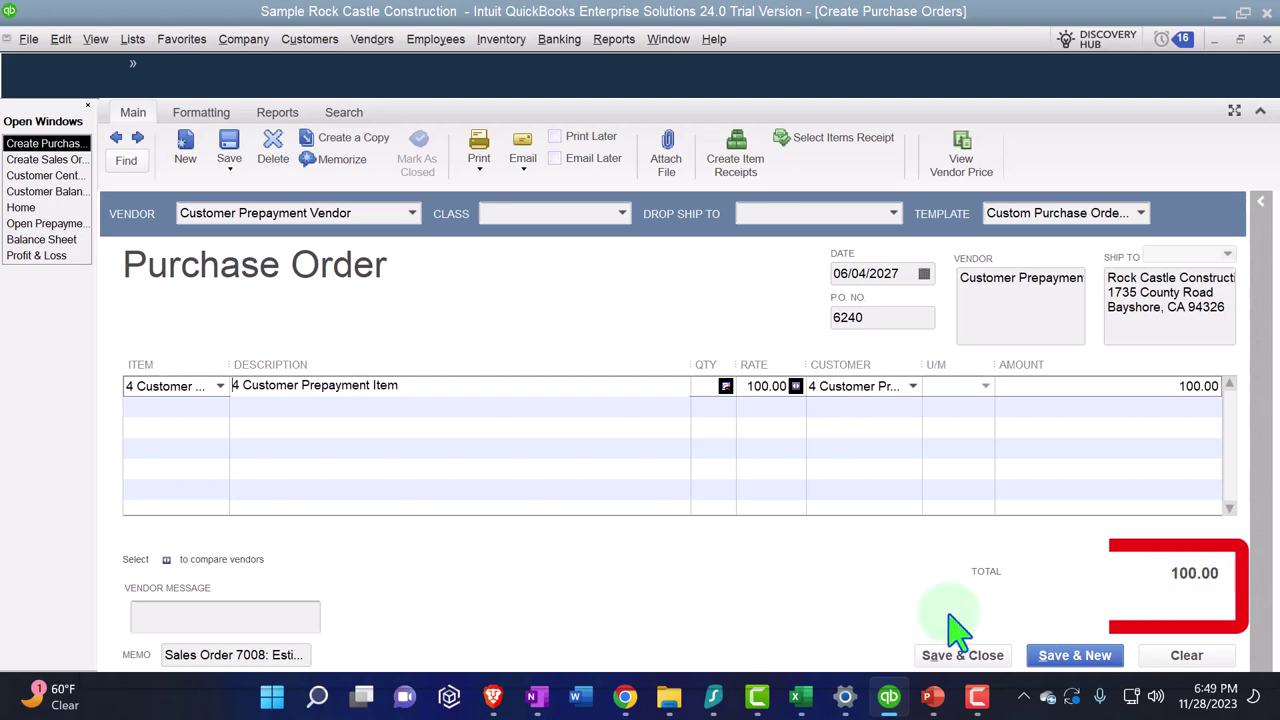
Switch to the Excel workbook and enter the form name "Purchase Order" in cell A10 of sheet 1165
click(801, 697)
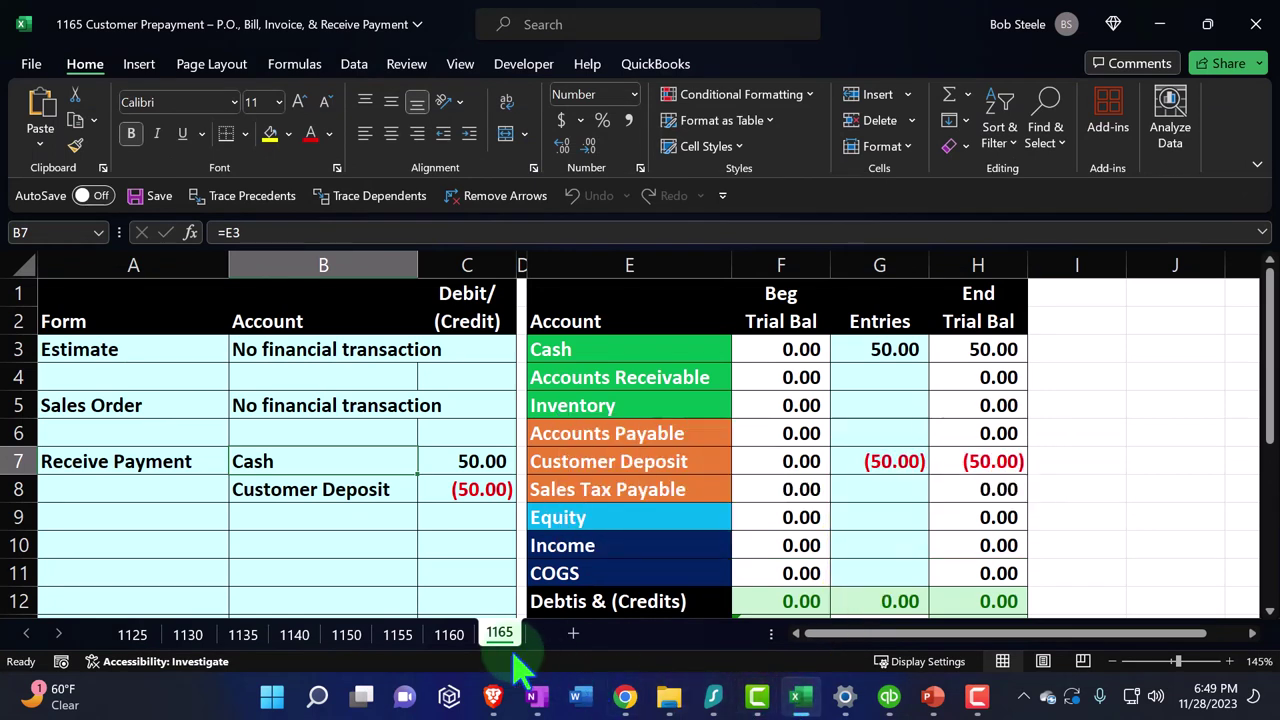
click(205, 573)
click(158, 542)
text(Pu)
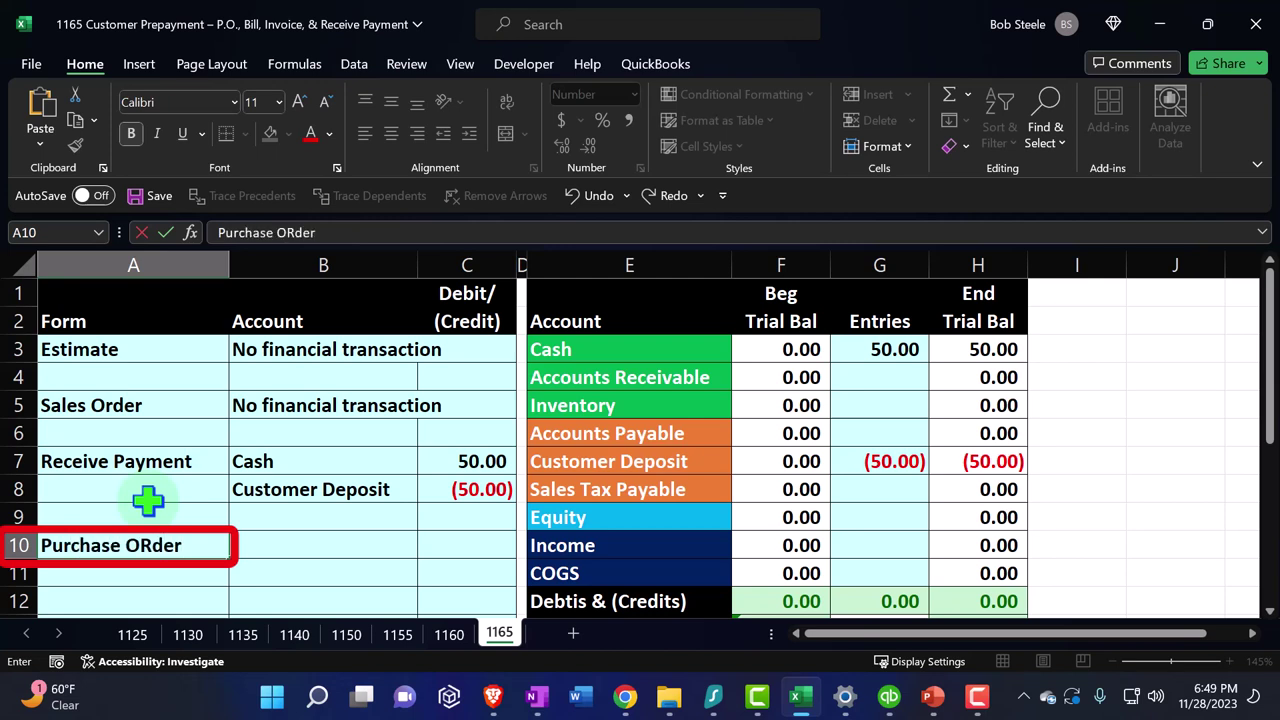
text(rchase Order)
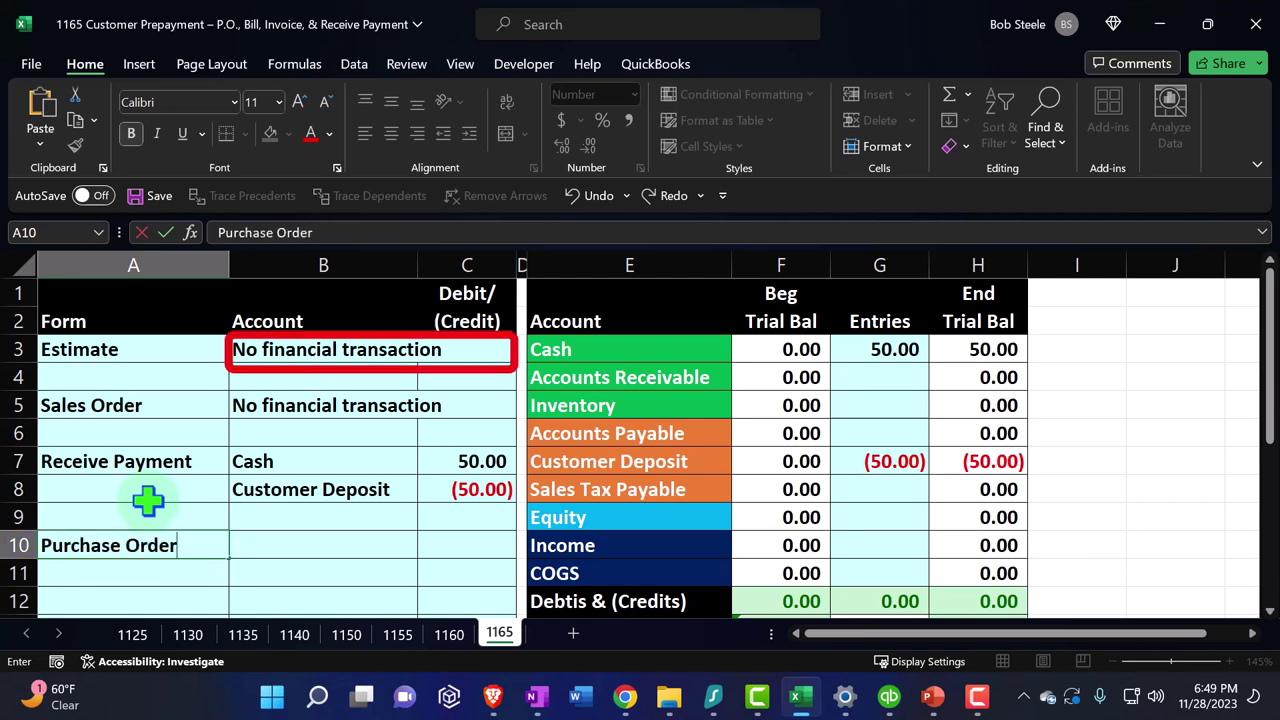
Copy "No financial transaction" from cell B3 to B10 beside the Purchase Order entry
click(274, 340)
key(ctrl+c)
click(289, 550)
key(ctrl+v)
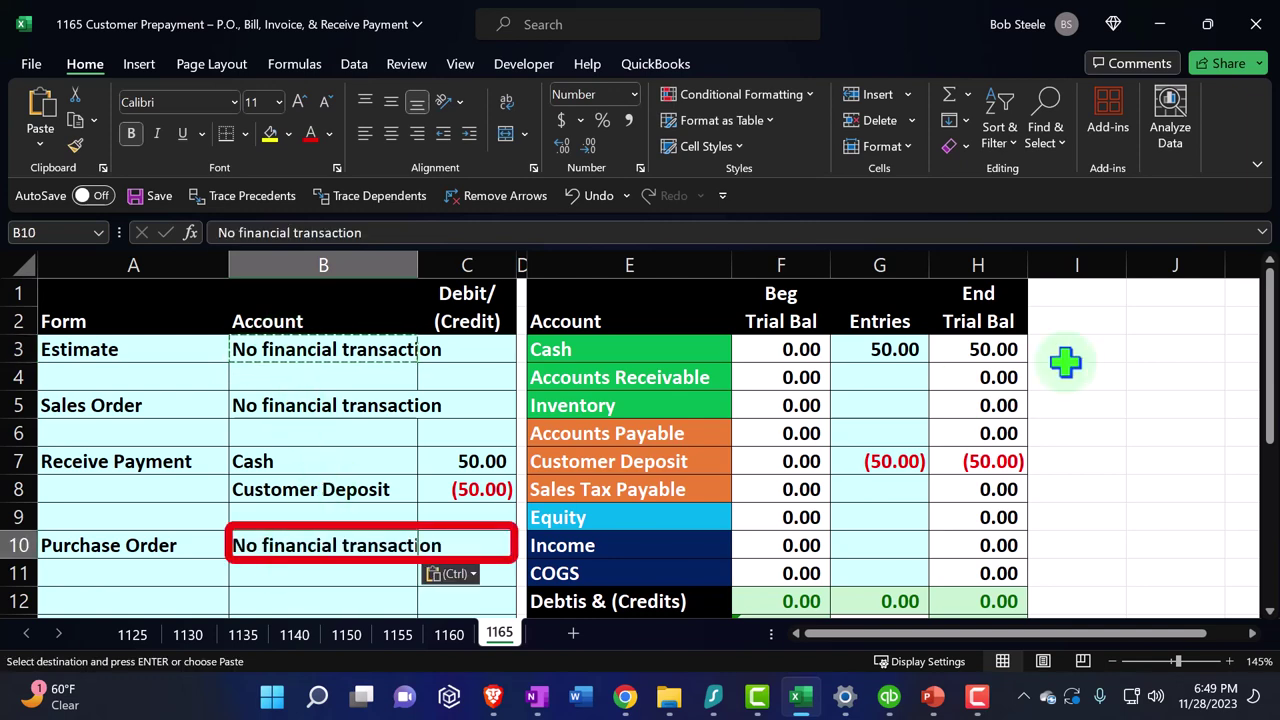
Switch back to QuickBooks, save and close the purchase order, and close the underlying sales order
click(1176, 30)
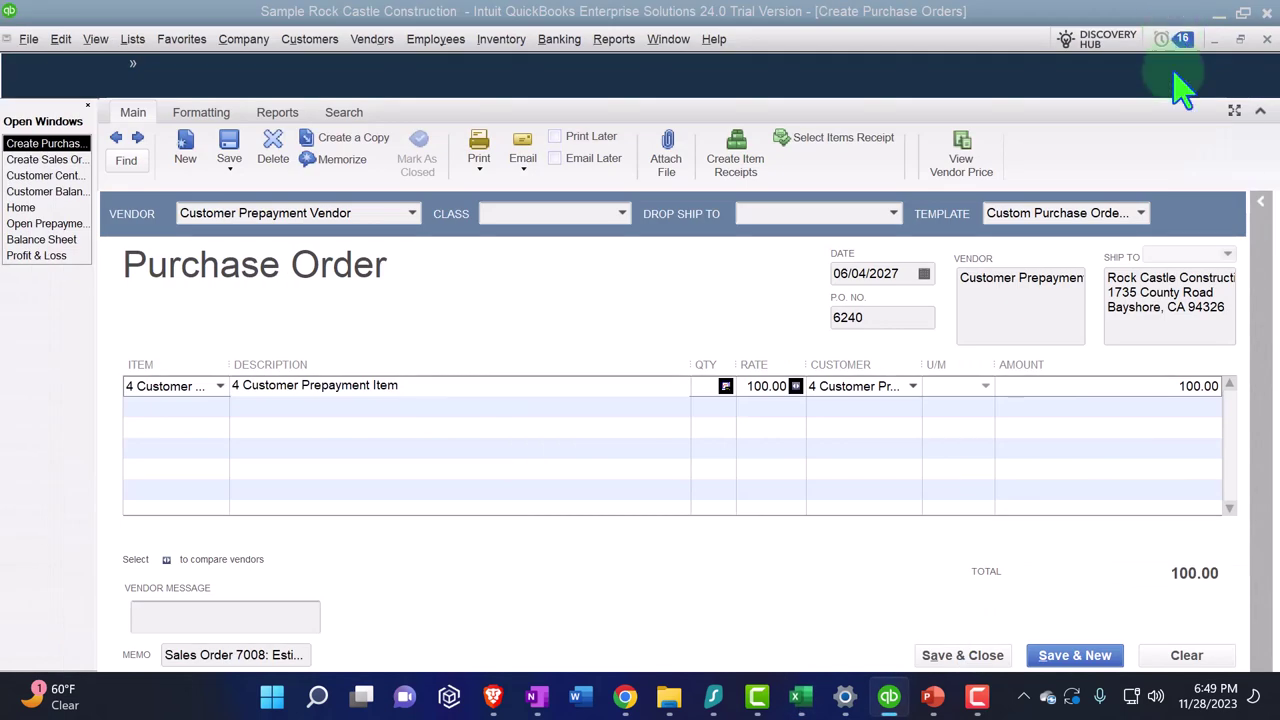
click(966, 658)
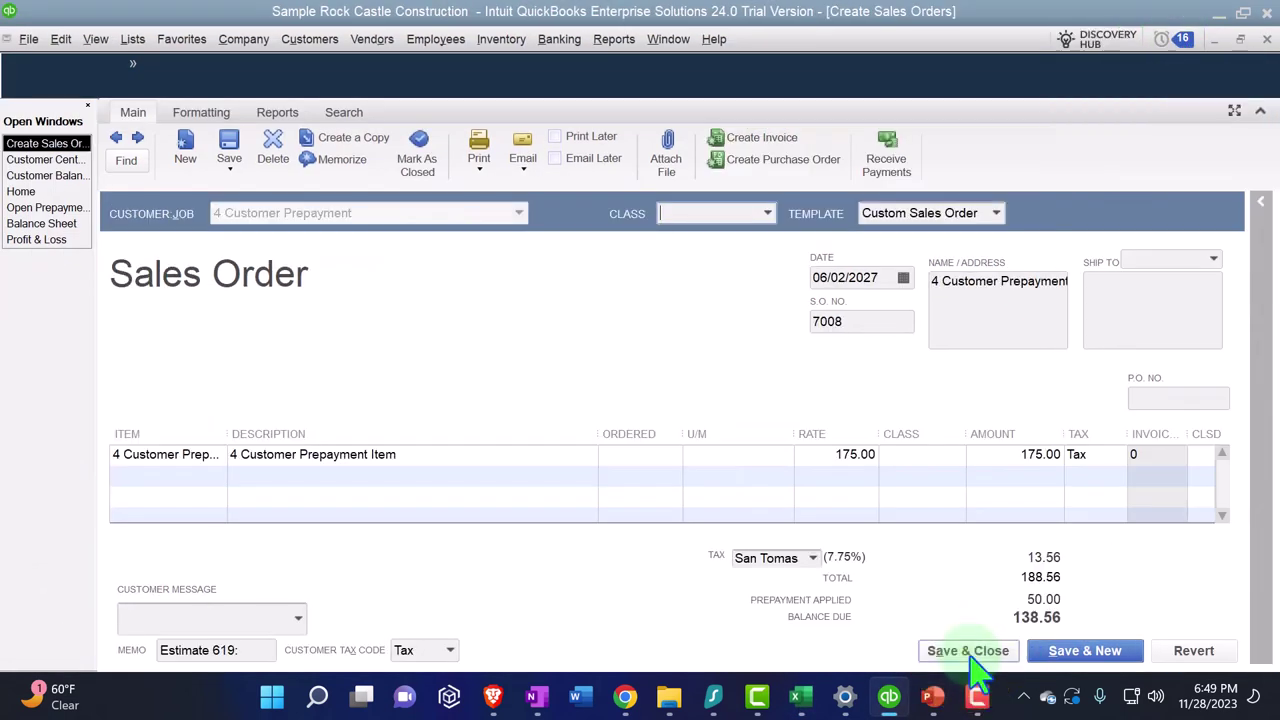
click(1266, 40)
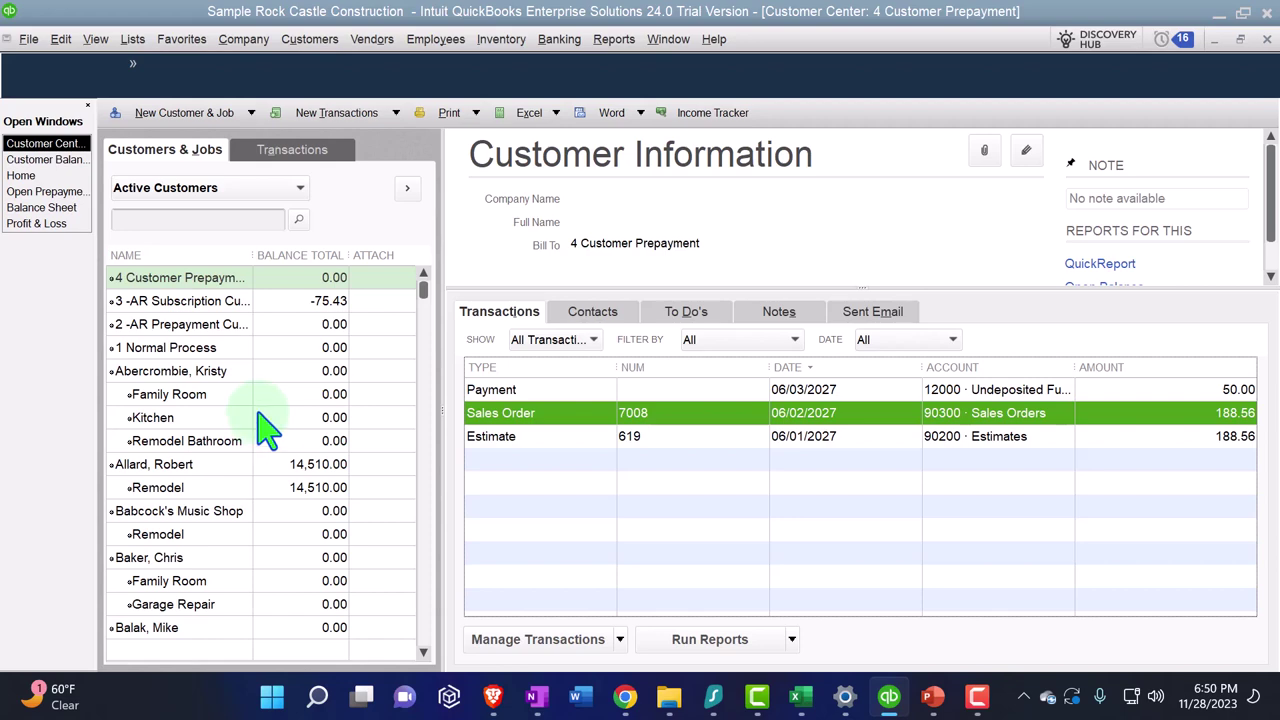
Open the Vendor Center and widen the Name column of the active vendors list
click(372, 39)
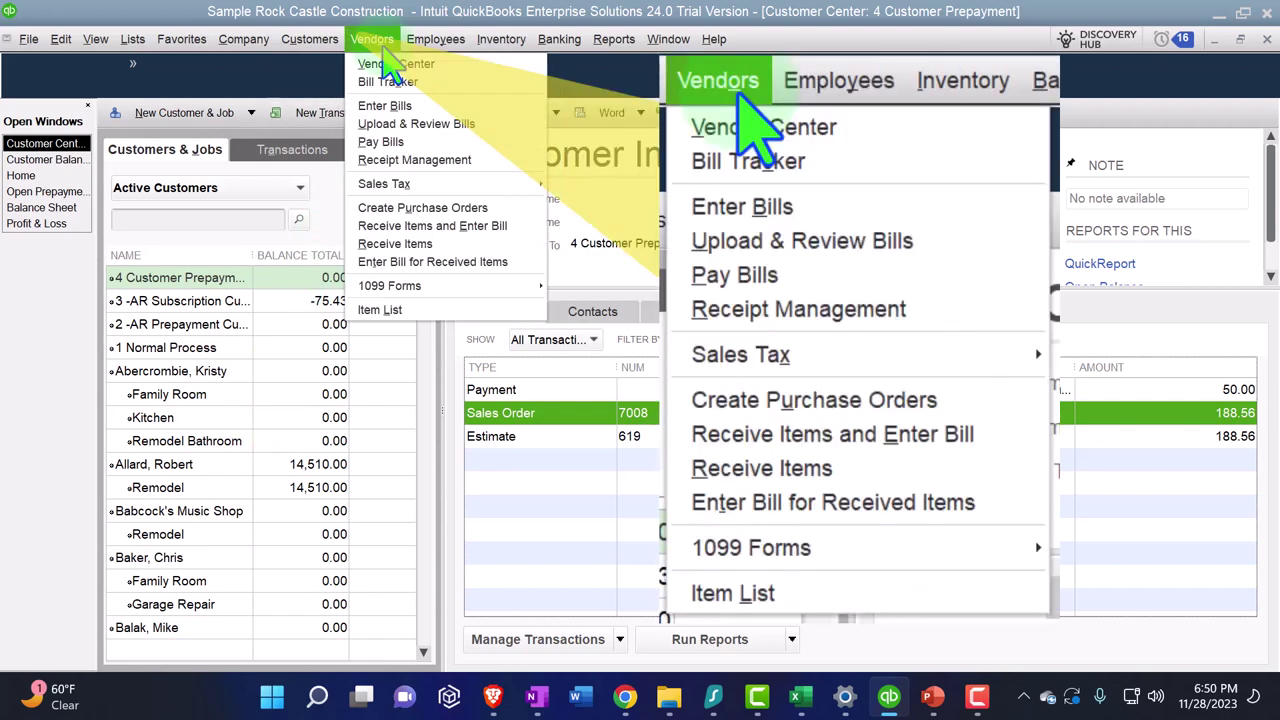
click(393, 63)
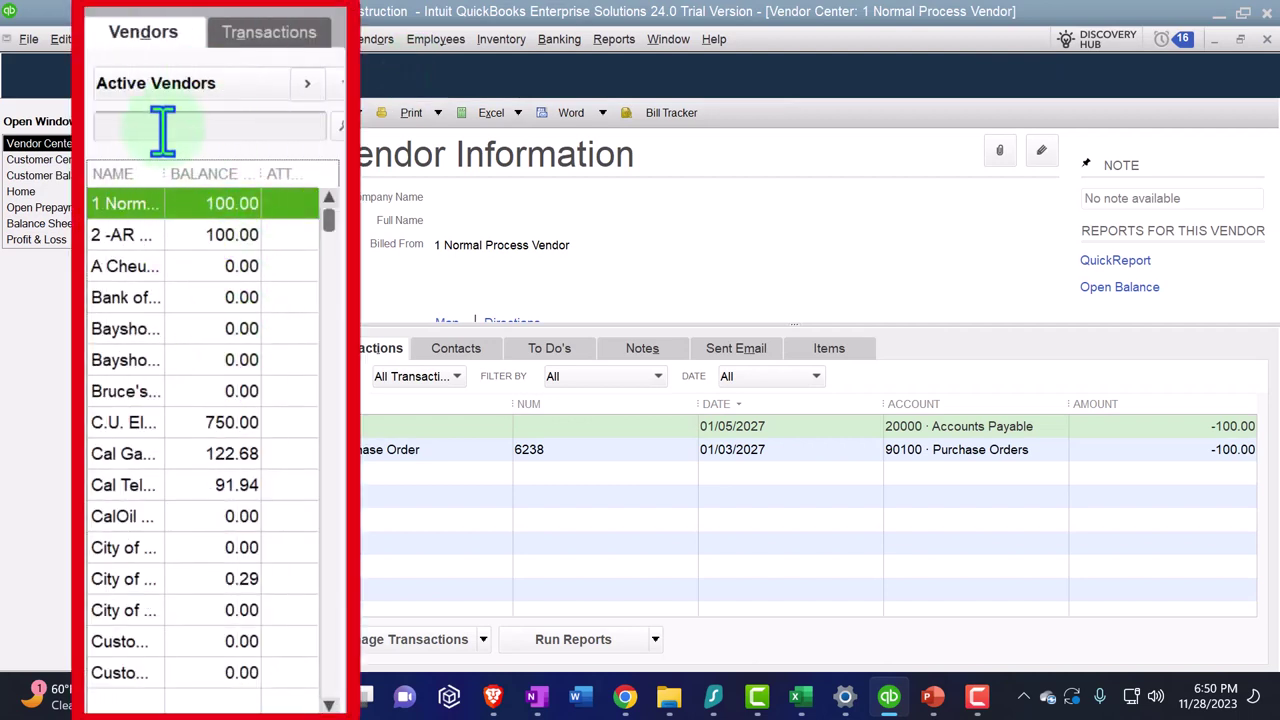
drag(164, 173, 222, 170)
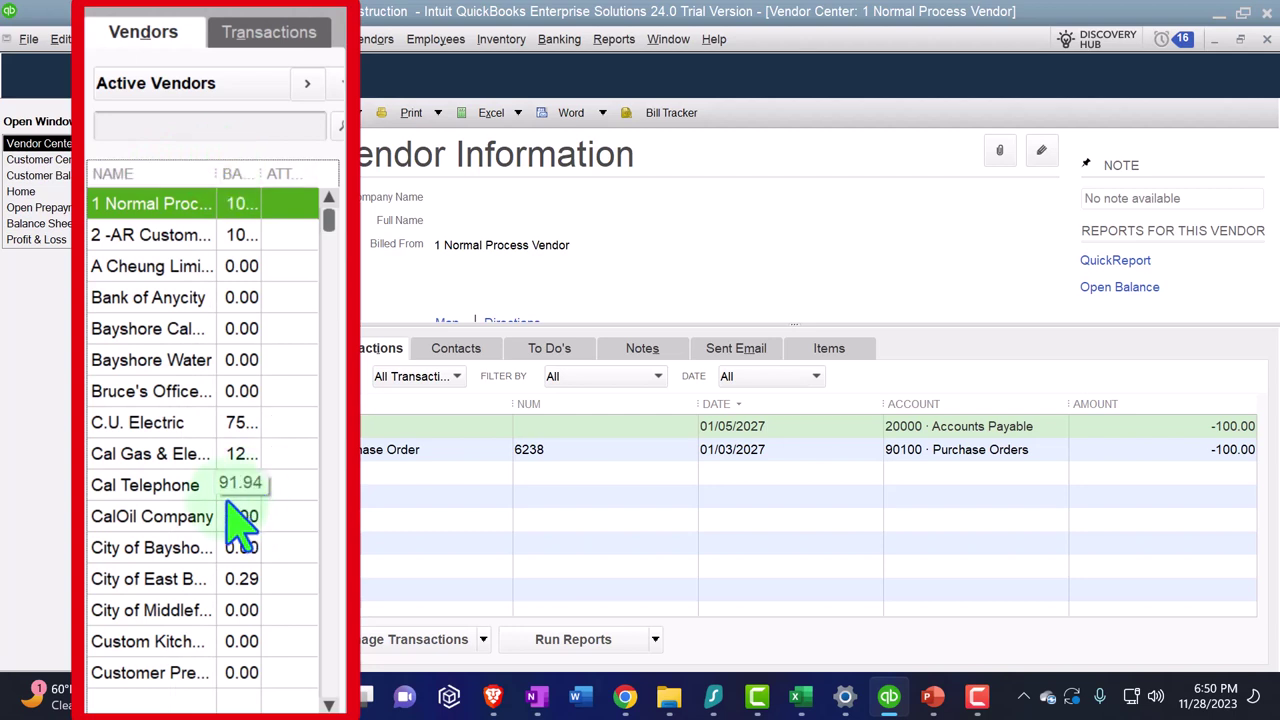
Select Customer Prepayment Vendor in the vendors list and open its 06/04/2027 purchase order
scroll(208, 540, down, 4)
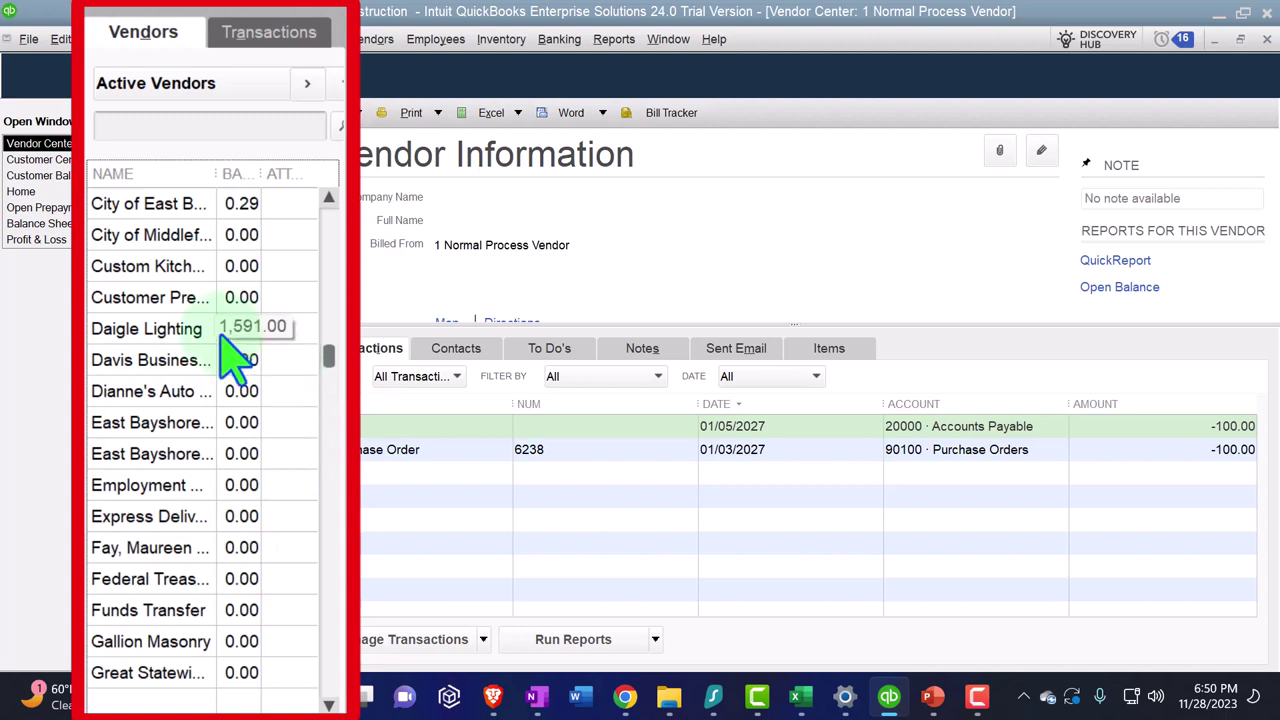
click(176, 300)
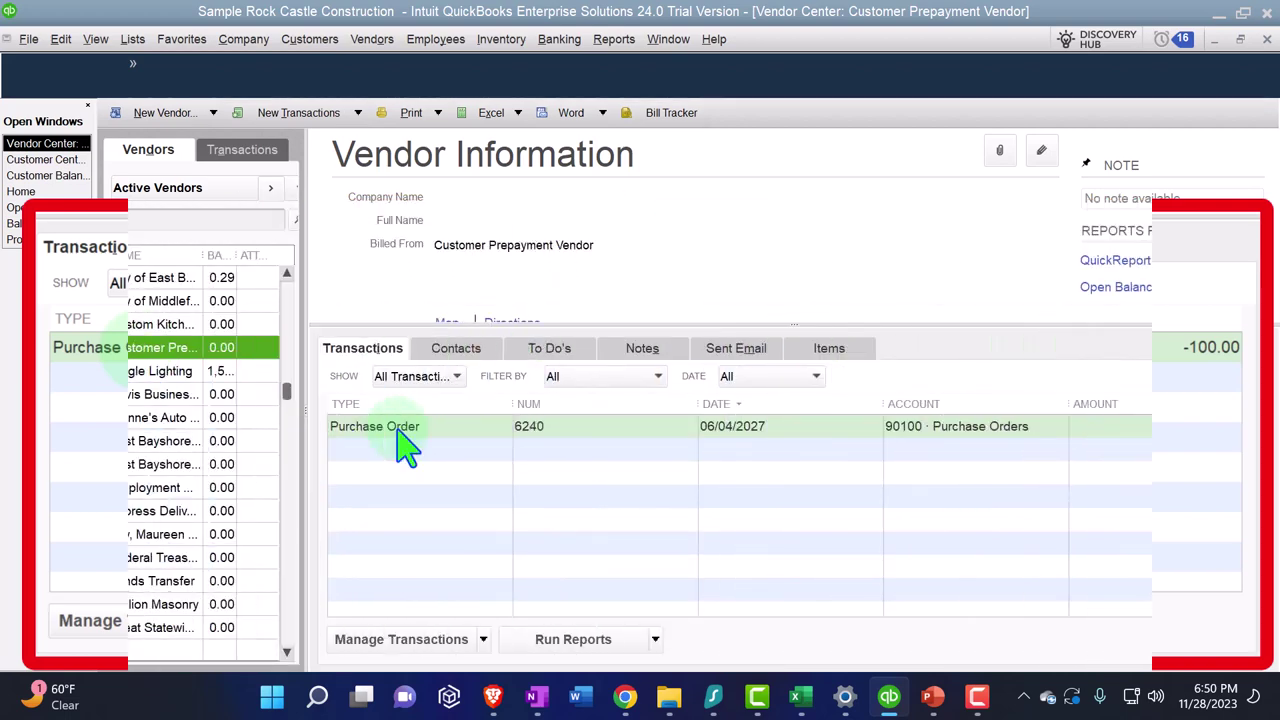
double_click(398, 428)
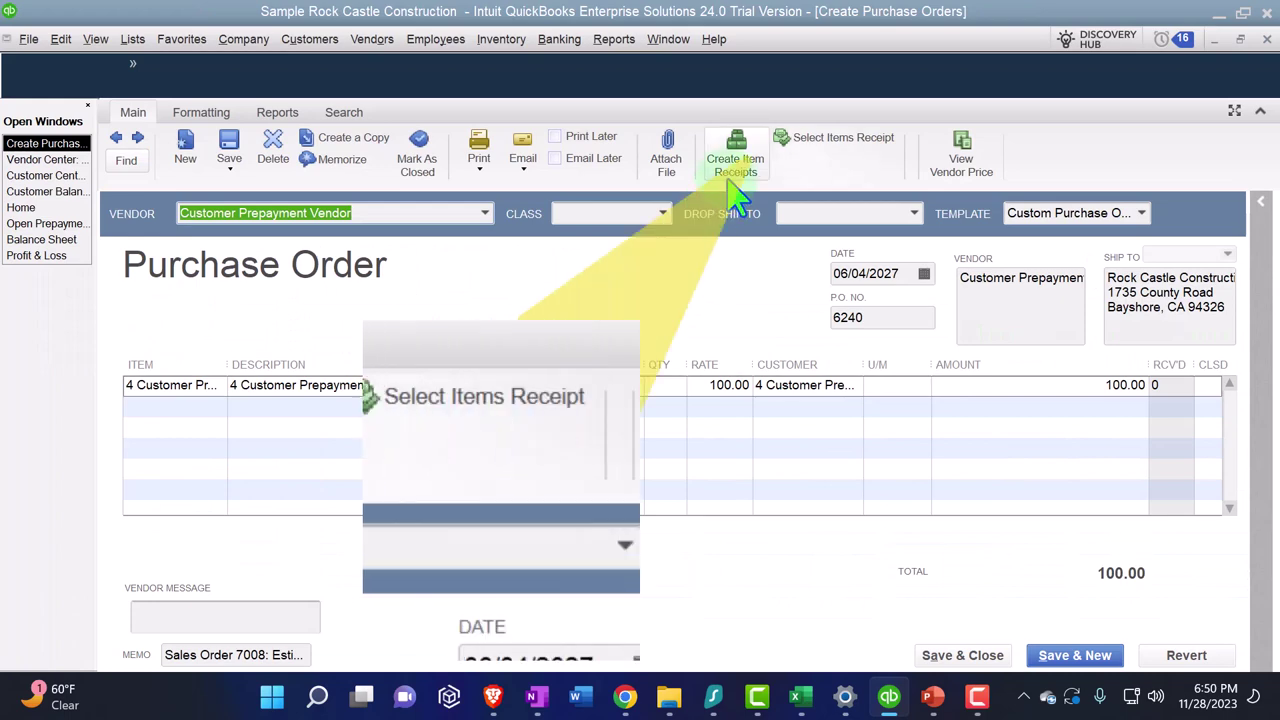
Close the purchase order and start receiving inventory with a bill from the Home page
click(1267, 39)
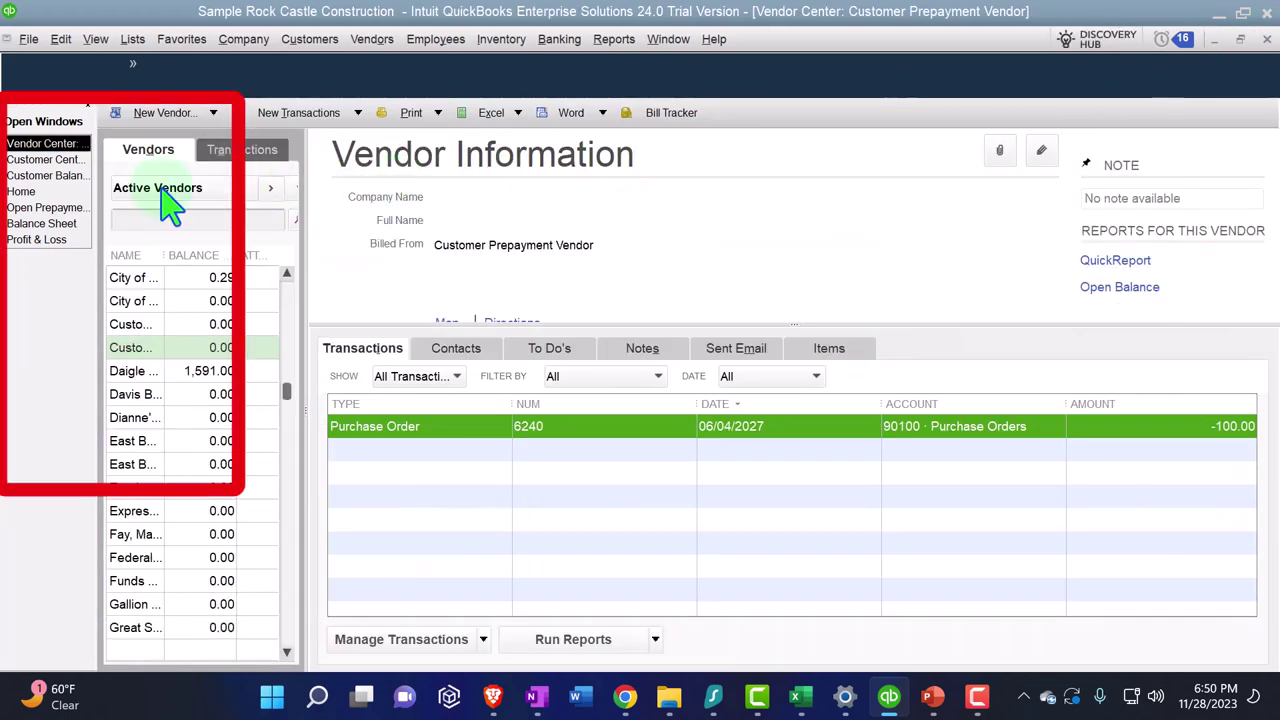
click(38, 192)
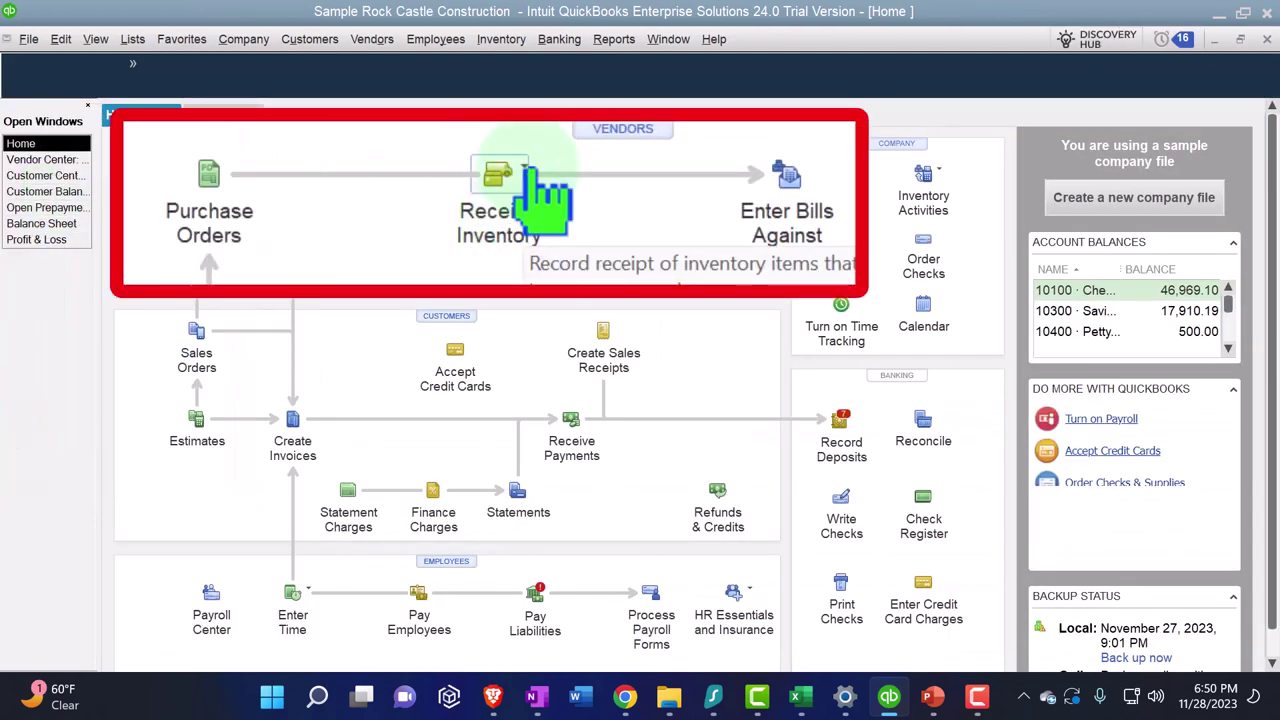
click(385, 185)
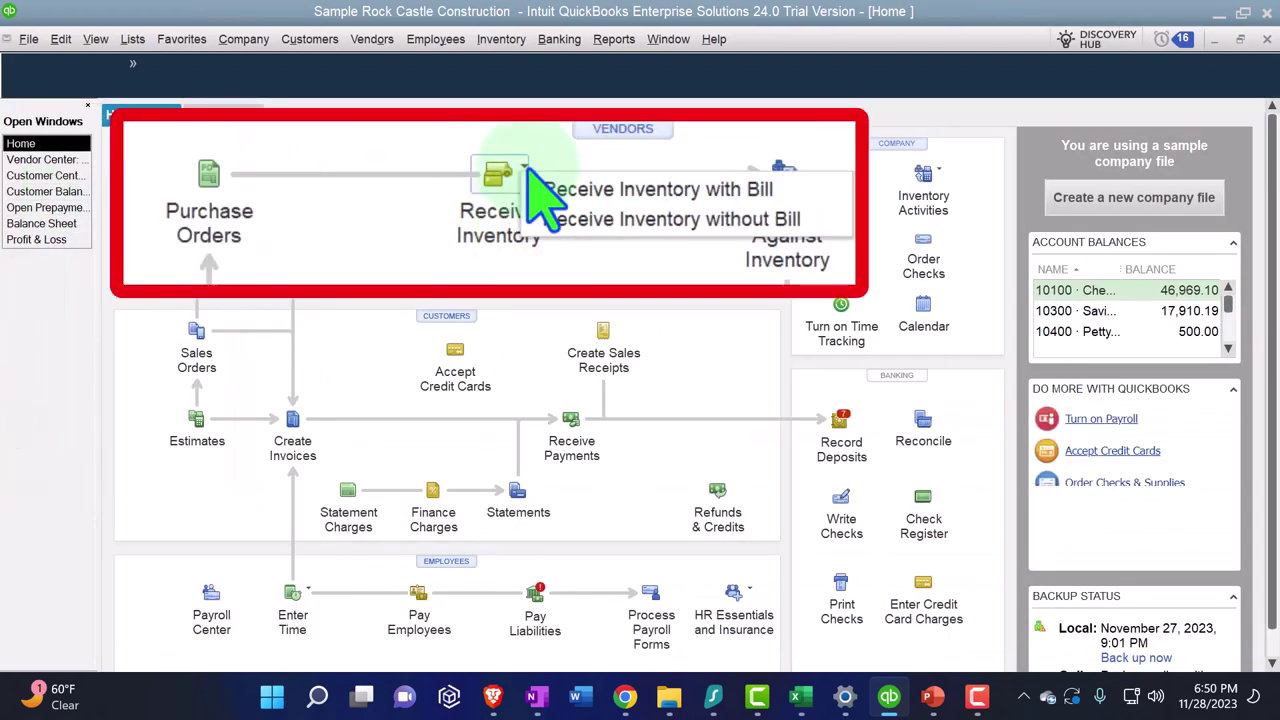
click(757, 190)
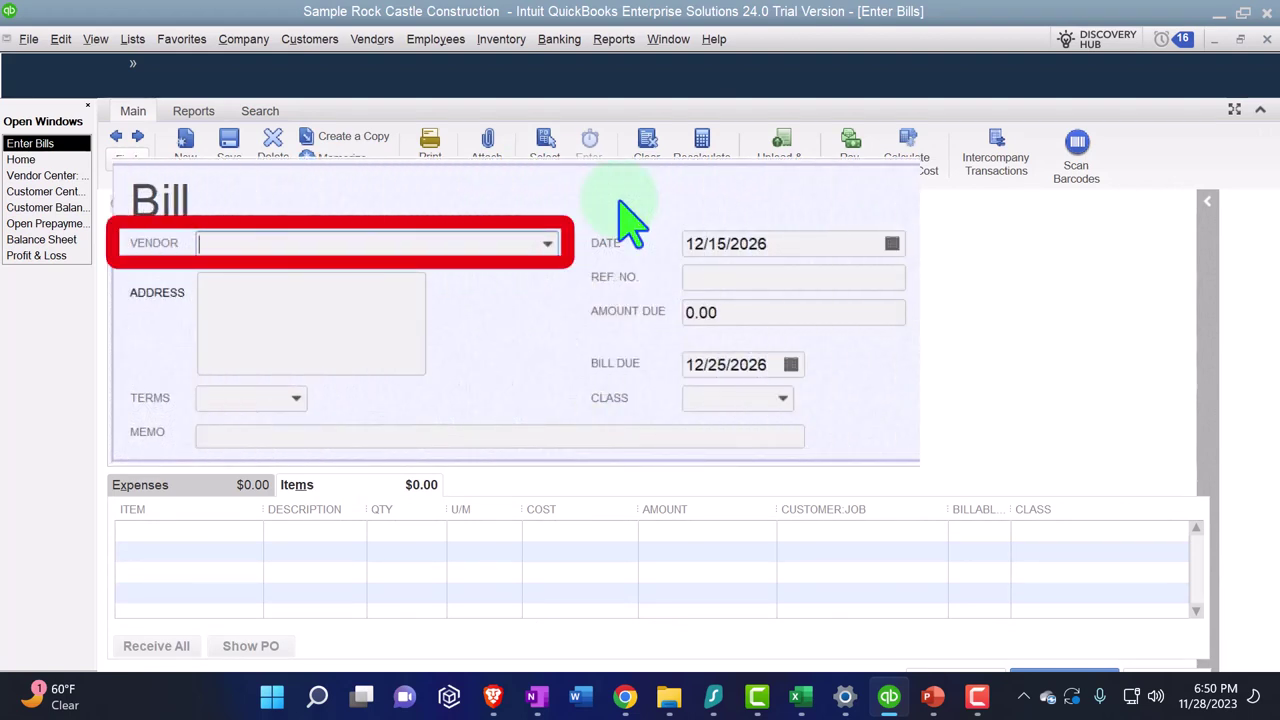
Enter Customer Prepayment Vendor as the vendor on the new bill
text(C)
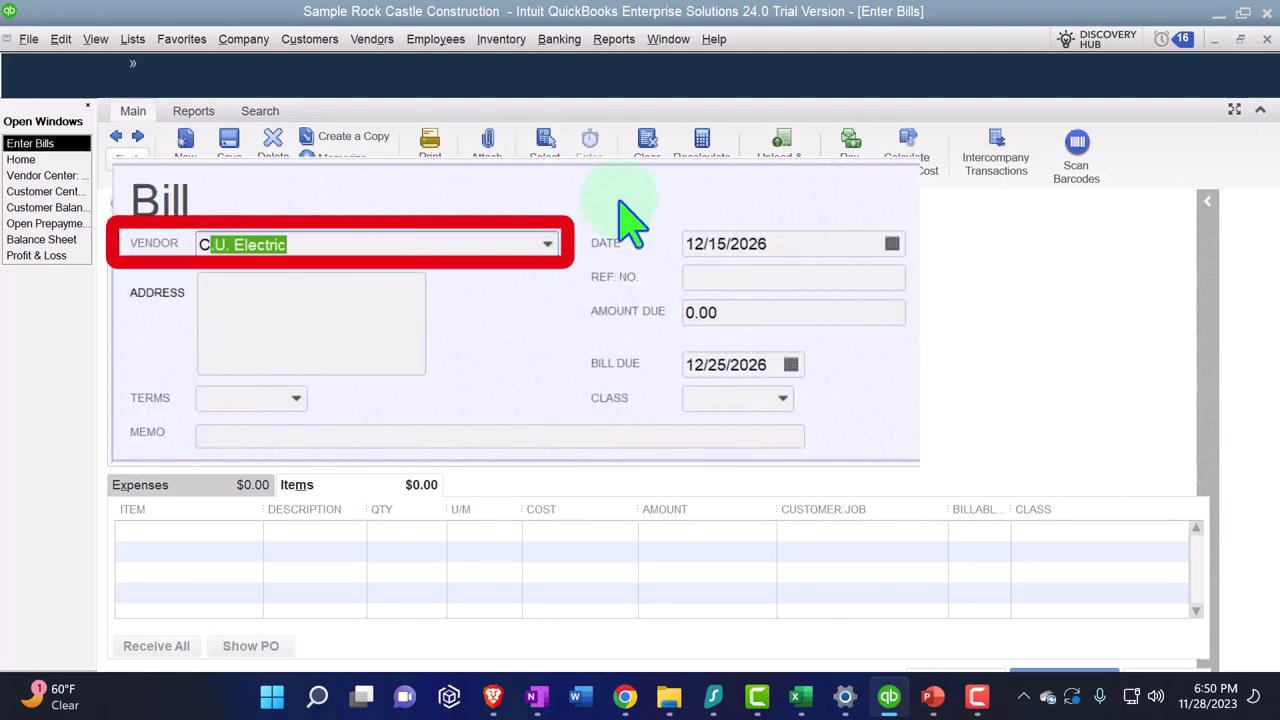
text(u)
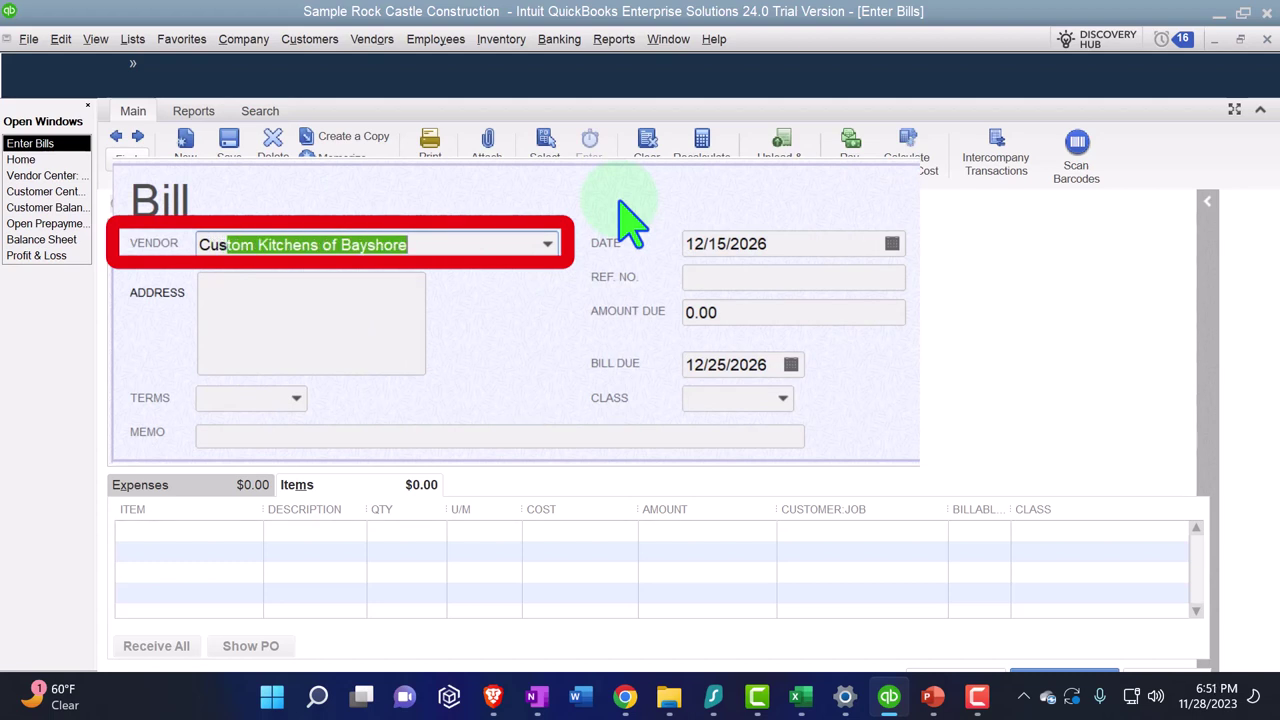
text(s)
key(BackSpace)
key(BackSpace)
key(BackSpace)
key(BackSpace)
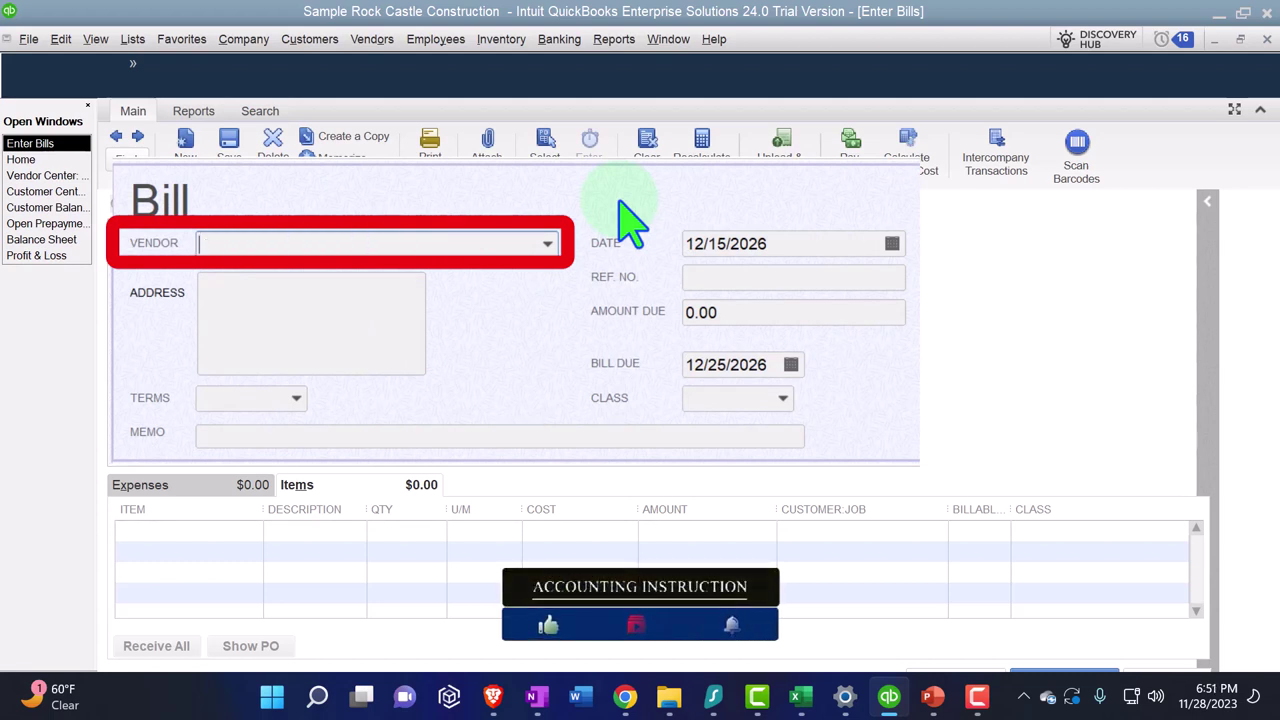
text(P)
key(BackSpace)
key(BackSpace)
text(Cus)
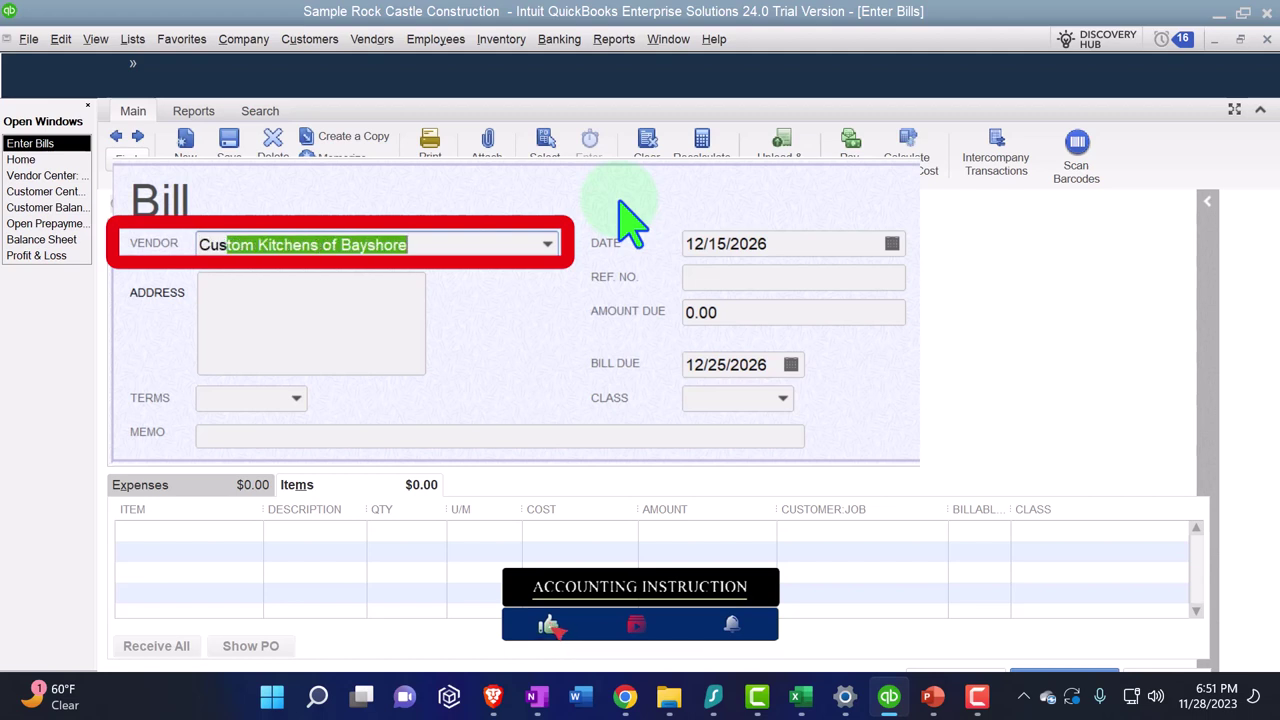
text(tome)
key(Tab)
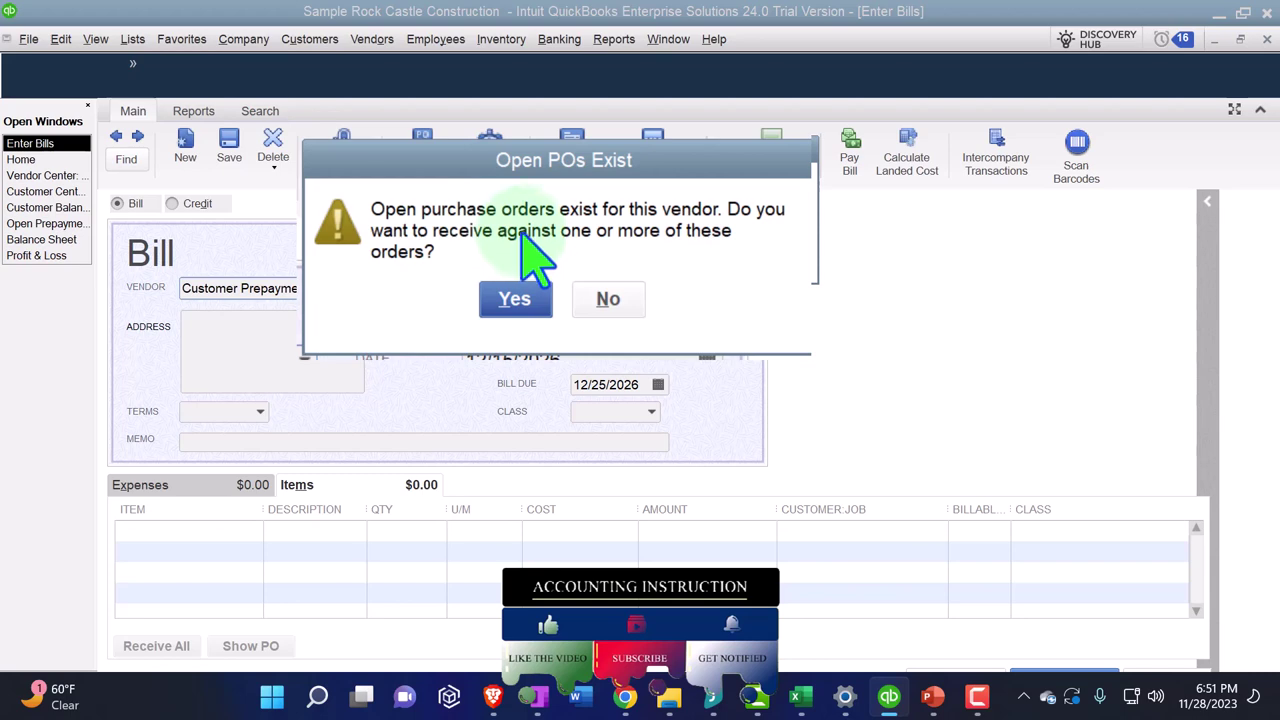
Receive the bill against the vendor's open 06/04/2027 purchase order 6240
click(515, 298)
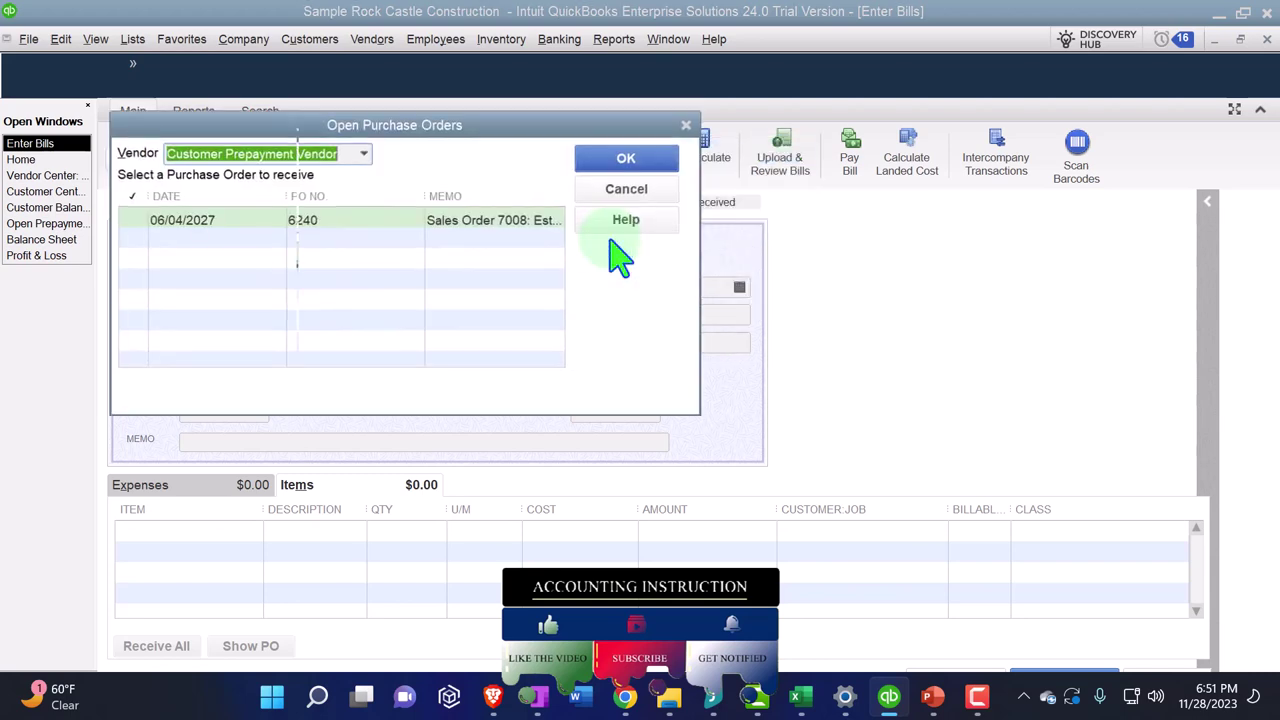
click(132, 220)
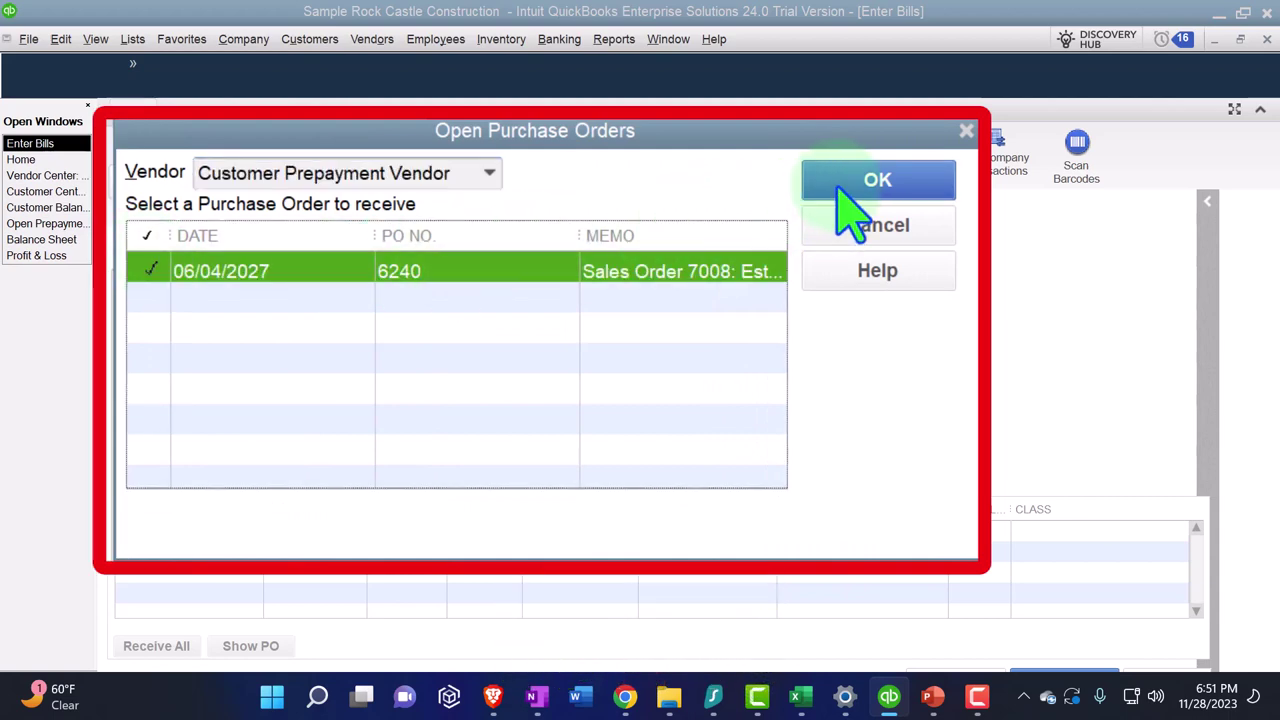
click(612, 163)
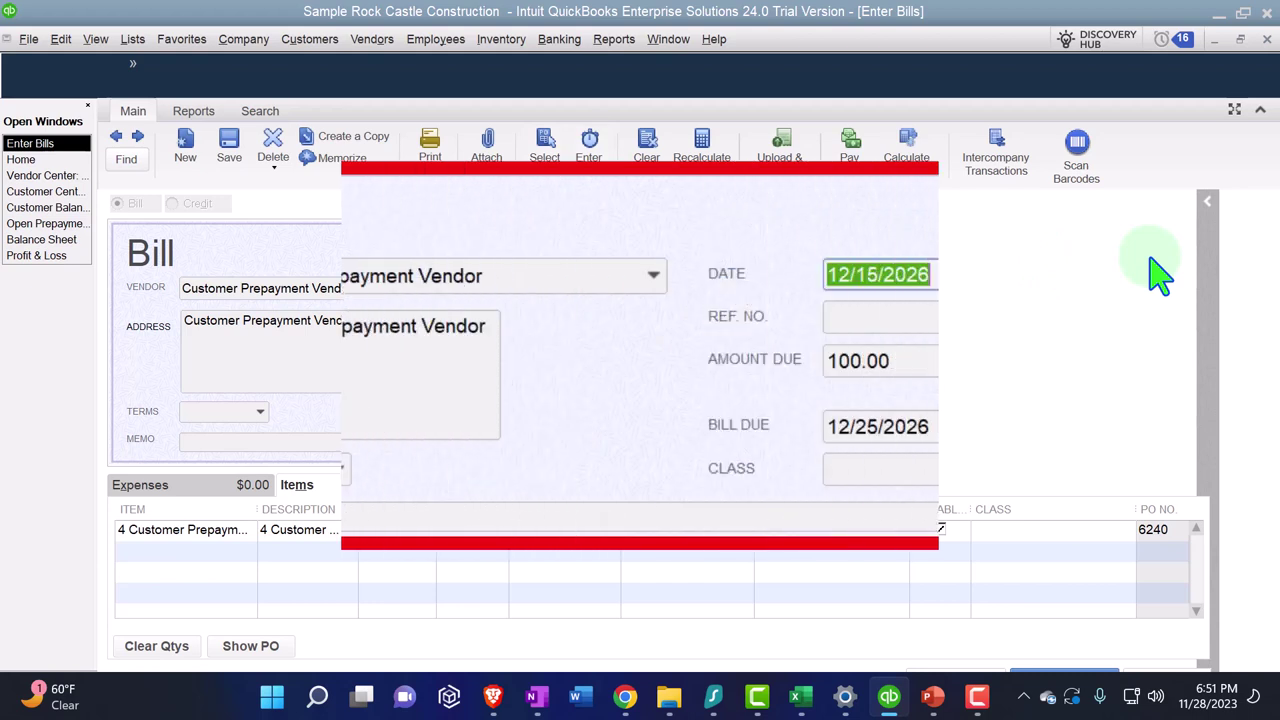
Date the bill 06/07/2027 and clear the Billable mark on its item line
text(06072)
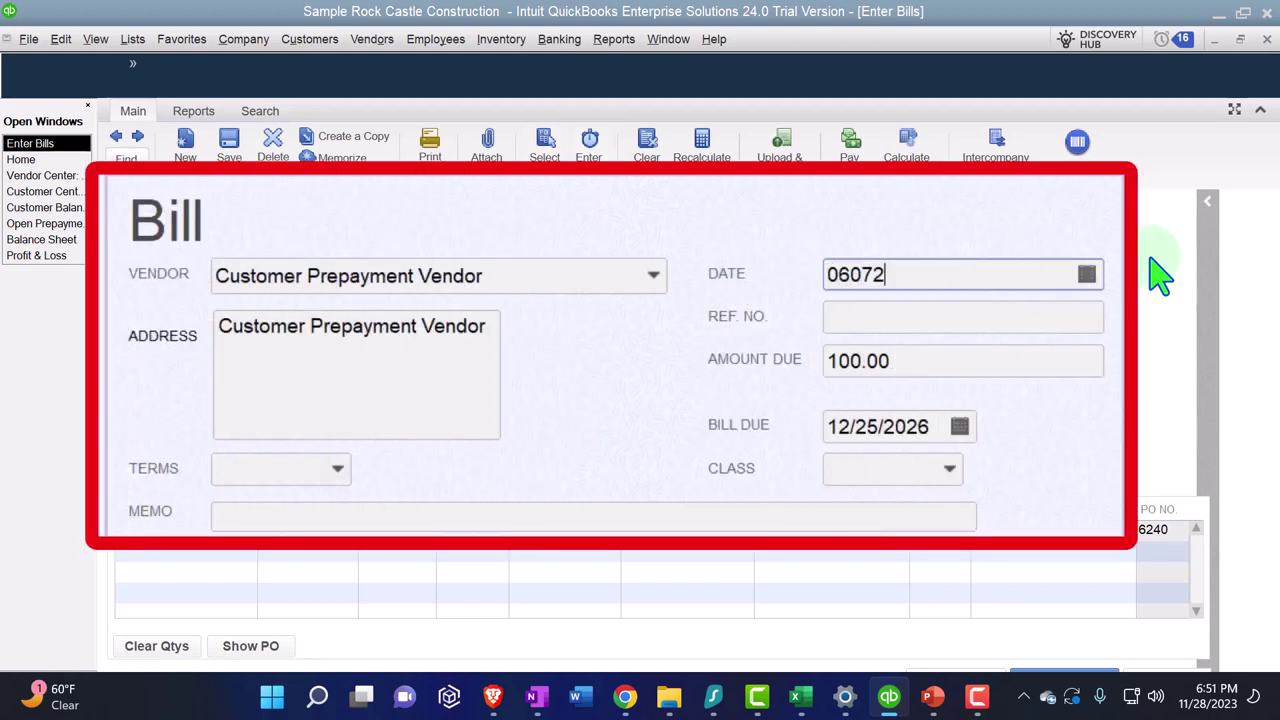
key(Tab)
key(Tab)
key(Tab)
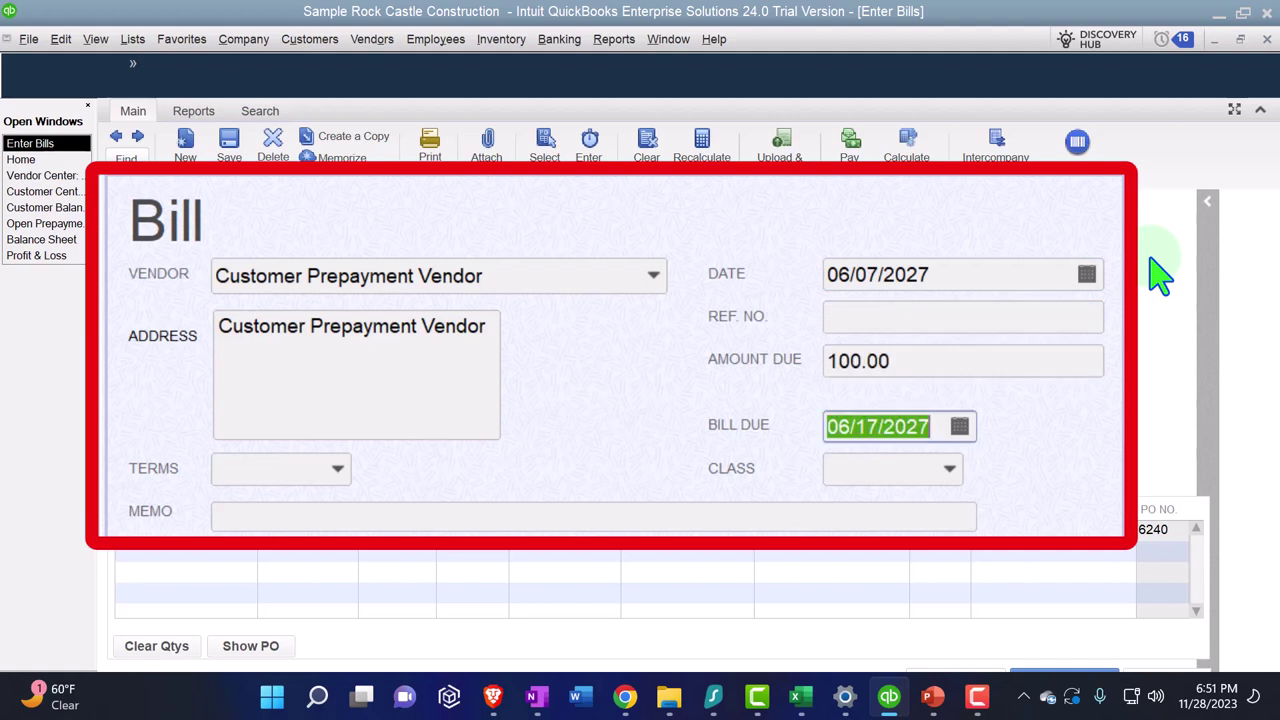
key(Tab)
key(Tab)
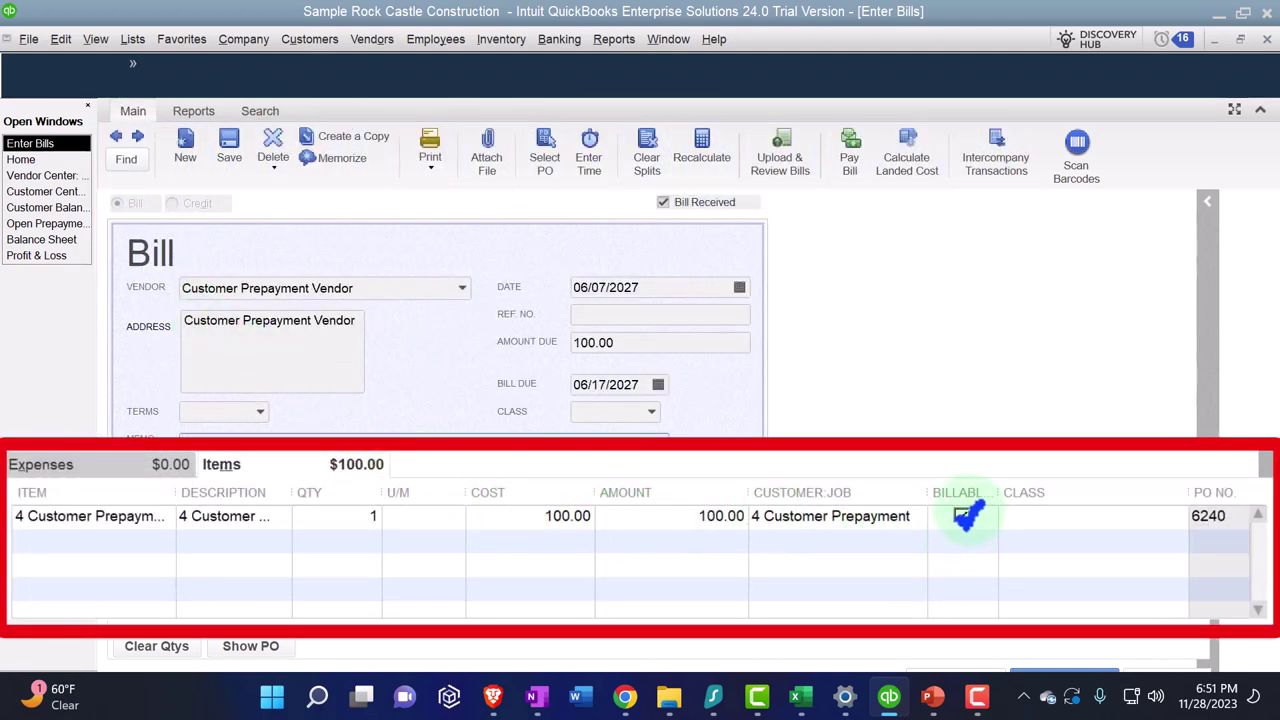
click(963, 516)
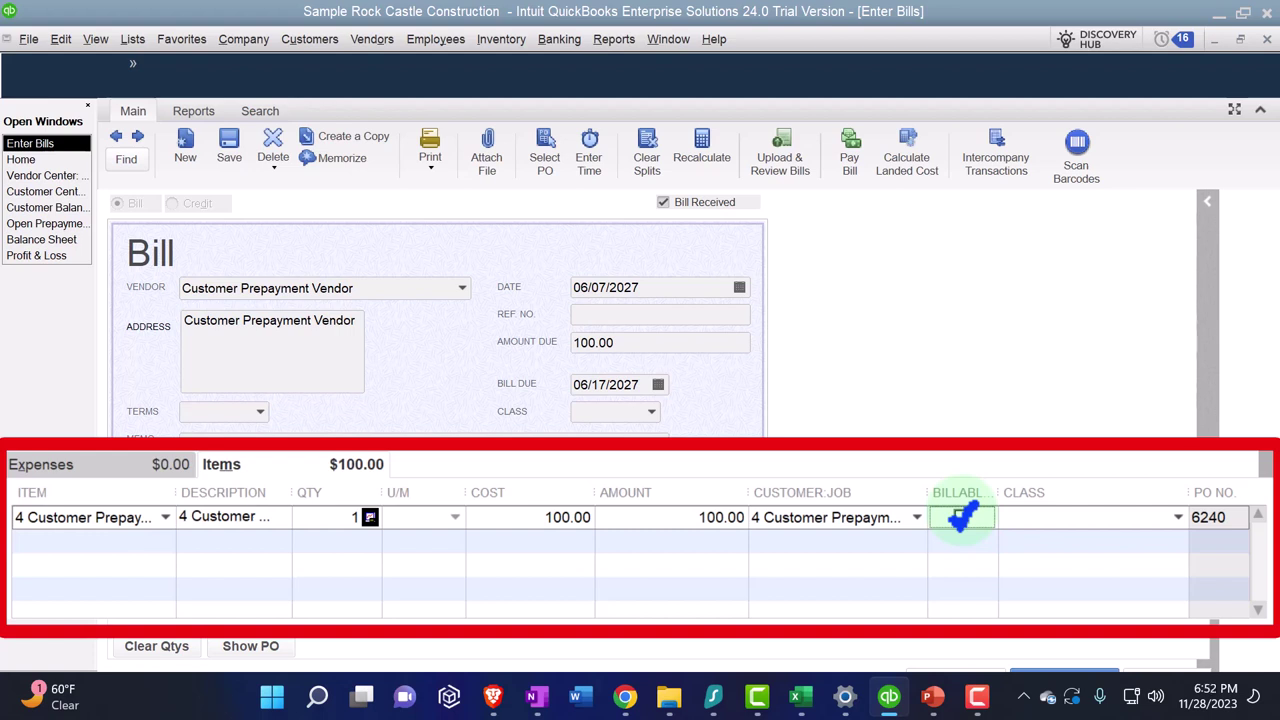
click(960, 515)
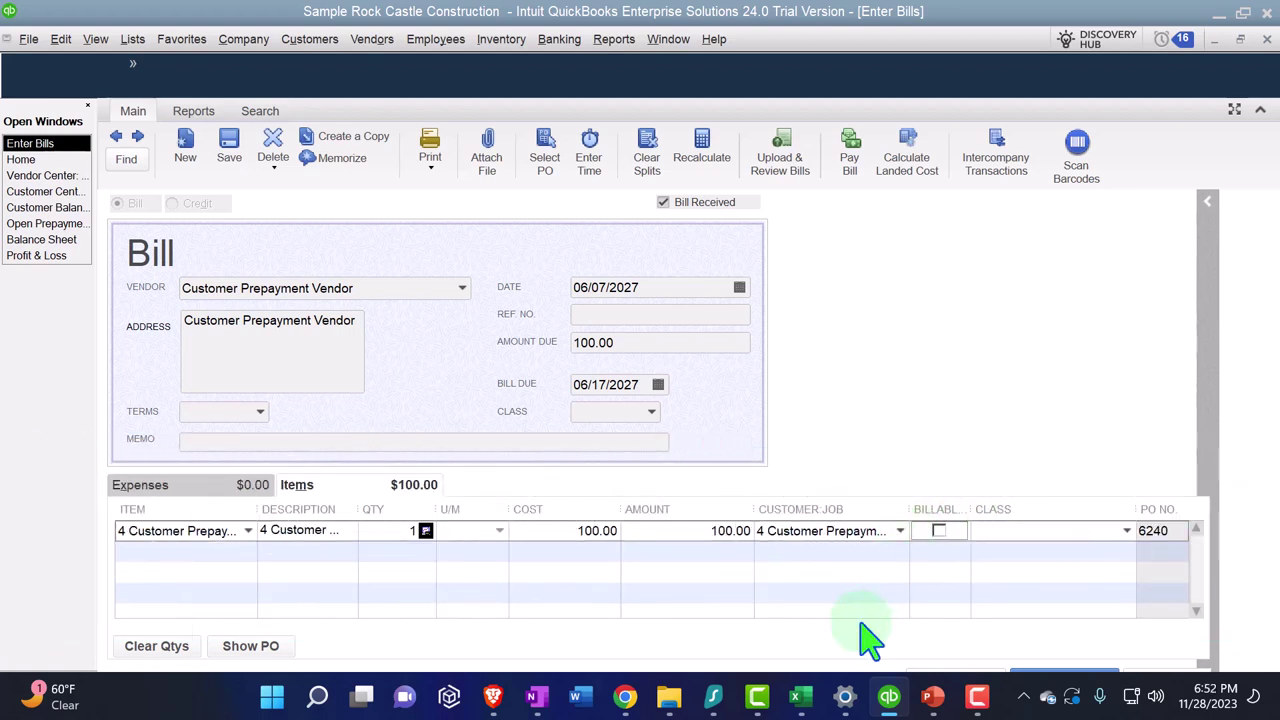
Switch to the Excel worksheet and link cell A12 to the Inventory account name in E5
click(803, 708)
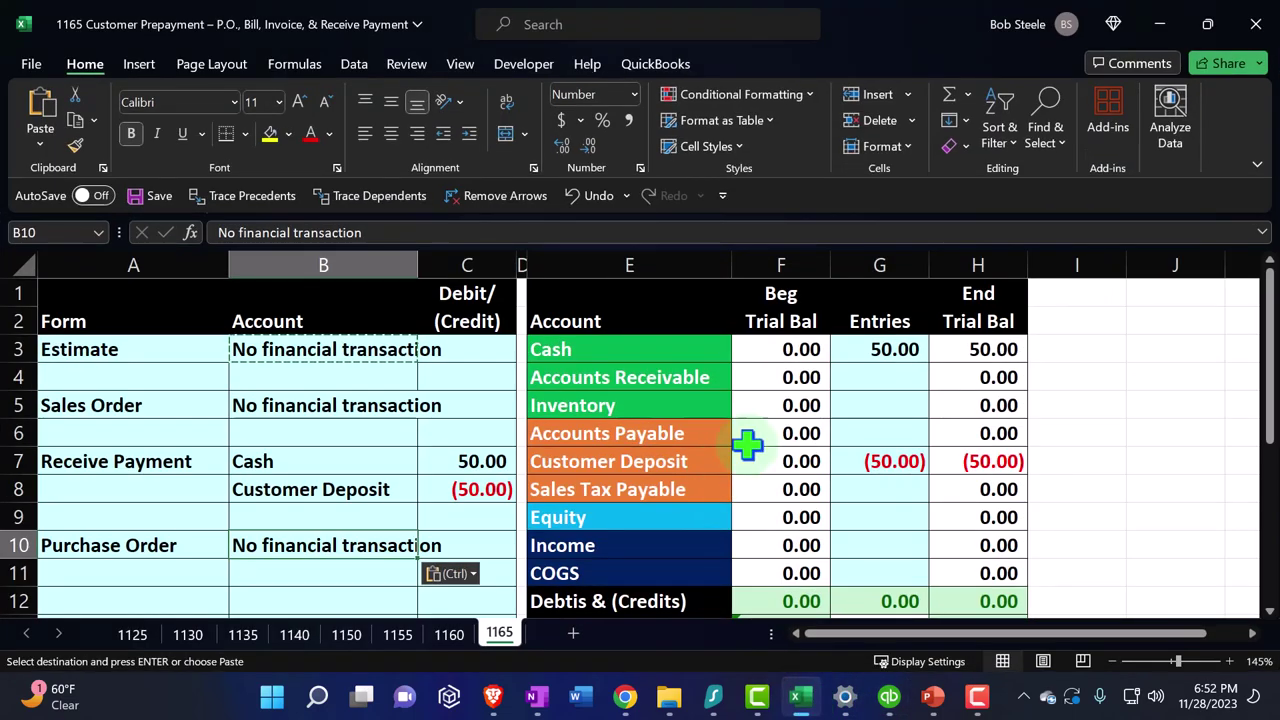
scroll(690, 452, down, 2)
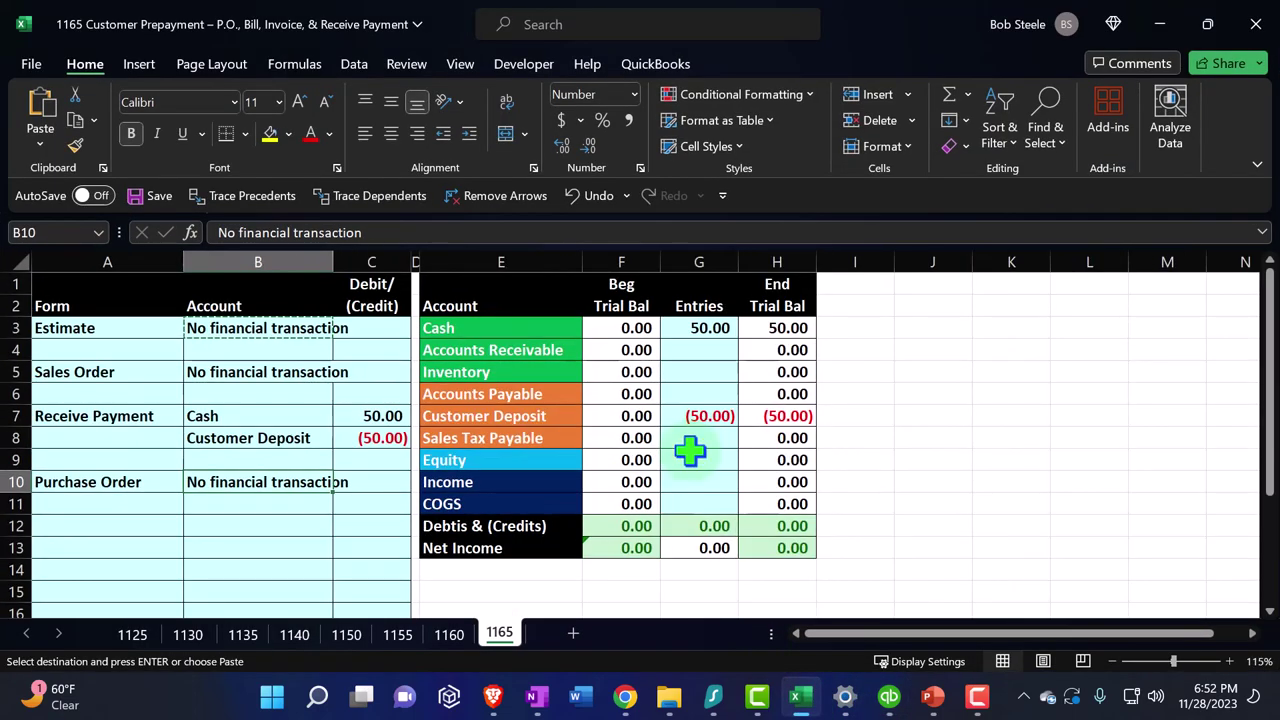
click(154, 527)
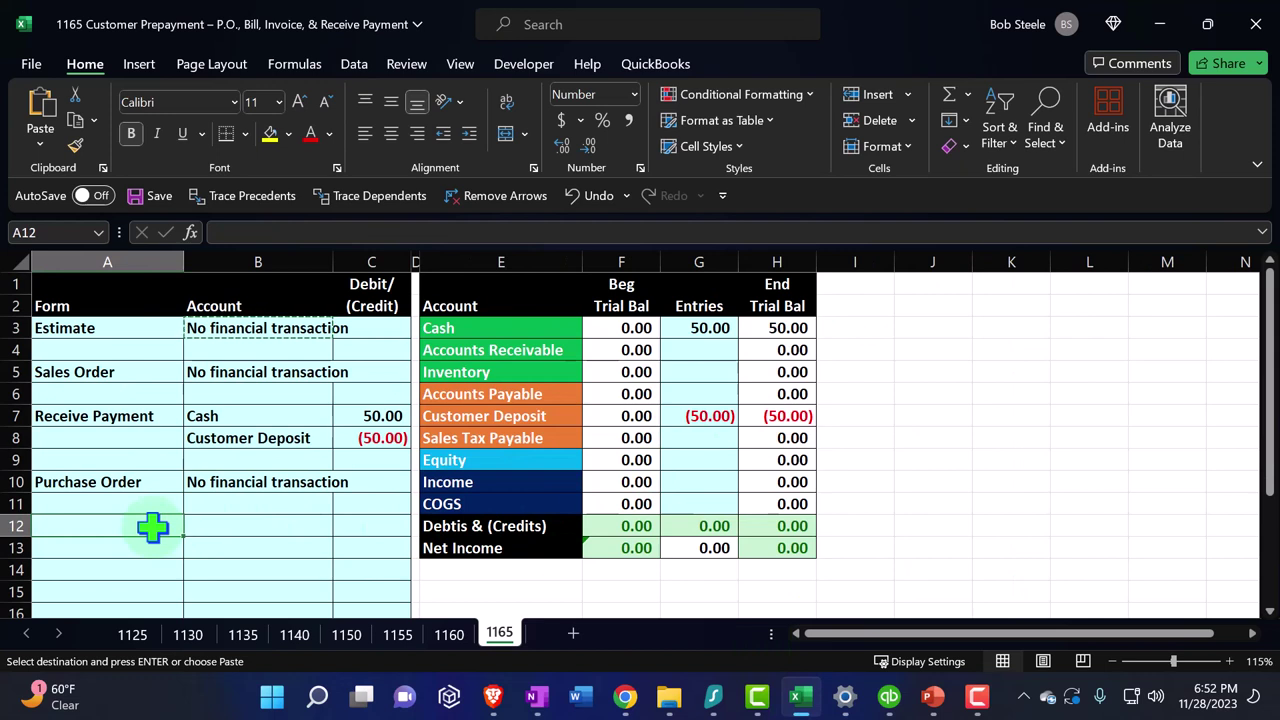
text(=)
key(Right)
key(Right)
key(Right)
key(Up)
key(Up)
key(Up)
key(Up)
key(Up)
key(Up)
key(Up)
key(Right)
key(Return)
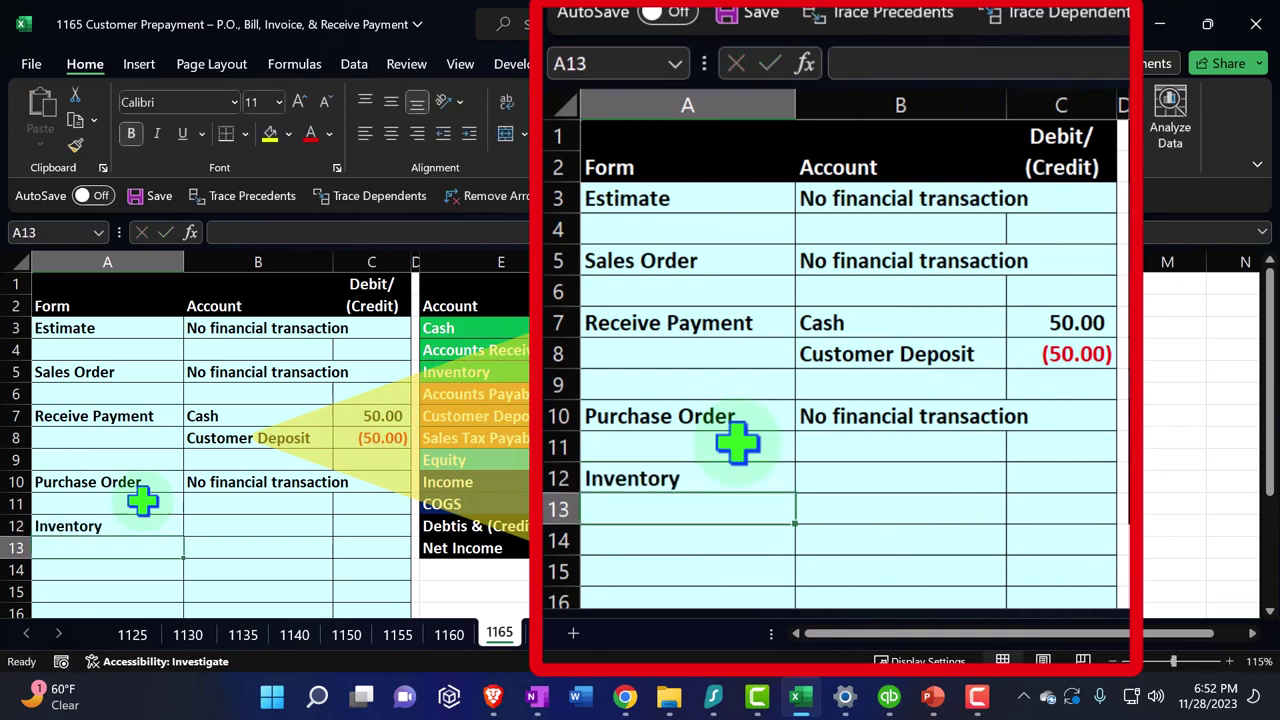
Link cell A13 to the Accounts Payable account name in column E
text(=)
key(Right)
key(Right)
key(Right)
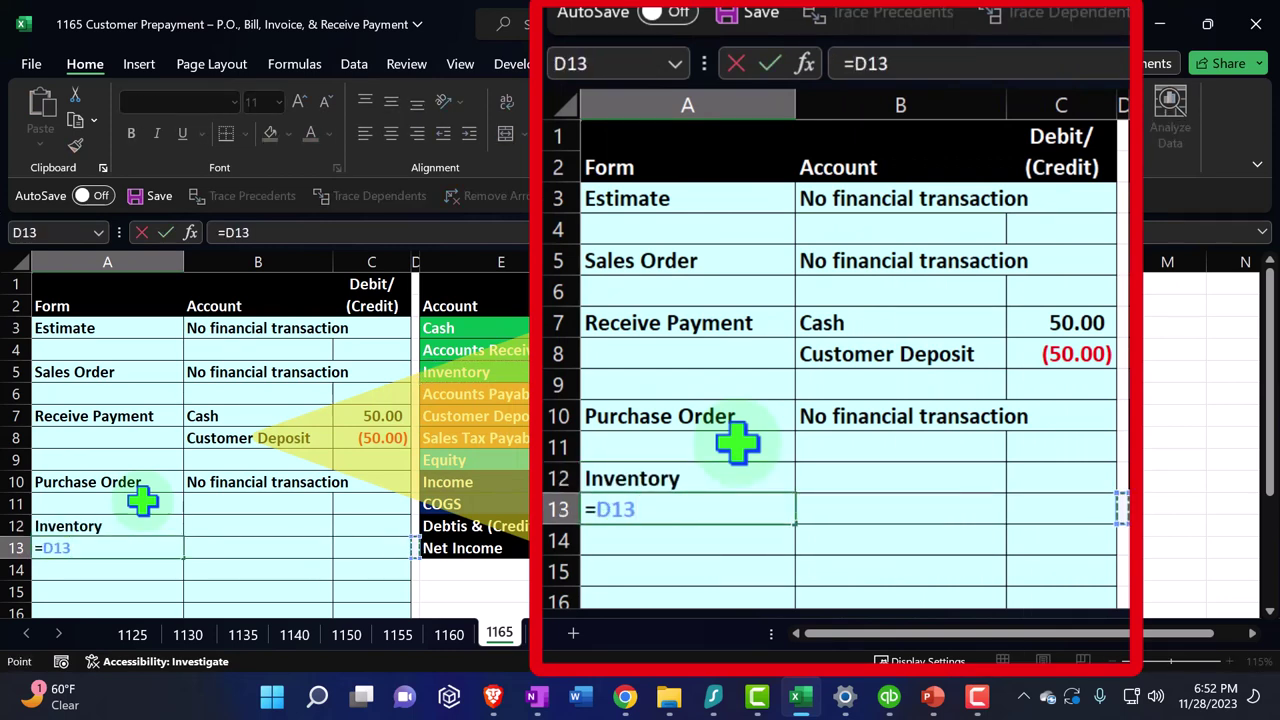
key(Right)
key(Up)
key(Up)
key(Up)
key(Up)
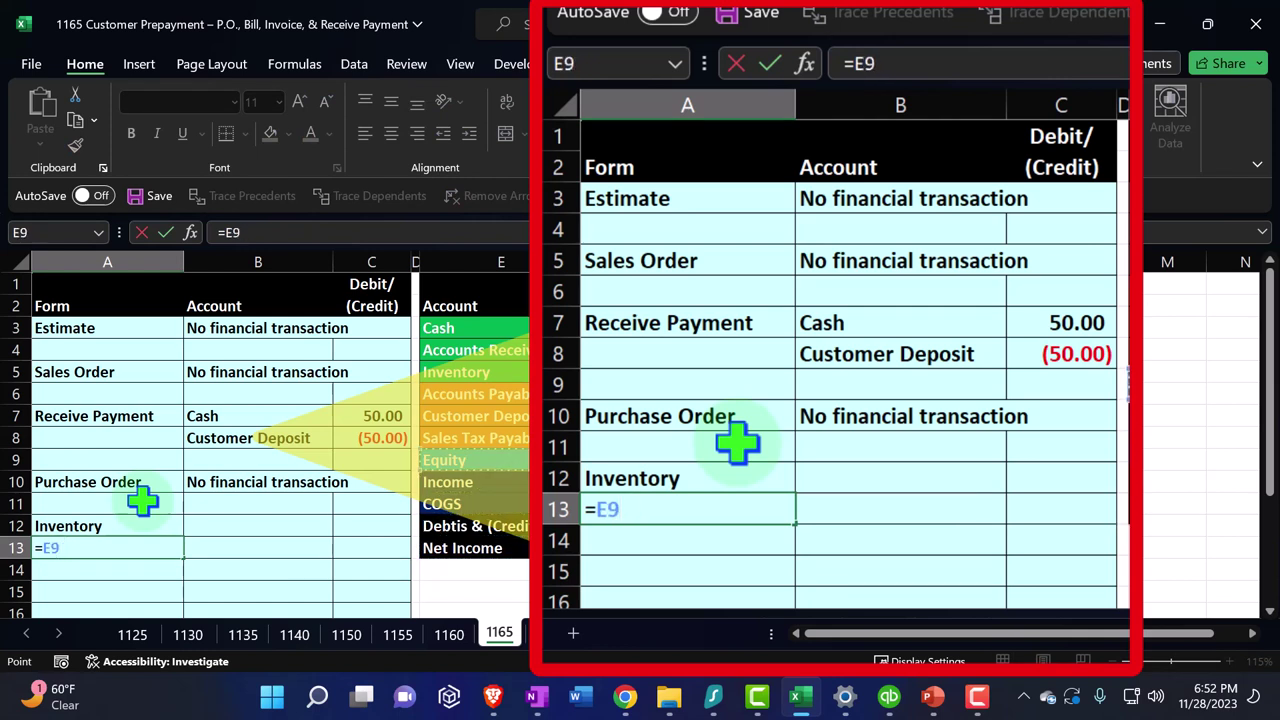
key(Return)
Move the Inventory and Accounts Payable labels from A12:A13 to B12:B13 in the Account column
key(Right)
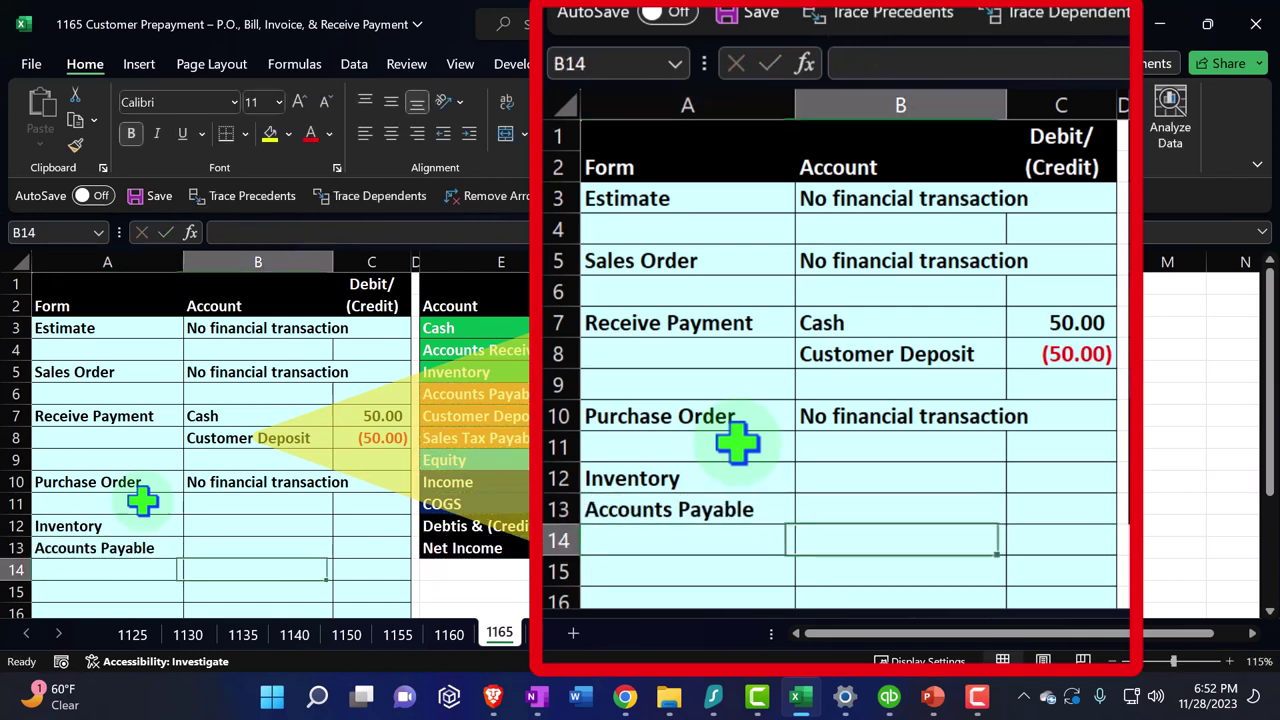
key(Up)
key(Up)
key(Left)
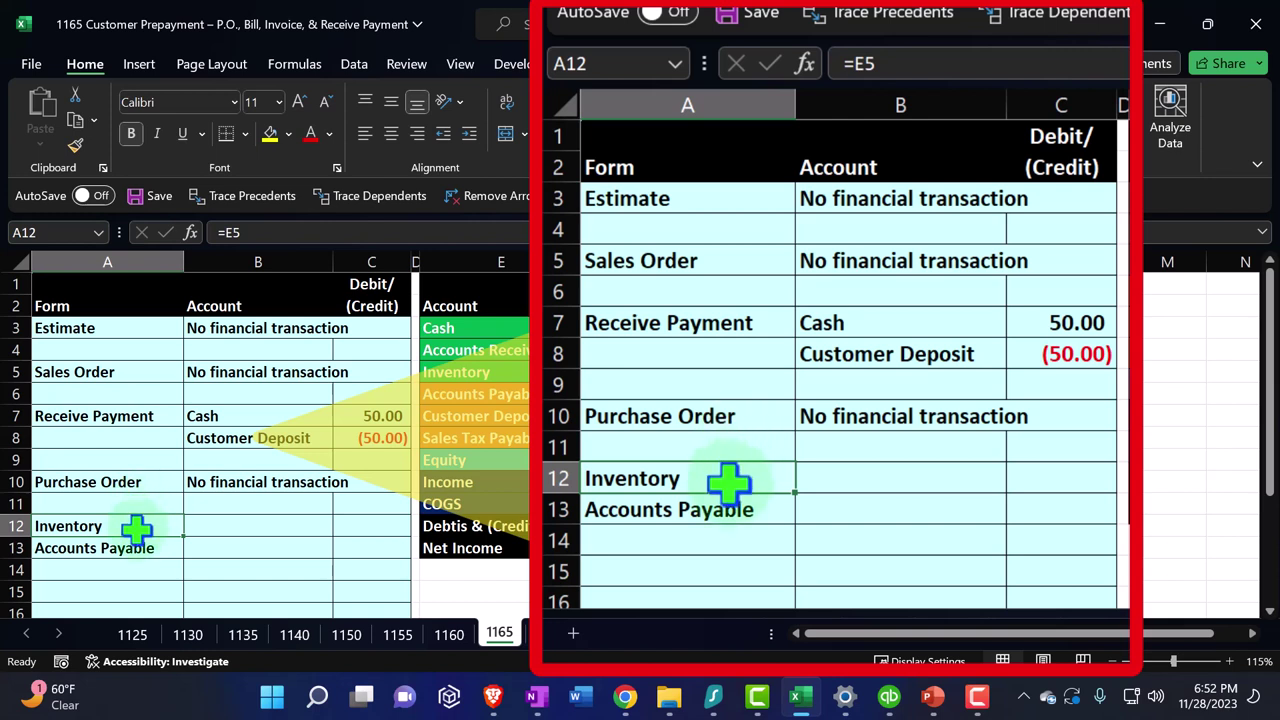
drag(140, 526, 135, 545)
key(ctrl+c)
click(237, 523)
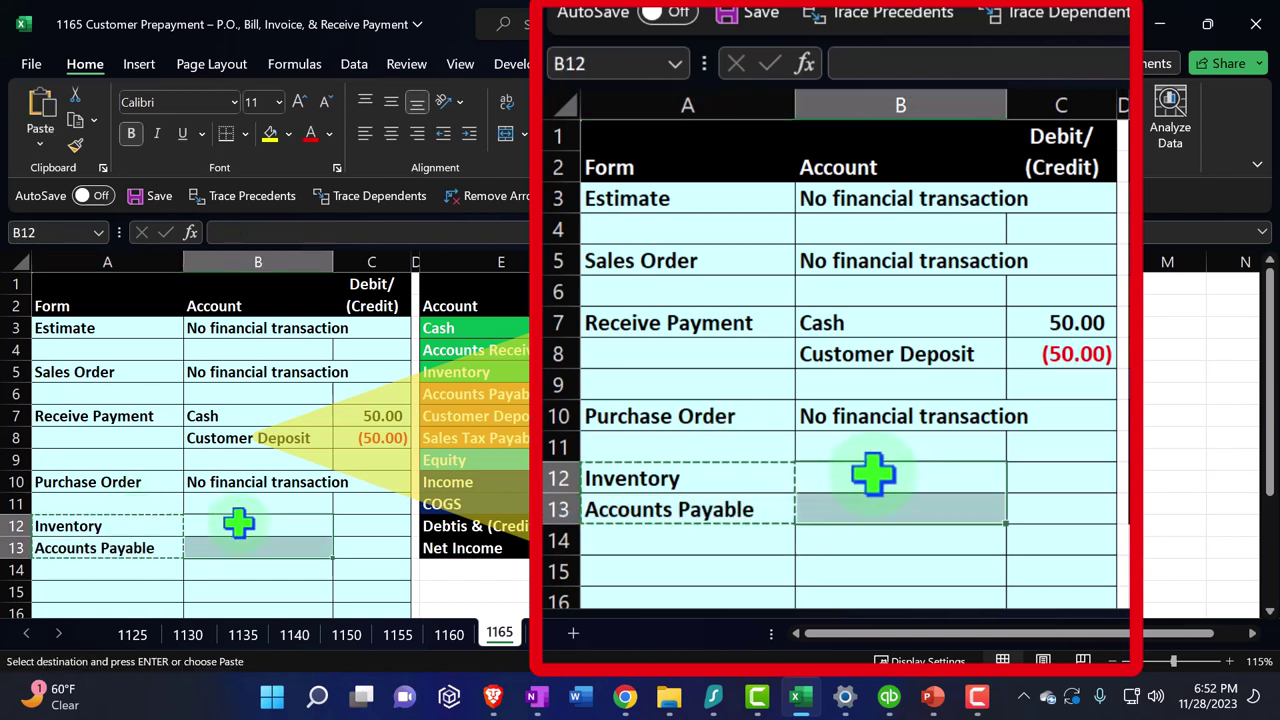
key(ctrl+v)
drag(131, 516, 222, 542)
Copy the formatting of cell A11 onto A12:A13 and enter Bill as the form name in A12
click(155, 503)
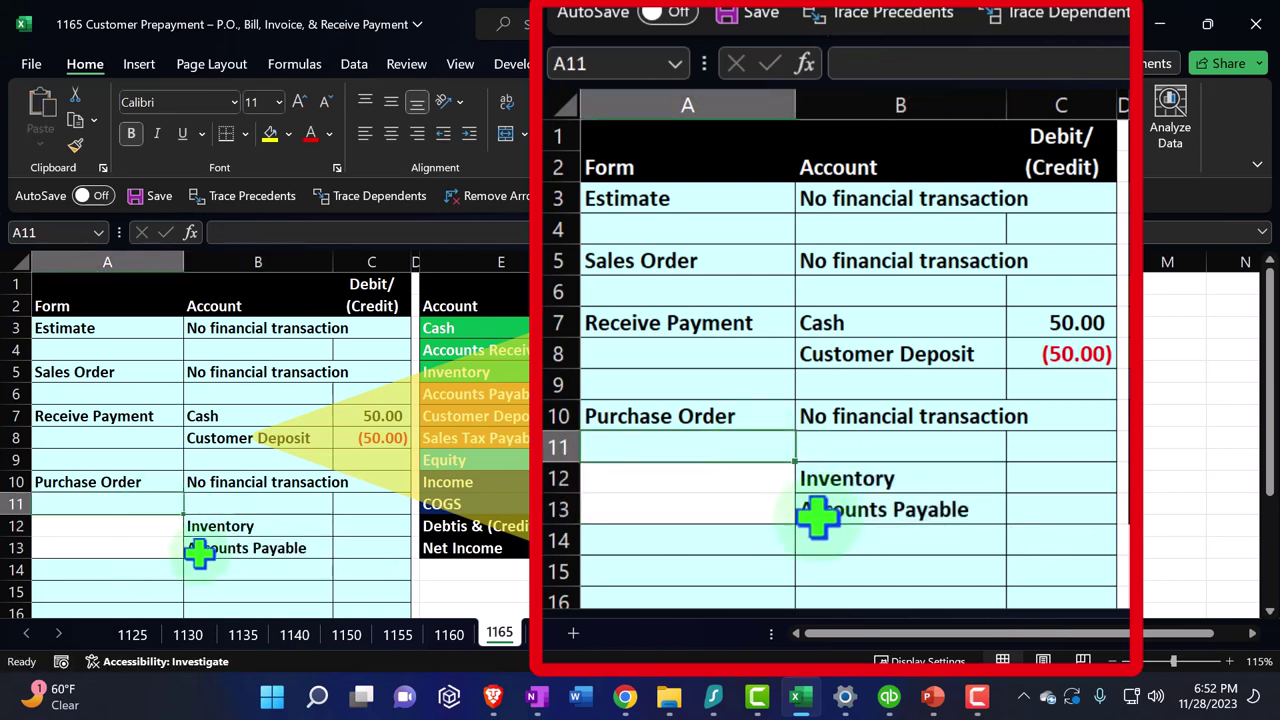
click(75, 145)
drag(129, 520, 123, 541)
text(Bi)
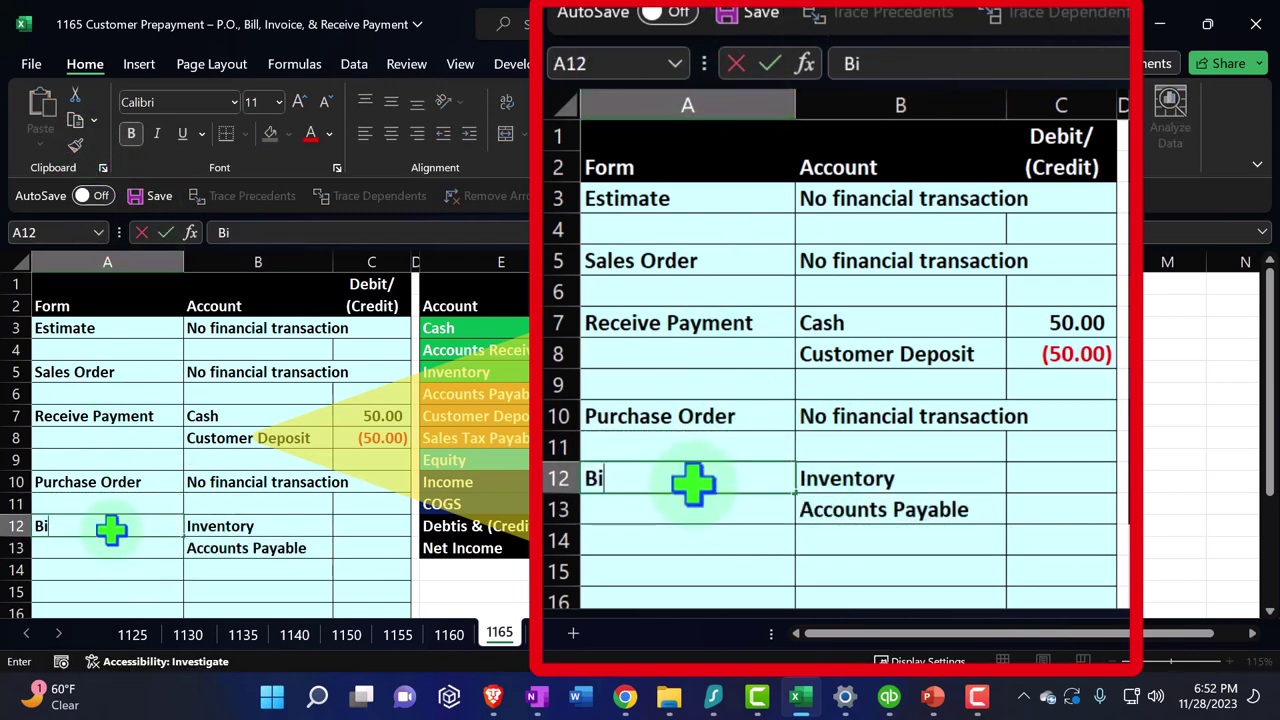
key(Tab)
key(Tab)
key(Tab)
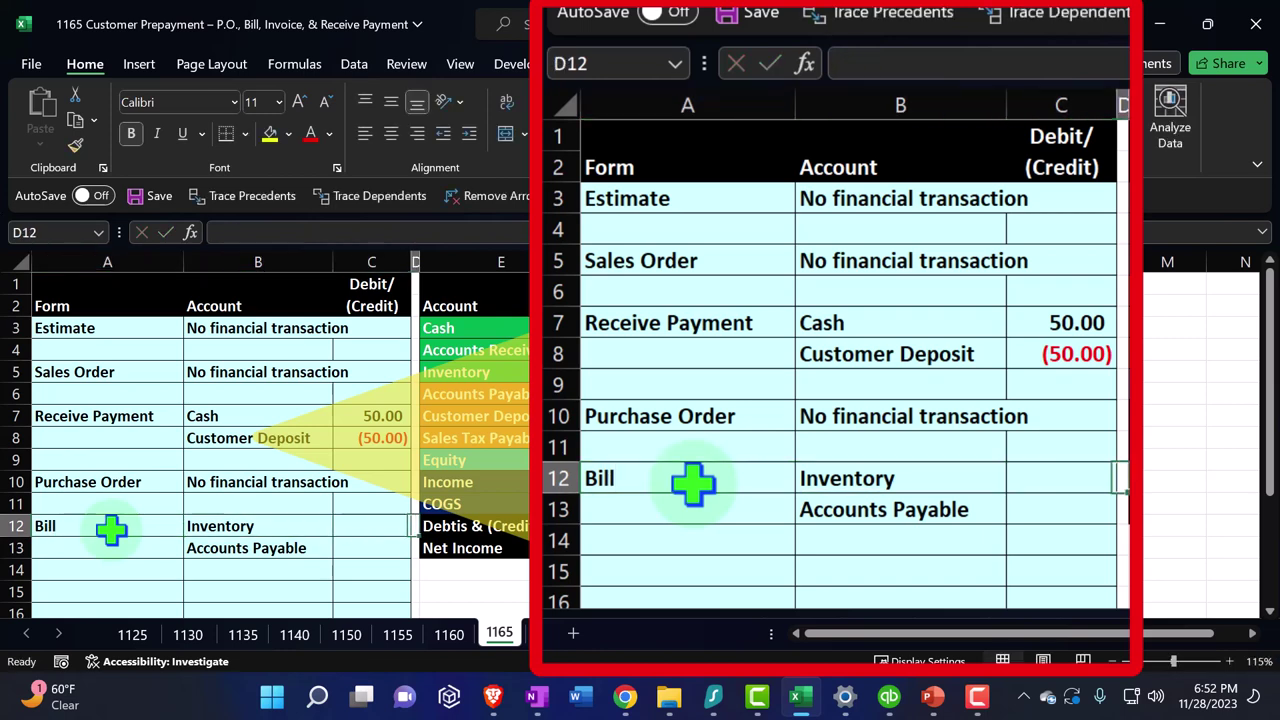
Enter a 100 debit for Inventory in C12 and the offsetting Accounts Payable credit in C13 as the negative of C12
key(Left)
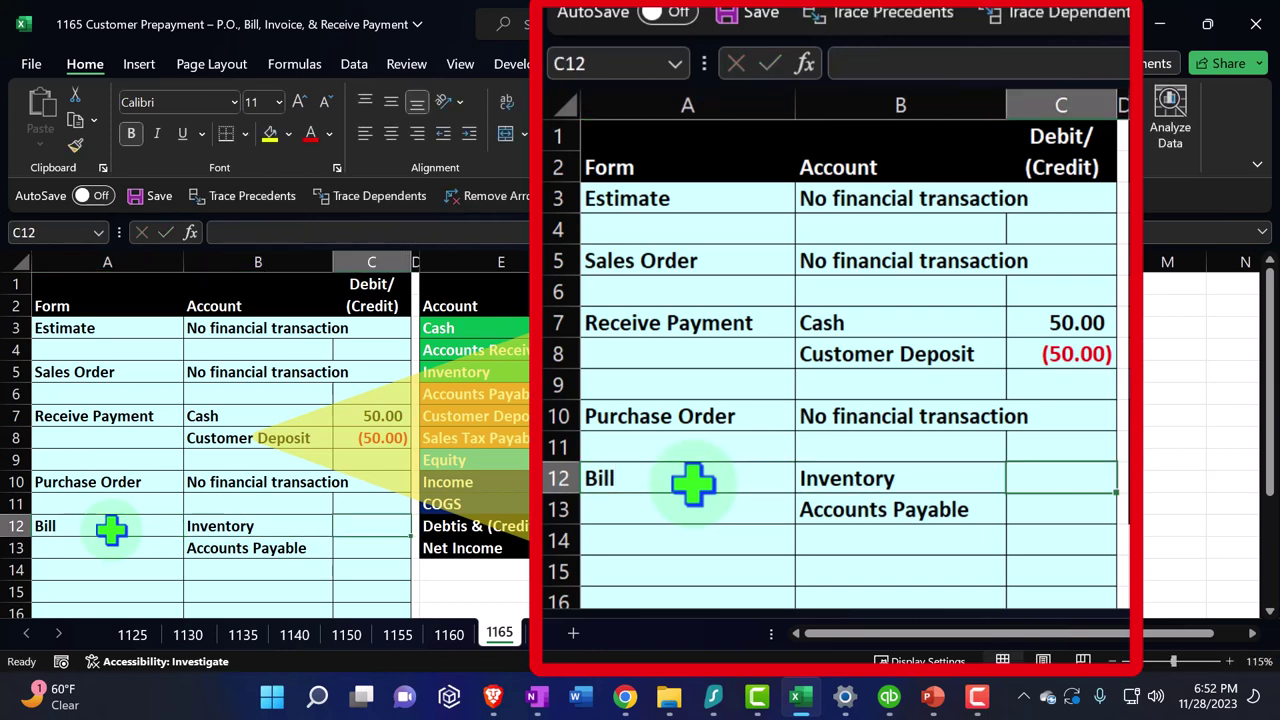
text(100)
key(Return)
text(-)
key(Up)
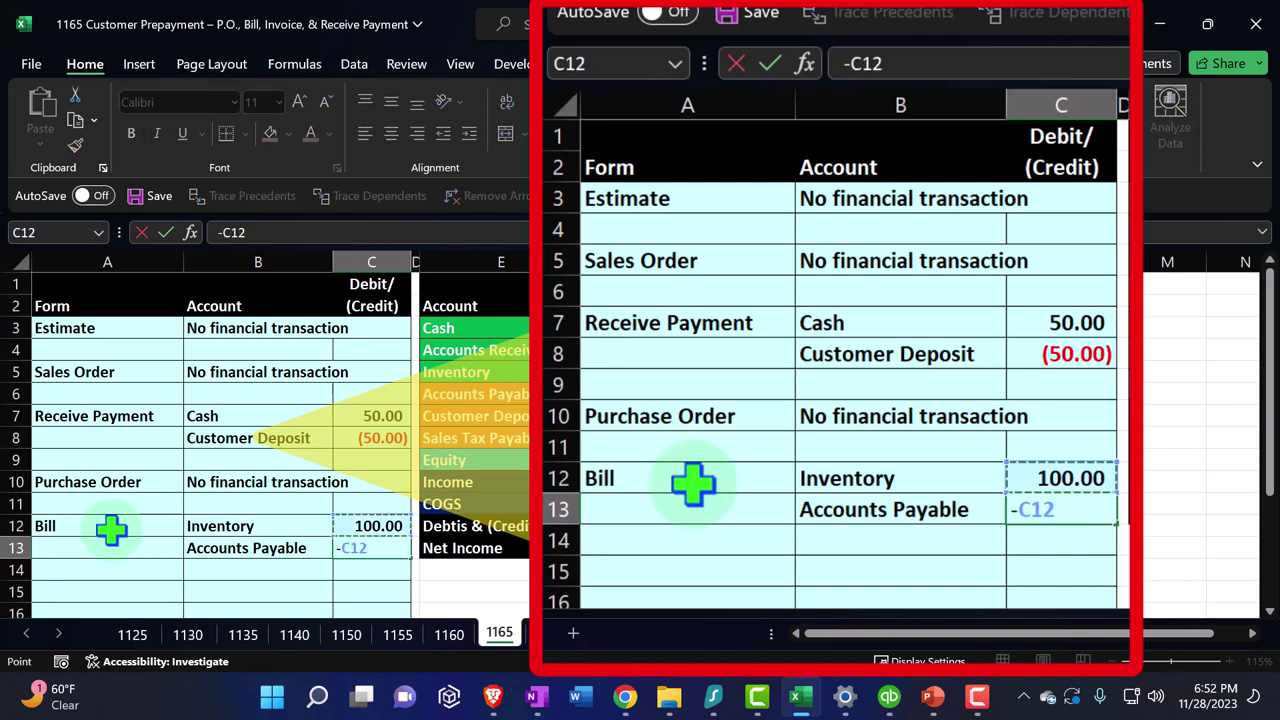
key(Return)
Link the Inventory entry in G5 of the trial balance to the bill's debit amount in C12
key(Up)
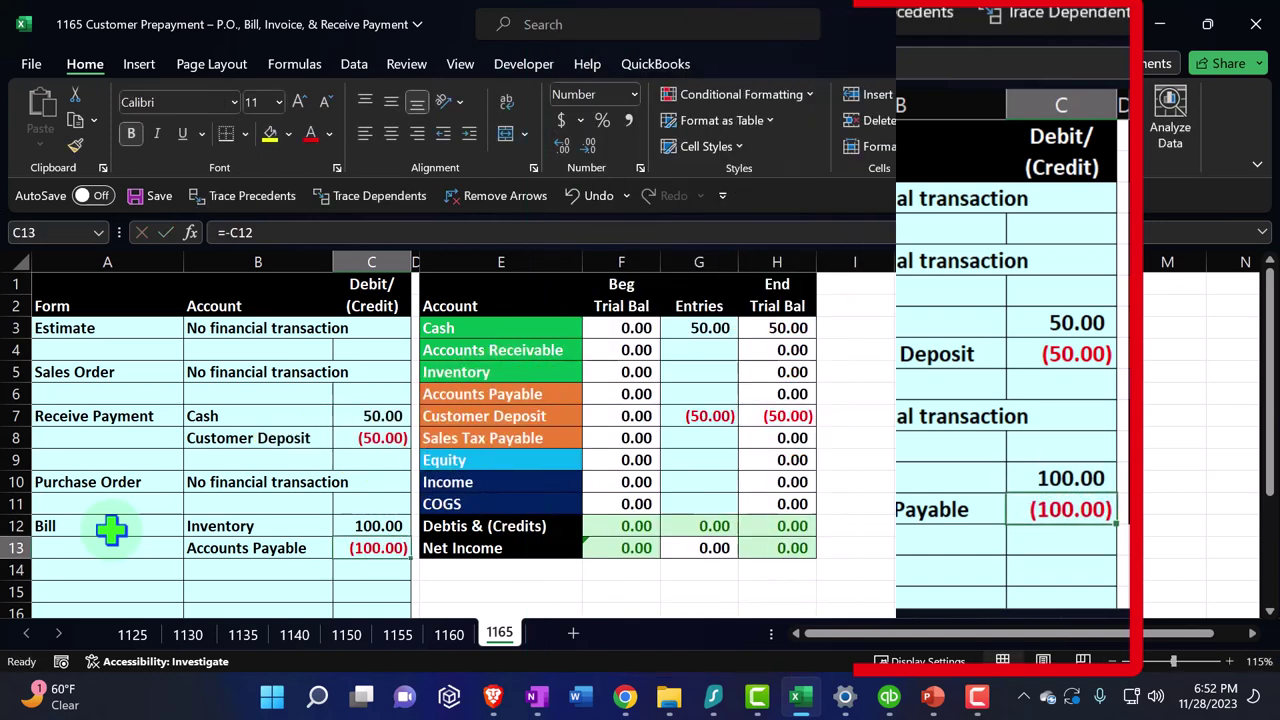
key(Right)
key(Right)
key(Right)
key(Up)
key(Up)
key(Up)
key(Up)
key(Up)
key(Up)
key(Up)
key(Up)
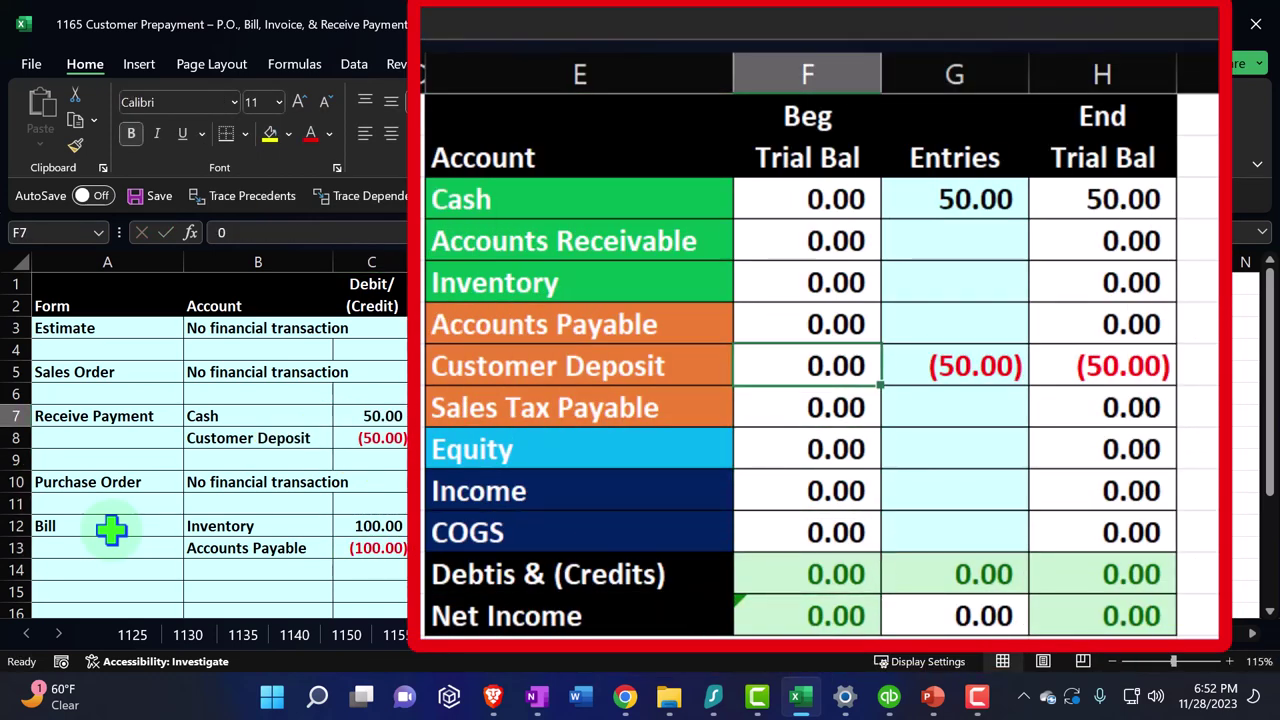
key(Right)
text(=)
key(Down)
key(Down)
key(Down)
key(Down)
key(Down)
key(Down)
key(Down)
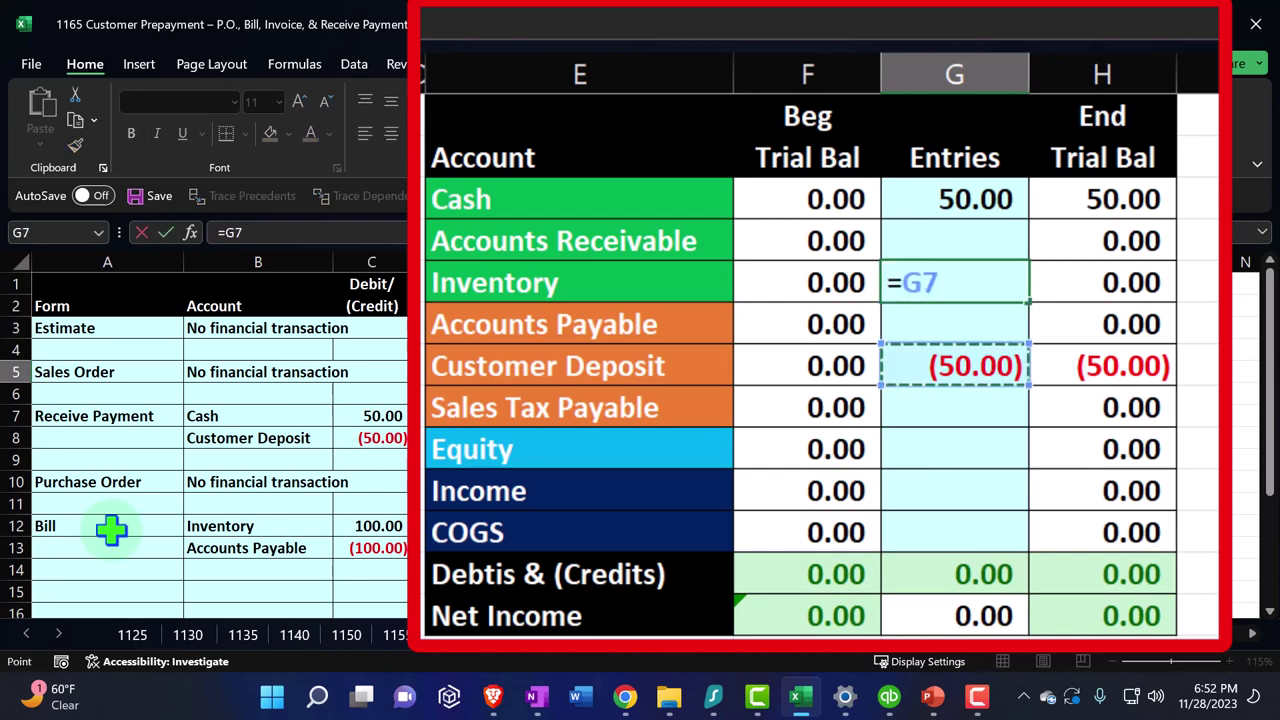
key(Left)
key(Left)
key(Left)
key(Left)
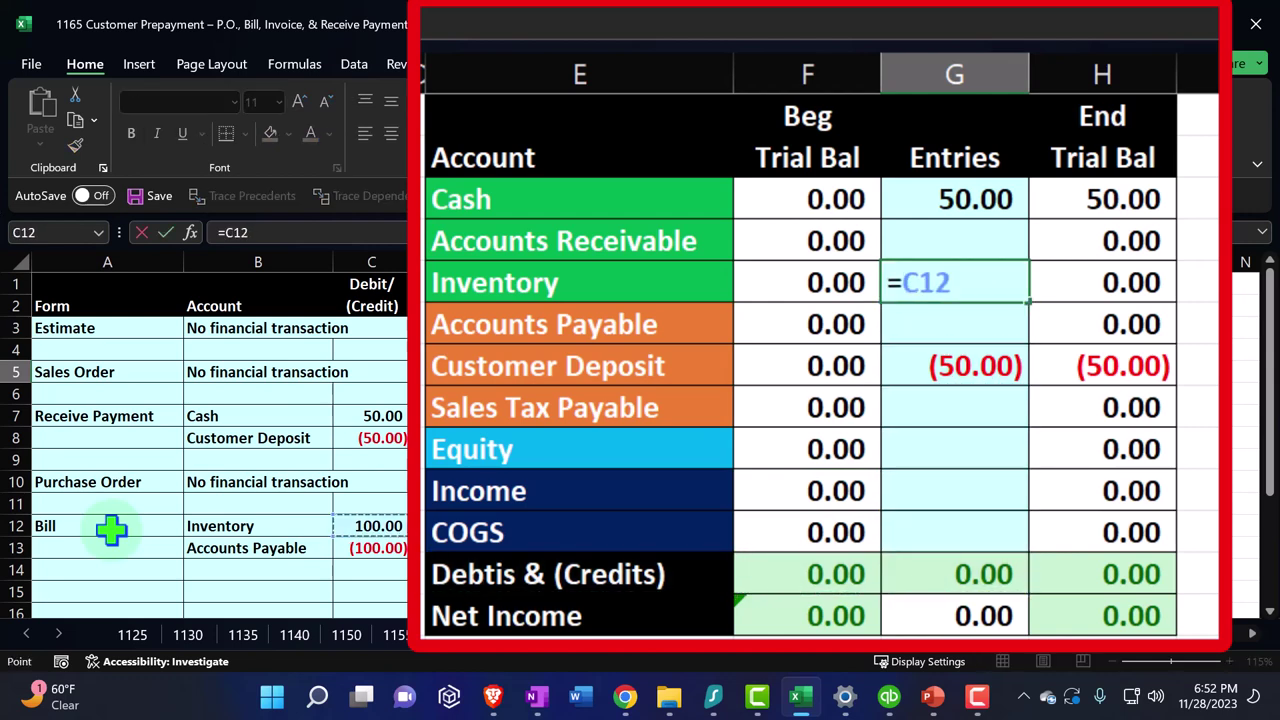
key(Return)
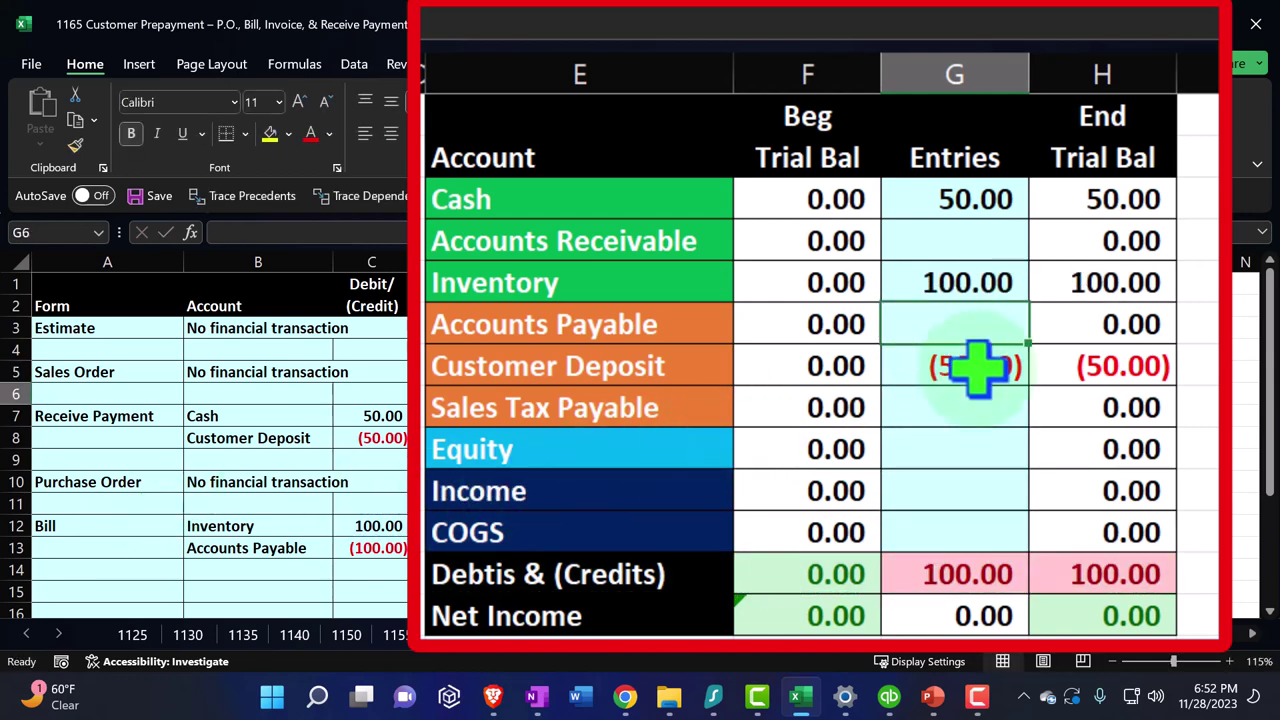
Link the Accounts Payable entry in G6 to the bill's credit in C13 and check the ending balances in H5 and H6
text(=)
key(Left)
key(Left)
key(Left)
key(Down)
key(Left)
key(Down)
key(Return)
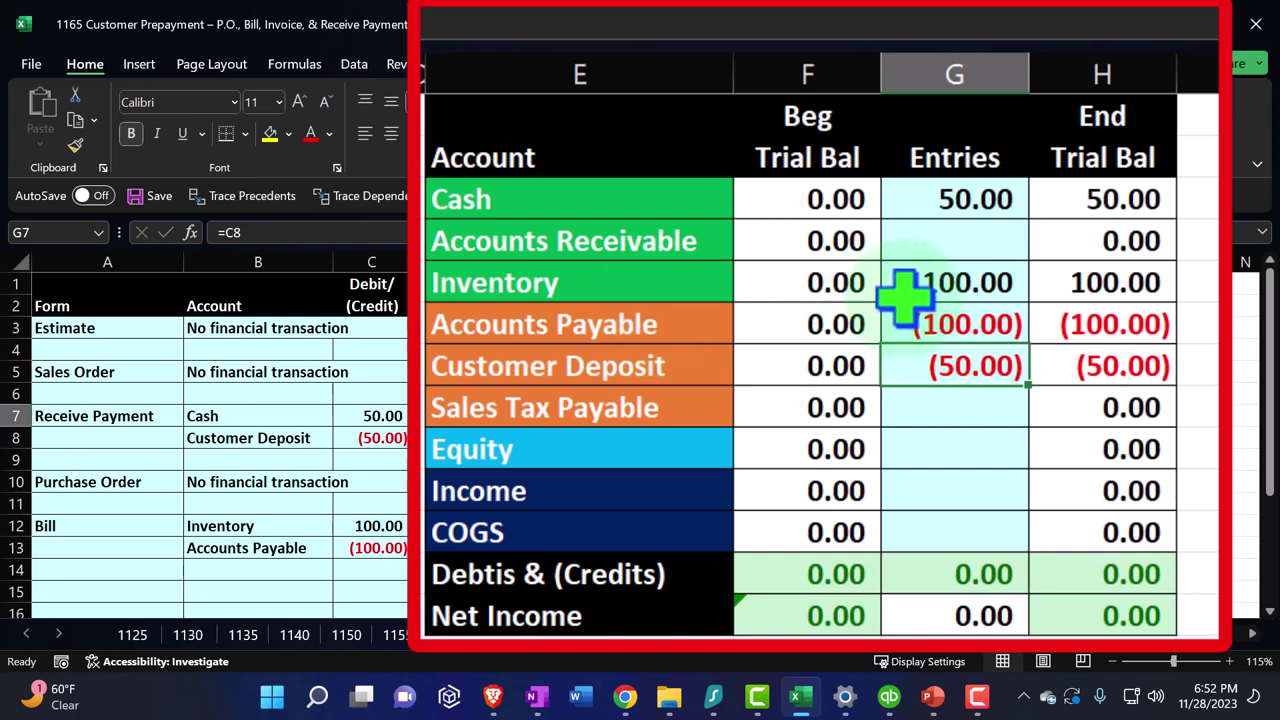
click(1165, 276)
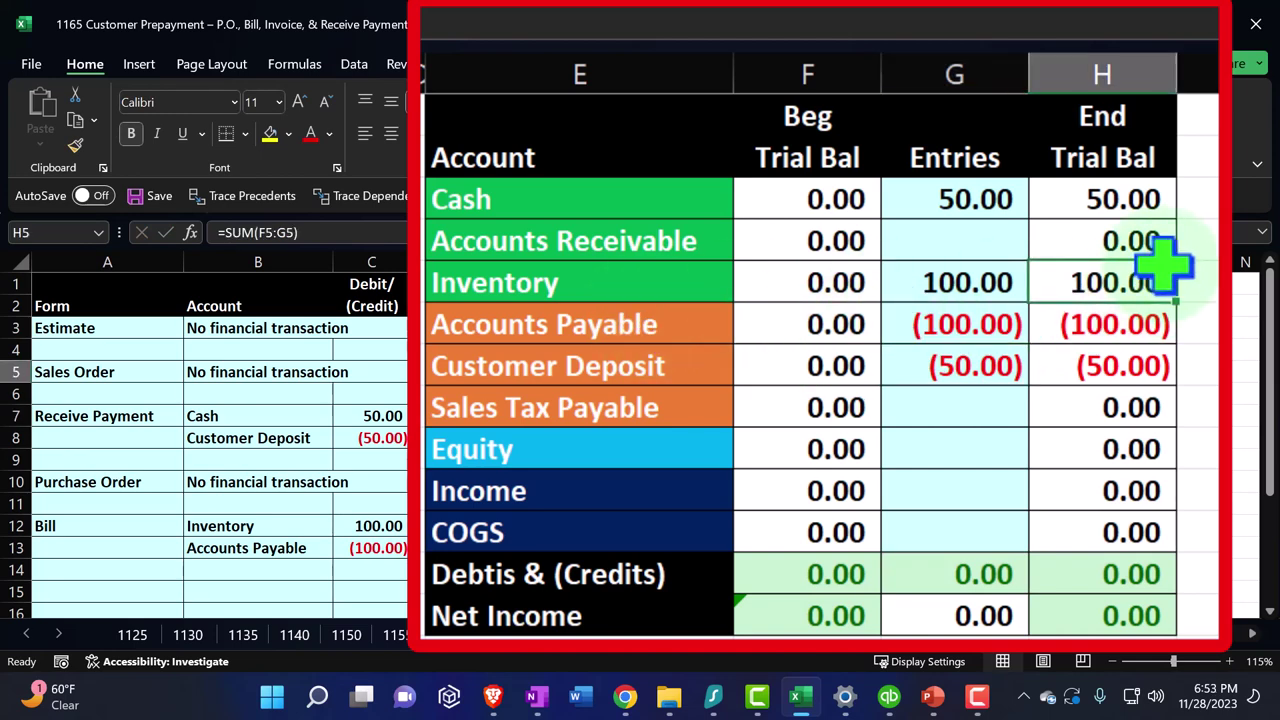
click(1158, 323)
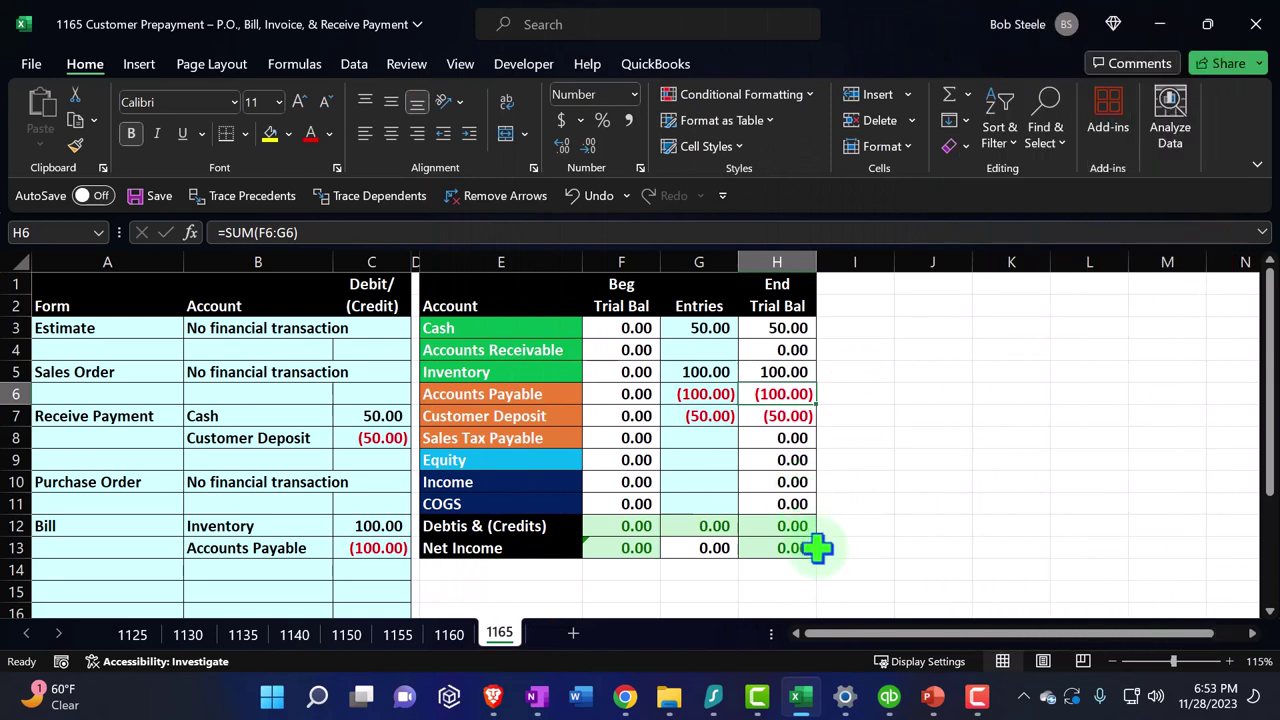
Set the Windows display scale to 125%, and save and close the Customer Prepayment Vendor bill in QuickBooks
click(889, 697)
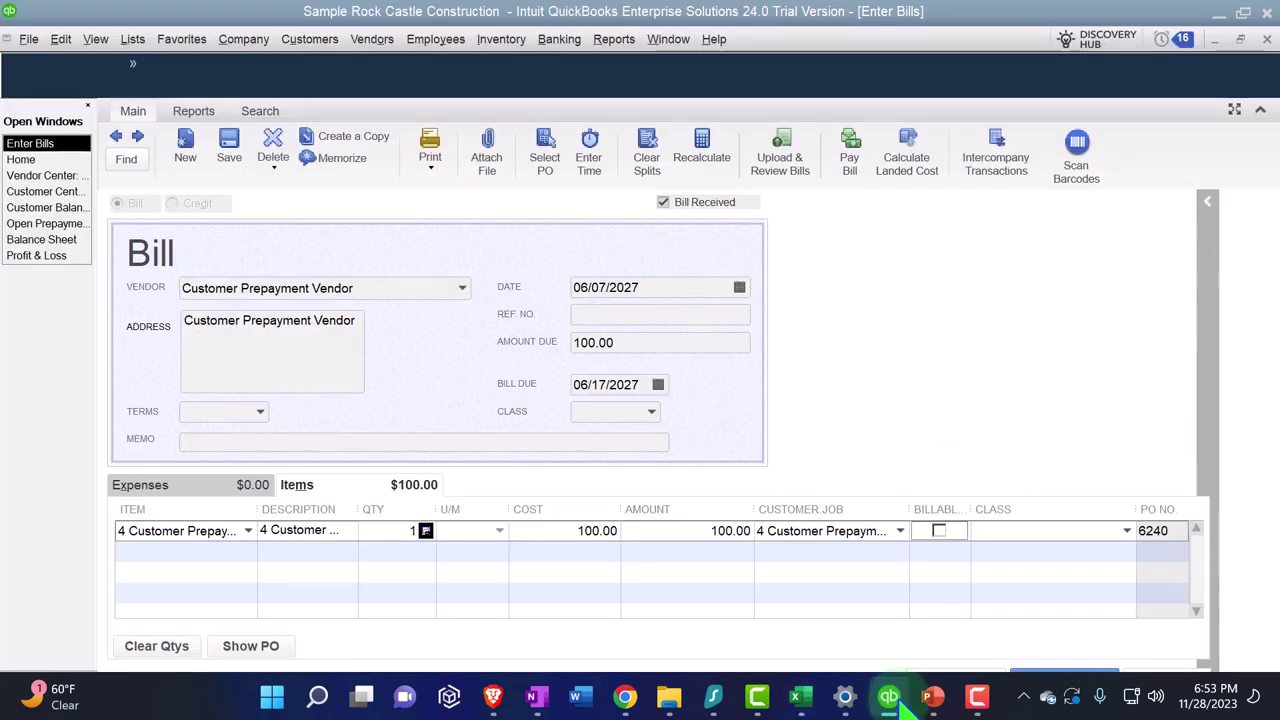
click(845, 697)
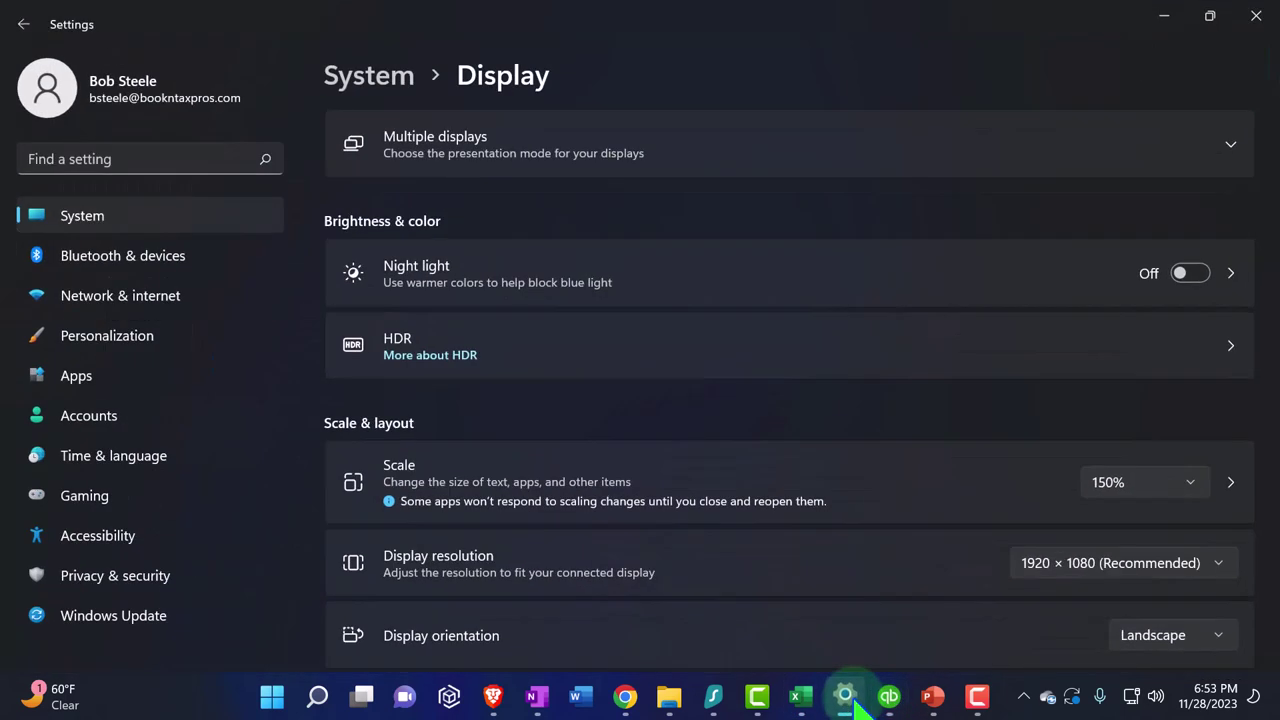
click(1175, 515)
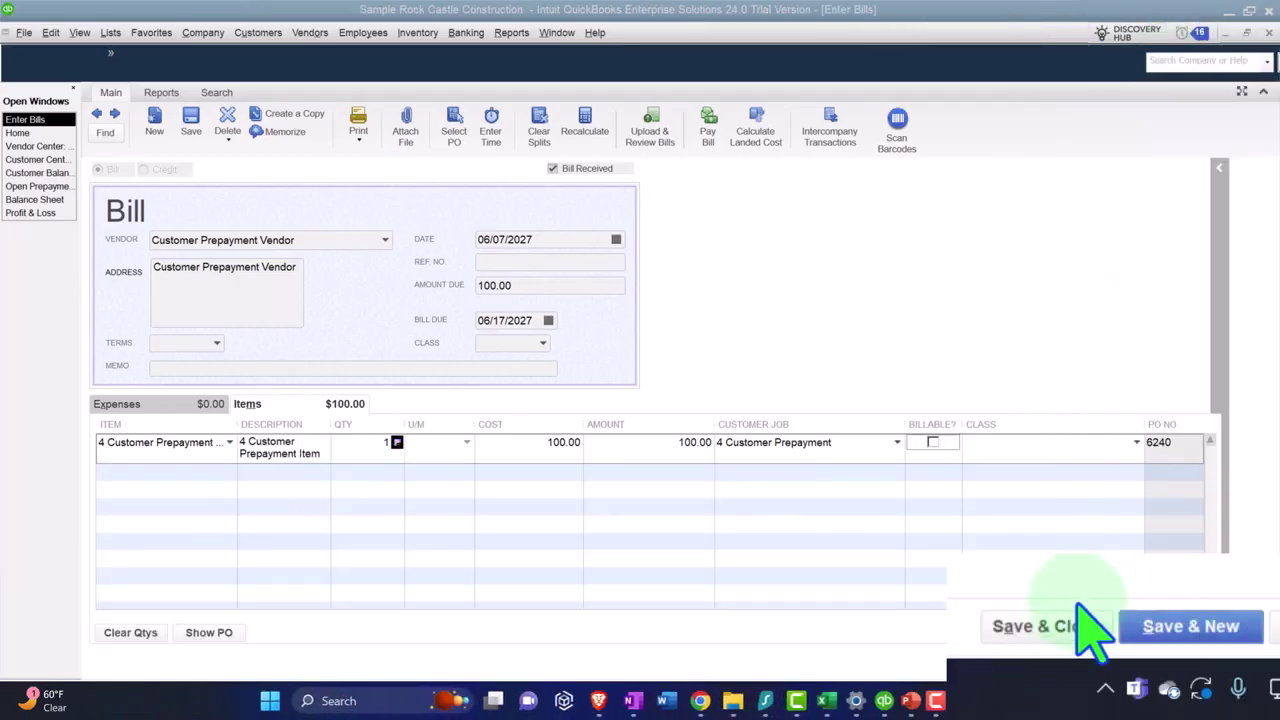
click(1076, 626)
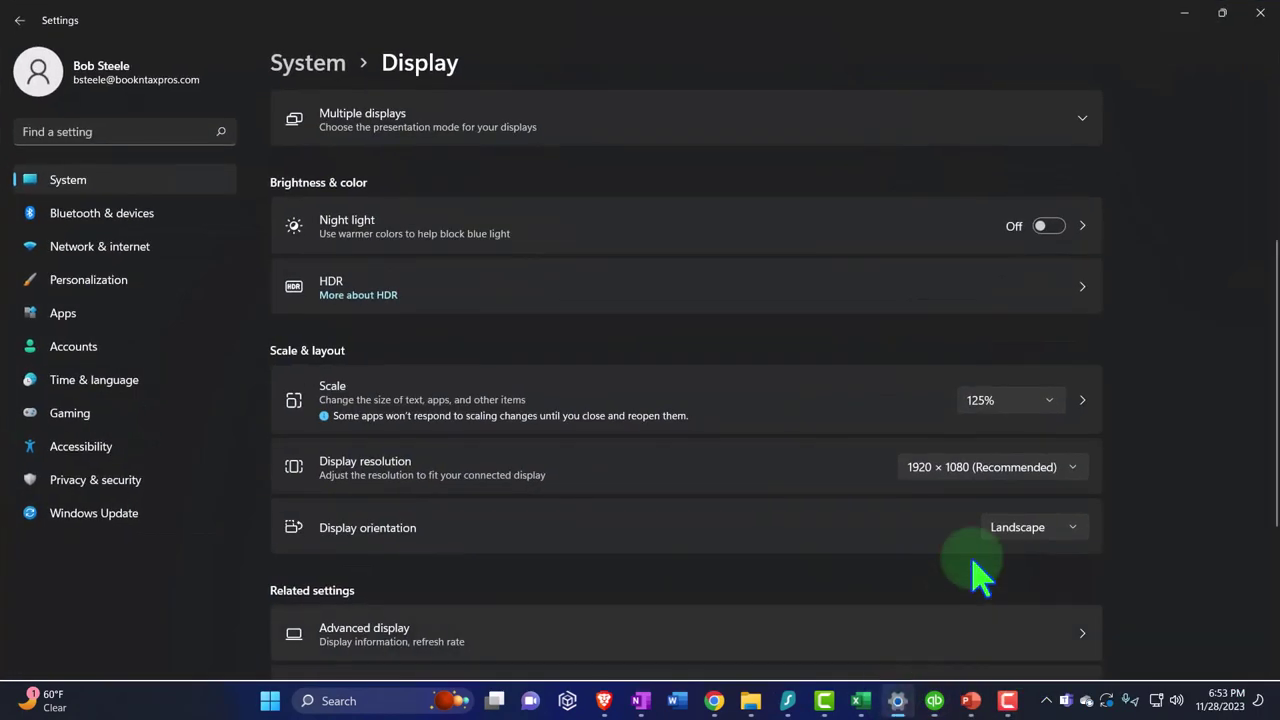
Restore the Windows display scale to 150% and return to the QuickBooks home page
click(1026, 405)
click(988, 432)
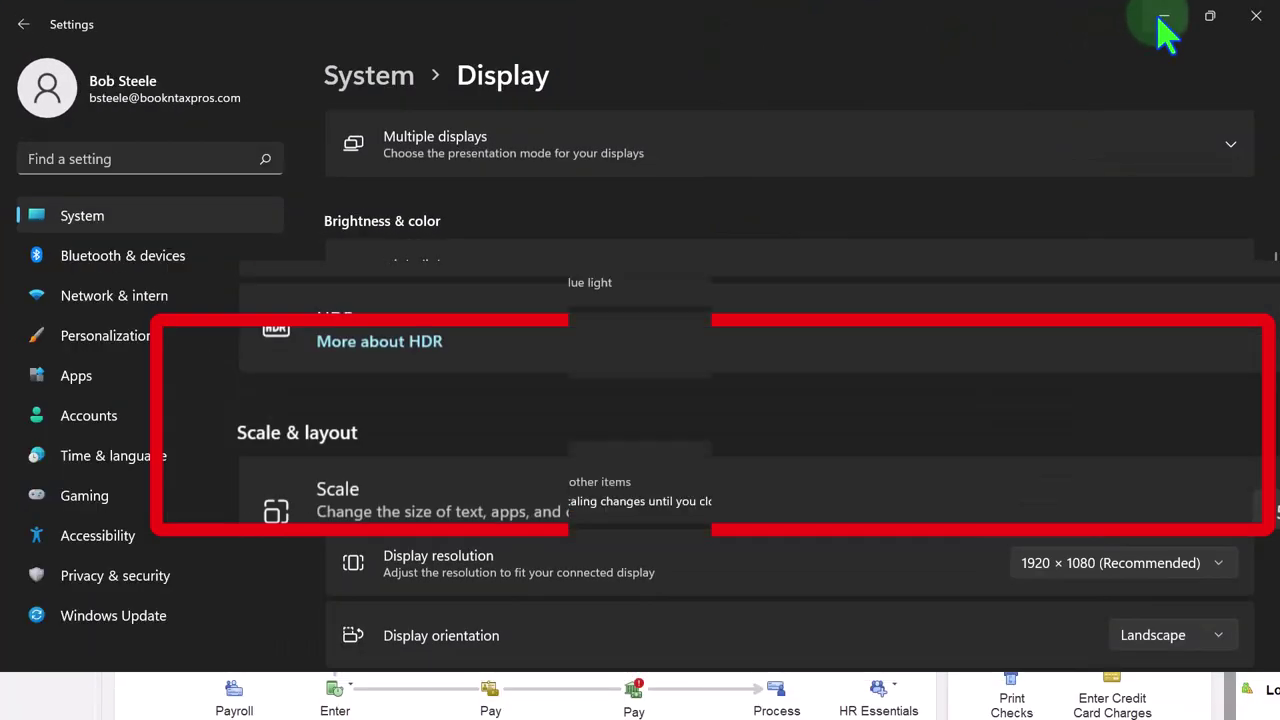
click(1160, 19)
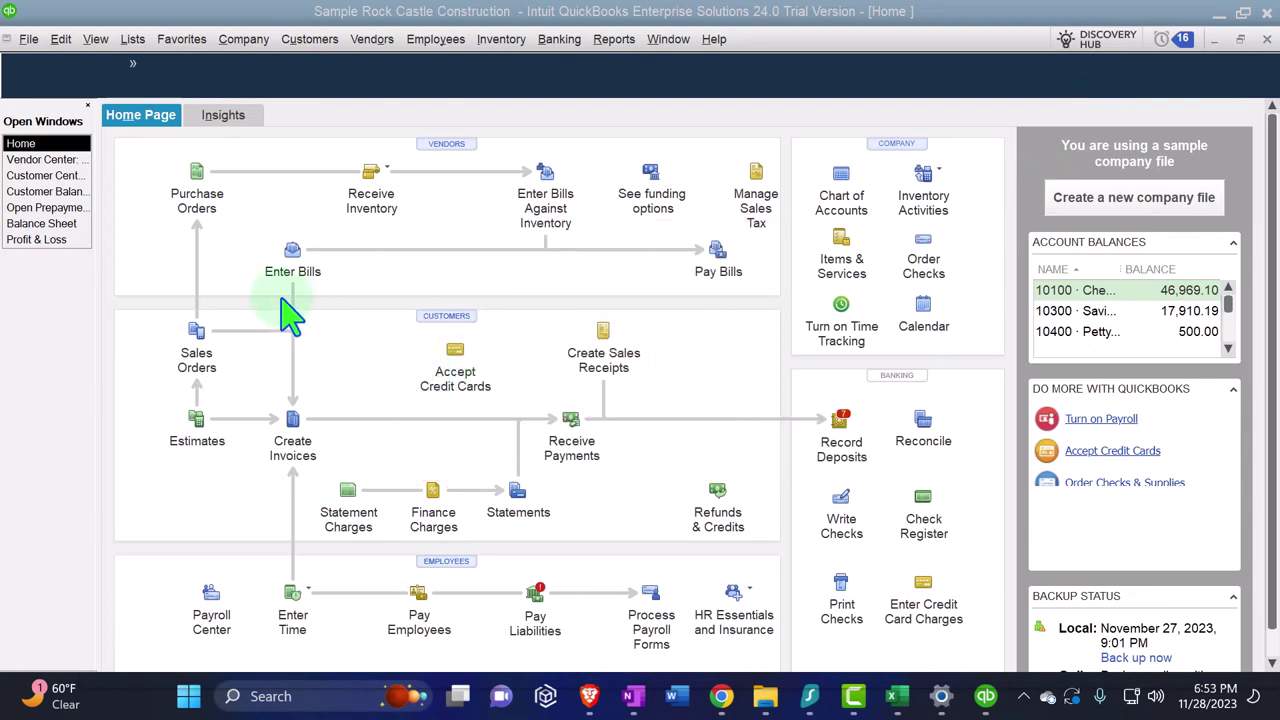
Open the Balance Sheet and inspect the transactions behind the Inventory Asset balance, closing the detail report when finished
click(70, 226)
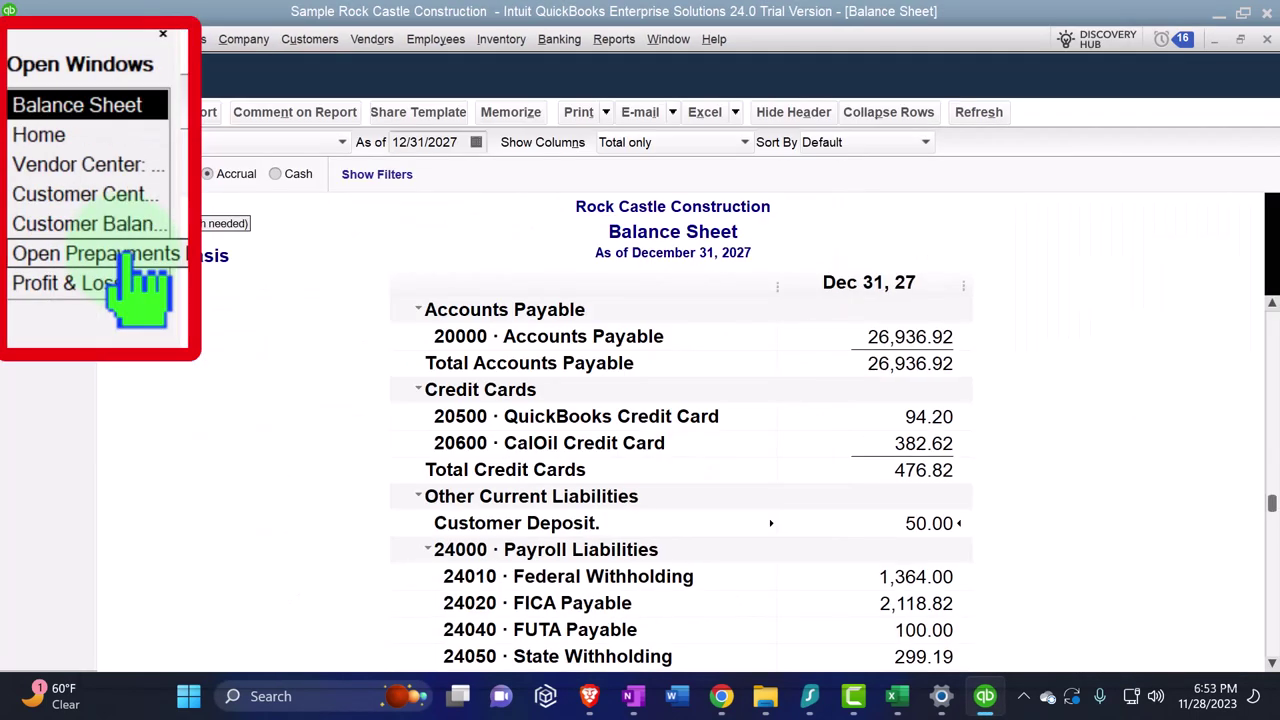
scroll(565, 495, up, 1)
scroll(565, 495, up, 10)
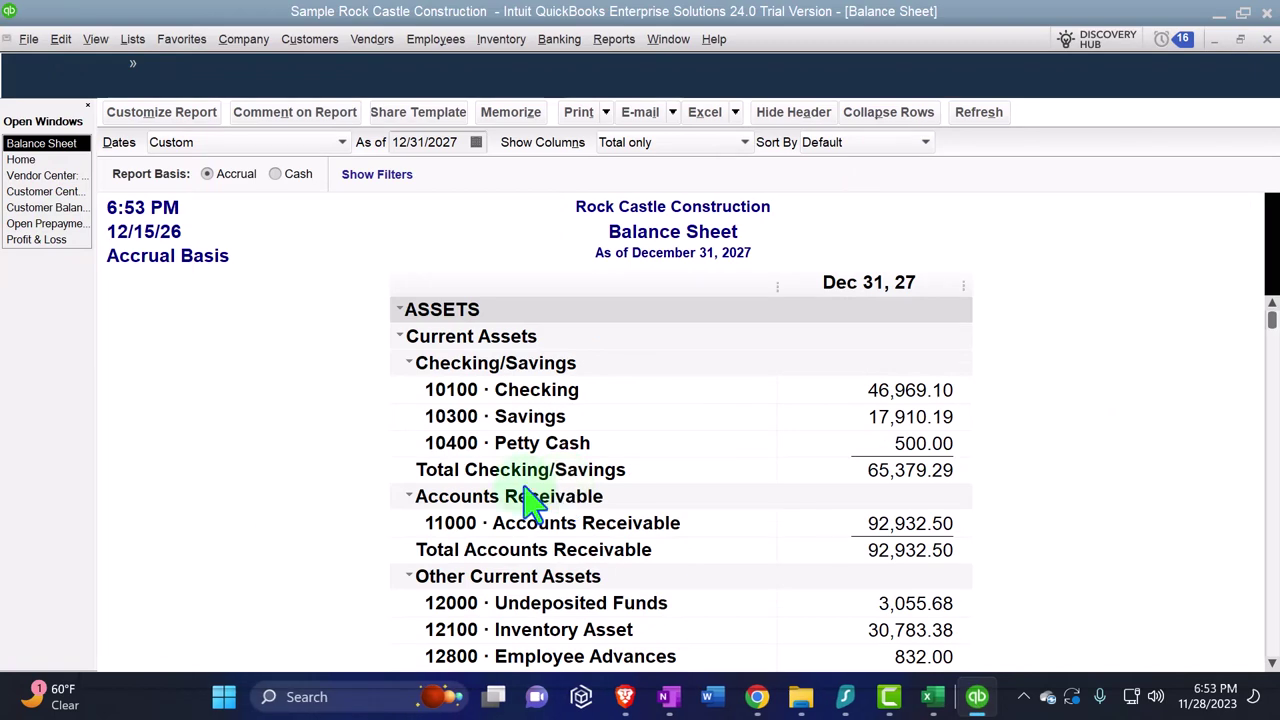
scroll(340, 523, down, 2)
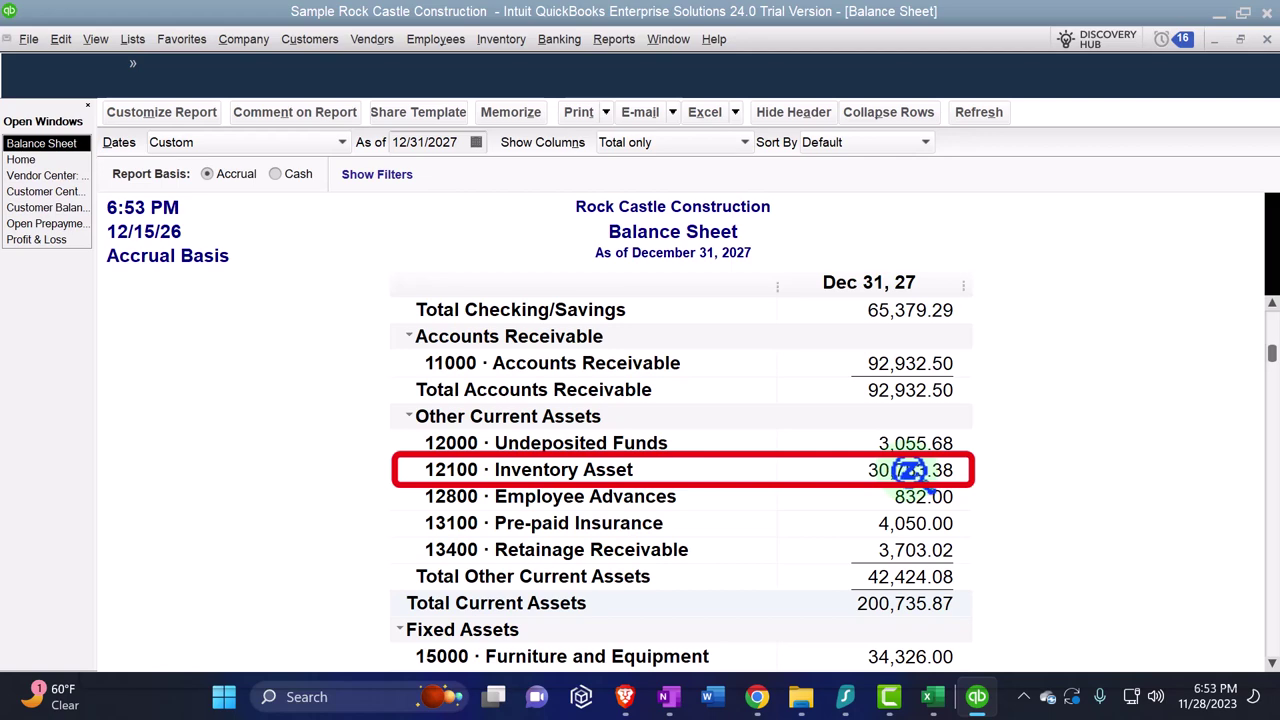
double_click(910, 470)
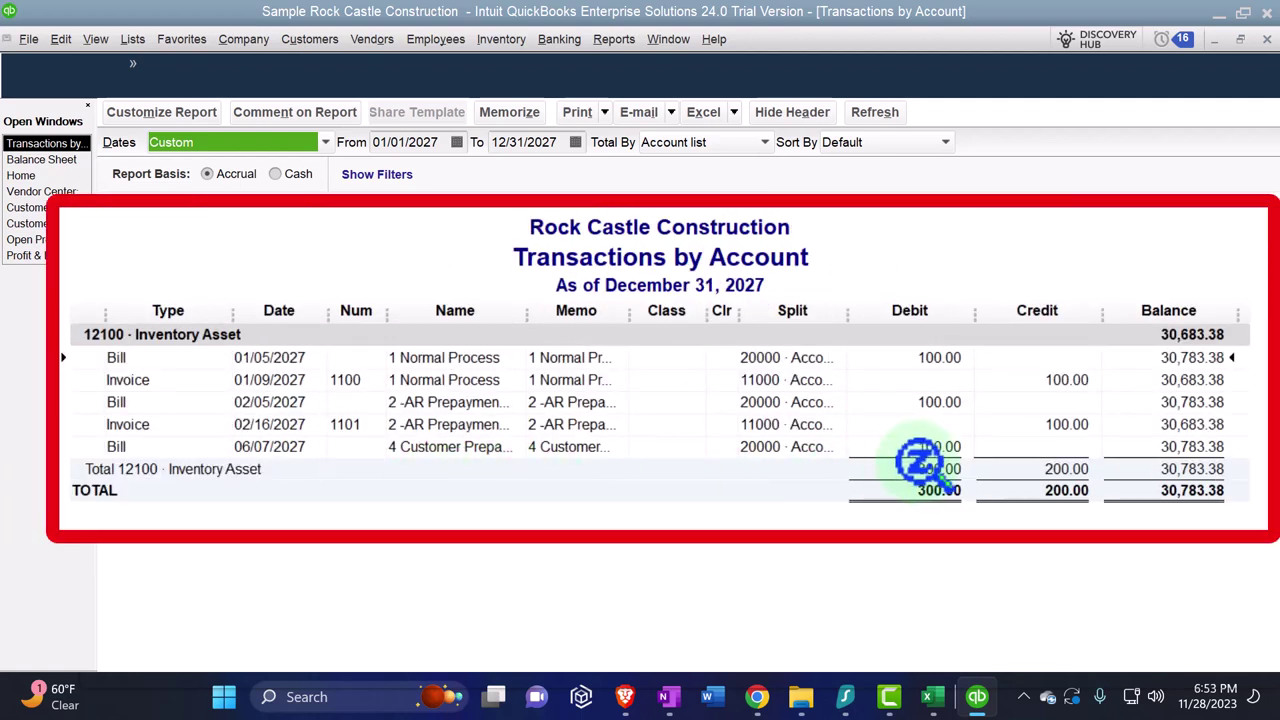
click(1265, 40)
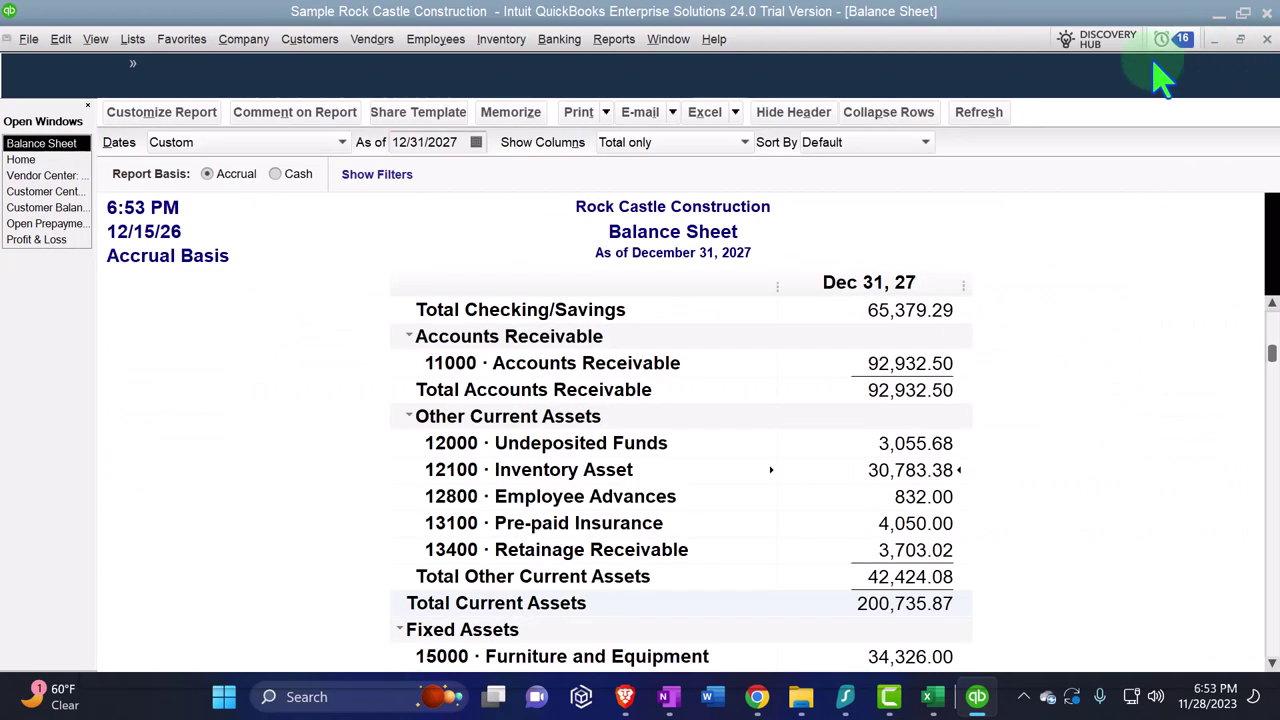
Inspect the transactions behind the Accounts Payable balance on the Balance Sheet and close the detail report
scroll(758, 412, down, 4)
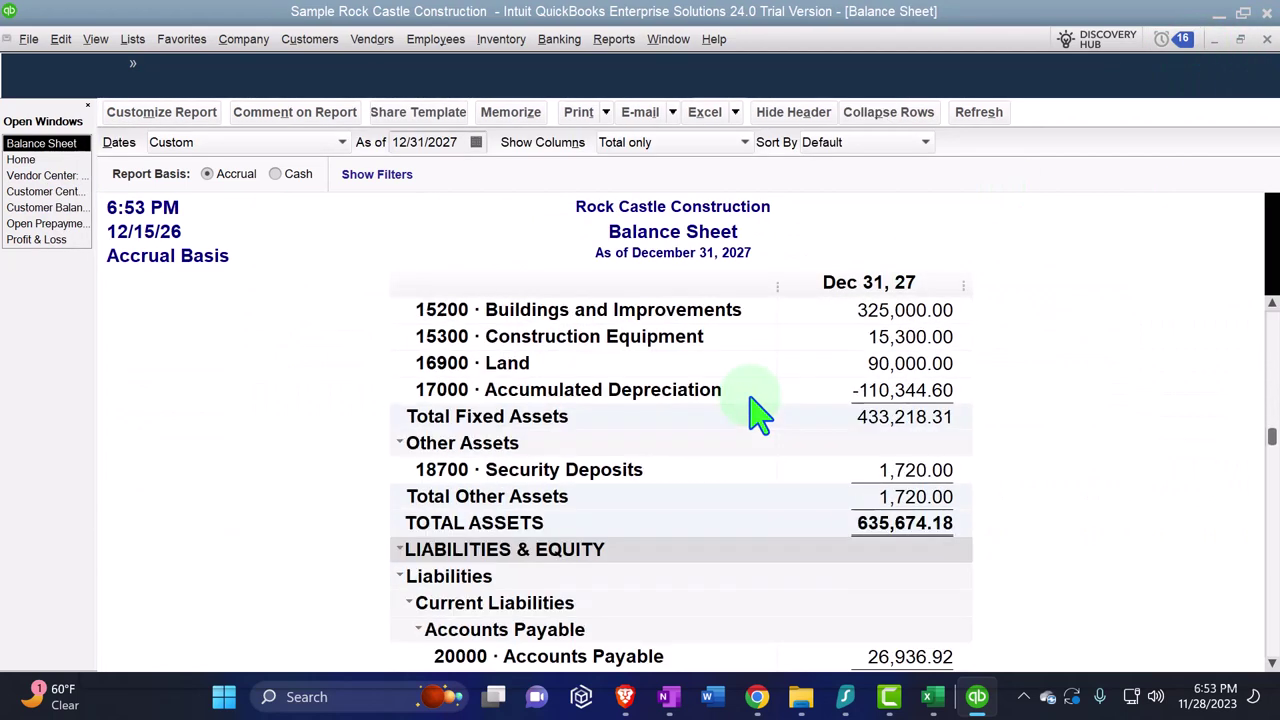
scroll(758, 412, down, 6)
click(876, 418)
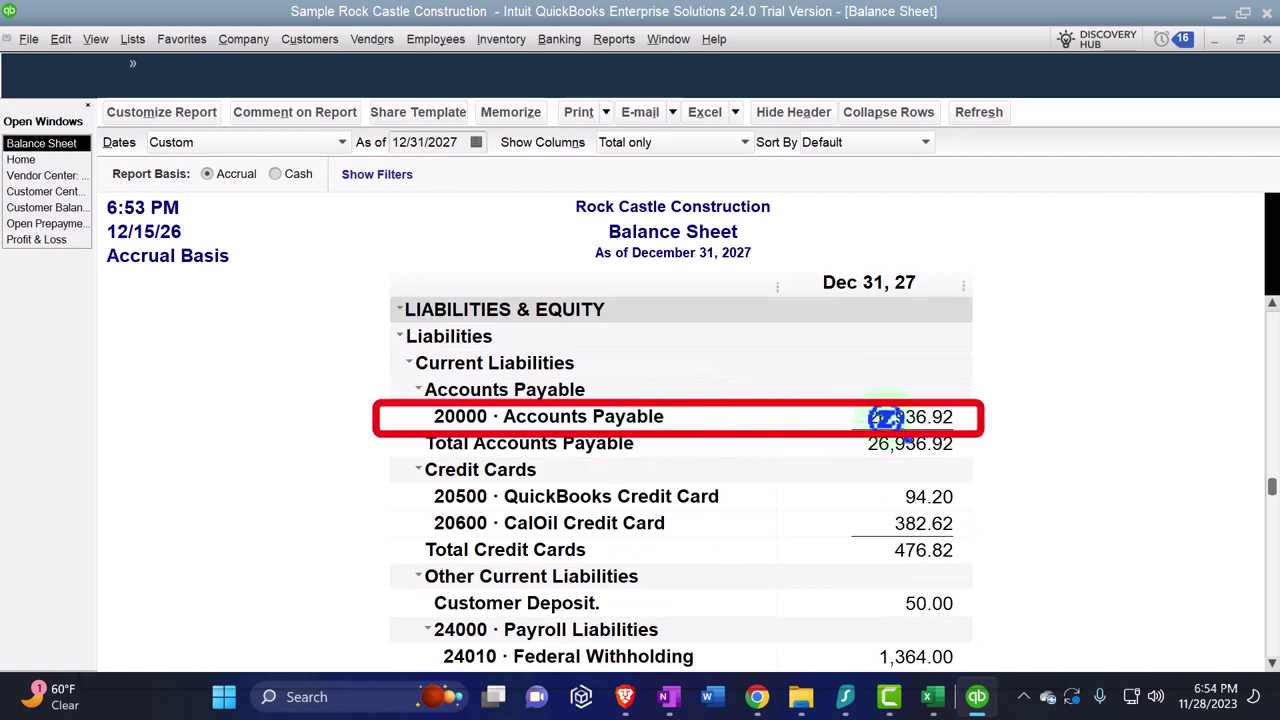
double_click(890, 418)
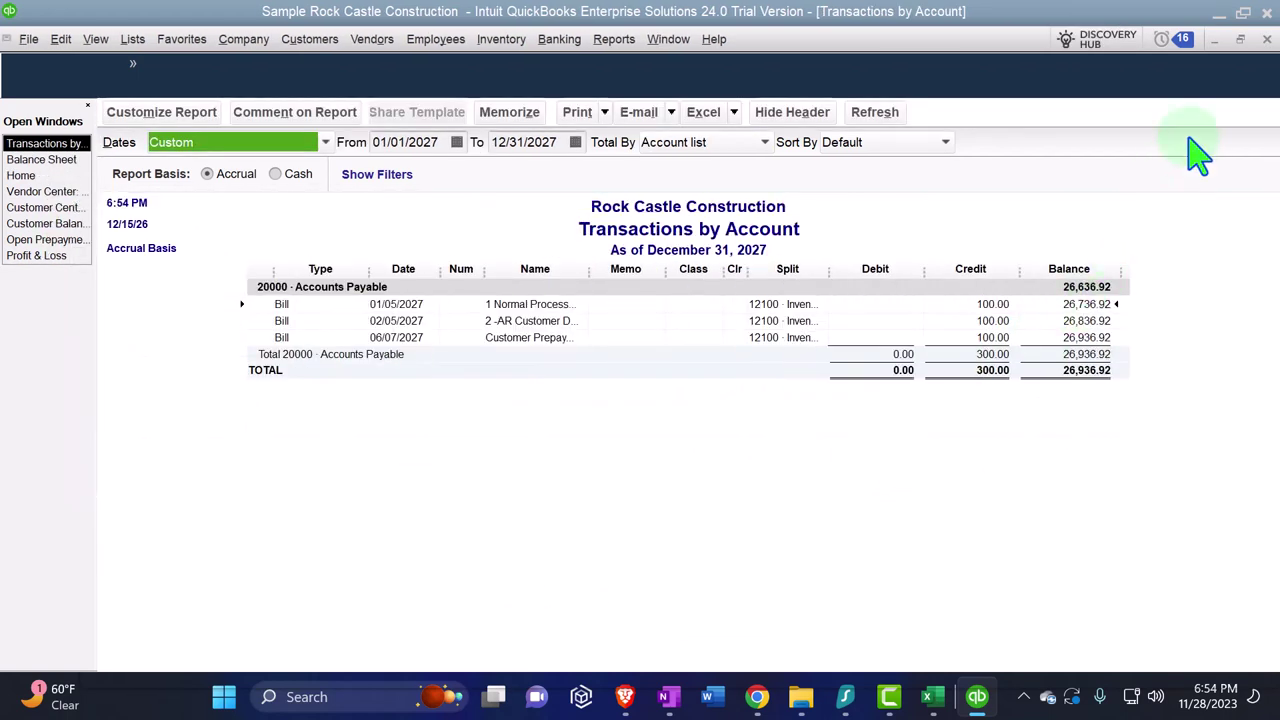
click(1267, 40)
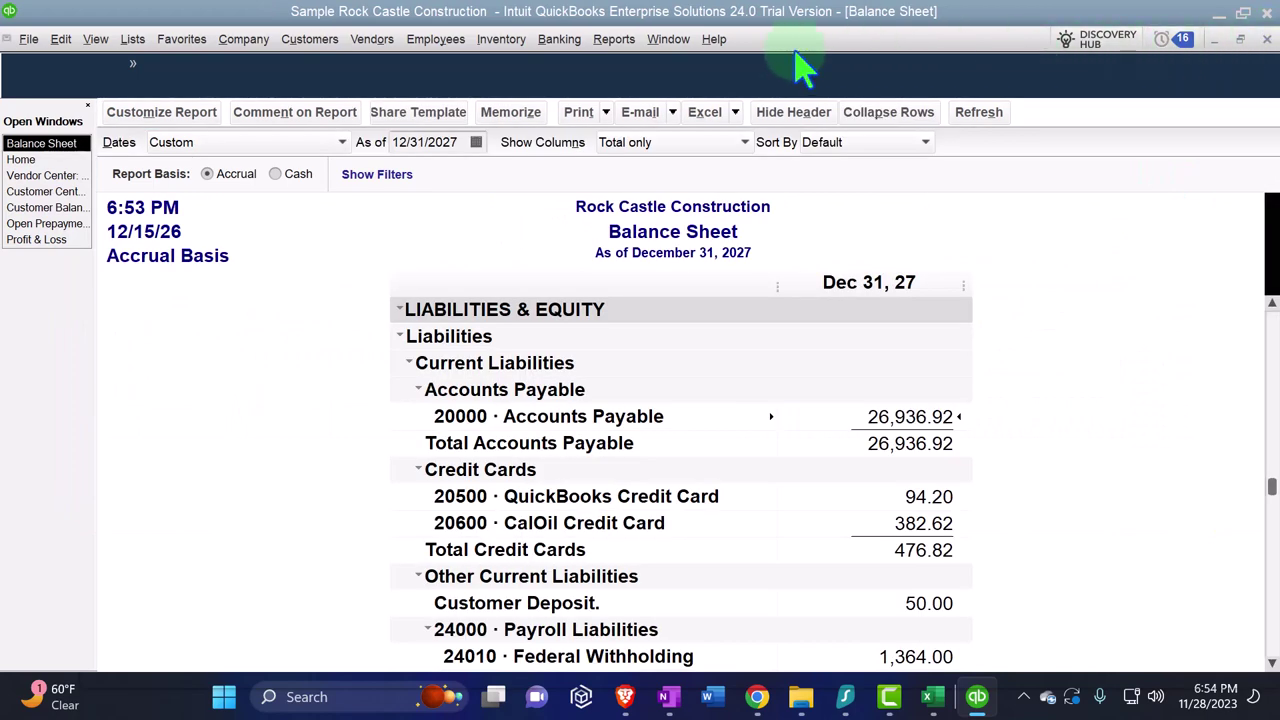
Check the Customer Prepayment Vendor in the Vendor Balance Detail report and in the Vendor Center, closing both windows
click(613, 39)
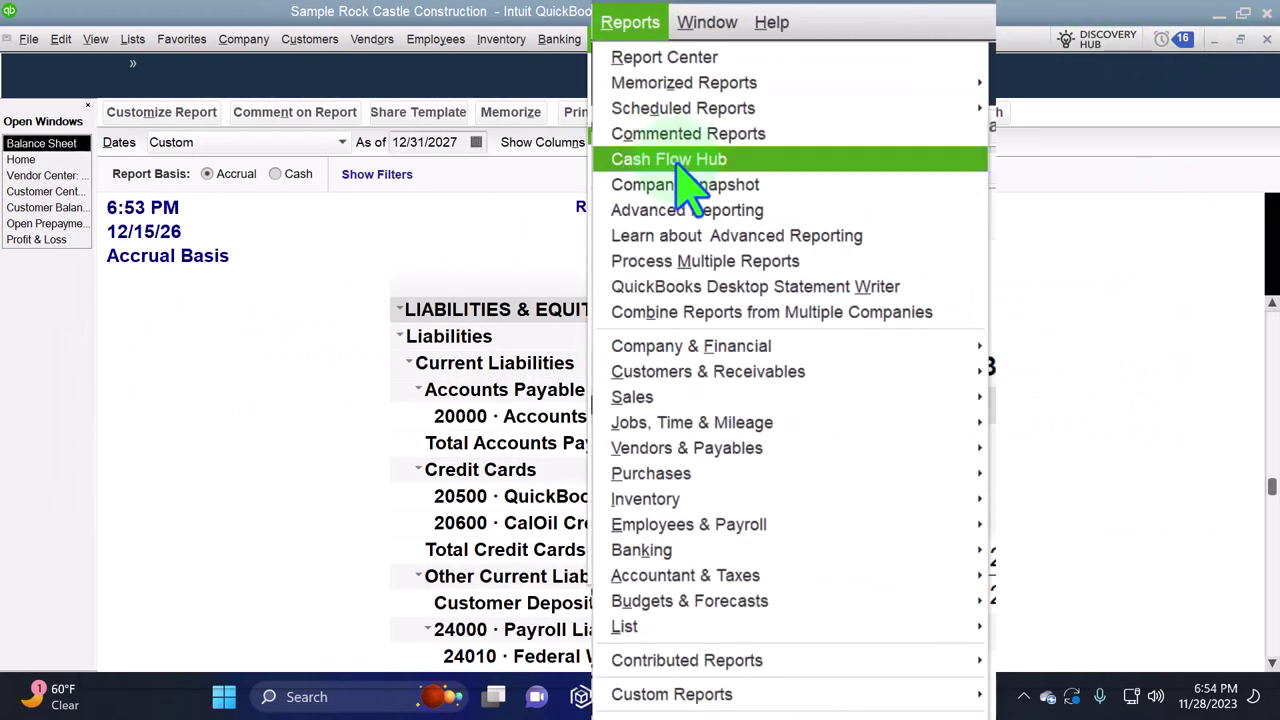
mouse_move(737, 457)
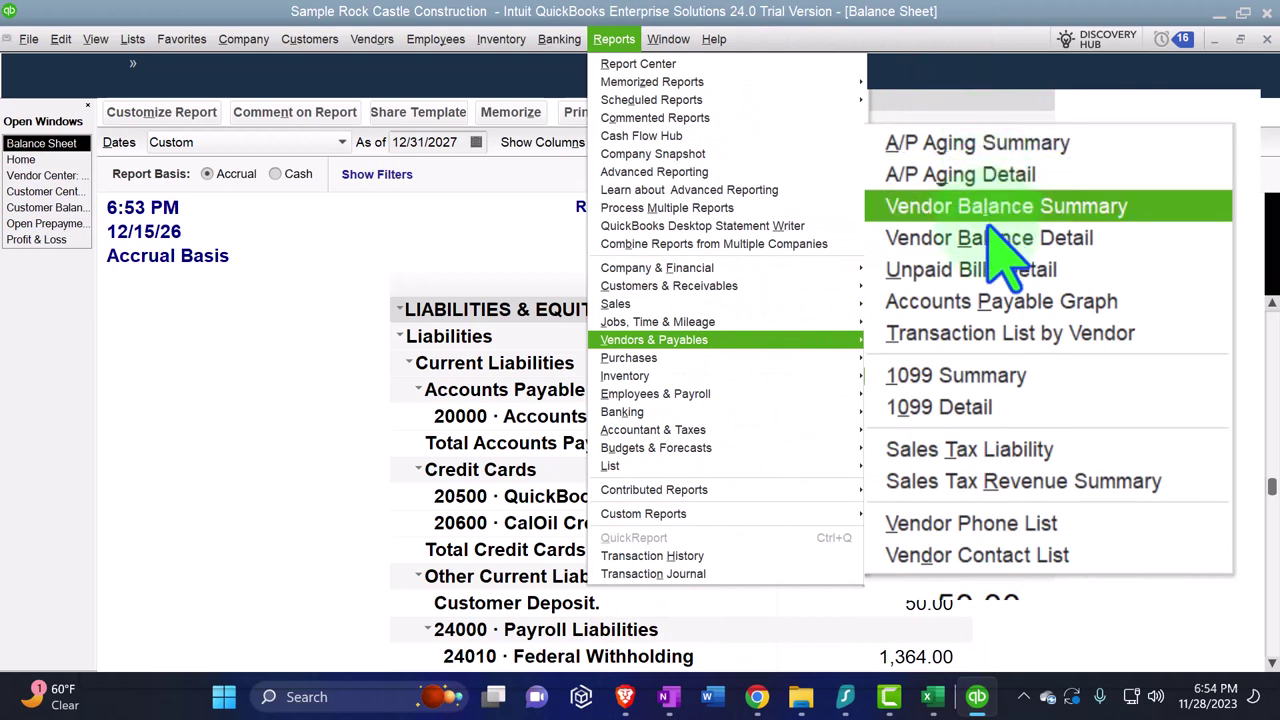
click(920, 242)
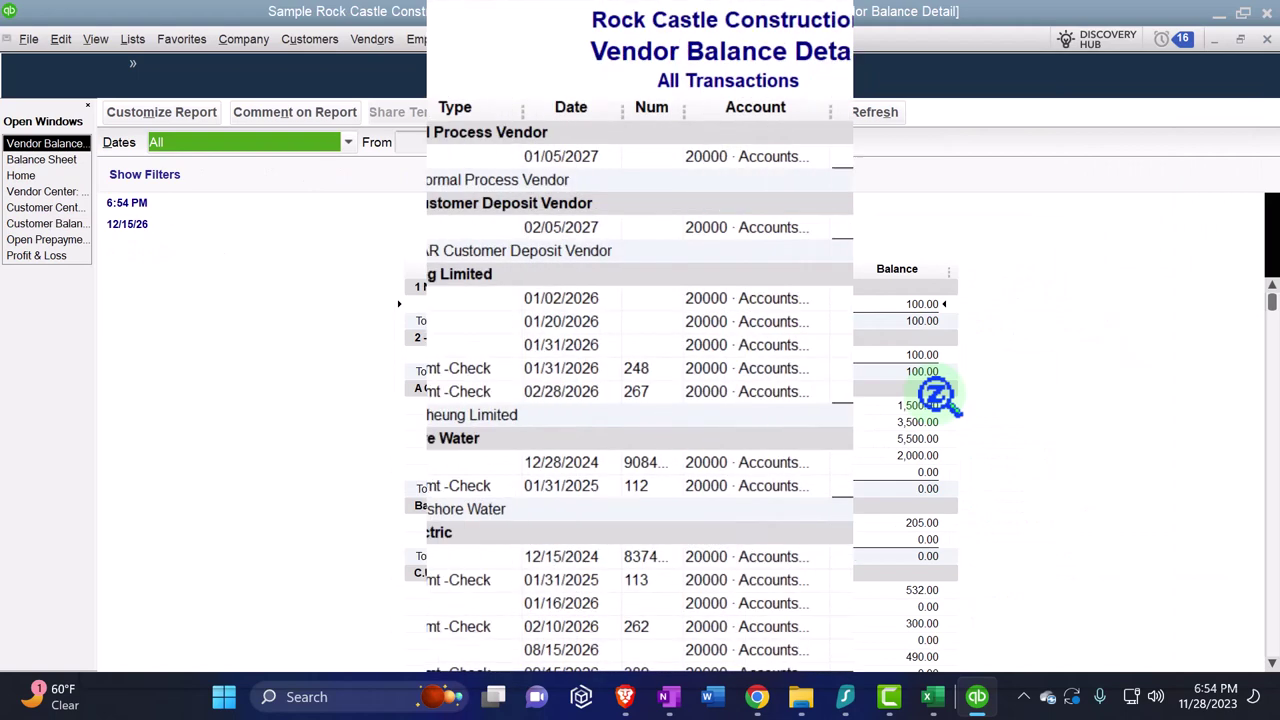
scroll(1010, 350, down, 20)
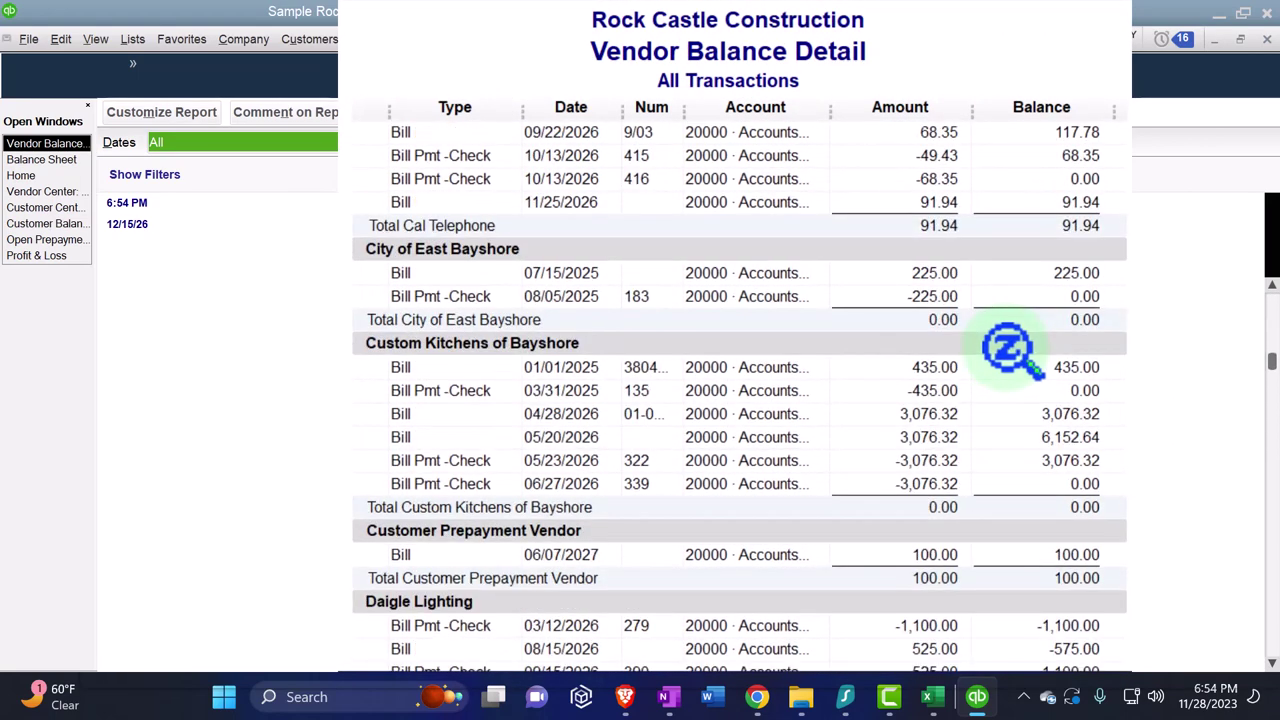
scroll(1010, 350, down, 2)
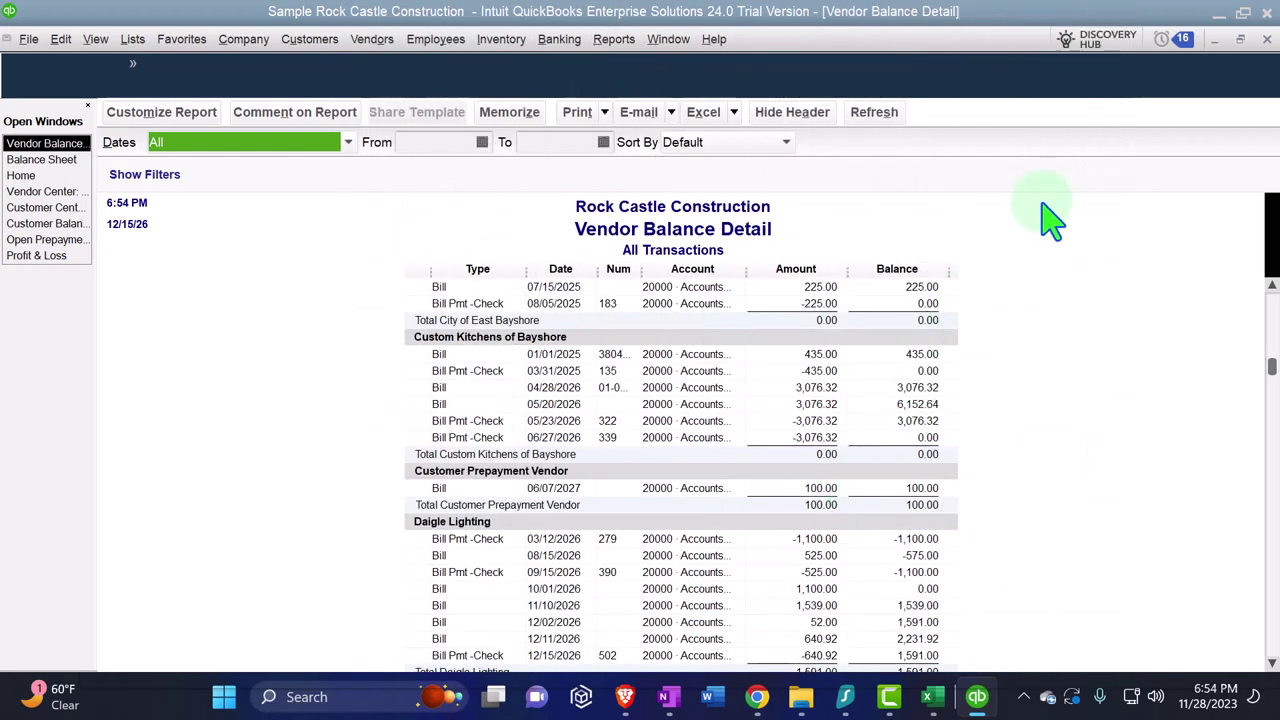
click(1267, 40)
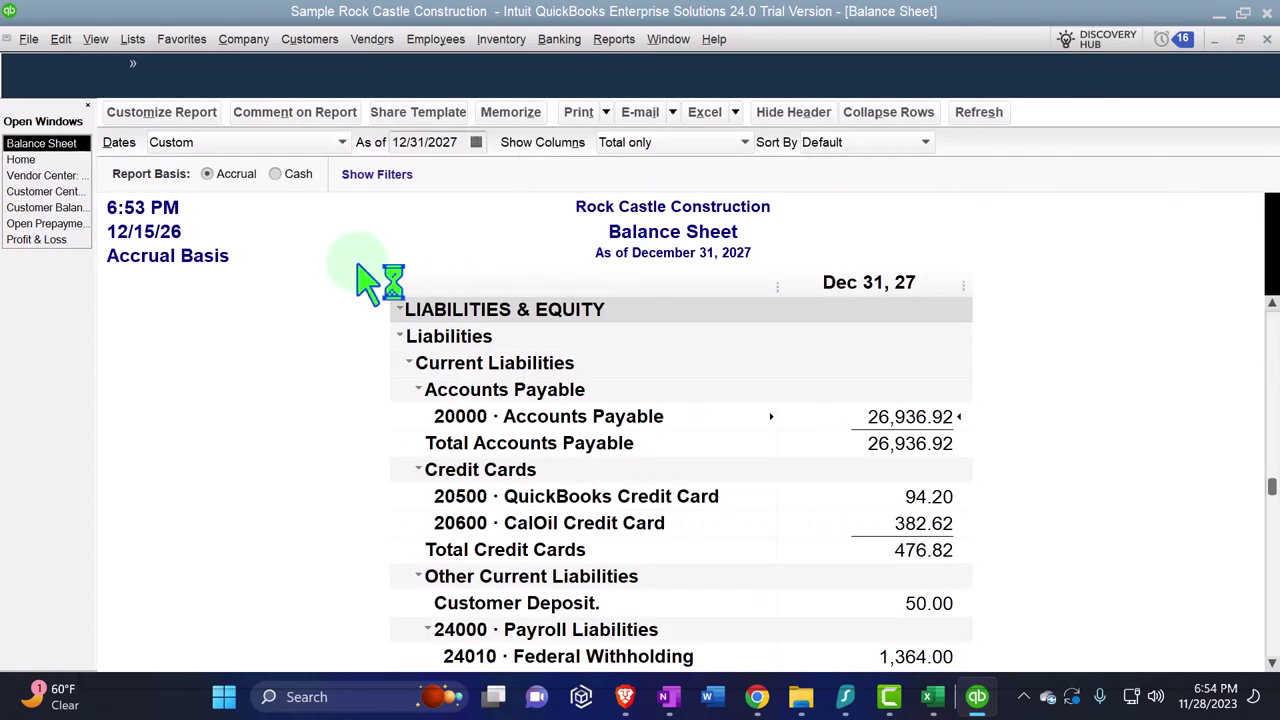
click(40, 286)
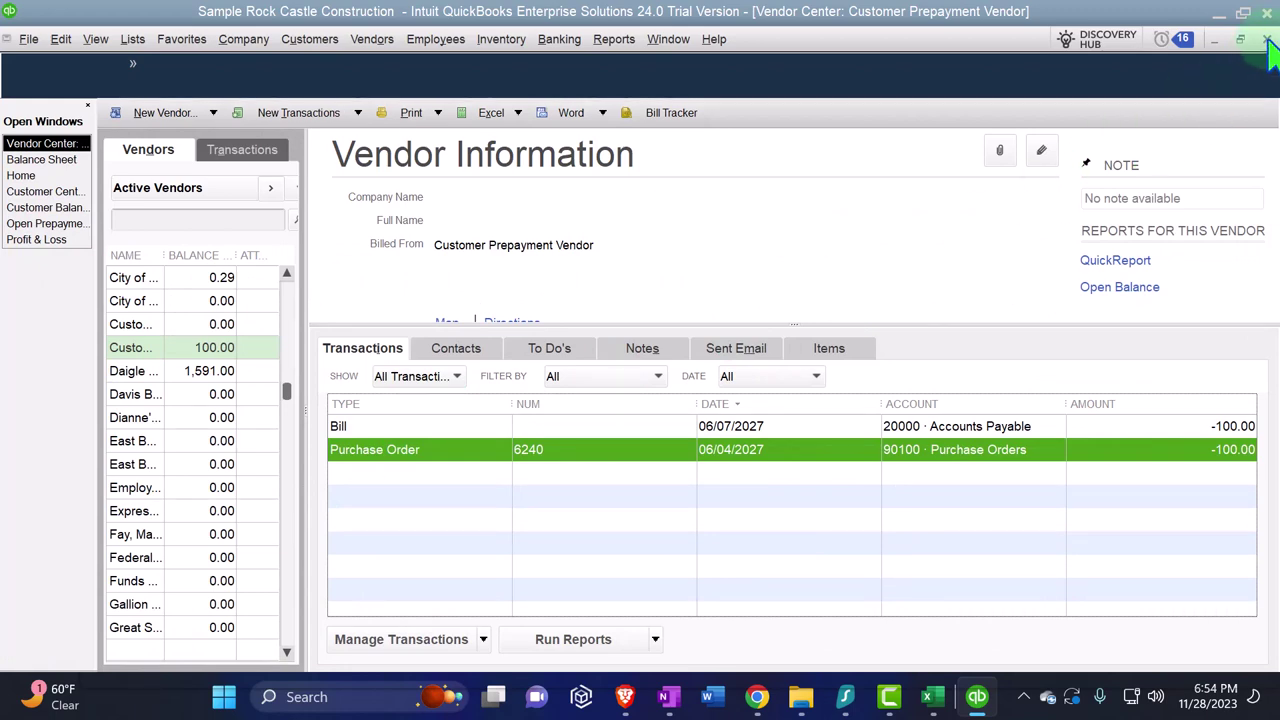
click(1267, 40)
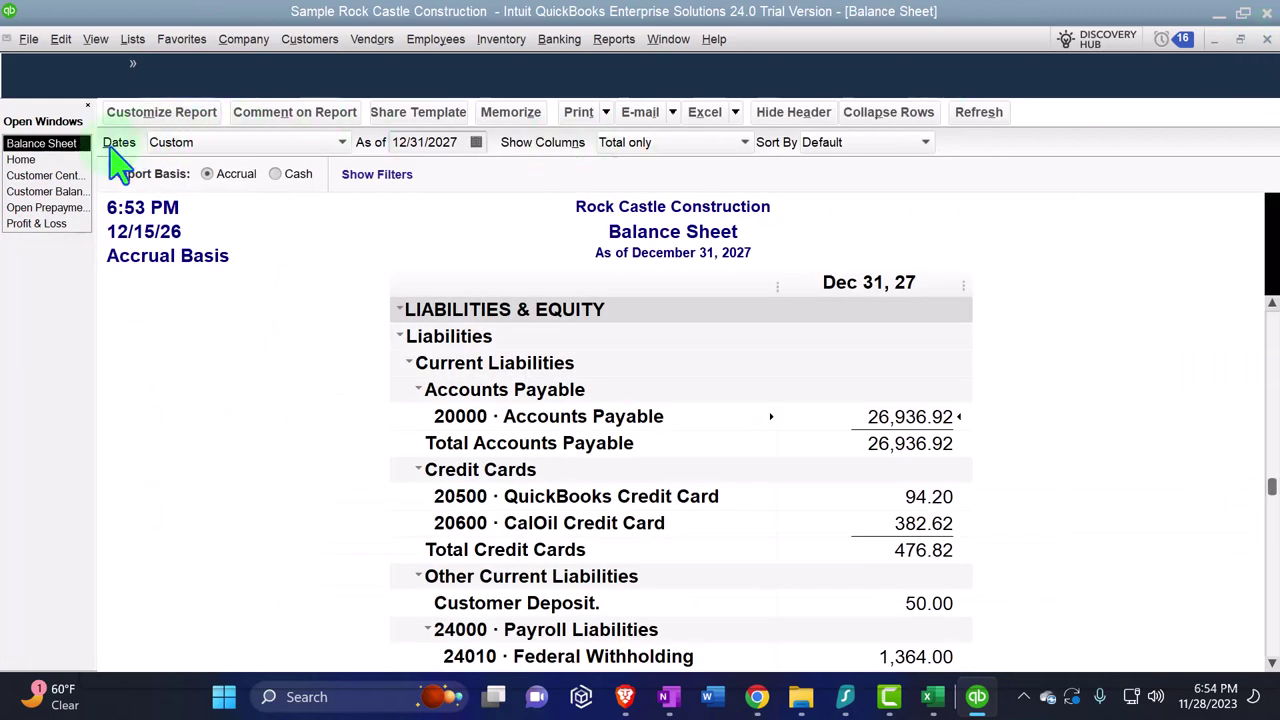
Review the 4 Customer Prepayment transactions in the Customer Center and open the sales order dated 06/02/2027
click(22, 160)
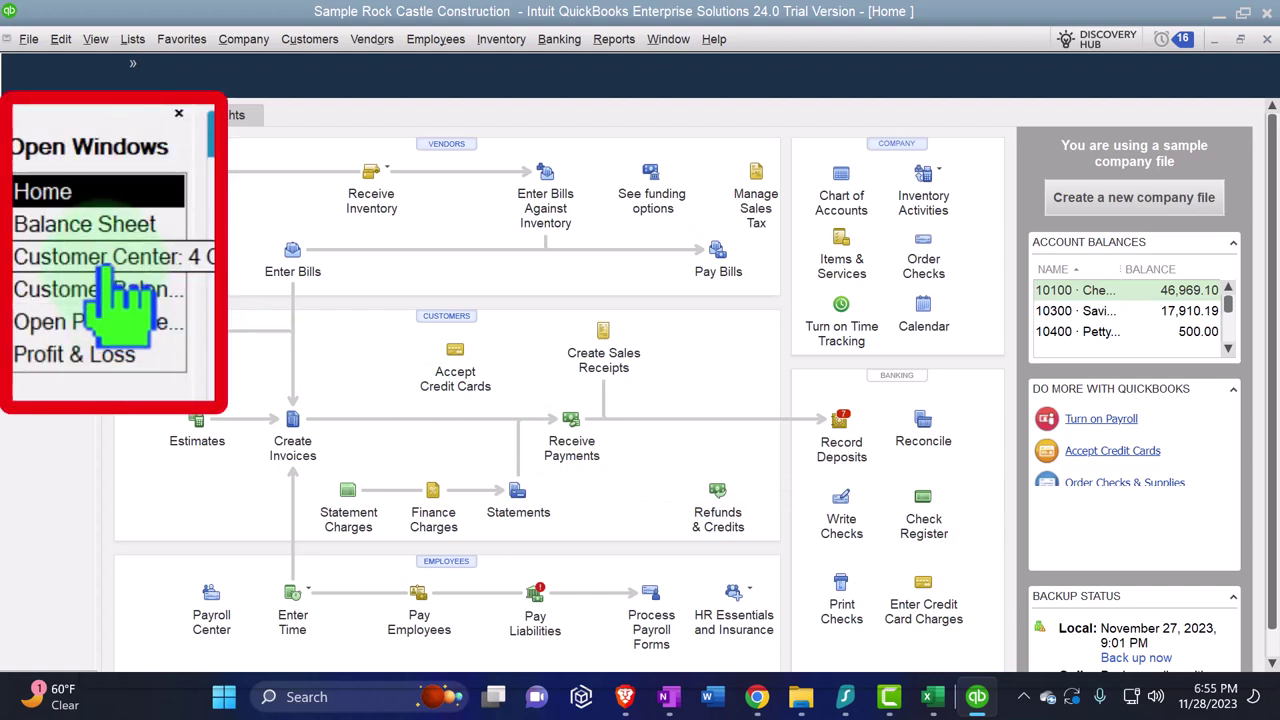
click(100, 262)
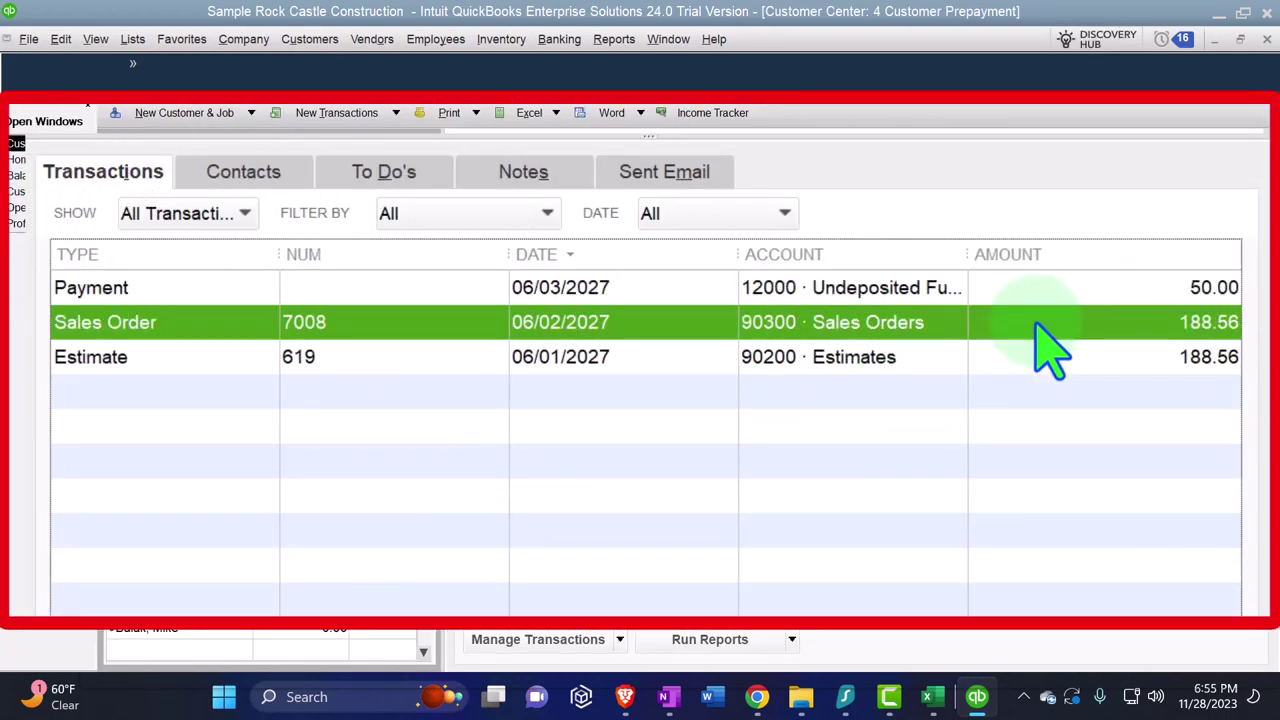
click(1062, 290)
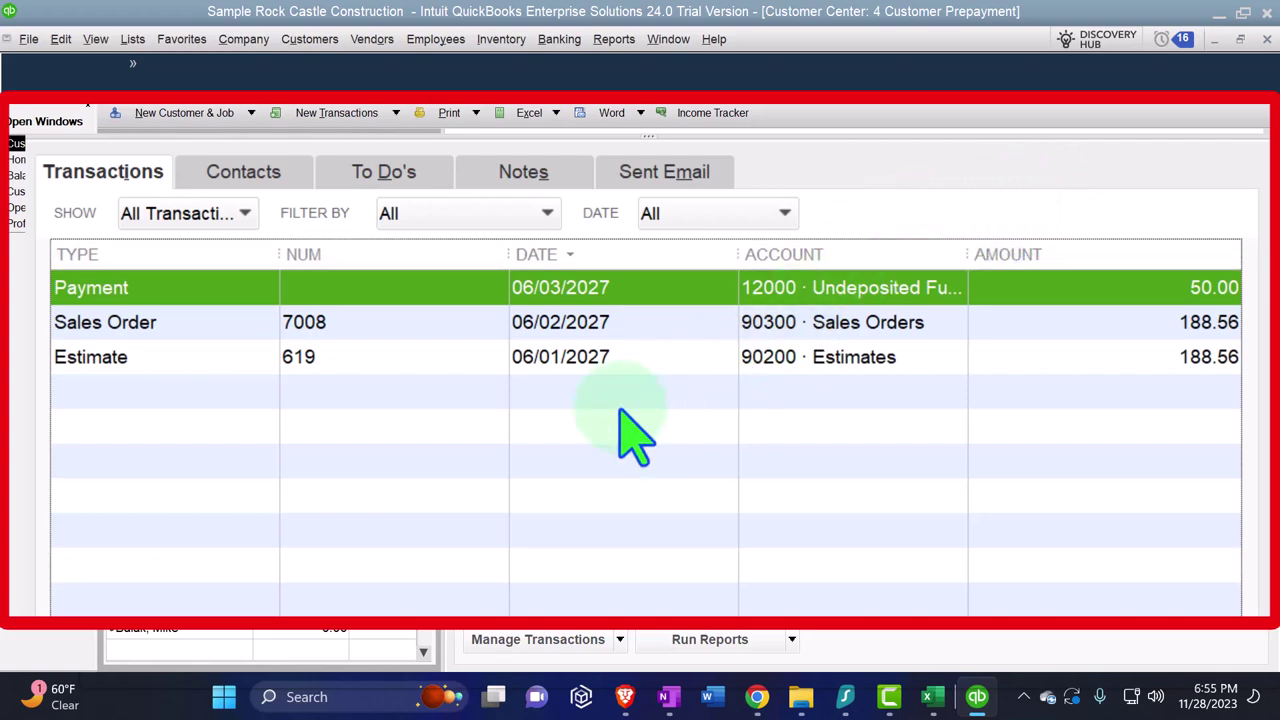
double_click(135, 323)
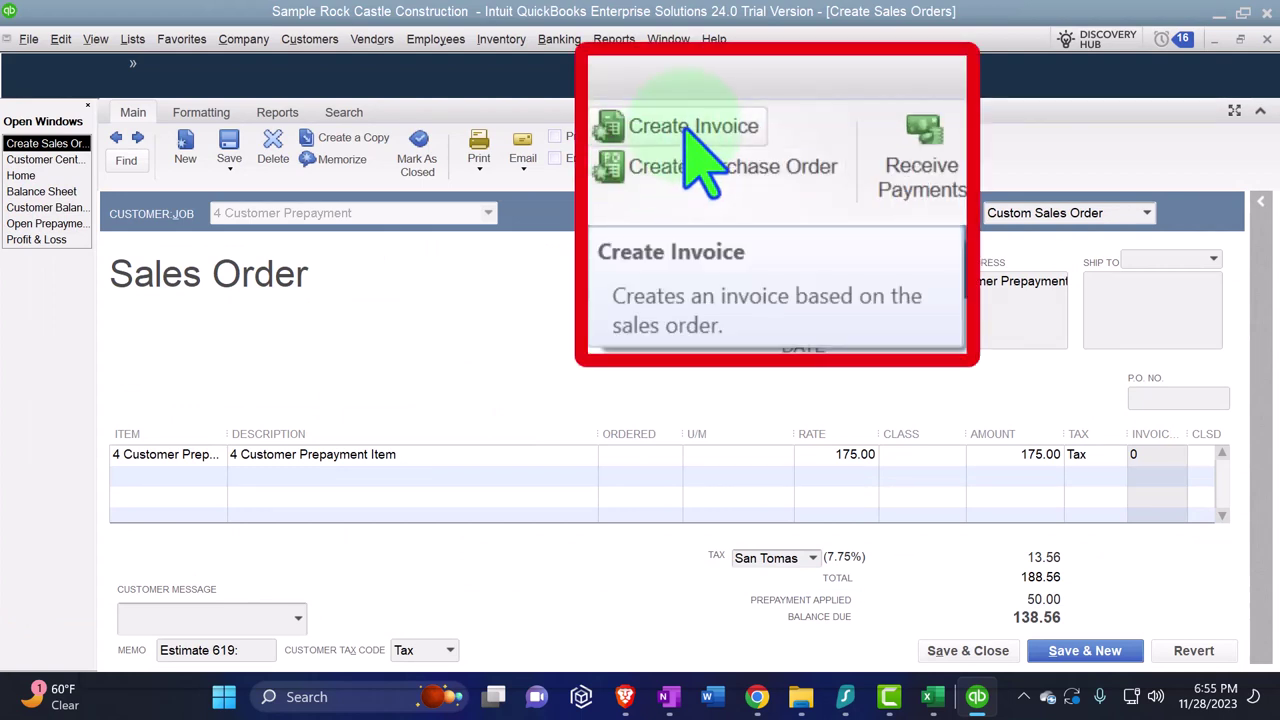
Create an invoice for all of the open sales order and date it 06/09/2027
click(757, 143)
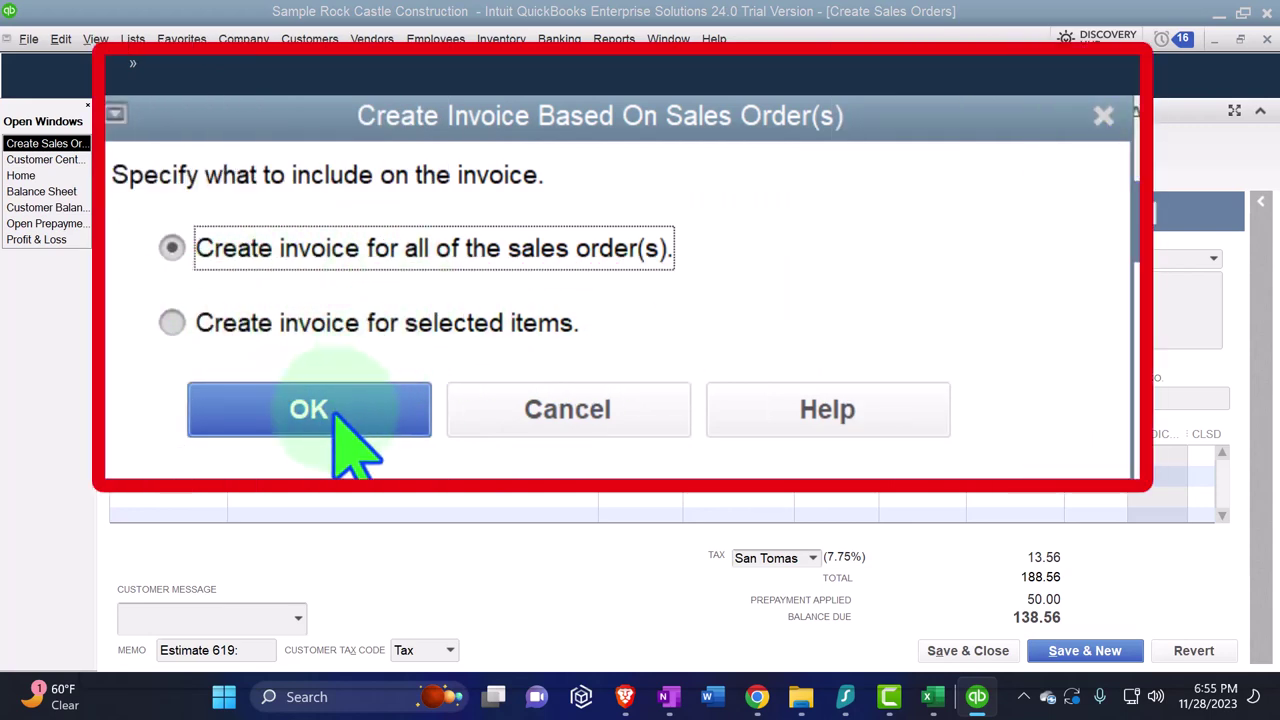
click(248, 304)
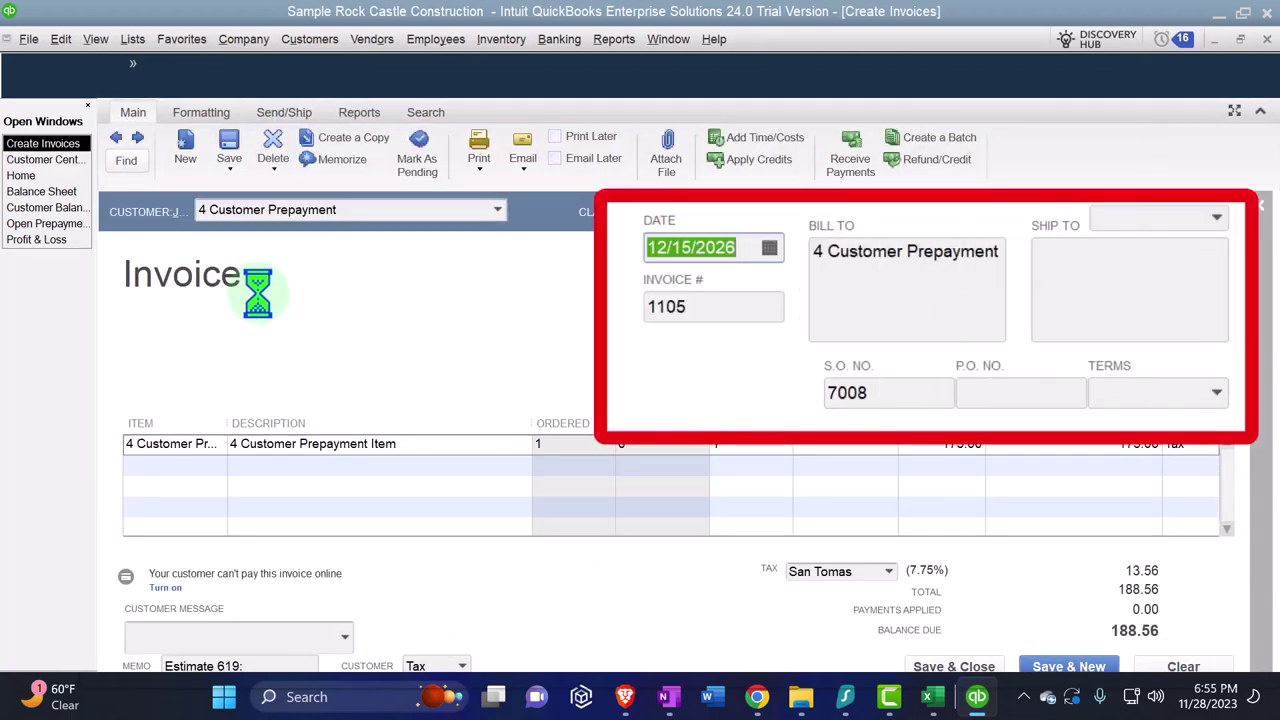
text(06/)
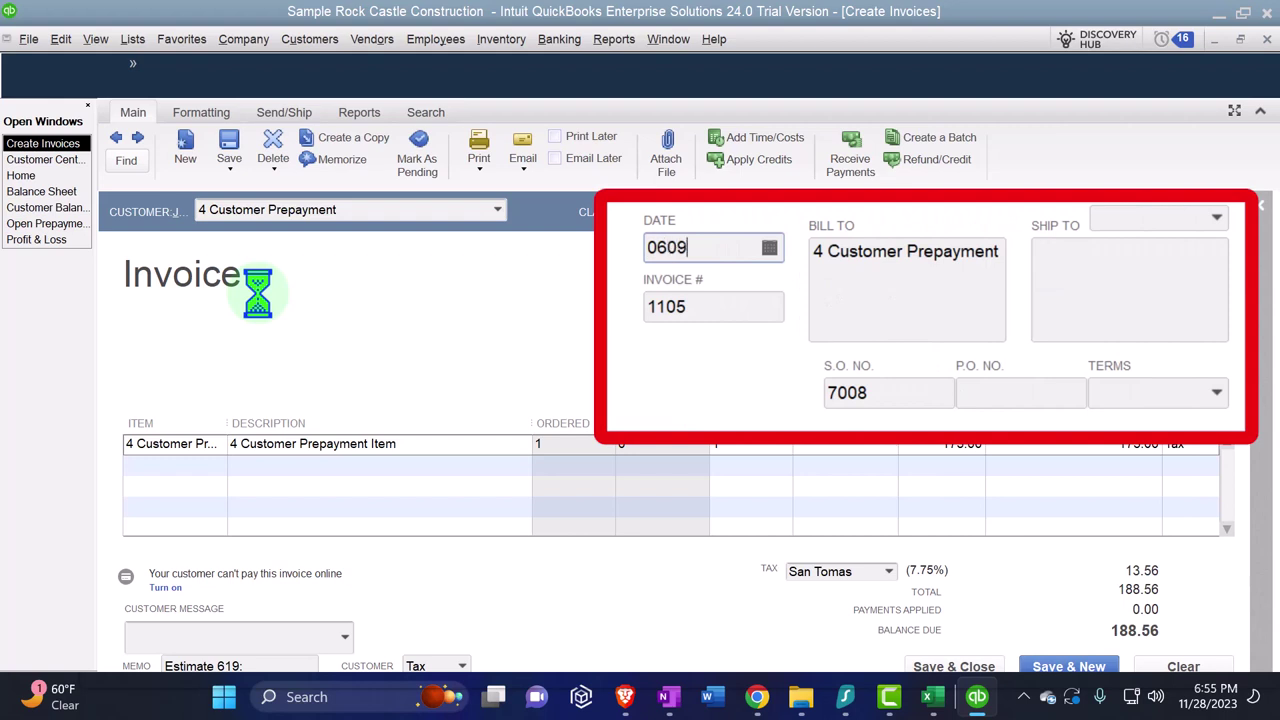
text(09/2027)
key(Tab)
key(Tab)
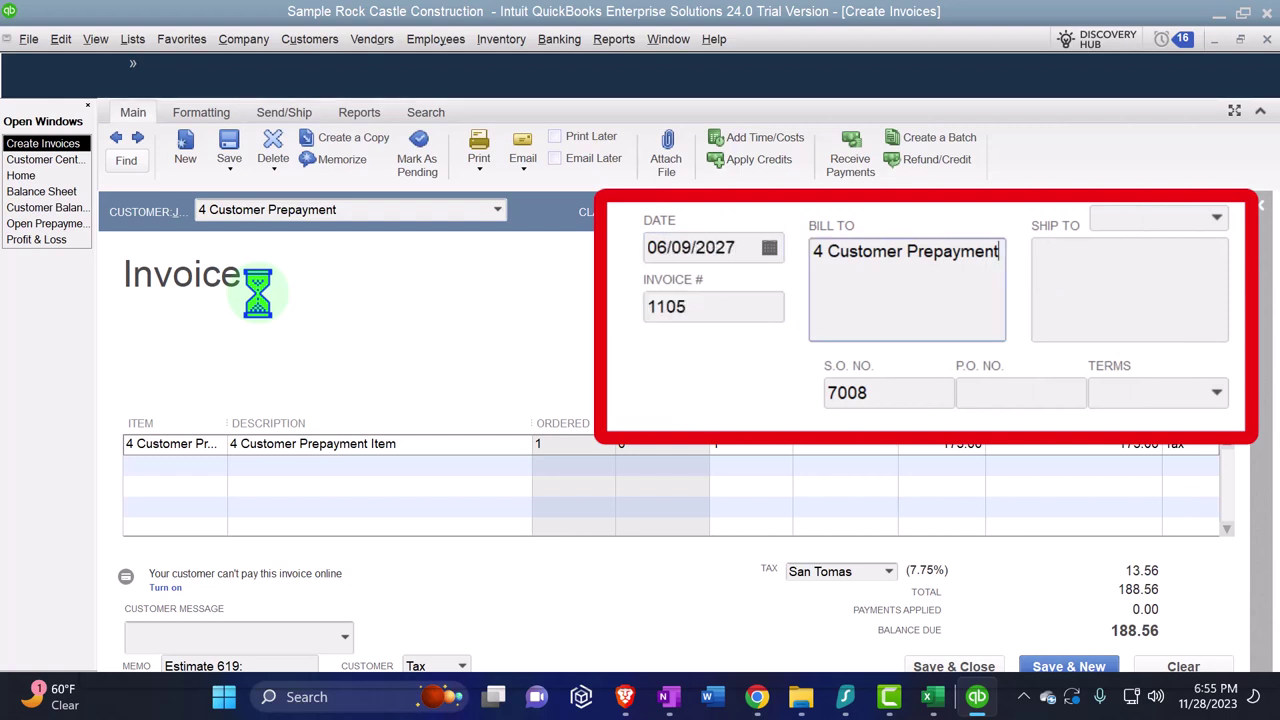
key(Tab)
key(Tab)
key(Tab)
key(Tab)
key(Tab)
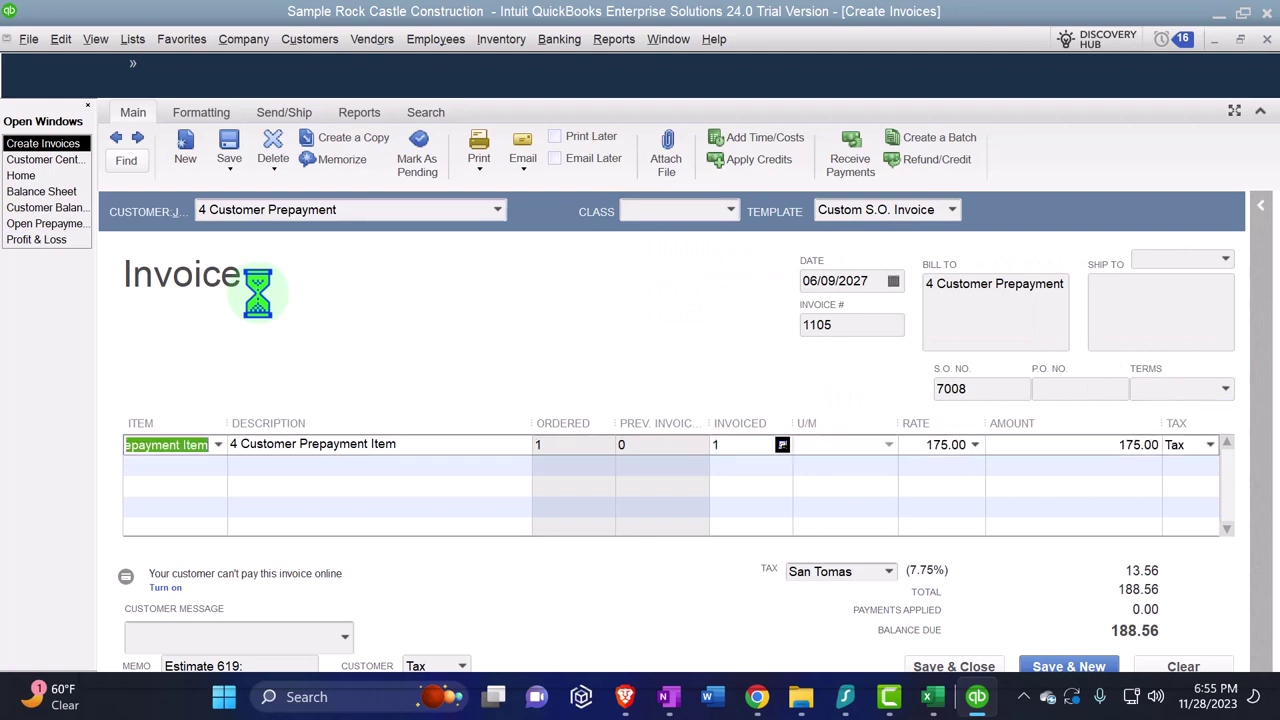
key(Tab)
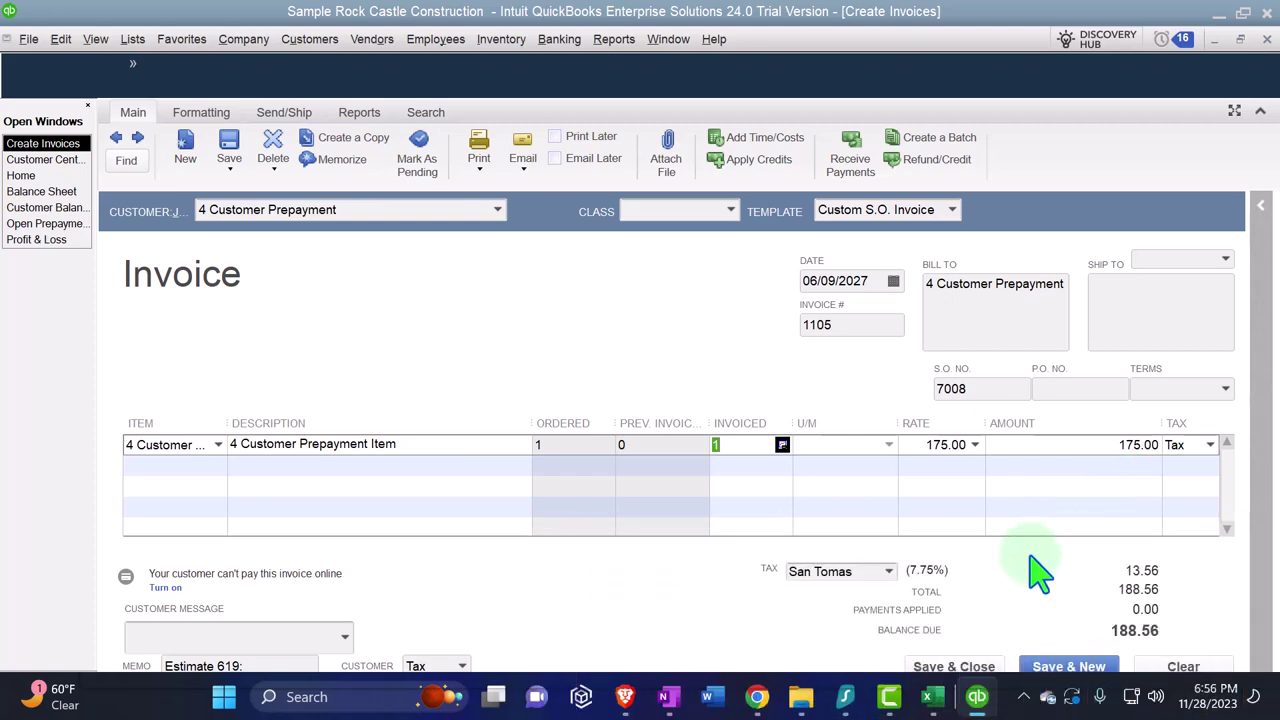
Switch to the Excel worksheet and select cell A15 below the Bill entry
click(932, 697)
click(218, 478)
click(110, 590)
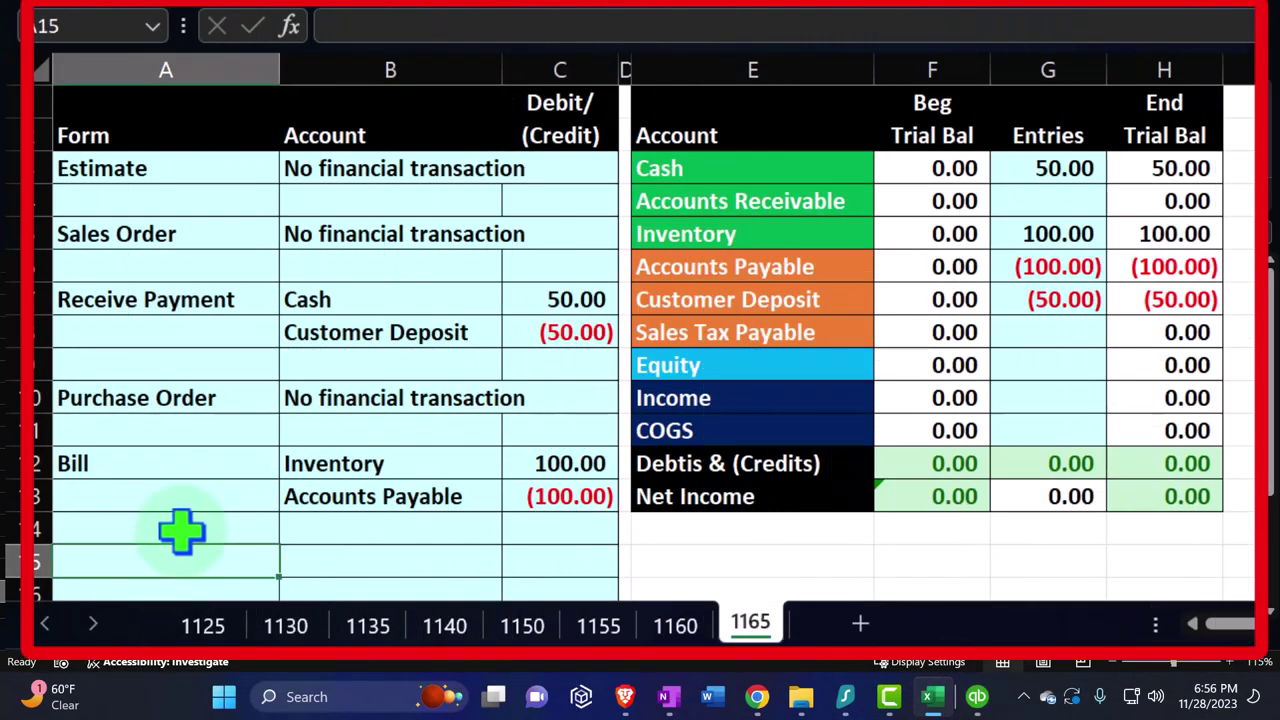
text(=)
key(Right)
key(Right)
key(Right)
key(Right)
key(Up)
key(Up)
key(Up)
key(Up)
key(Up)
key(Up)
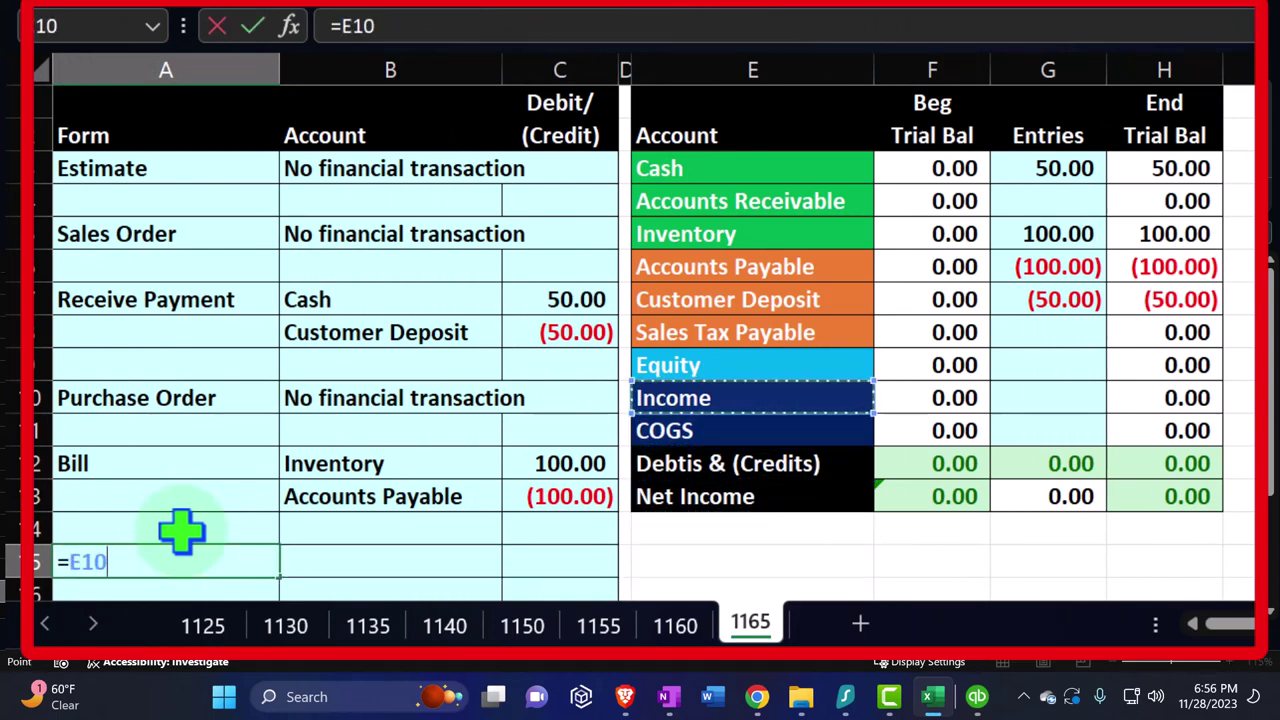
key(Up)
key(Up)
key(Up)
key(Up)
key(Up)
key(Up)
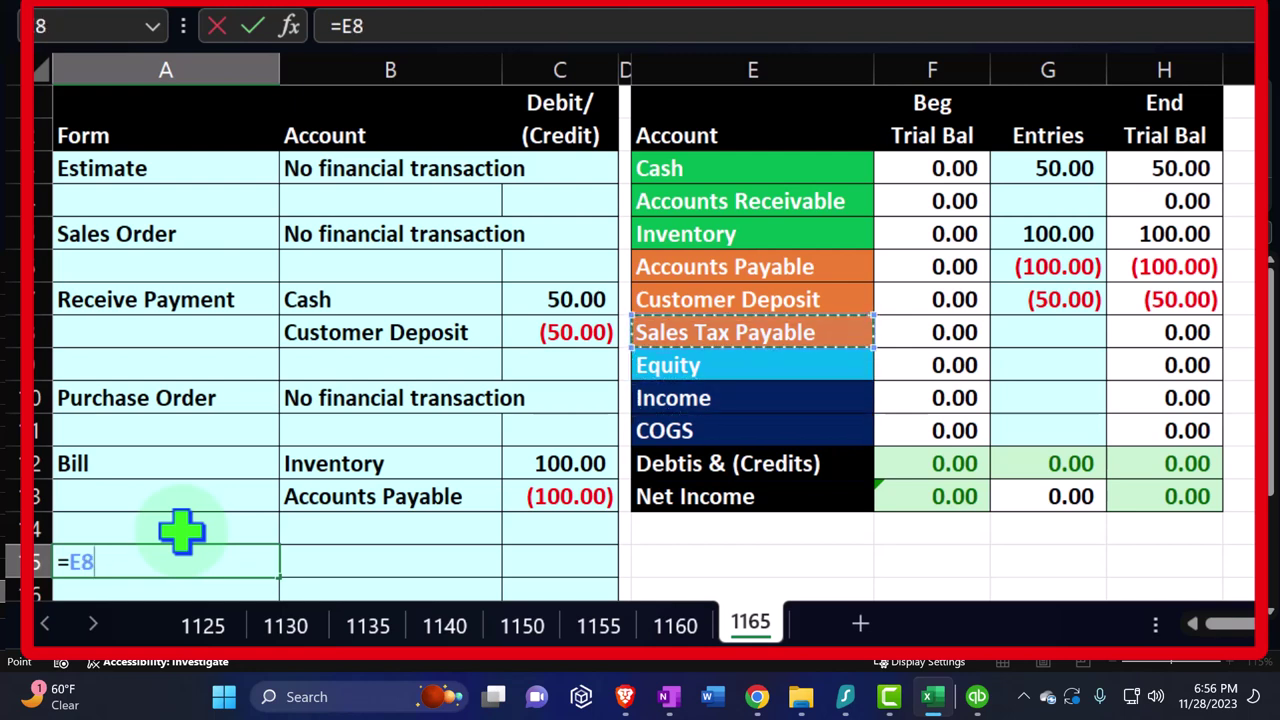
key(Return)
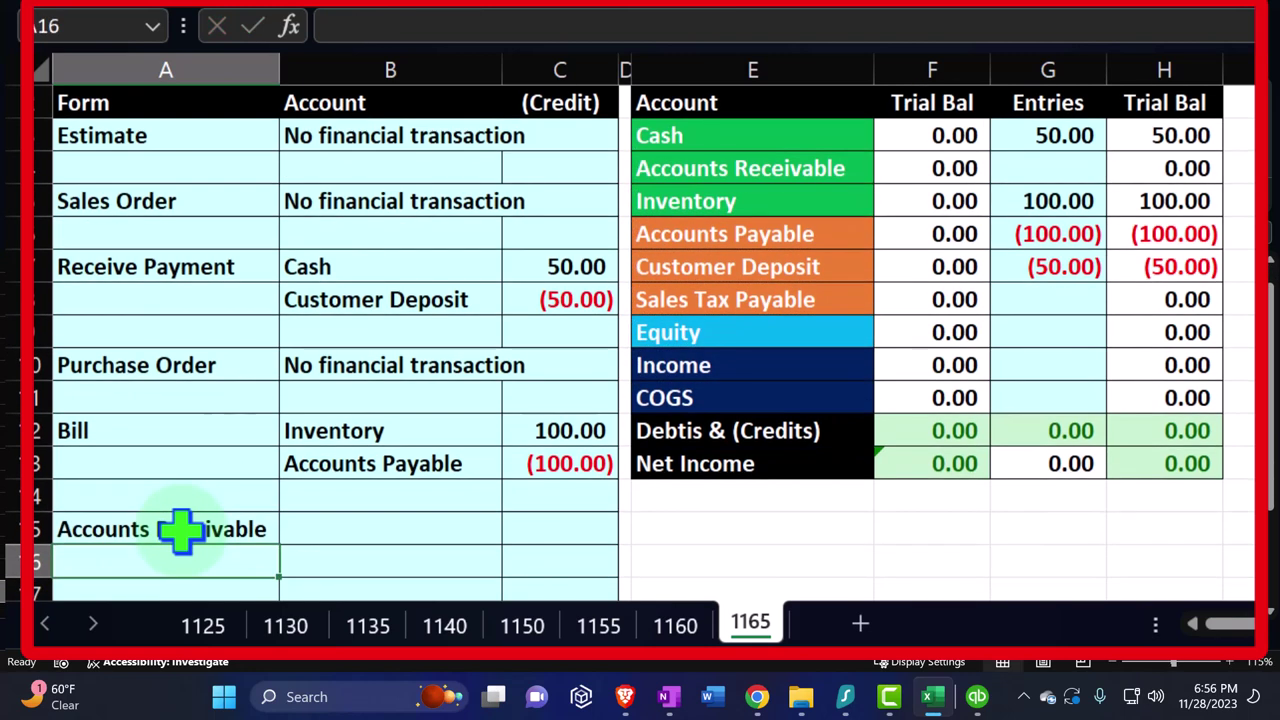
Label cell A15 "Invoice" and link B15 to the Accounts Receivable name in the trial balance
click(180, 530)
text(Invoice)
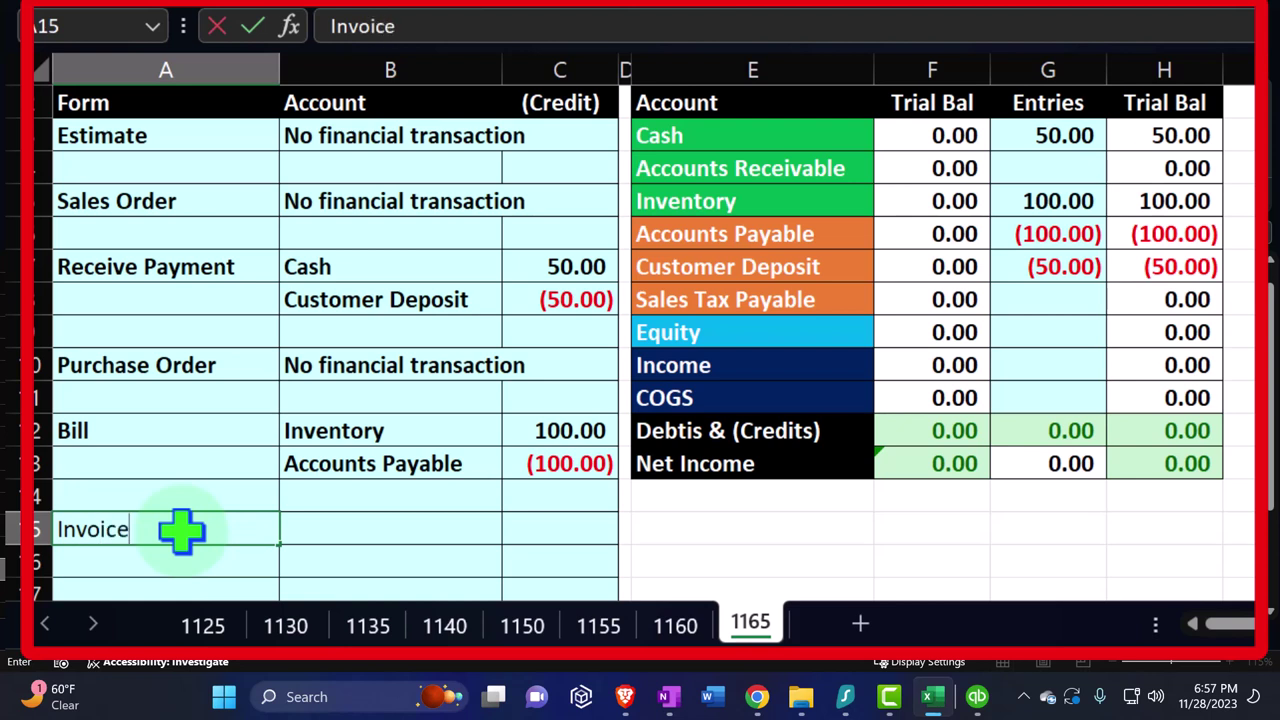
key(Tab)
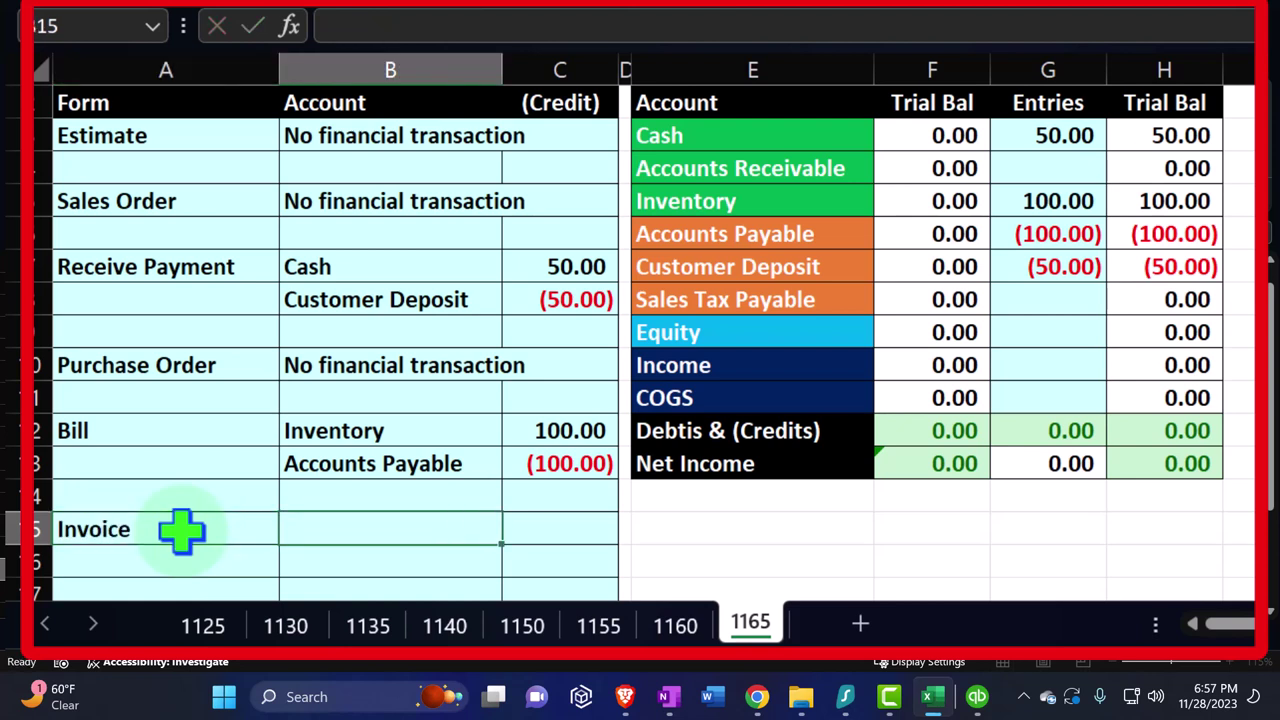
text(=)
key(Up)
key(Up)
key(Up)
key(Up)
key(Up)
key(Up)
key(Up)
key(Up)
key(Up)
key(Up)
key(Right)
key(Right)
key(Right)
key(Up)
key(Return)
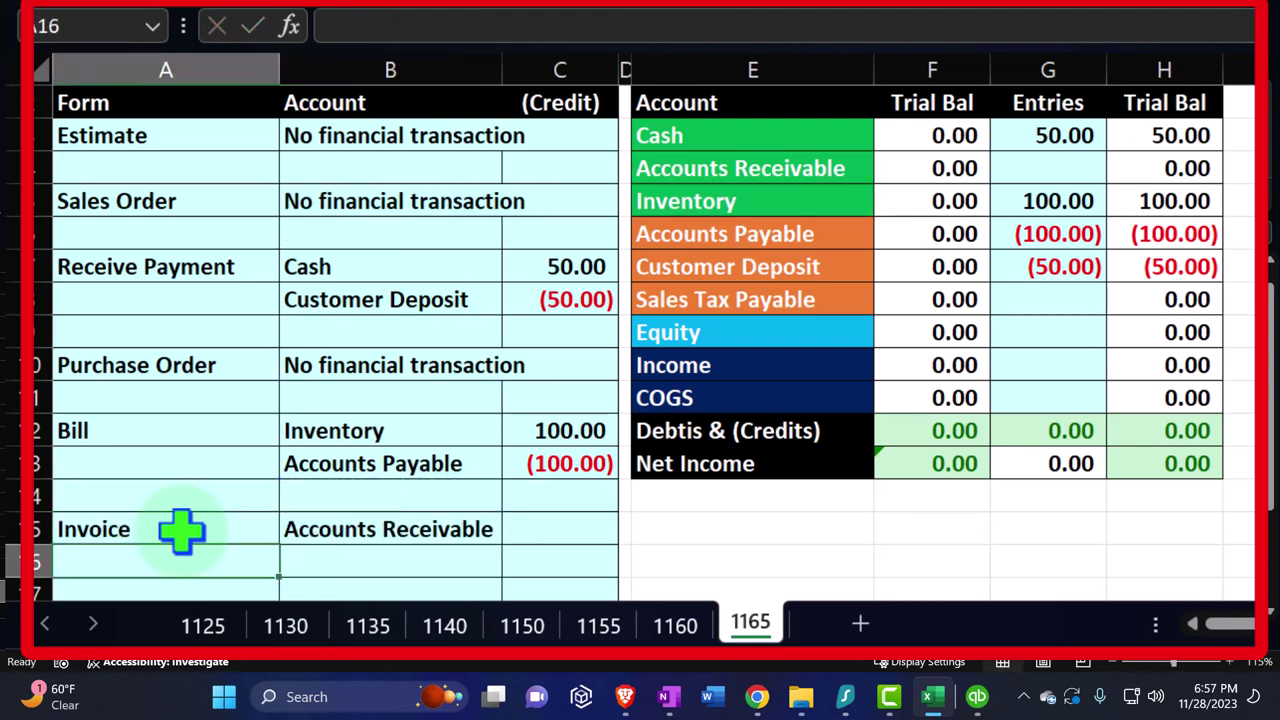
Link B16 to the Income account name in the trial balance and enter 175 in C16
key(Tab)
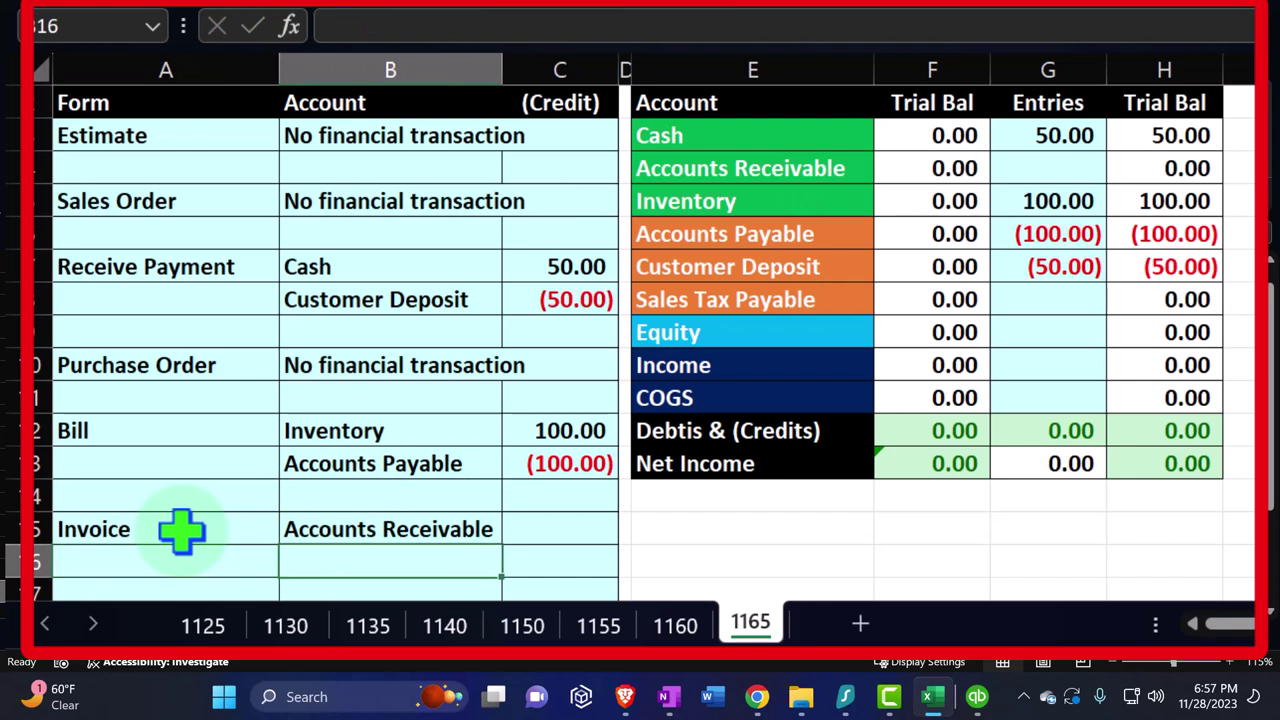
text(=)
key(Right)
key(Right)
key(Right)
key(Up)
key(Up)
key(Up)
key(Up)
key(Up)
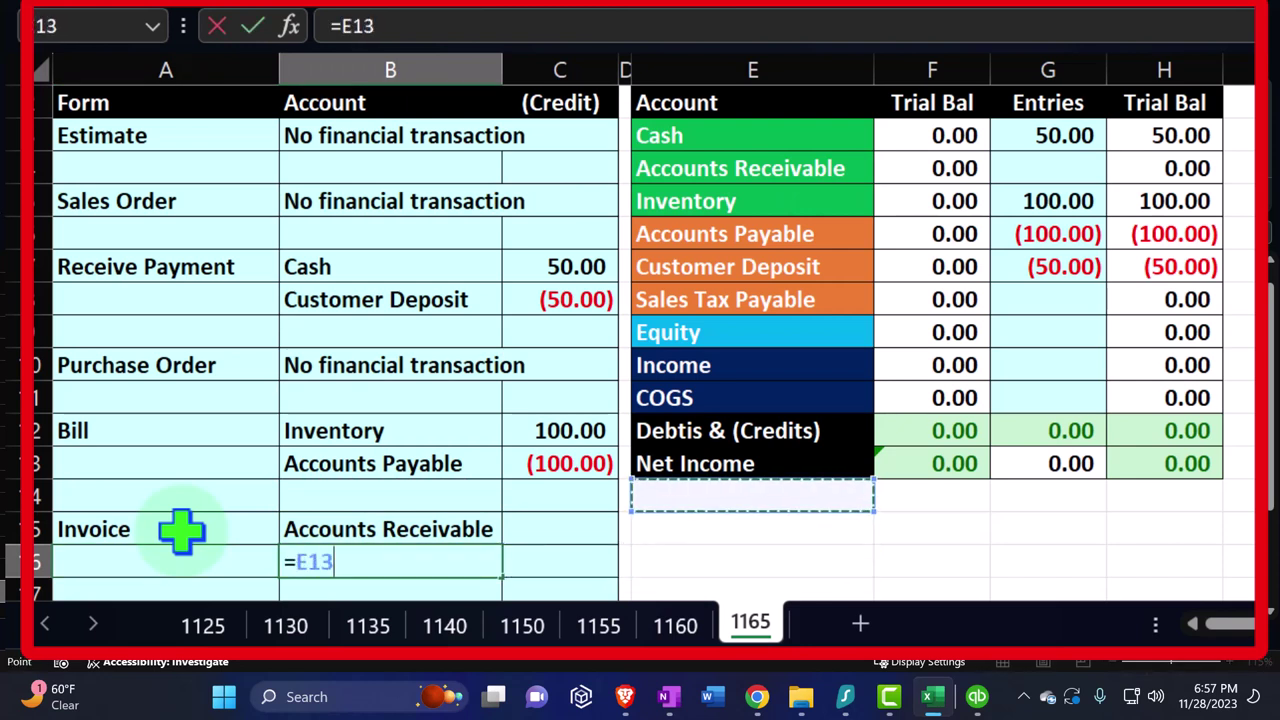
key(Up)
key(Tab)
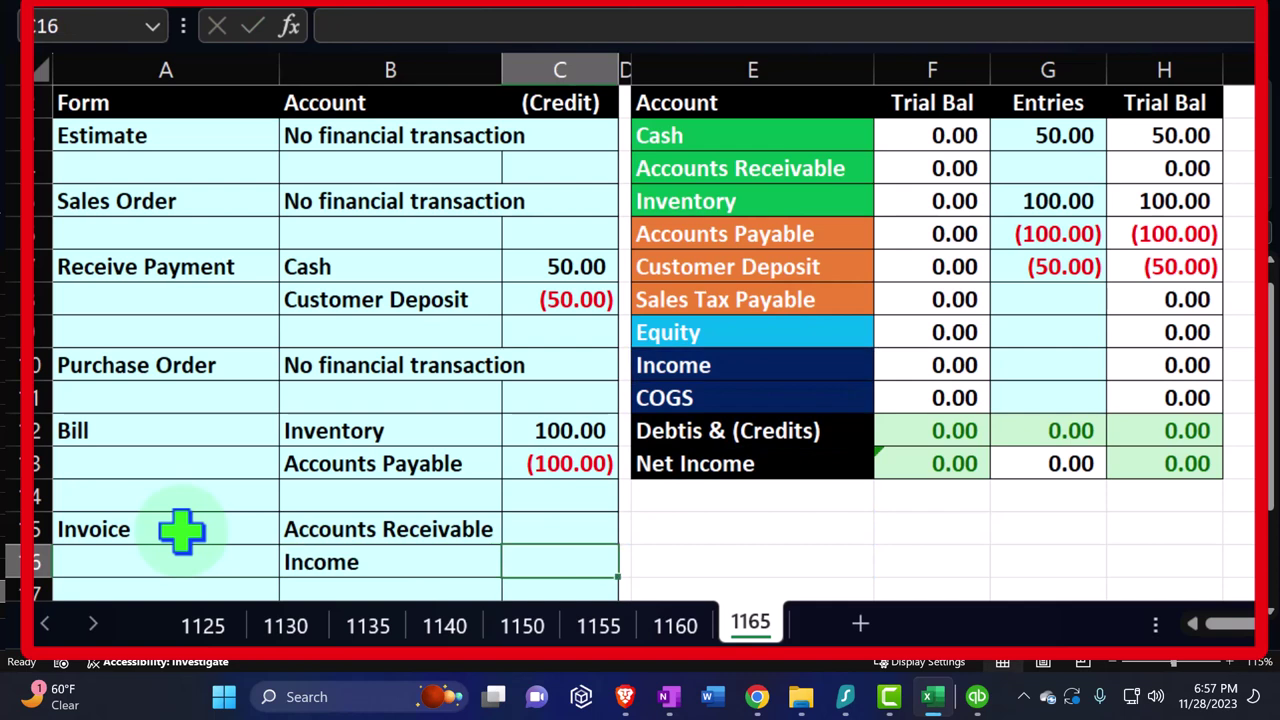
text(175)
key(Return)
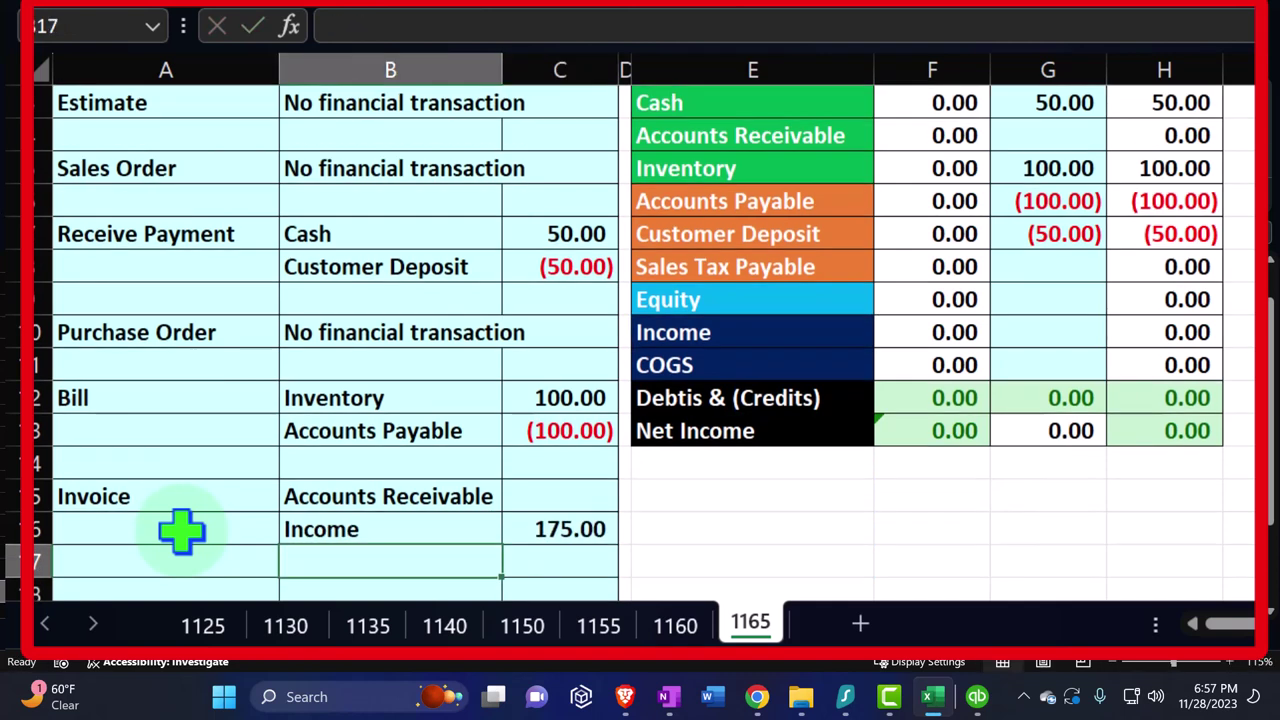
Link B17 to the Sales Tax Payable account name in the trial balance
text(=)
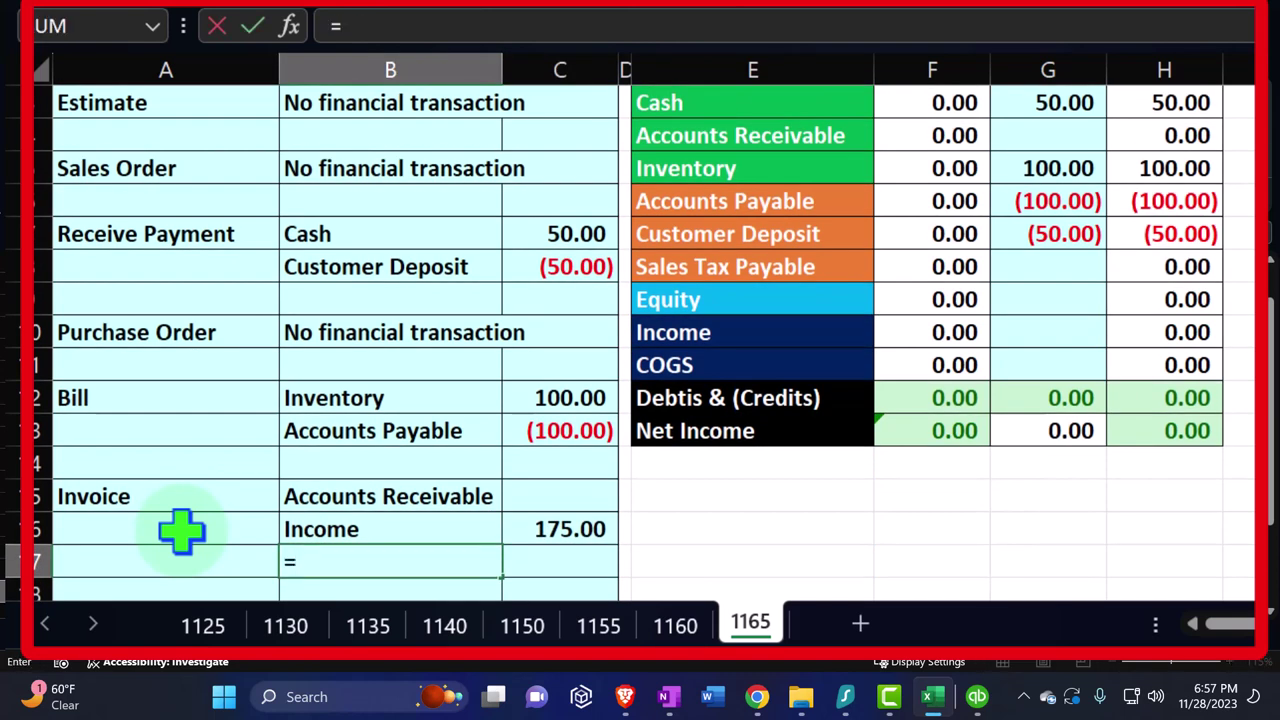
key(Right)
key(Right)
key(Right)
key(Up)
key(Up)
key(Up)
key(Up)
key(Up)
key(Up)
key(Up)
key(Up)
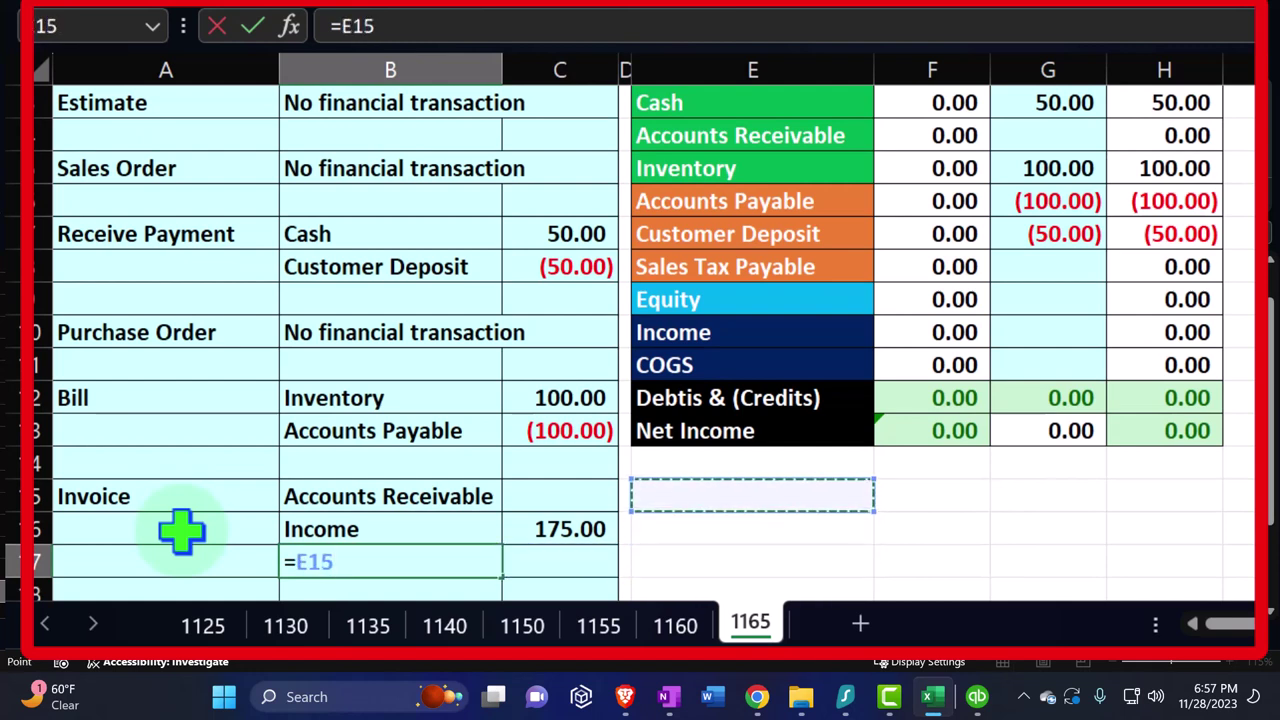
key(Up)
key(Return)
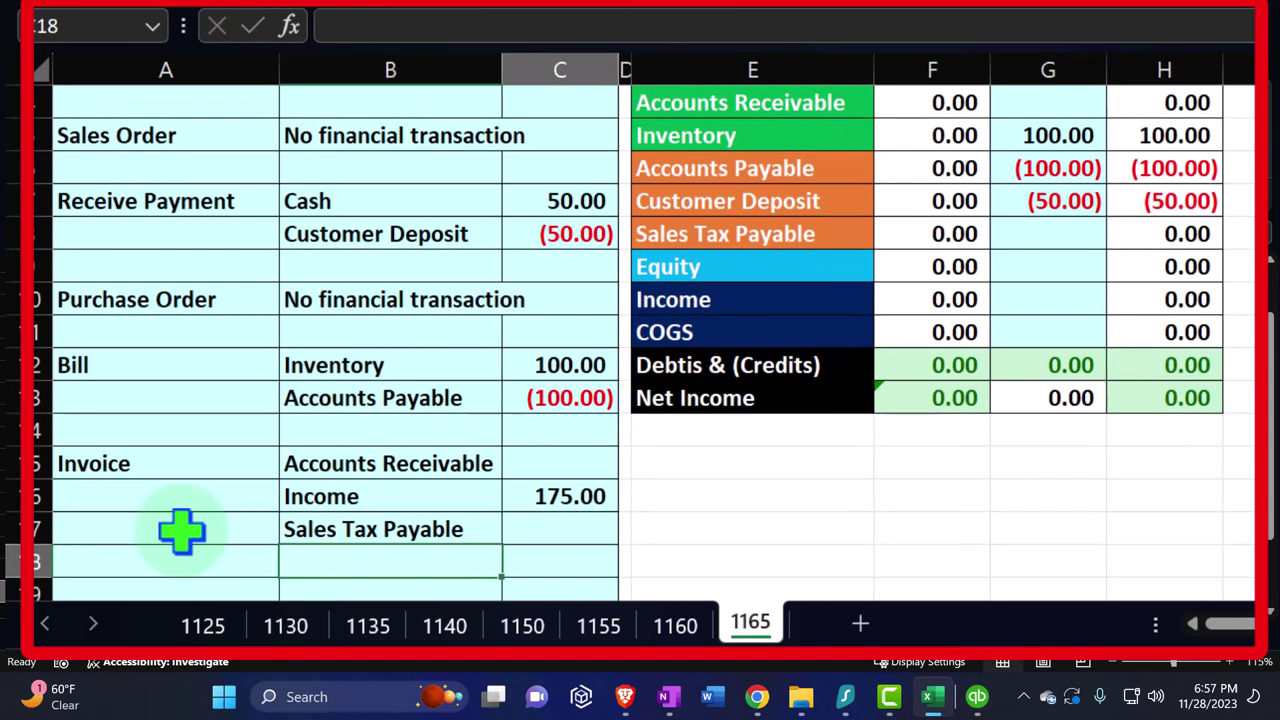
Check the invoice in QuickBooks, return to Excel and change the Income amount in C16 to -175
key(super+Down)
click(977, 697)
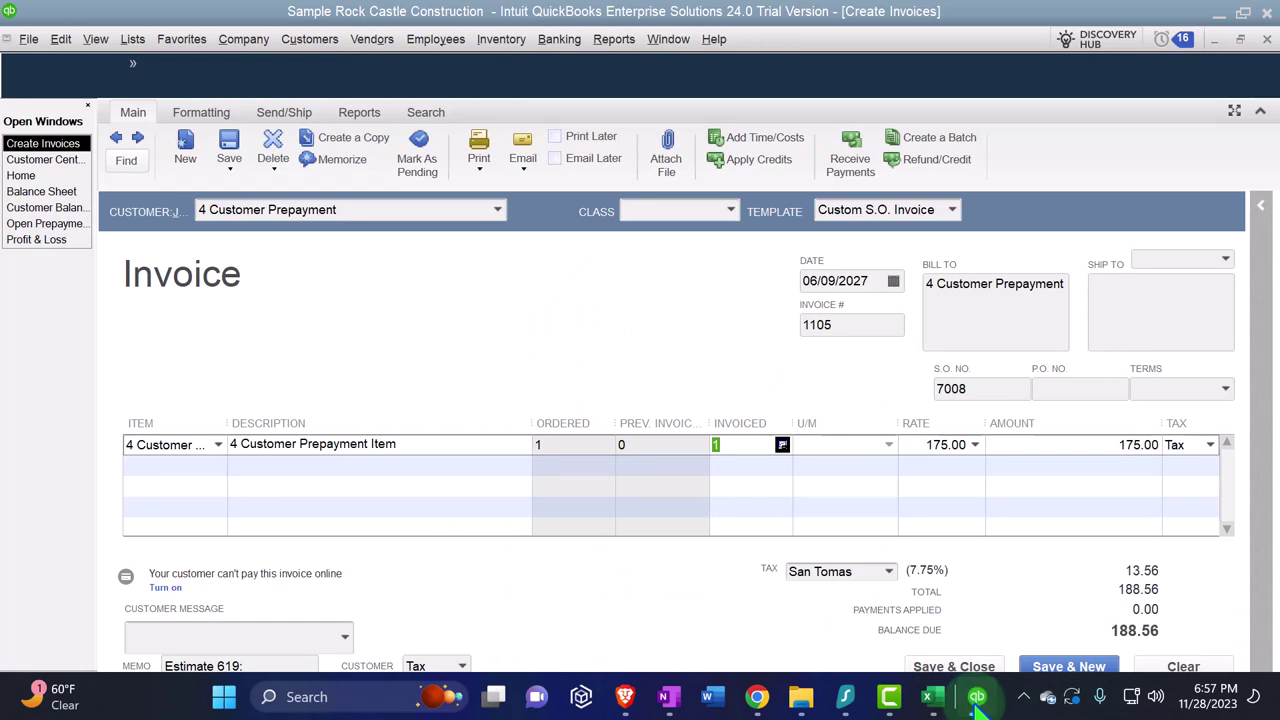
click(977, 697)
click(408, 560)
double_click(412, 540)
text(-)
key(Return)
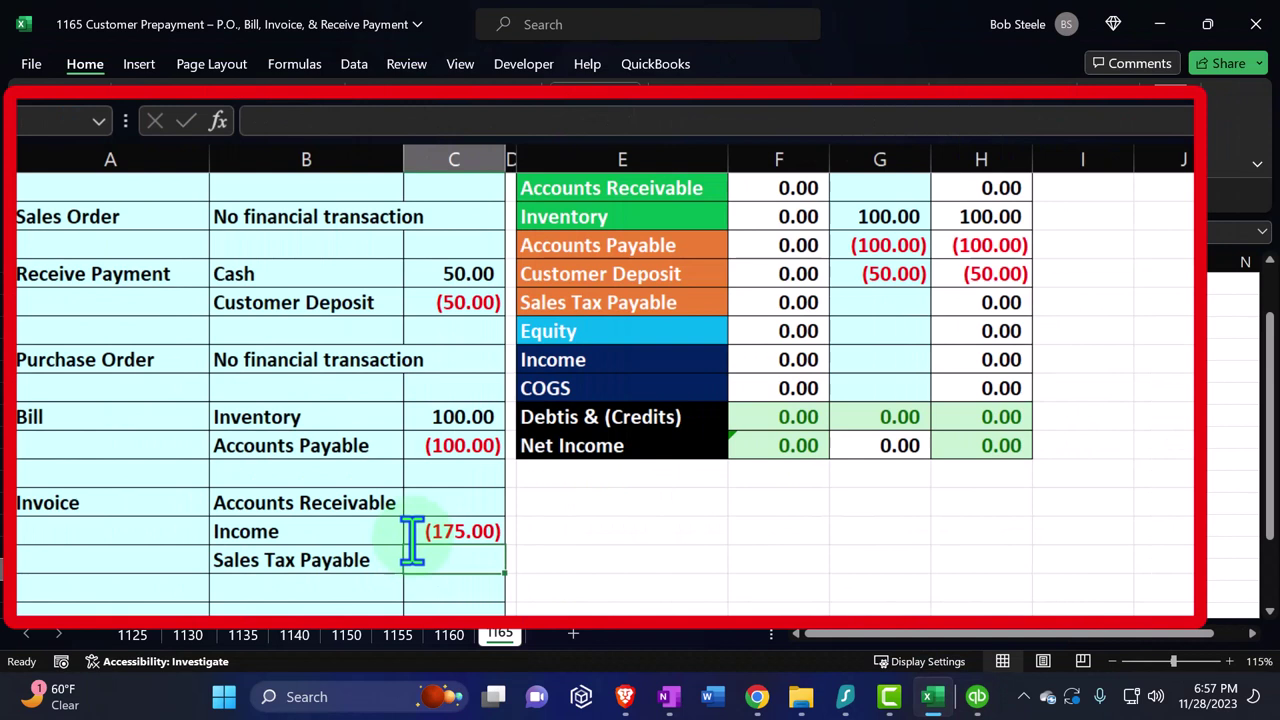
Enter a Sales Tax Payable formula in C17 multiplying C16 by 0.0075, and correct the rate to 0.075
text(=)
click(412, 531)
text(*0.0075)
key(Return)
key(Up)
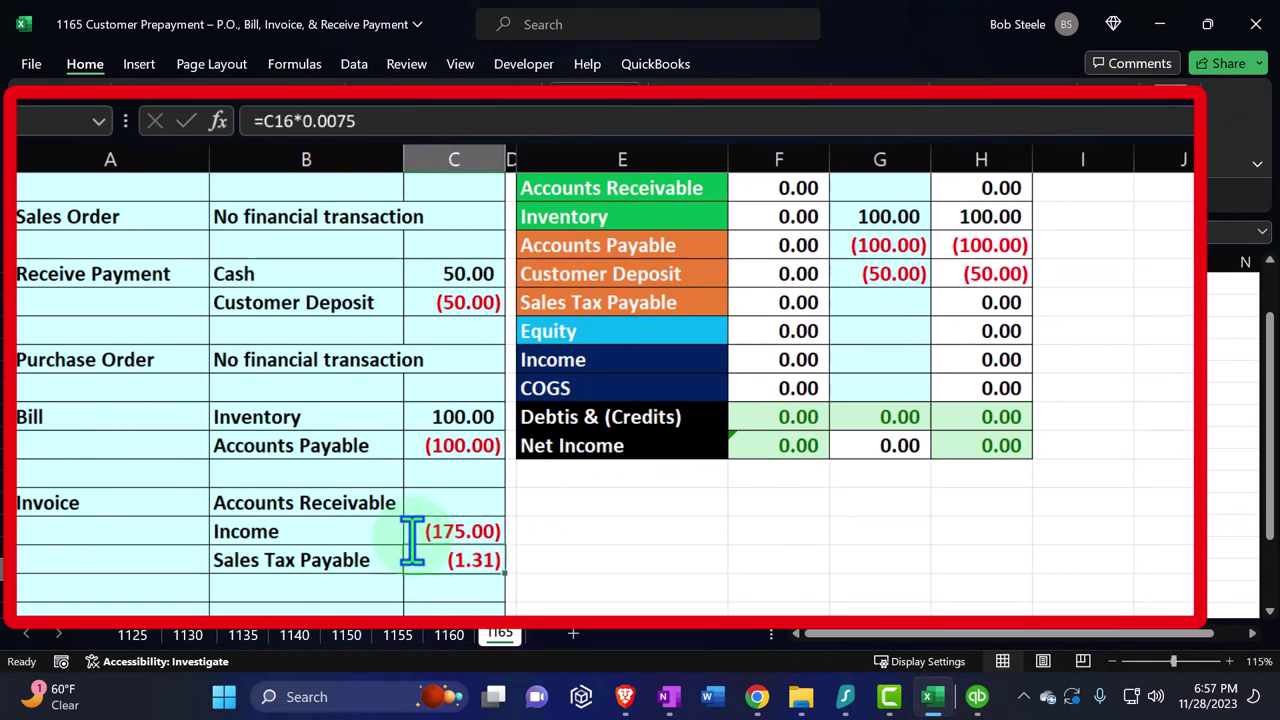
double_click(465, 558)
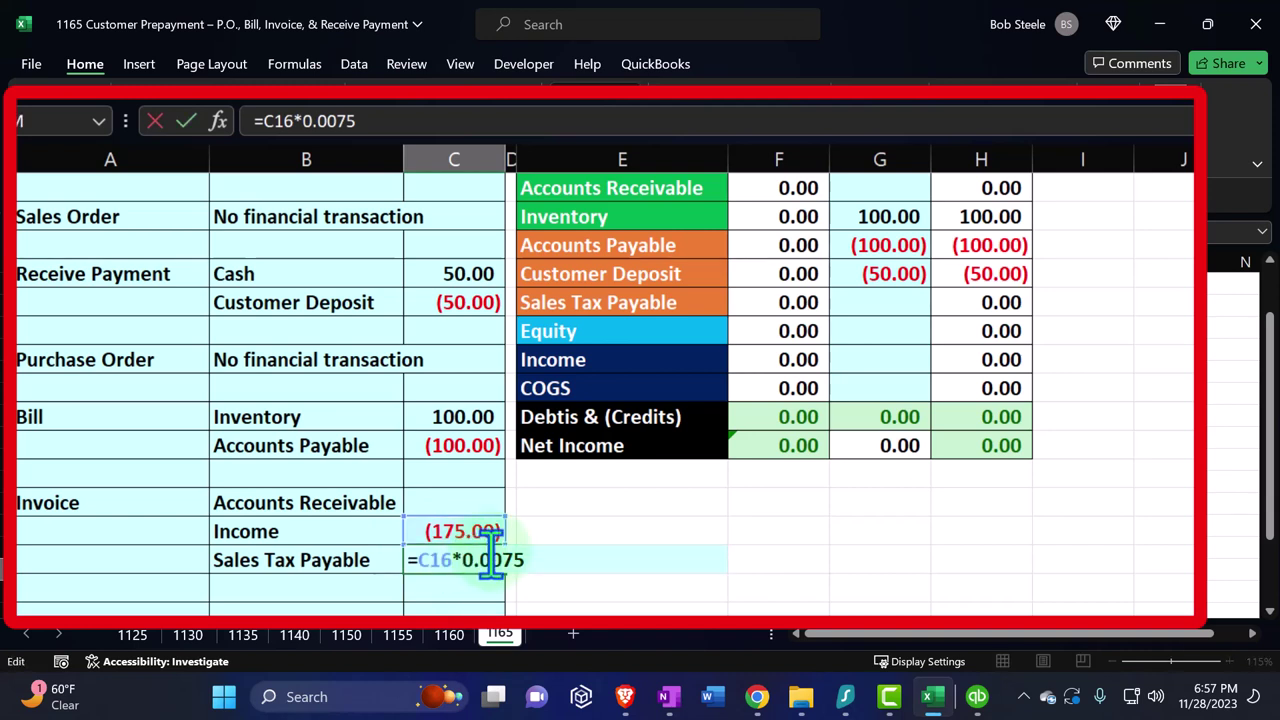
key(Return)
key(Up)
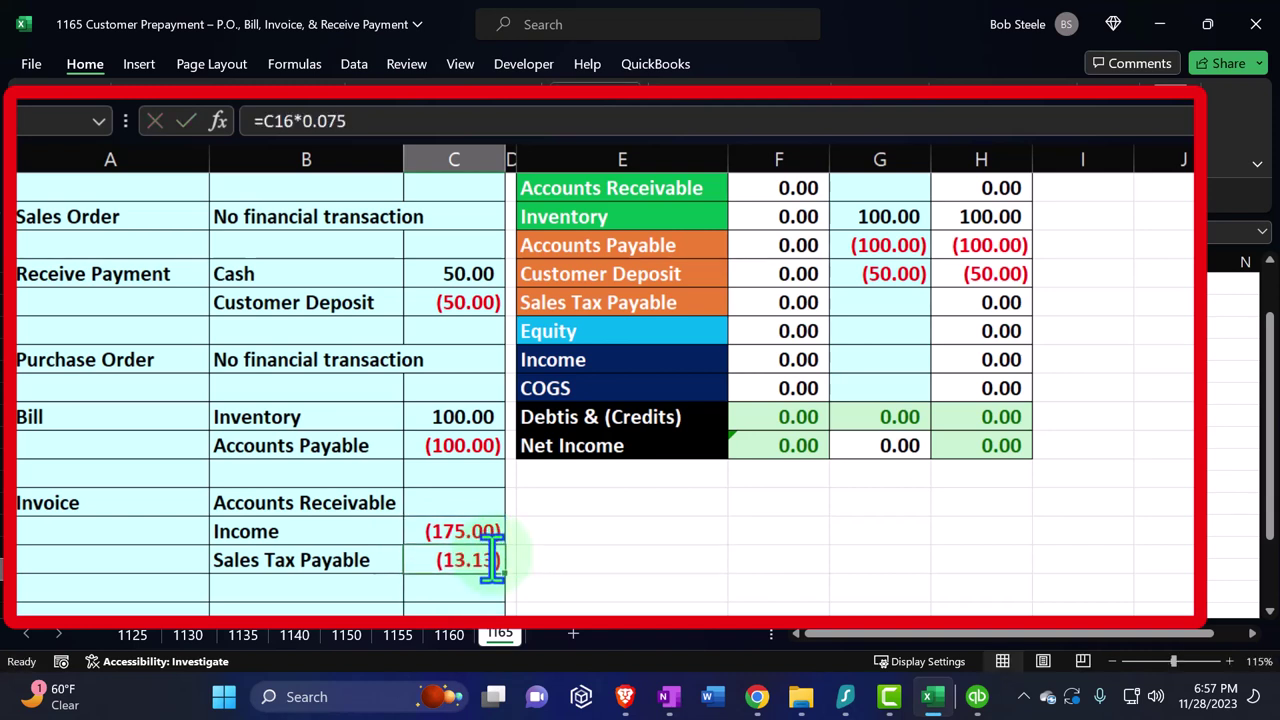
Calculate the Accounts Receivable amount in C15 as the negative sum of C16:C17
click(466, 492)
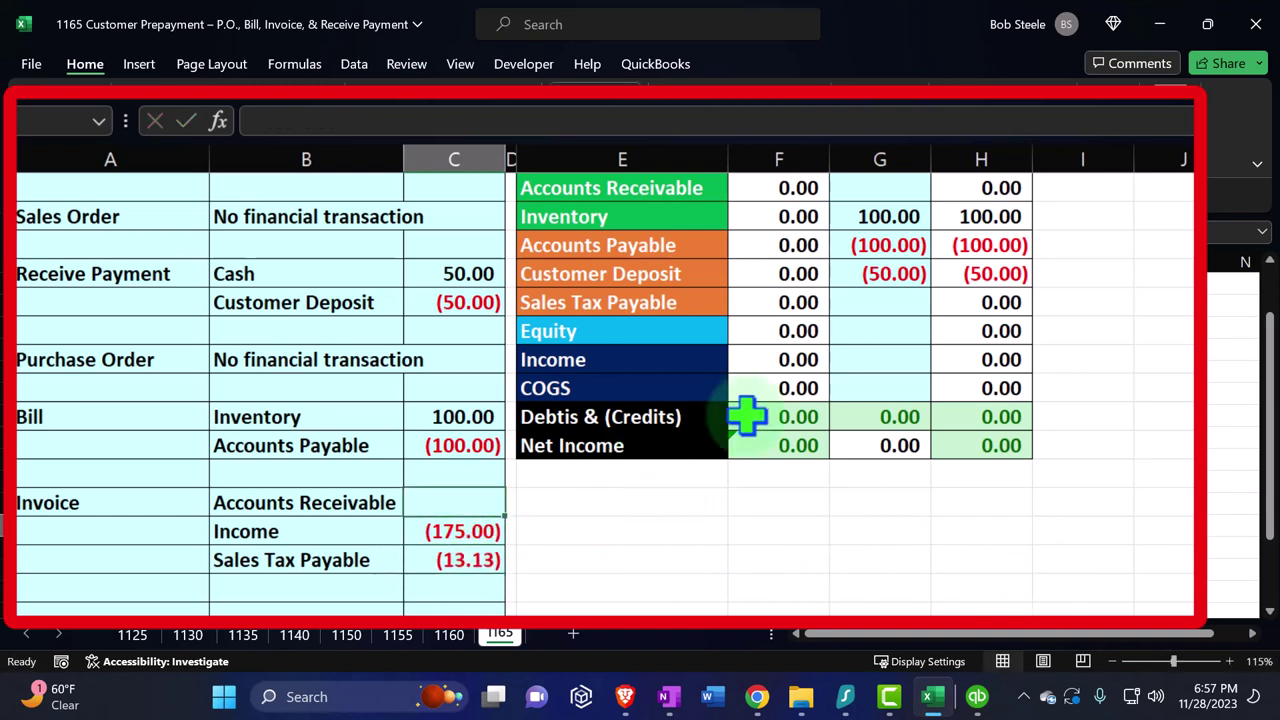
text(-sum()
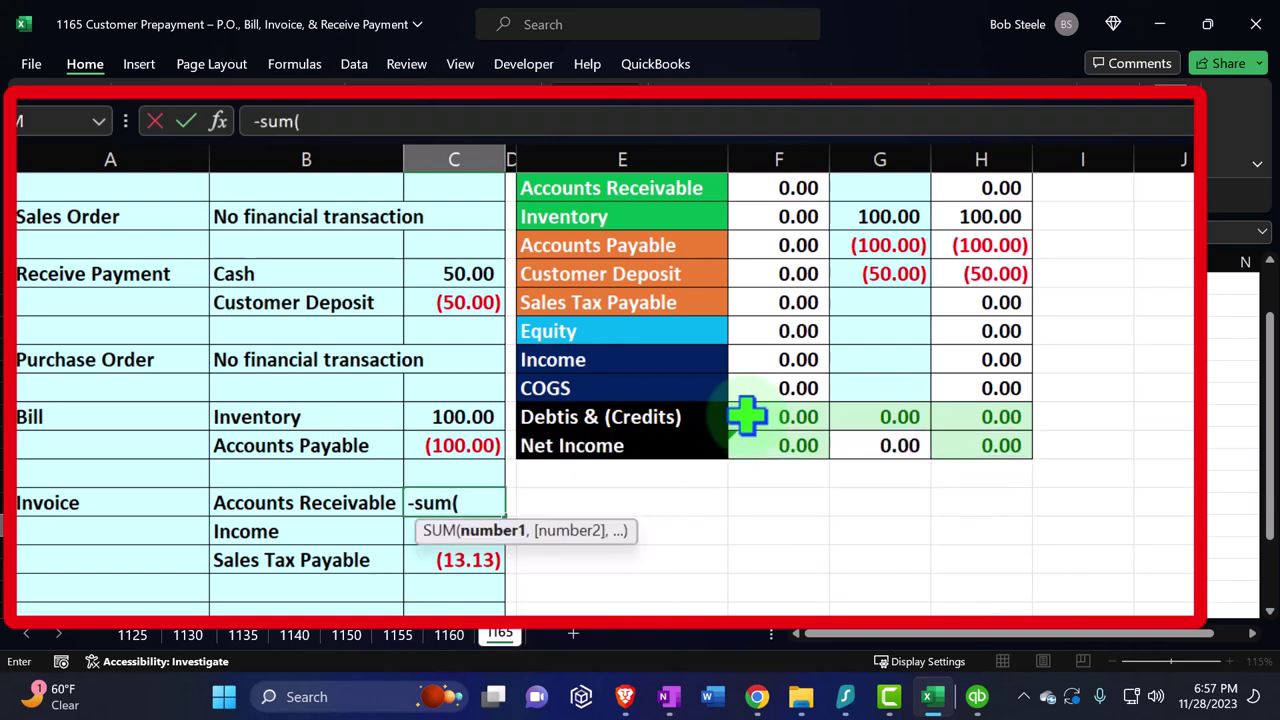
key(shift+Down)
key(Down)
key(shift+Down)
key(Return)
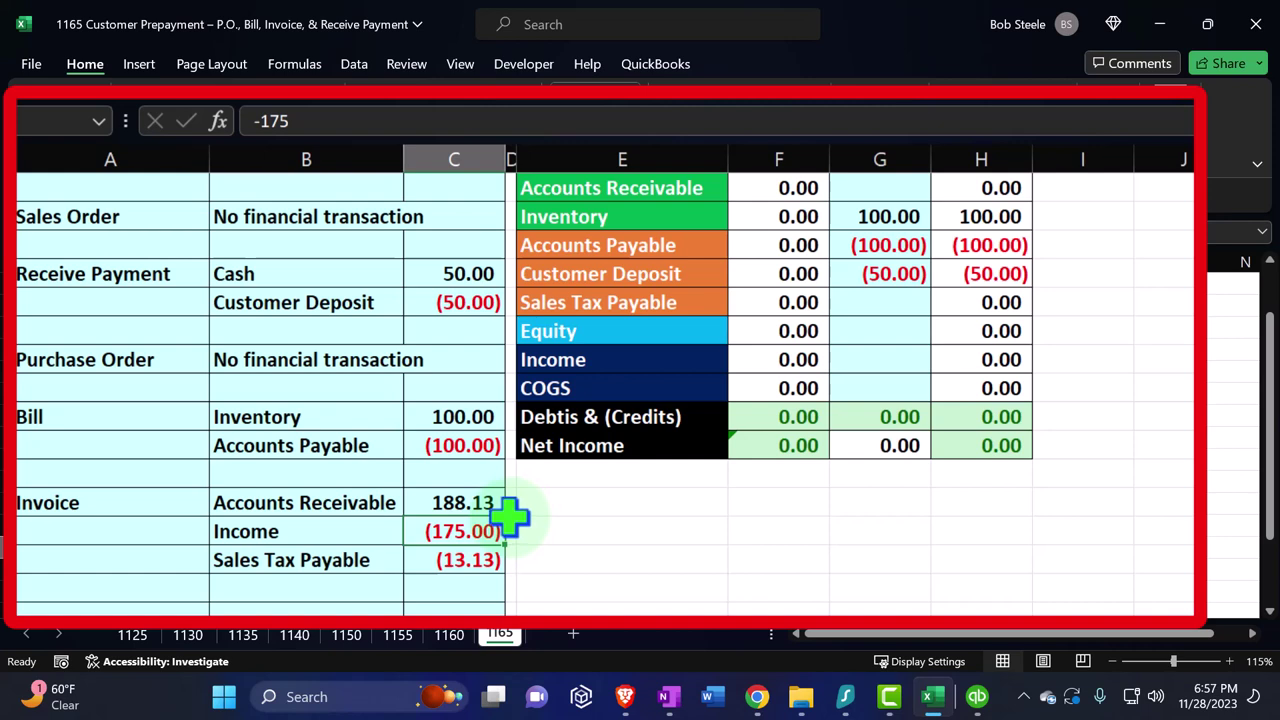
Check the invoice's tax rate in QuickBooks and correct the rate in the C17 formula to 7.75%
click(977, 697)
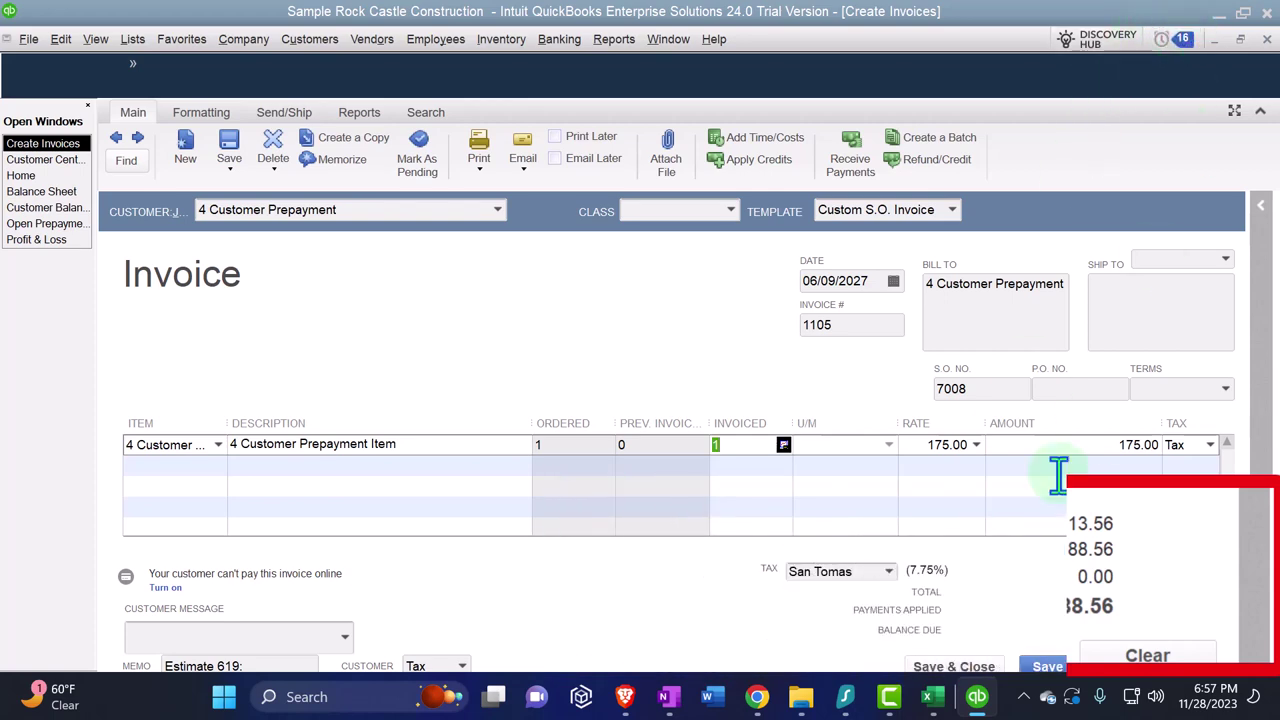
click(932, 697)
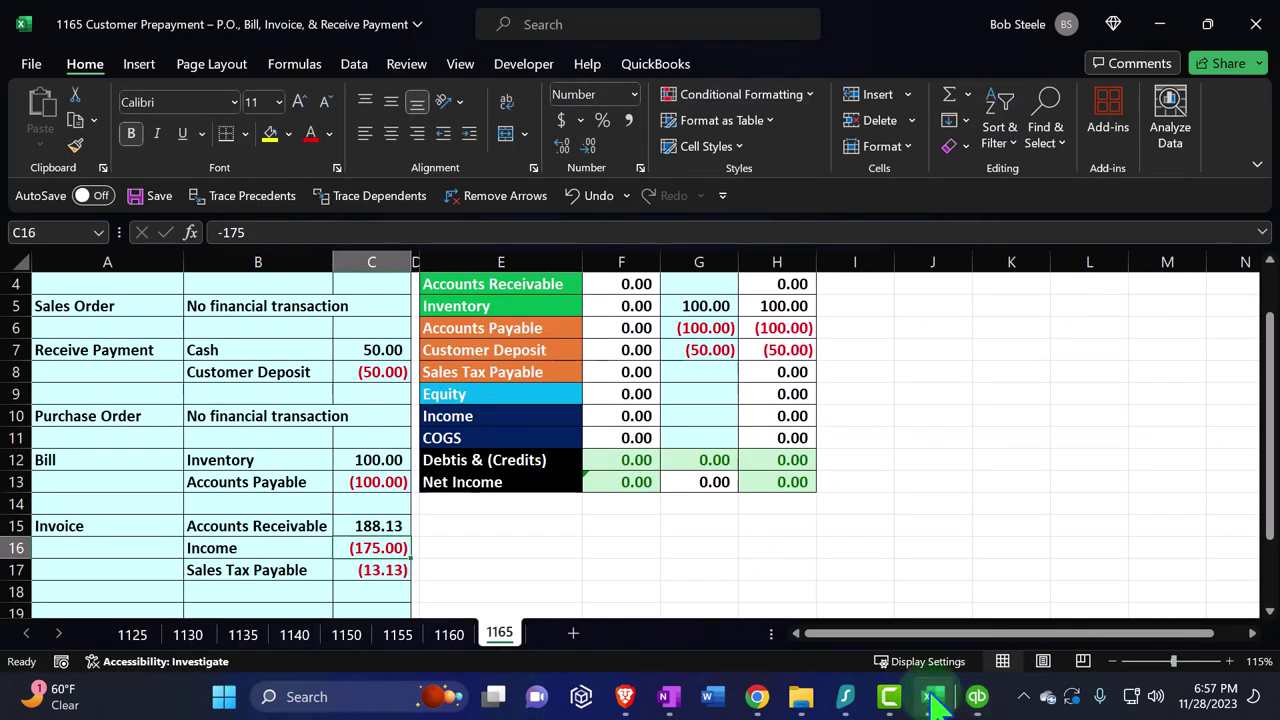
double_click(408, 570)
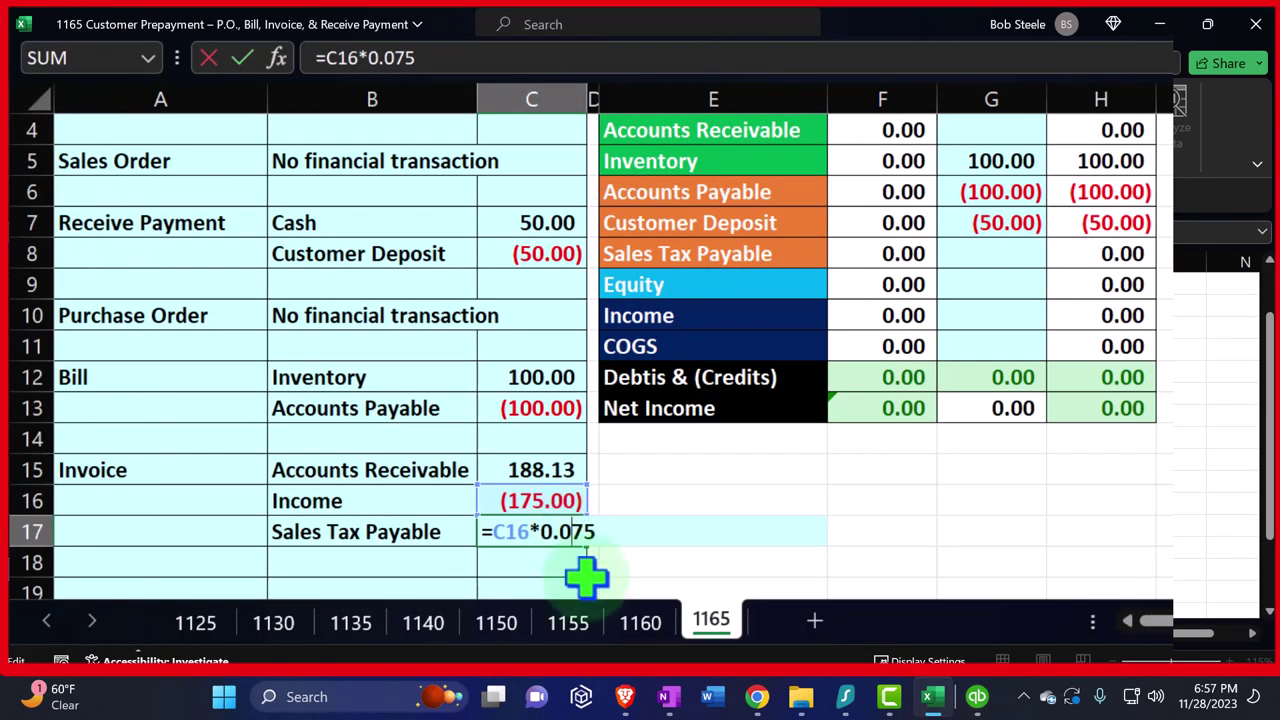
key(Return)
click(563, 468)
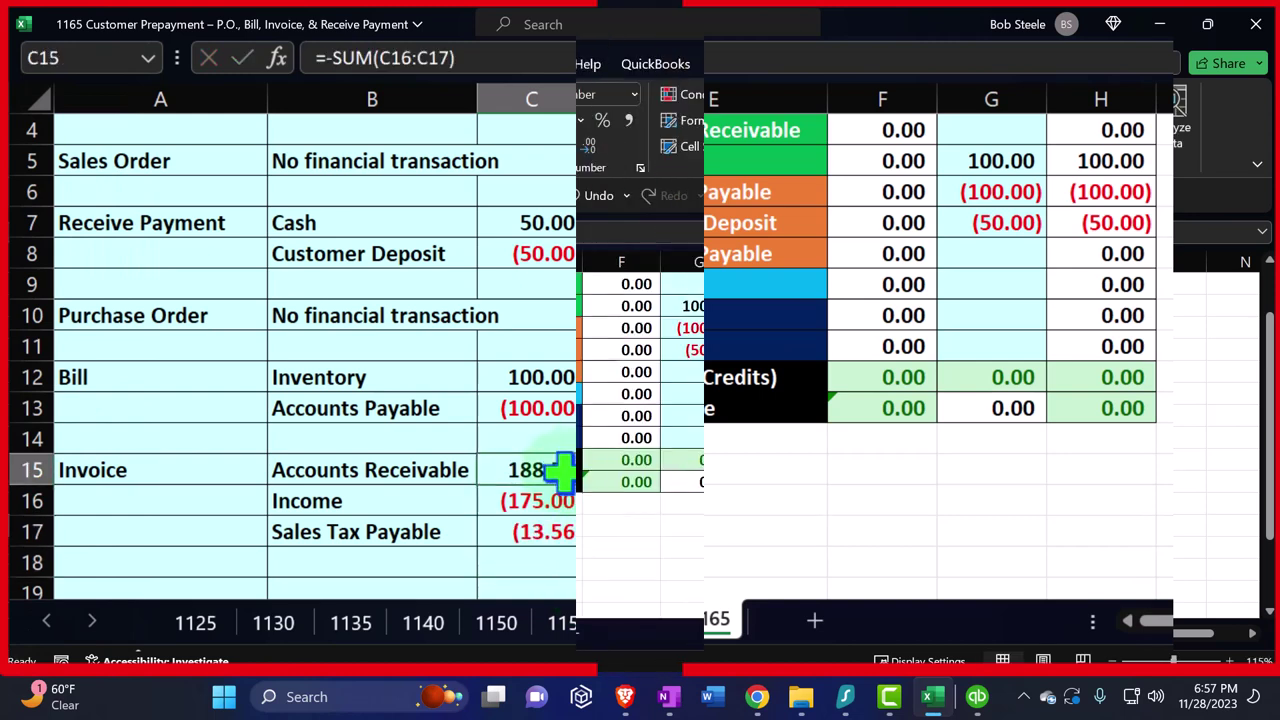
Compare the QuickBooks invoice total with the Excel invoice entry and return to cell B19 below that entry
click(977, 697)
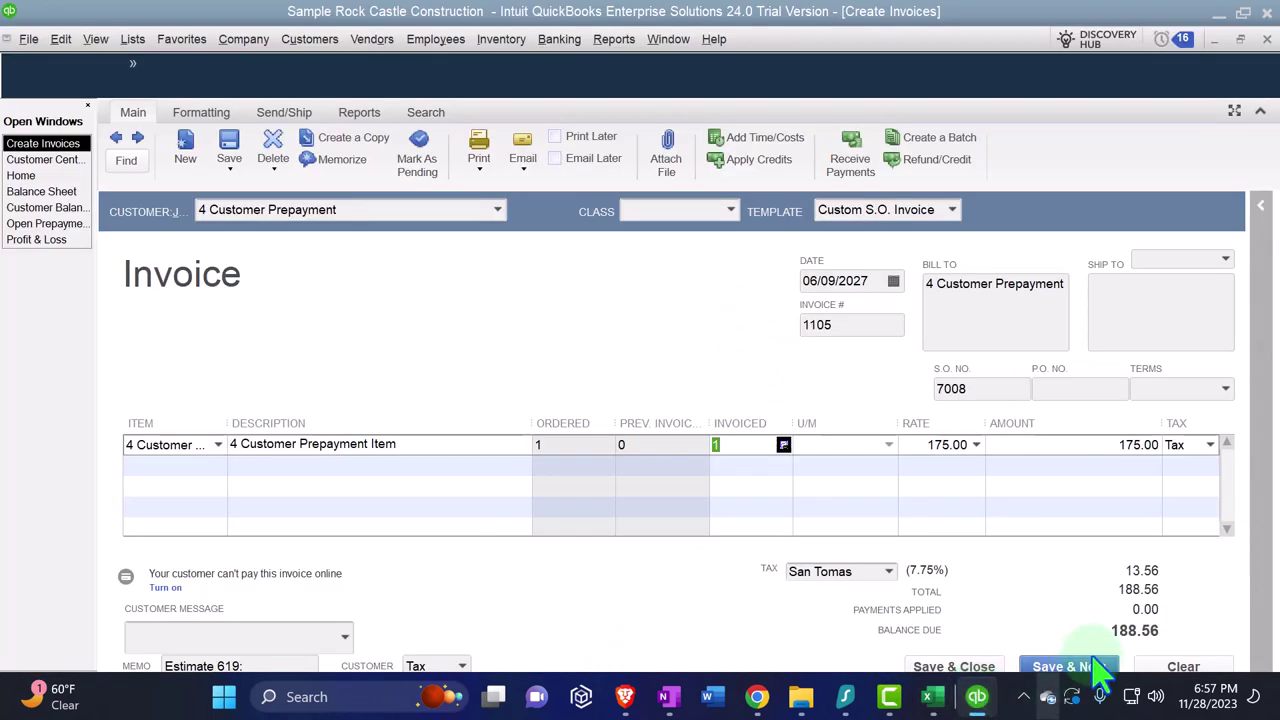
click(980, 700)
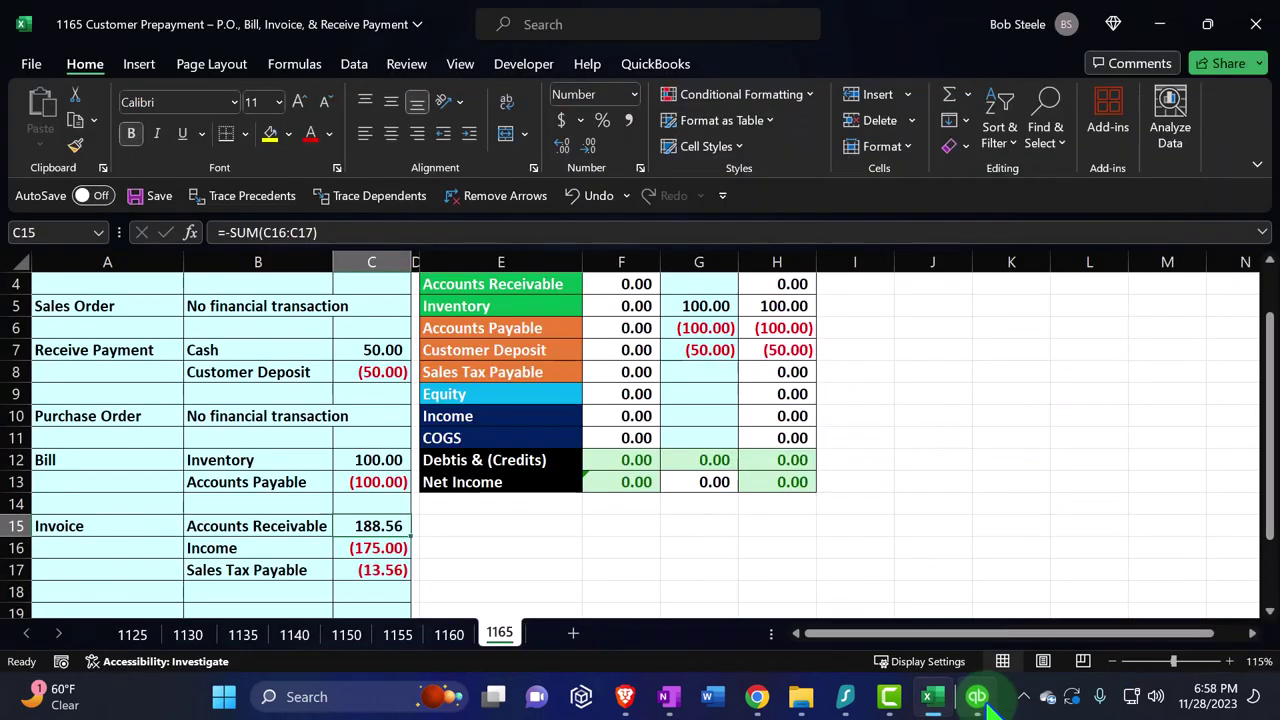
click(238, 606)
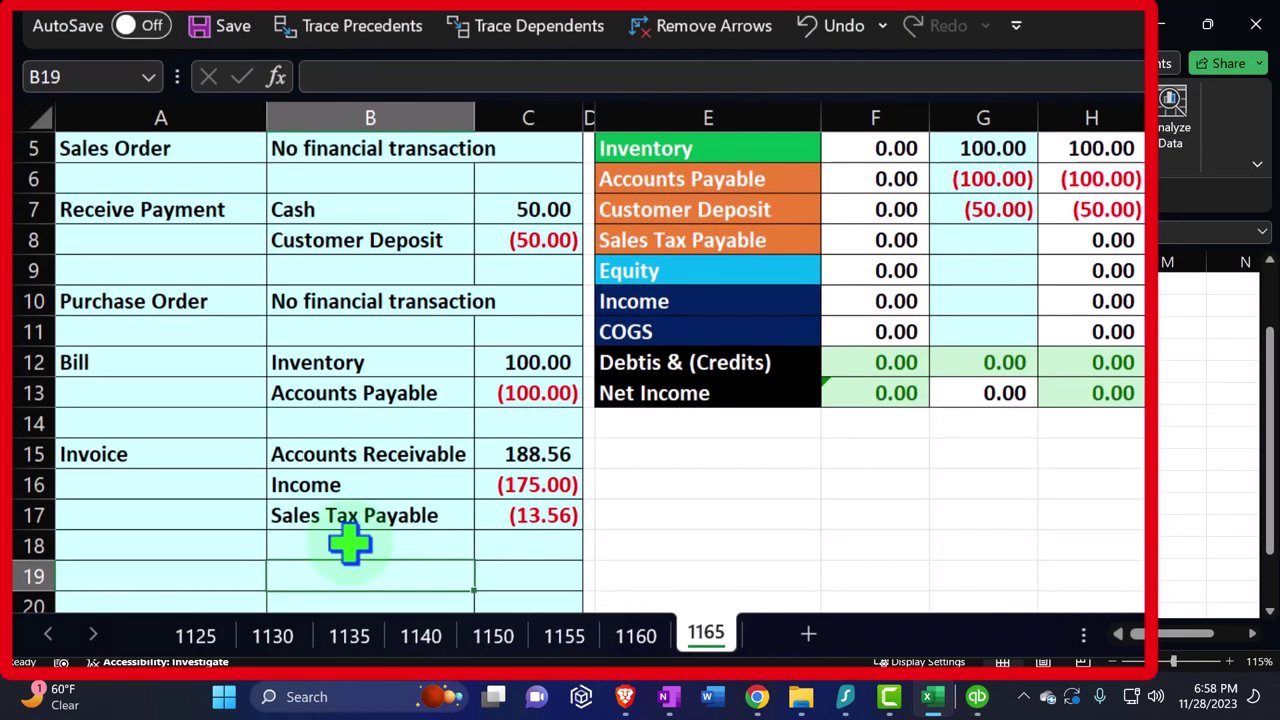
Label the cost entry in B19 by referencing the COGS account name from the trial balance
text(=)
key(Right)
key(Right)
key(Up)
key(Up)
key(Up)
key(Up)
key(Up)
key(Up)
key(Up)
key(Up)
key(Right)
key(Return)
Set the COGS amount in C19 by referencing the bill's Inventory amount in C12
key(Right)
key(Up)
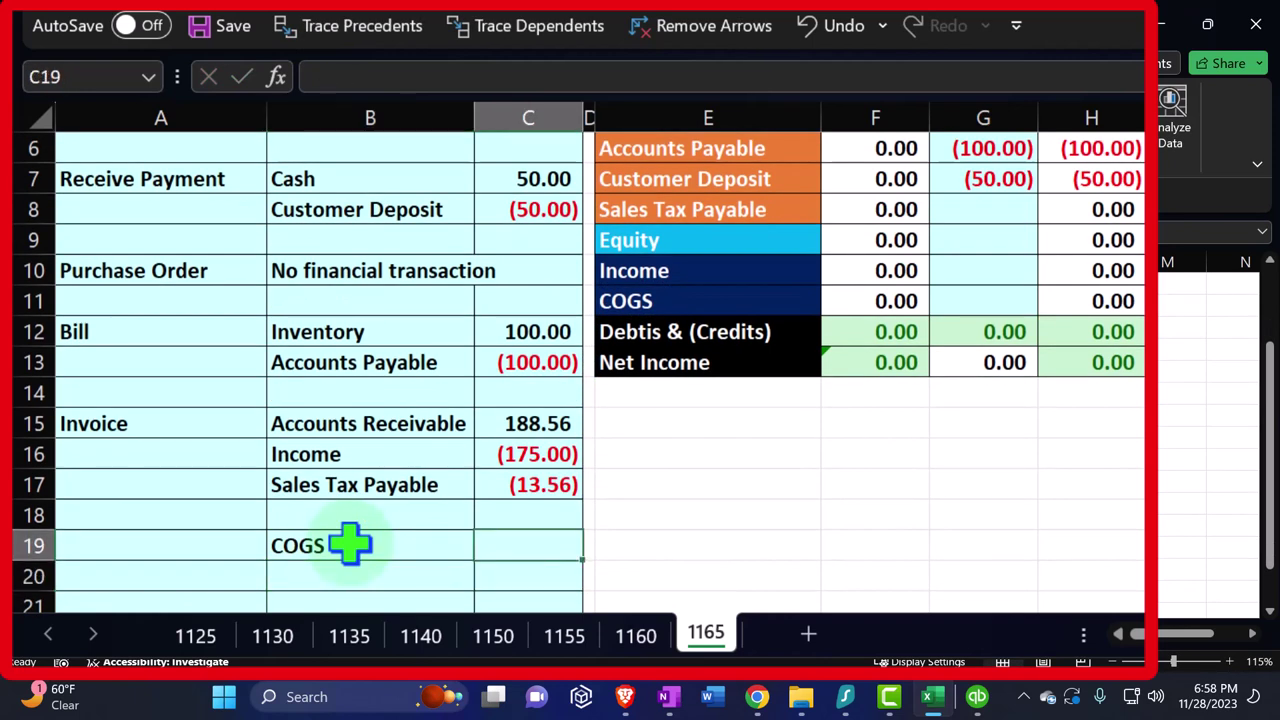
text(=)
key(Up)
key(Up)
key(Up)
key(Up)
key(Up)
key(Up)
key(Up)
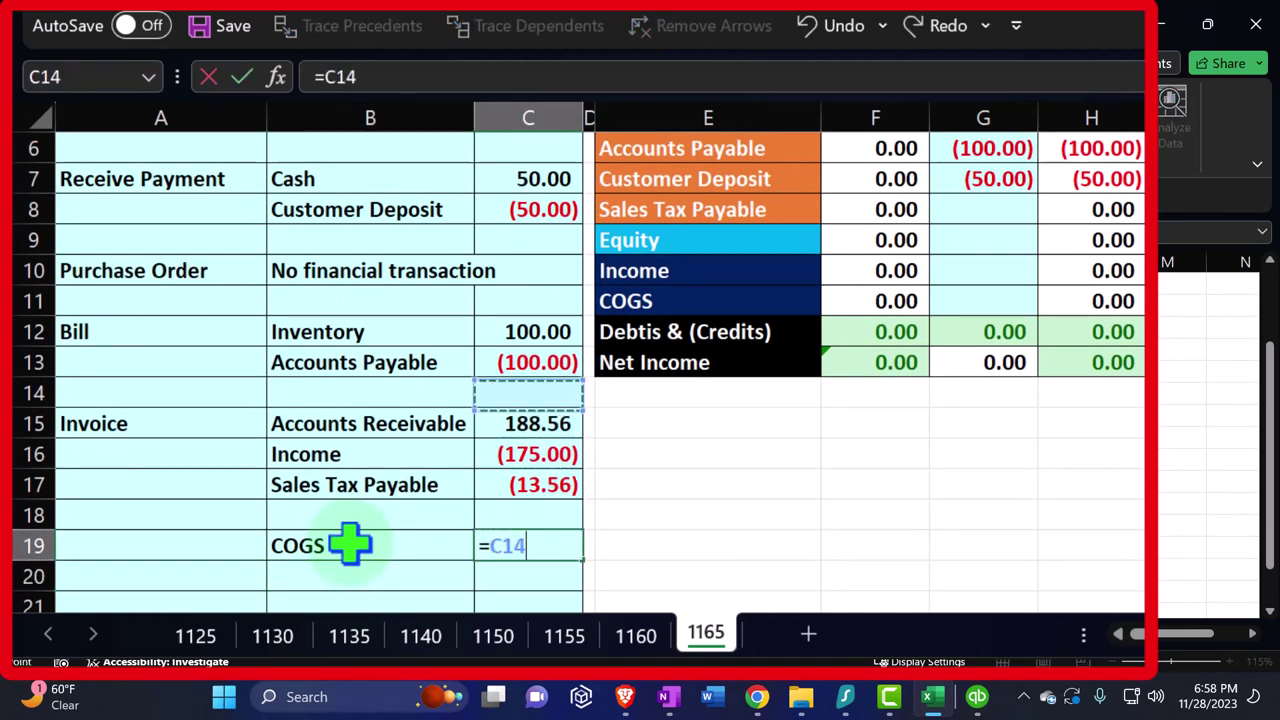
key(Return)
Label B20 as Inventory by referencing the account name in E5
key(Left)
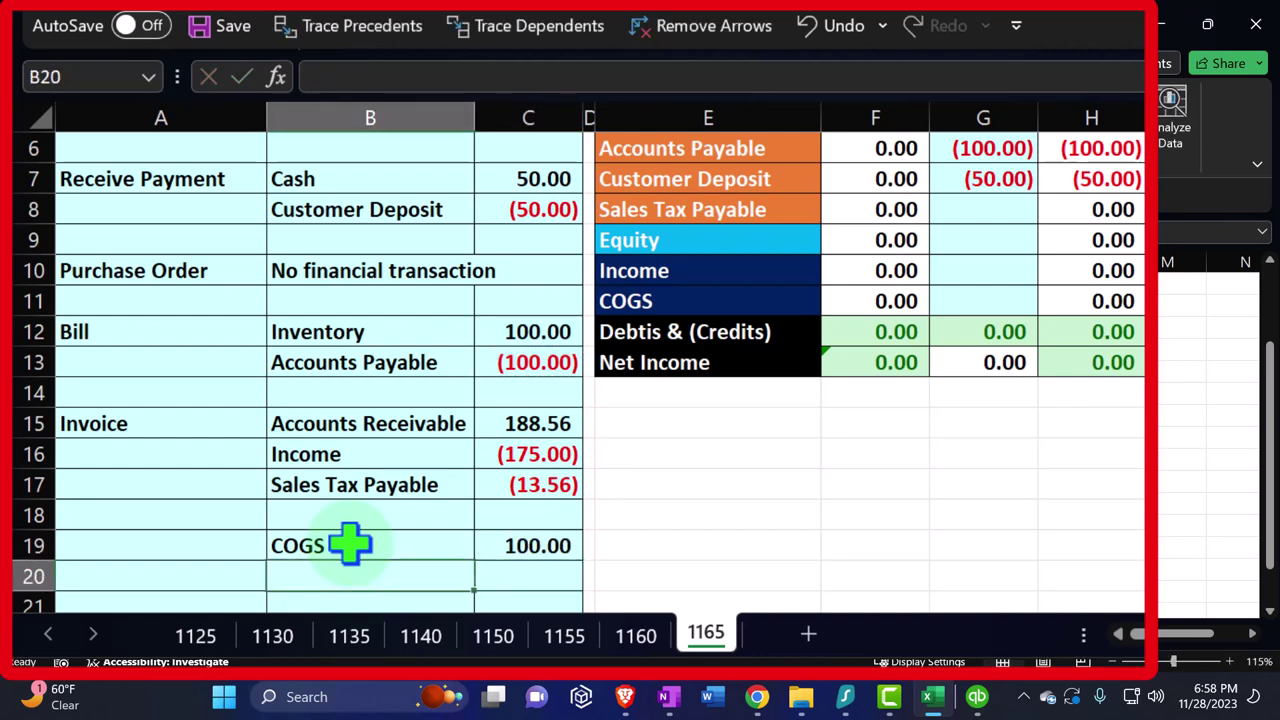
text(=)
key(Right)
key(Right)
key(Up)
key(Up)
key(Up)
key(Up)
key(Up)
key(Up)
key(Up)
key(Up)
key(Up)
key(Up)
key(Up)
key(Up)
key(Up)
key(Up)
key(Up)
key(Up)
key(Up)
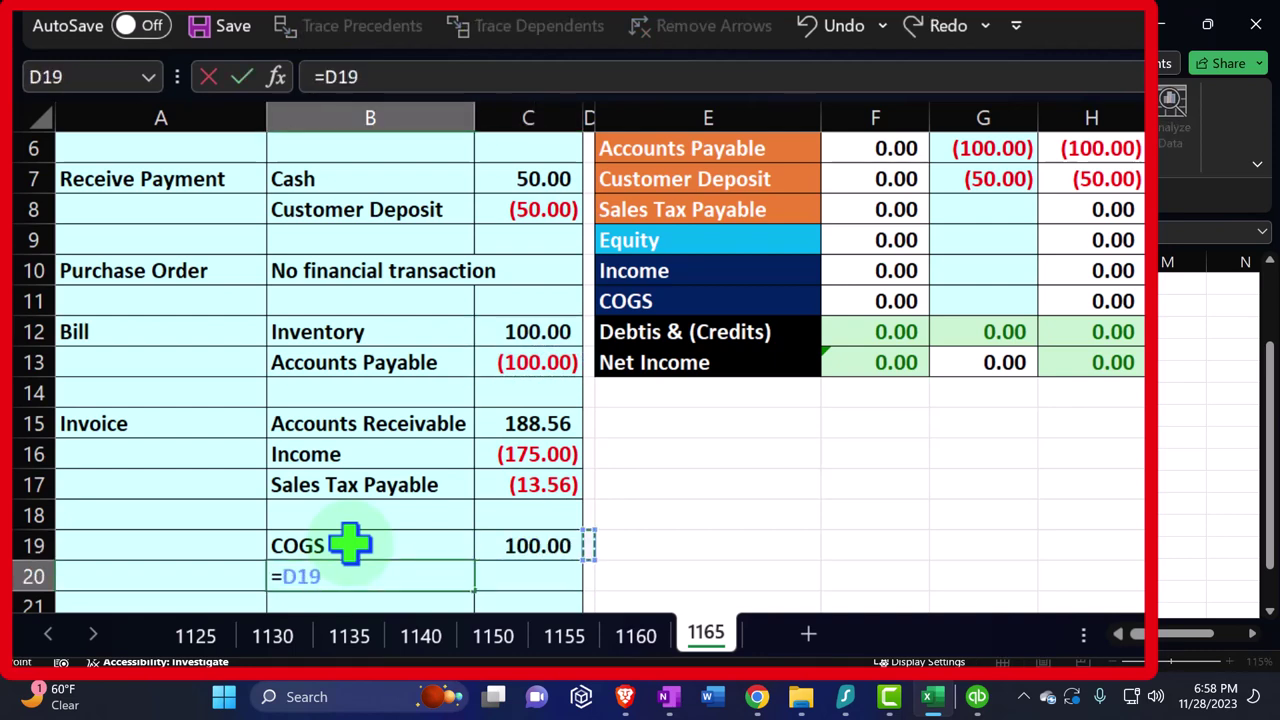
key(Right)
key(Down)
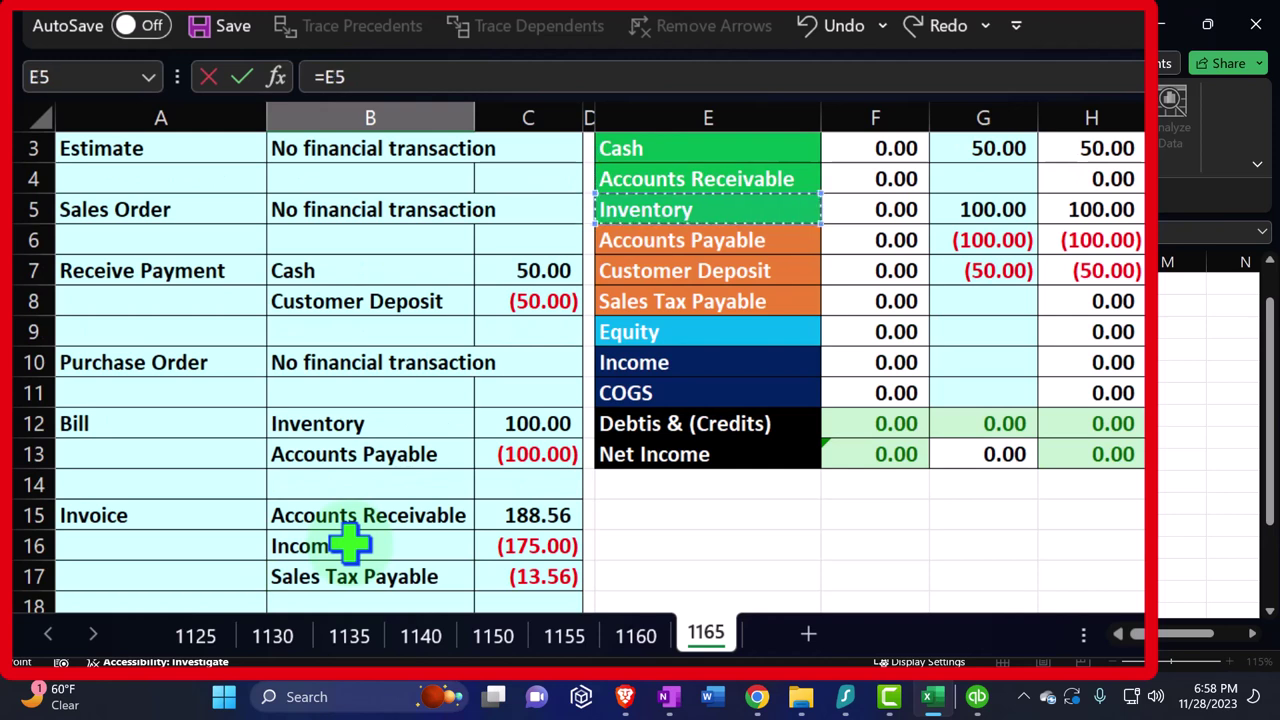
key(Return)
Enter the Inventory credit in C20 as the negative of the COGS amount in C19
key(Up)
key(Right)
text(-)
key(Up)
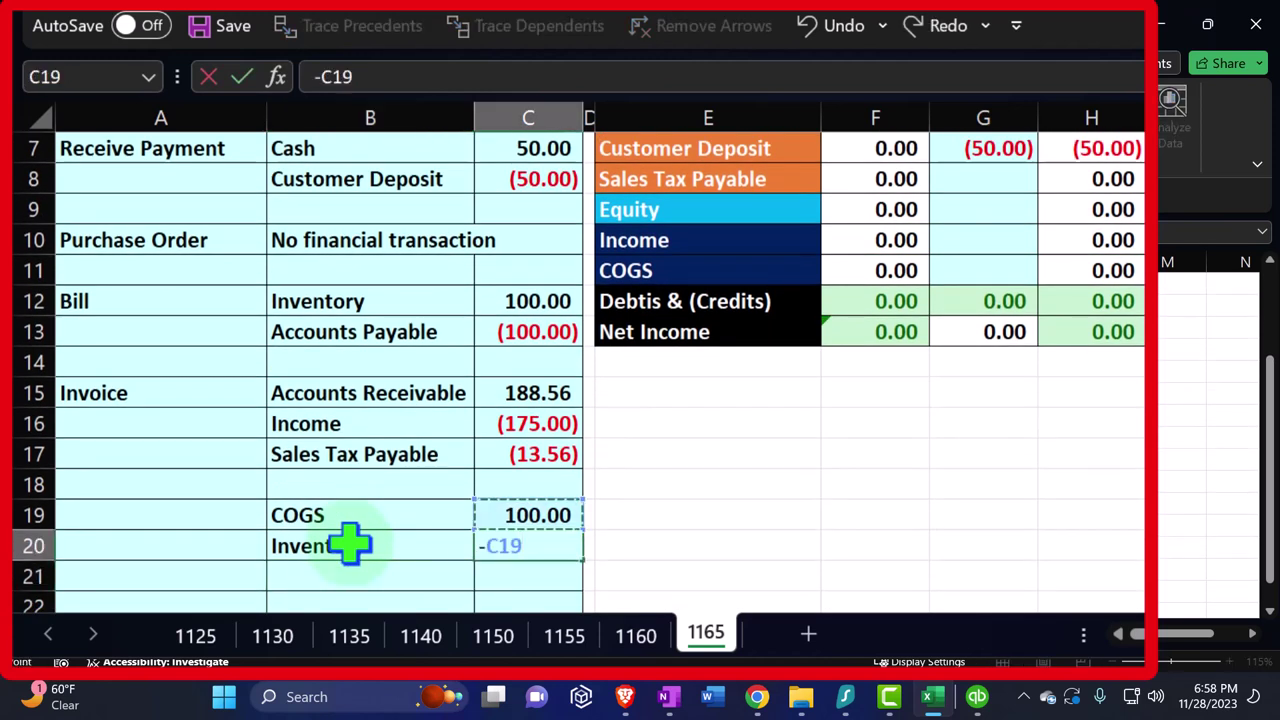
key(Return)
Highlight the invoice's receivable, income and sales tax lines in B15:C17 yellow and display the worksheet in full-screen mode
drag(352, 403, 528, 454)
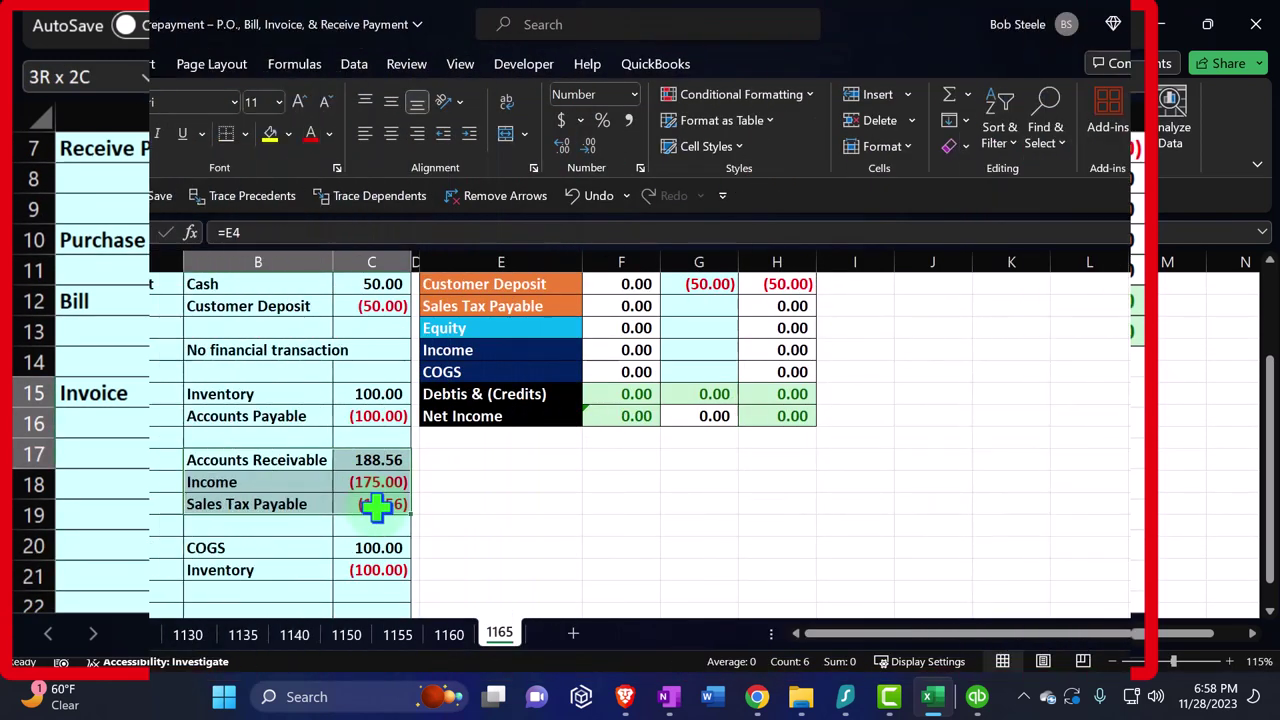
click(270, 134)
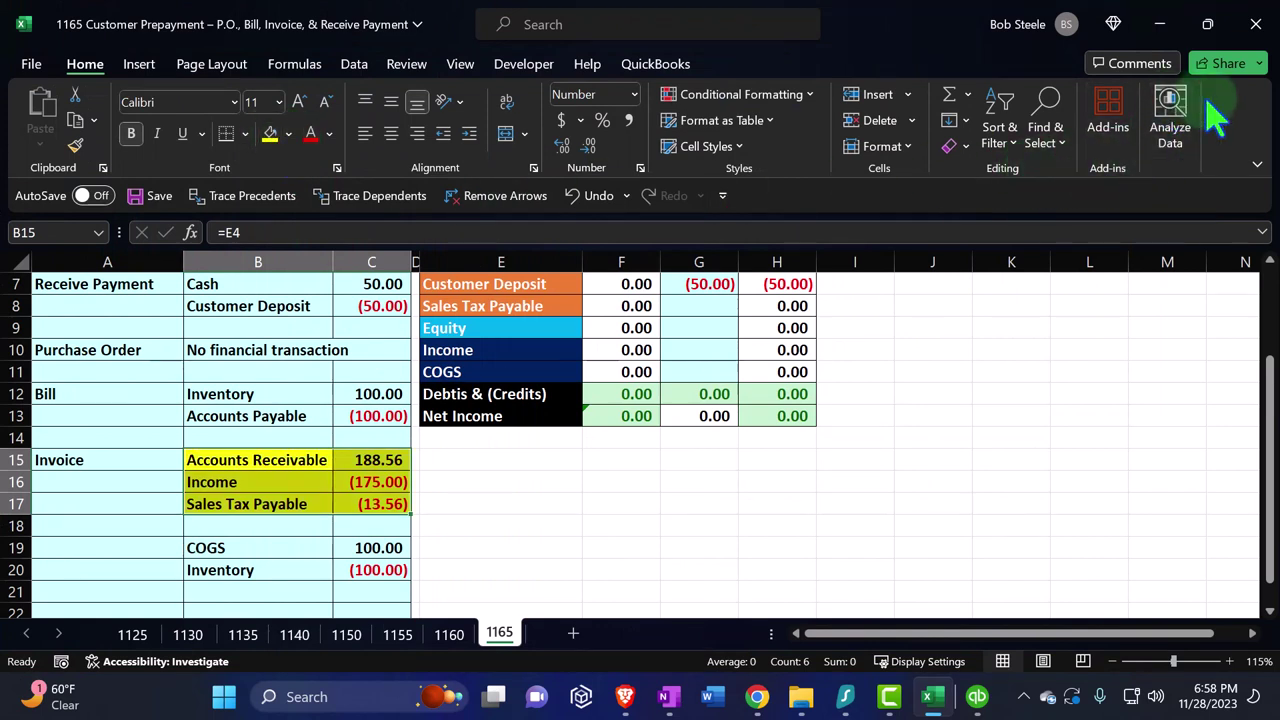
click(1257, 165)
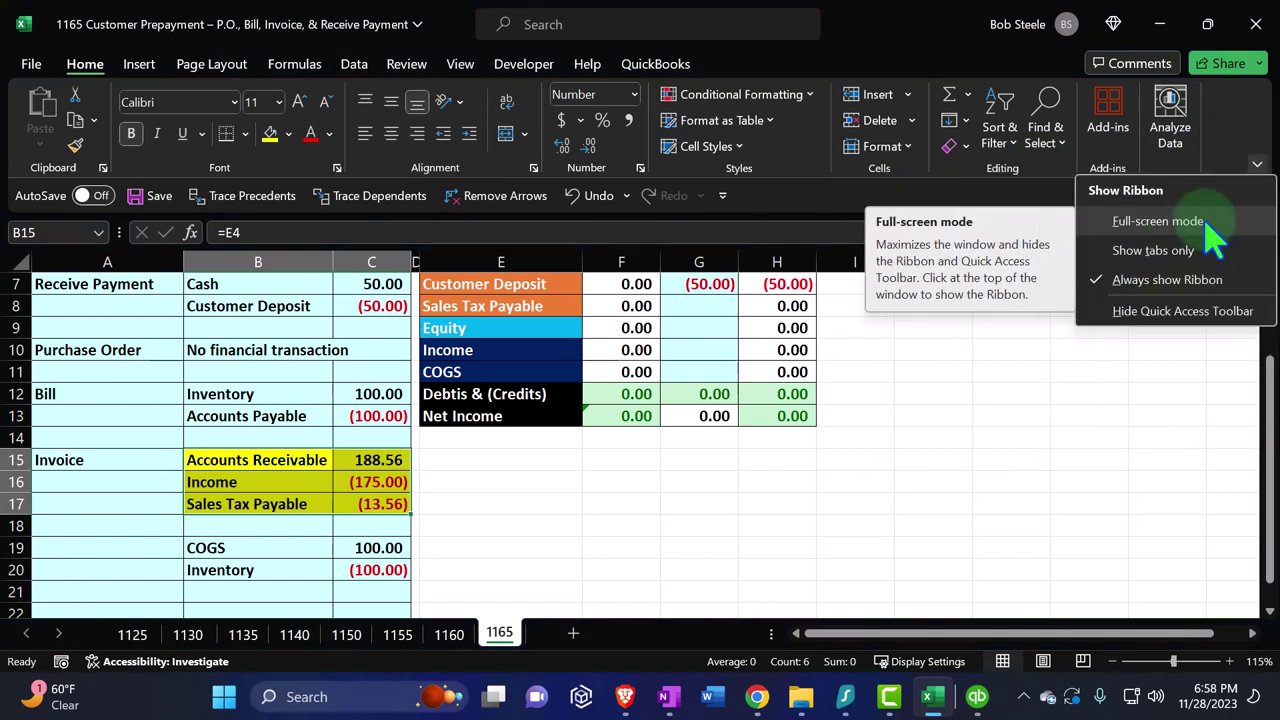
click(1205, 224)
scroll(699, 358, up, 2)
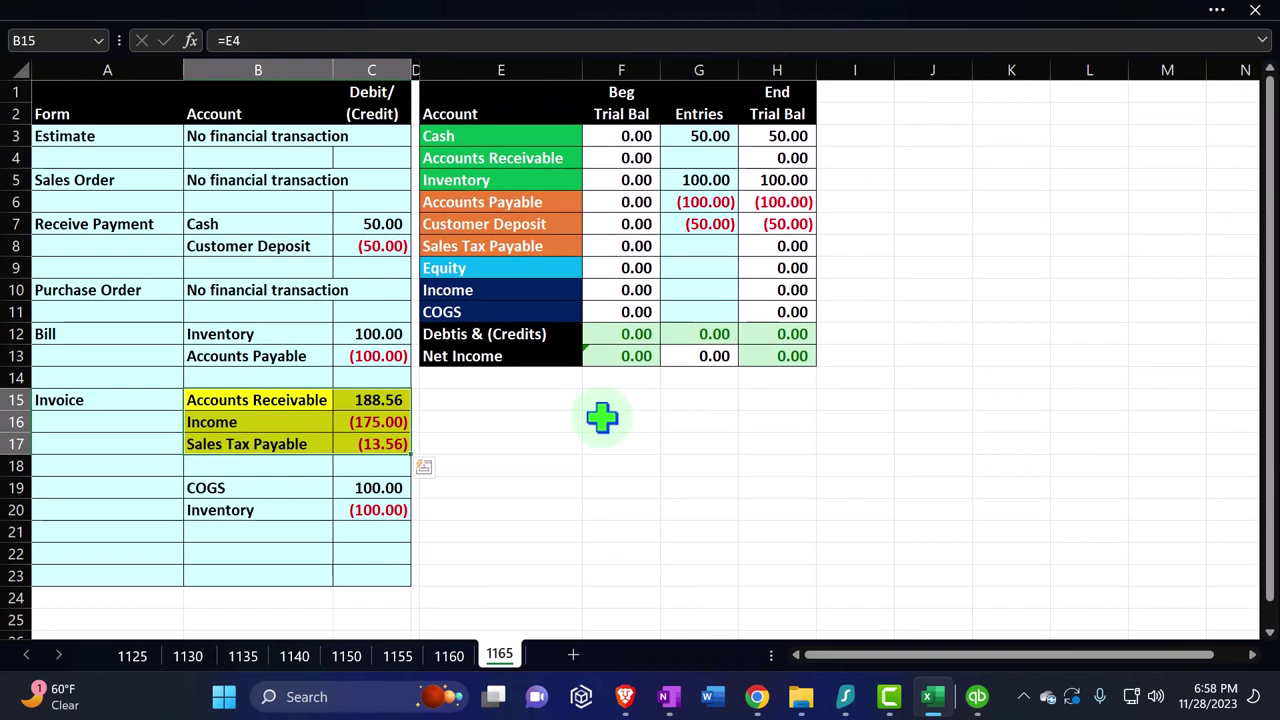
Post the invoice's Accounts Receivable amount to the trial balance by linking G4 to C15
click(352, 400)
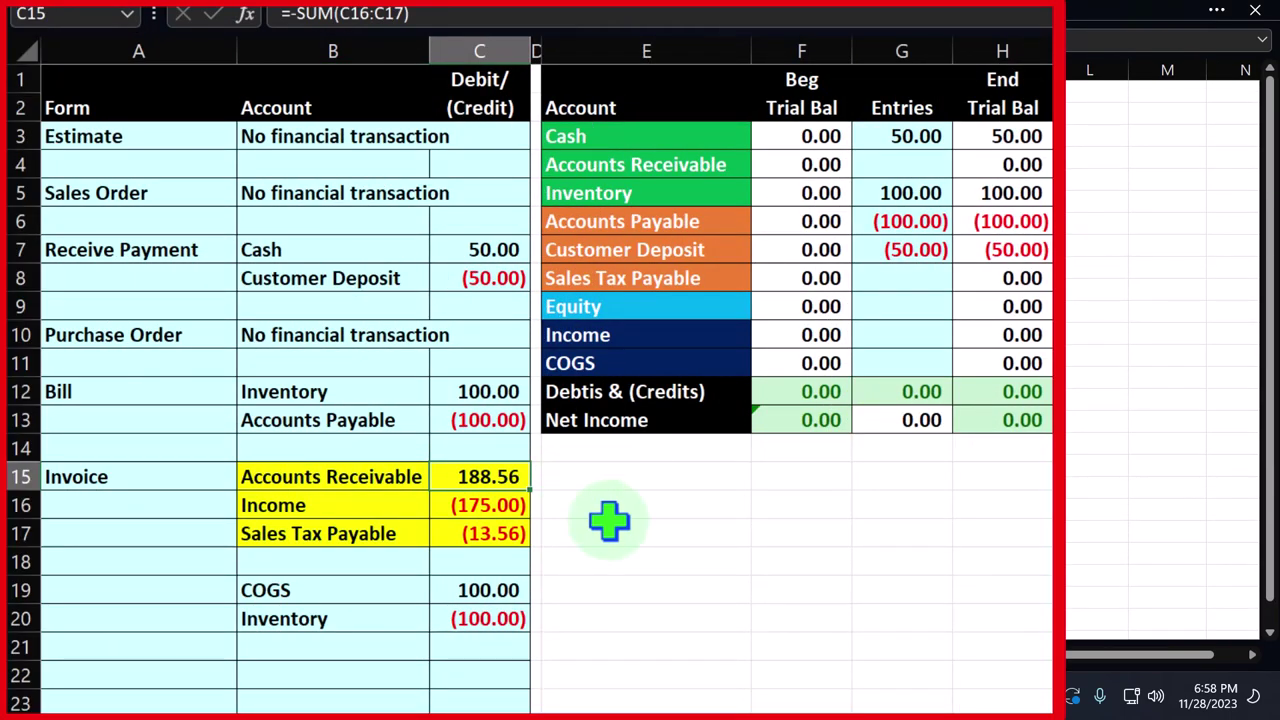
key(Right)
key(Right)
key(Right)
key(Up)
key(Up)
key(Up)
key(Up)
key(Up)
key(Up)
key(Up)
key(Up)
key(Up)
key(Up)
key(Up)
key(Up)
key(Up)
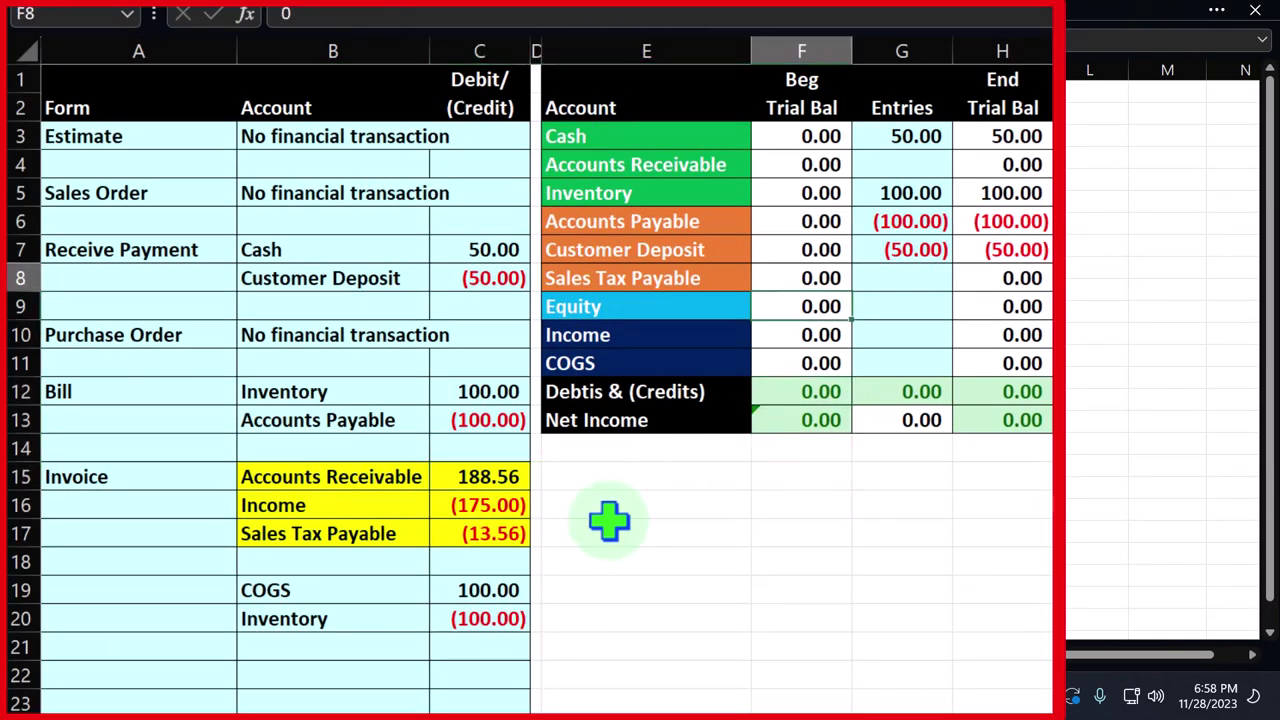
key(Down)
key(Down)
key(Right)
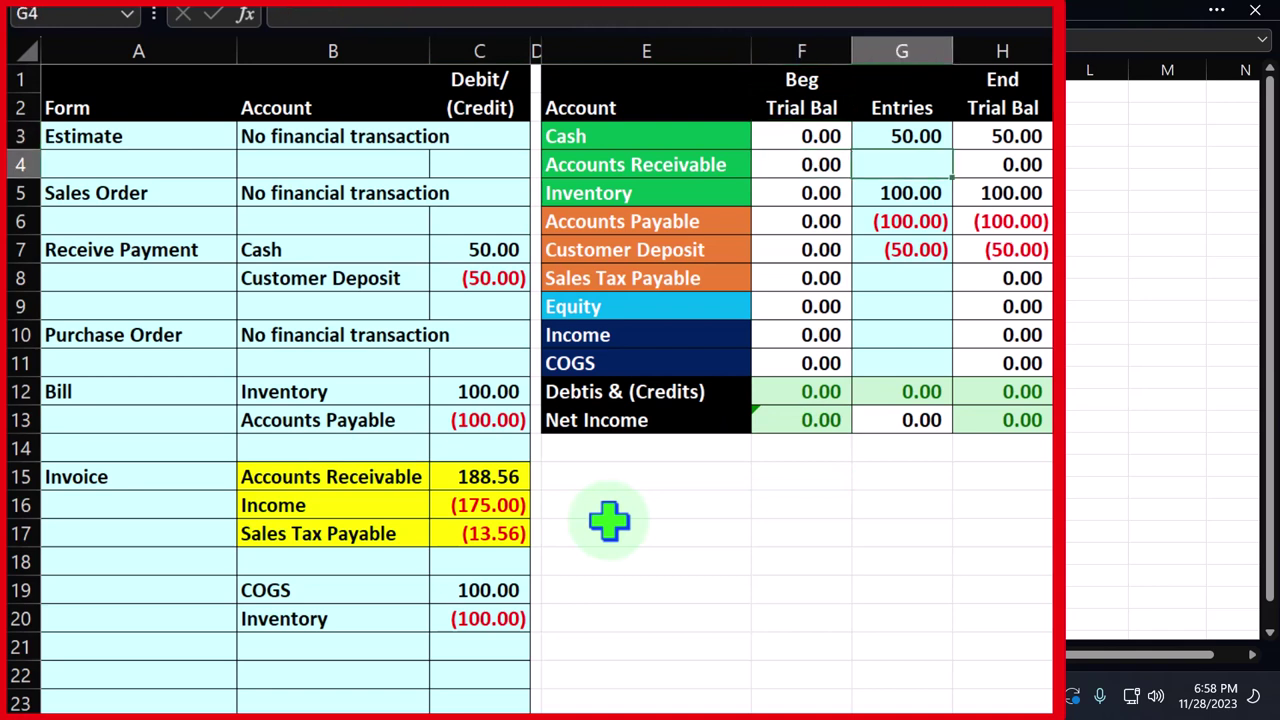
key(Down)
key(Down)
key(Down)
key(Down)
key(Down)
key(Down)
key(Down)
key(Down)
key(Down)
key(Left)
key(Left)
key(Left)
key(Down)
key(Down)
key(Return)
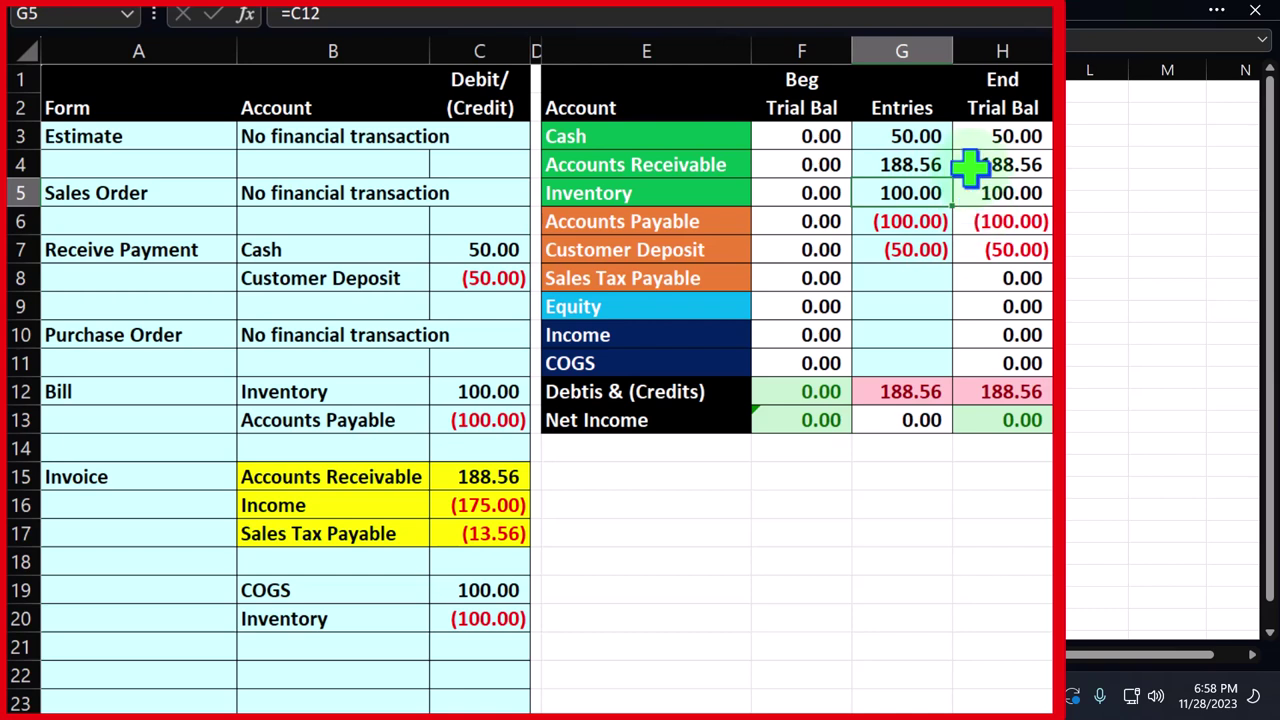
Post the invoice's Income amount to the trial balance by linking G10 to C16
click(889, 329)
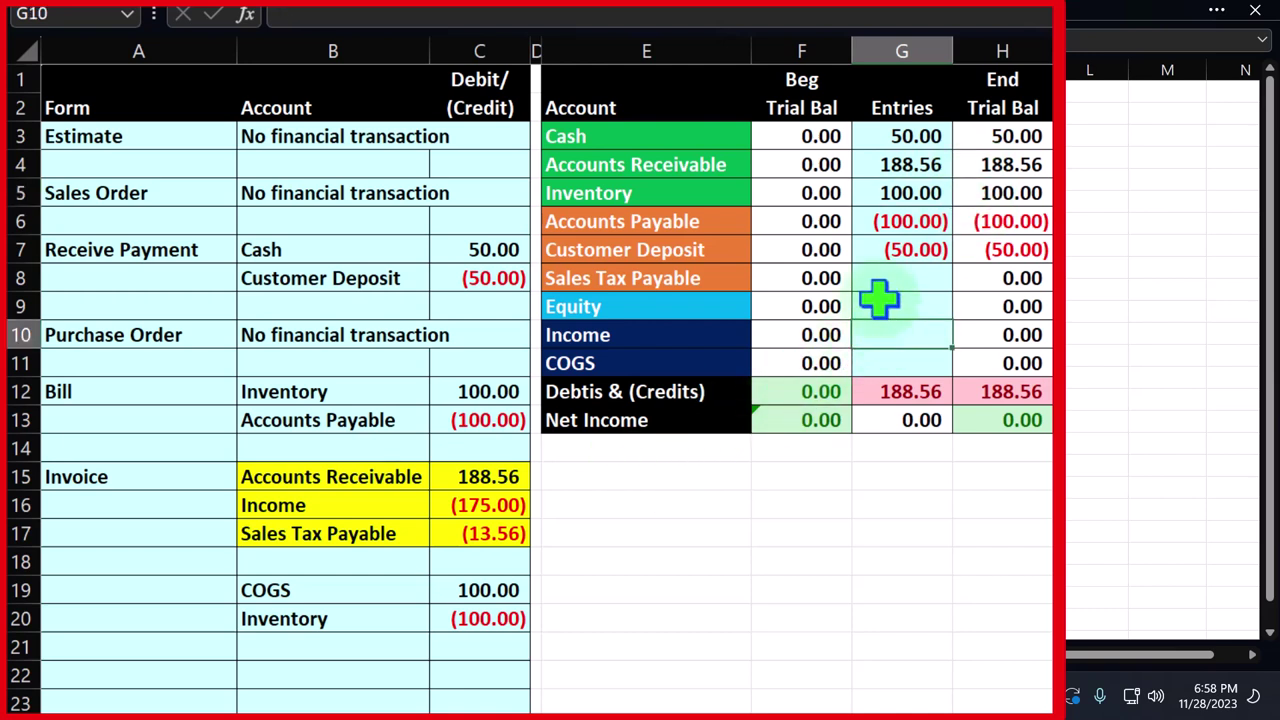
text(=)
key(Left)
key(Left)
key(Left)
key(Left)
key(Down)
key(Down)
key(Down)
key(Down)
key(Down)
key(Down)
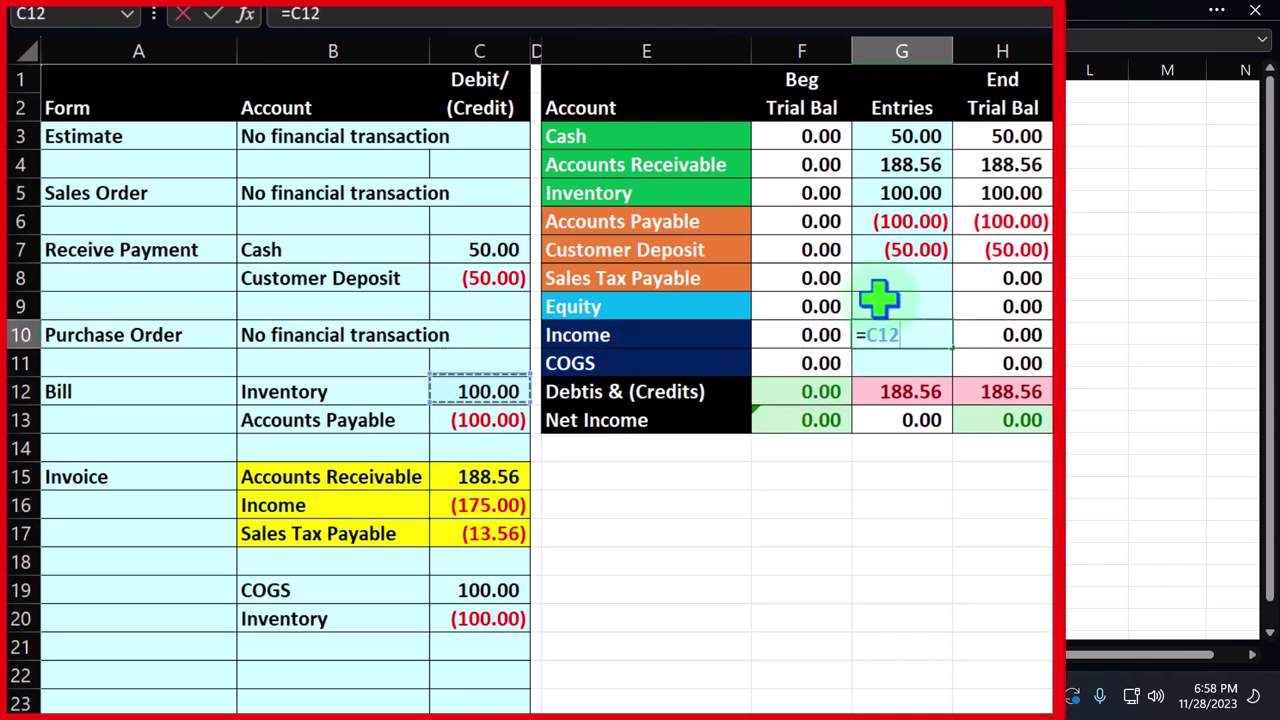
key(Return)
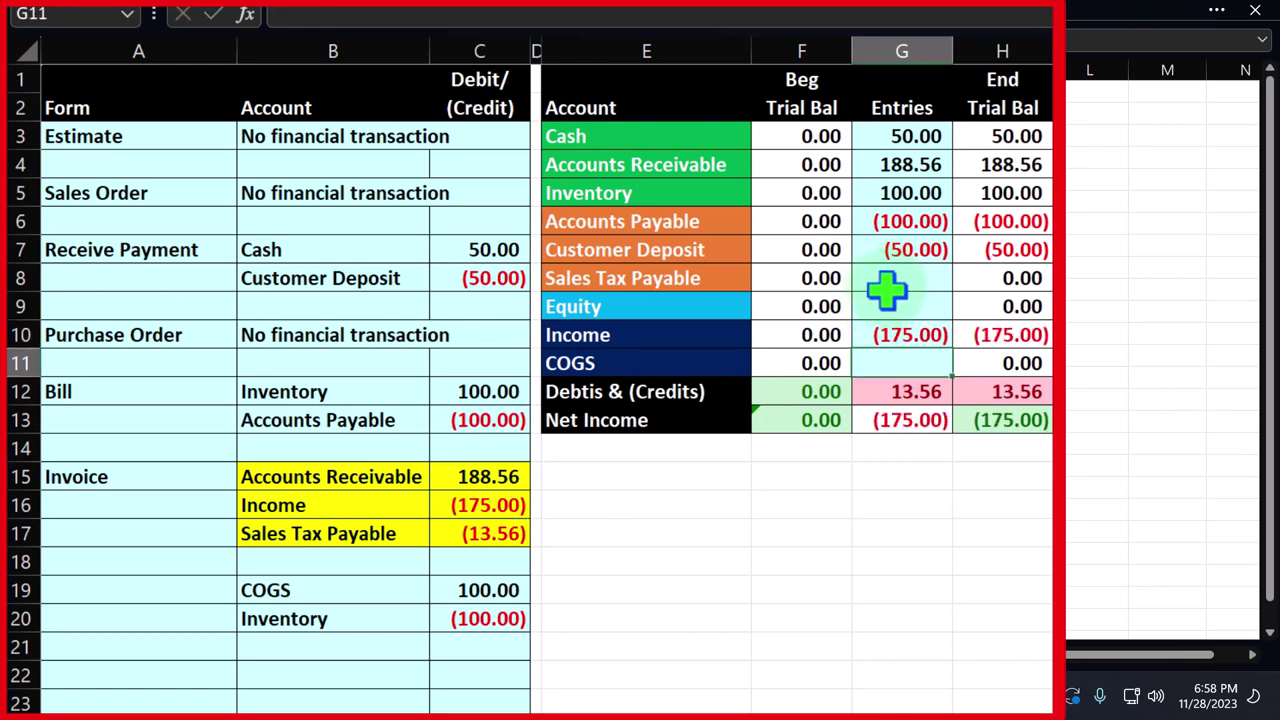
Post the invoice's Sales Tax Payable amount to the trial balance by linking G8 to C17
click(893, 280)
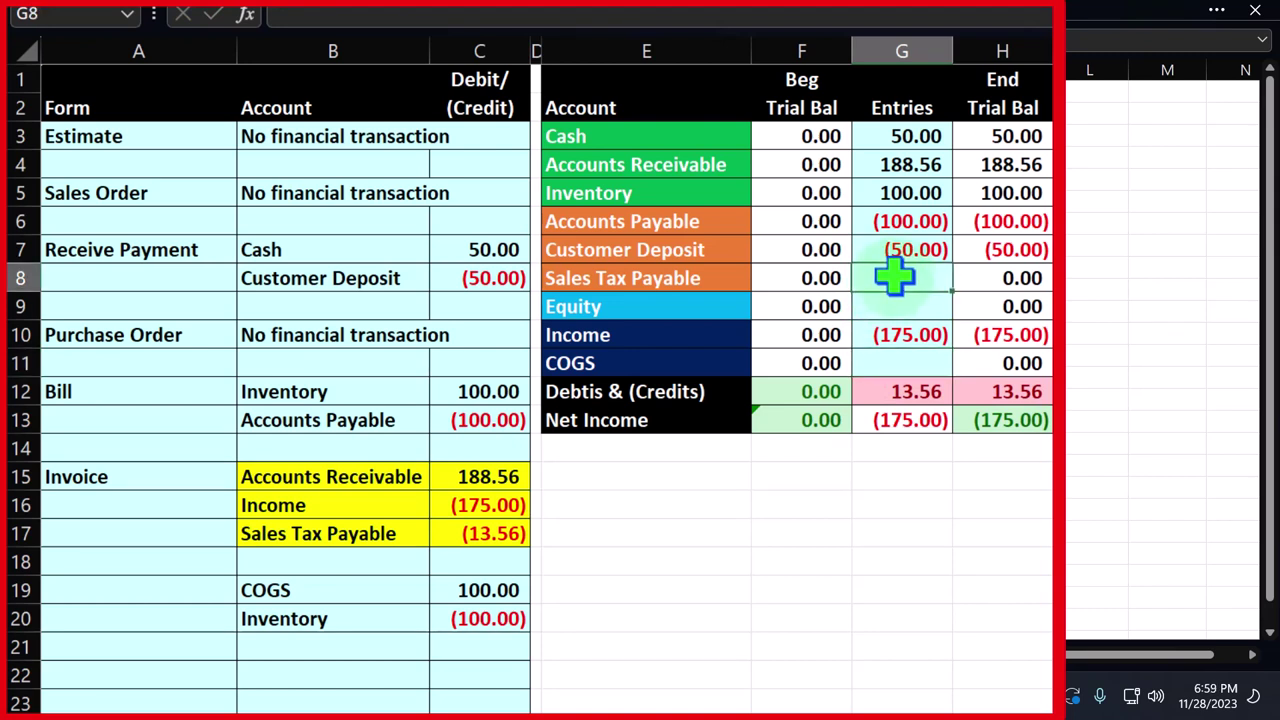
text(=)
key(Left)
key(Left)
key(Left)
key(Down)
key(Down)
key(Down)
key(Down)
key(Down)
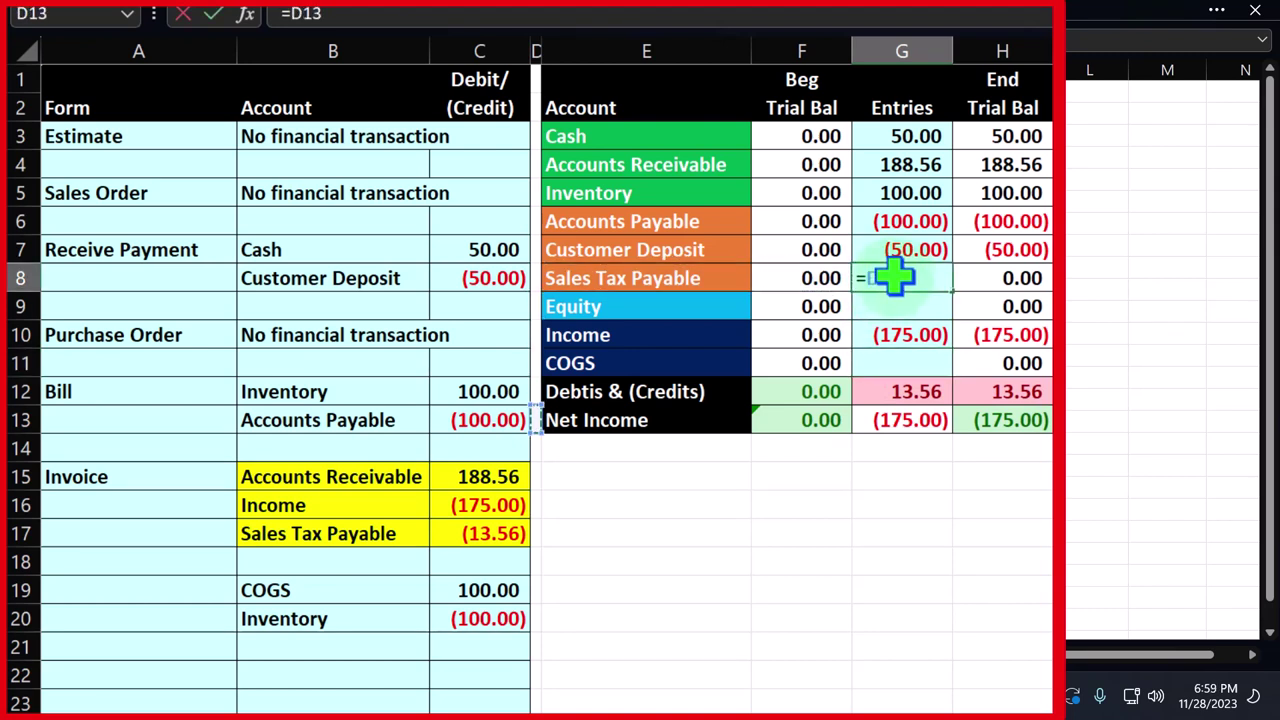
key(Down)
key(Left)
key(Return)
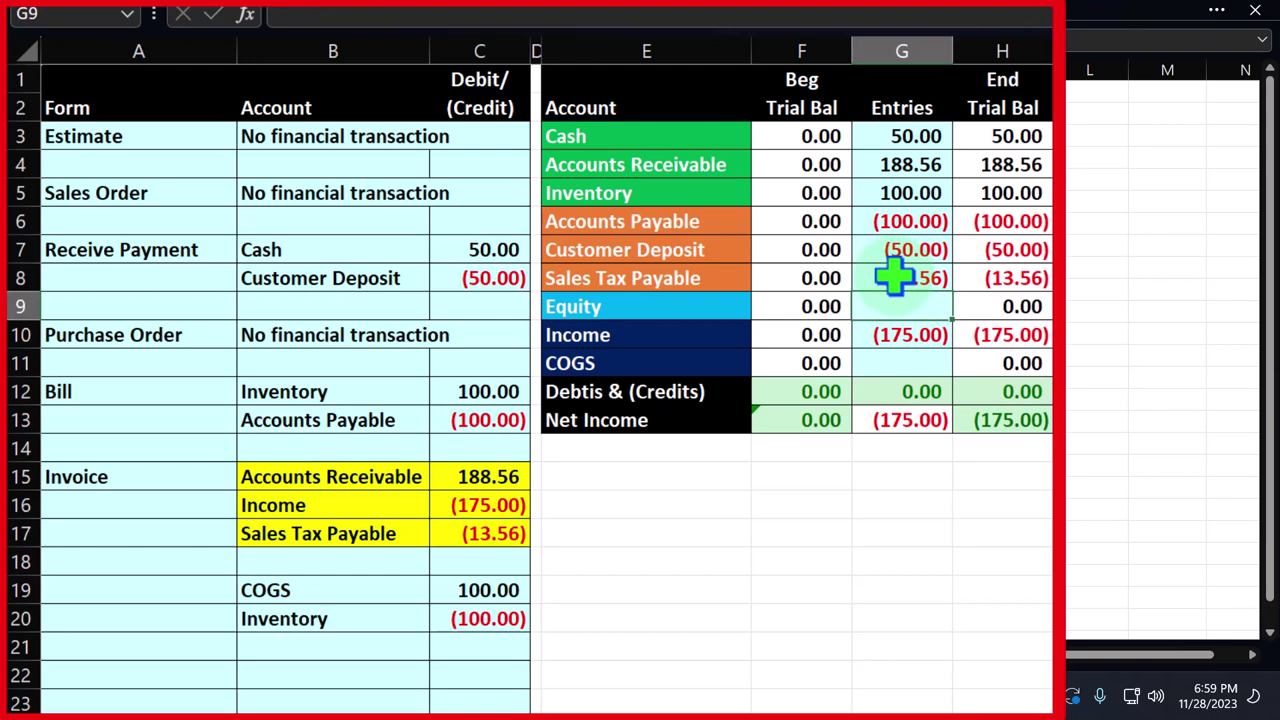
Post COGS to the trial balance by linking G11 to C19, and check the ending net income
click(396, 592)
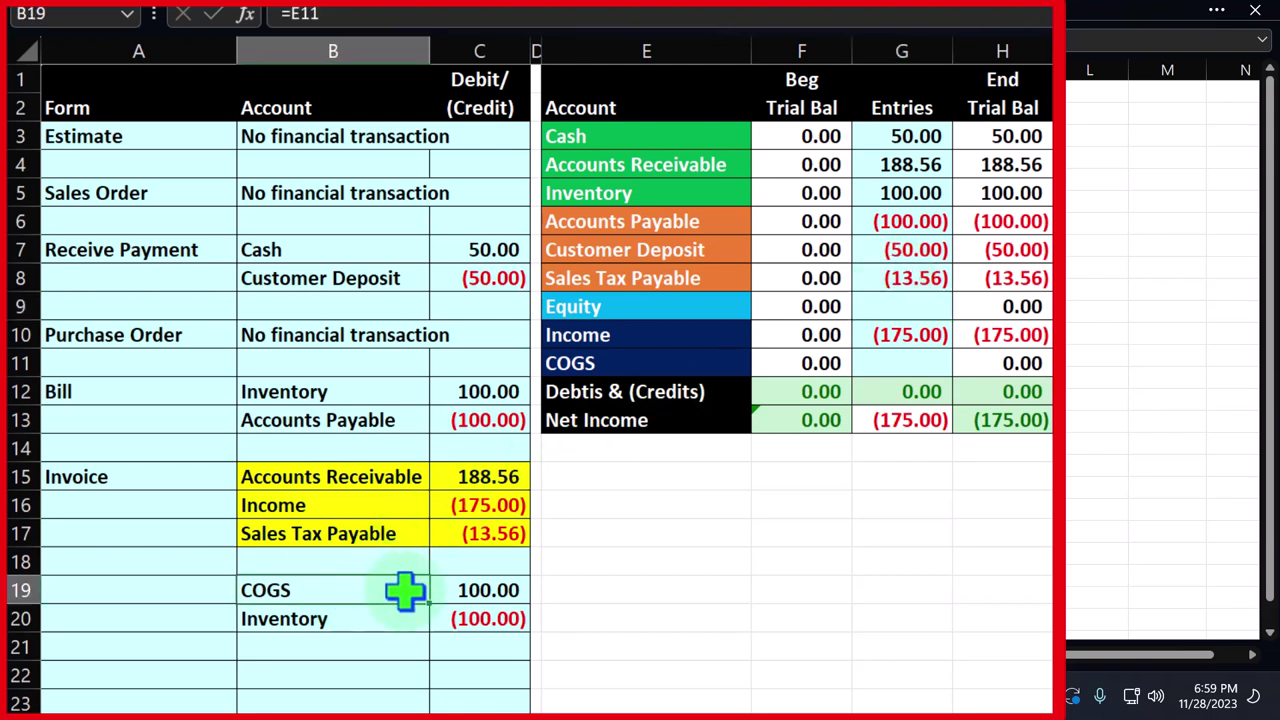
drag(396, 592, 451, 591)
click(903, 365)
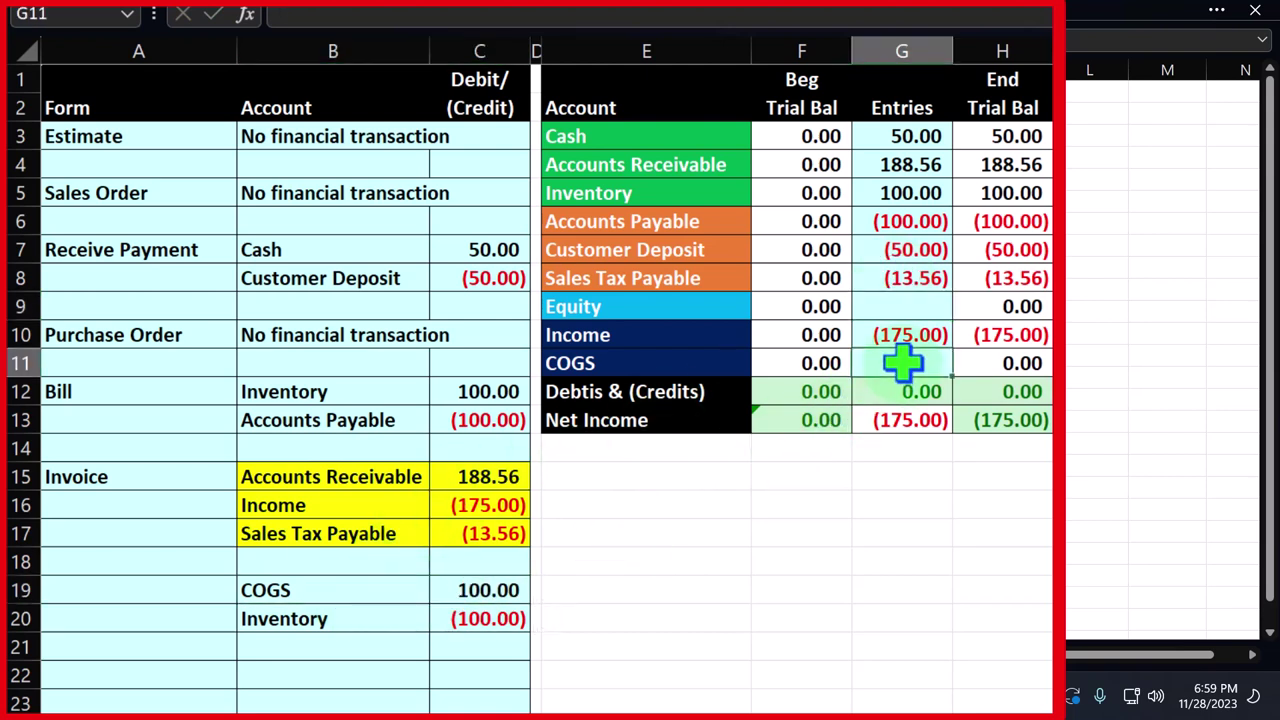
text(=)
key(Down)
key(Down)
key(Down)
key(Down)
key(Down)
key(Down)
key(Left)
key(Left)
key(Left)
key(Left)
key(Down)
key(Down)
key(Return)
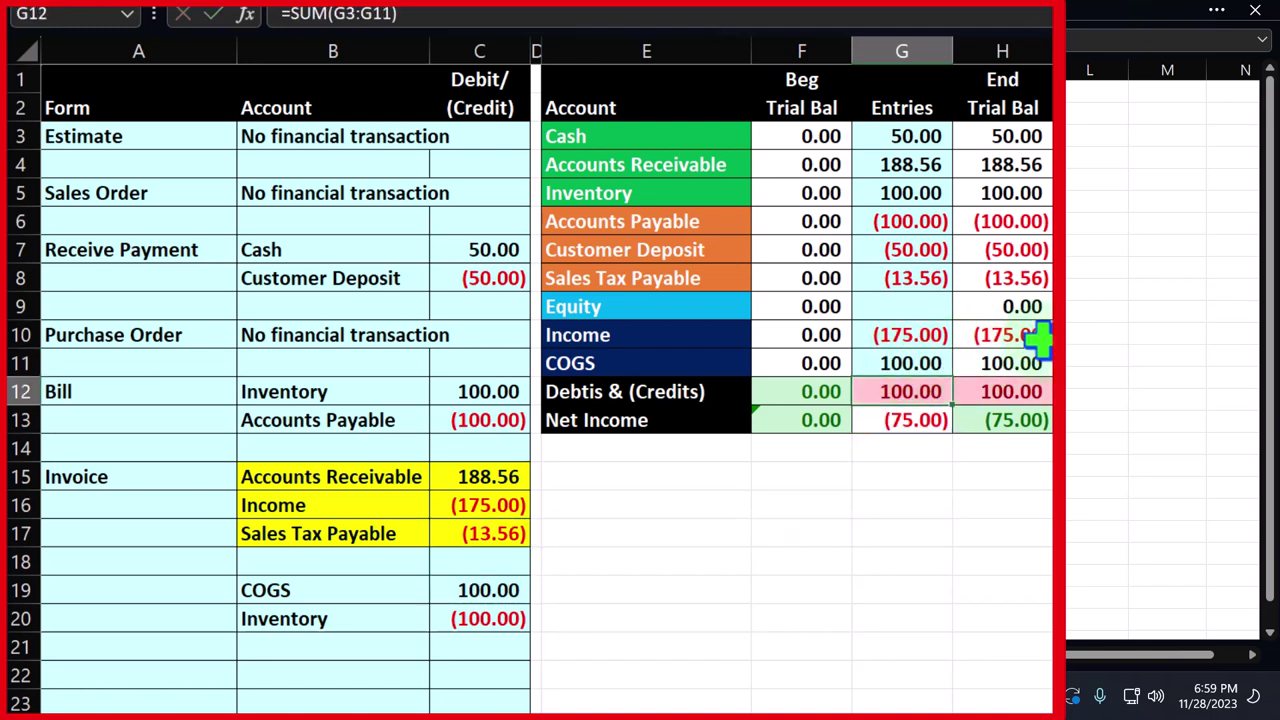
drag(1040, 335, 1040, 360)
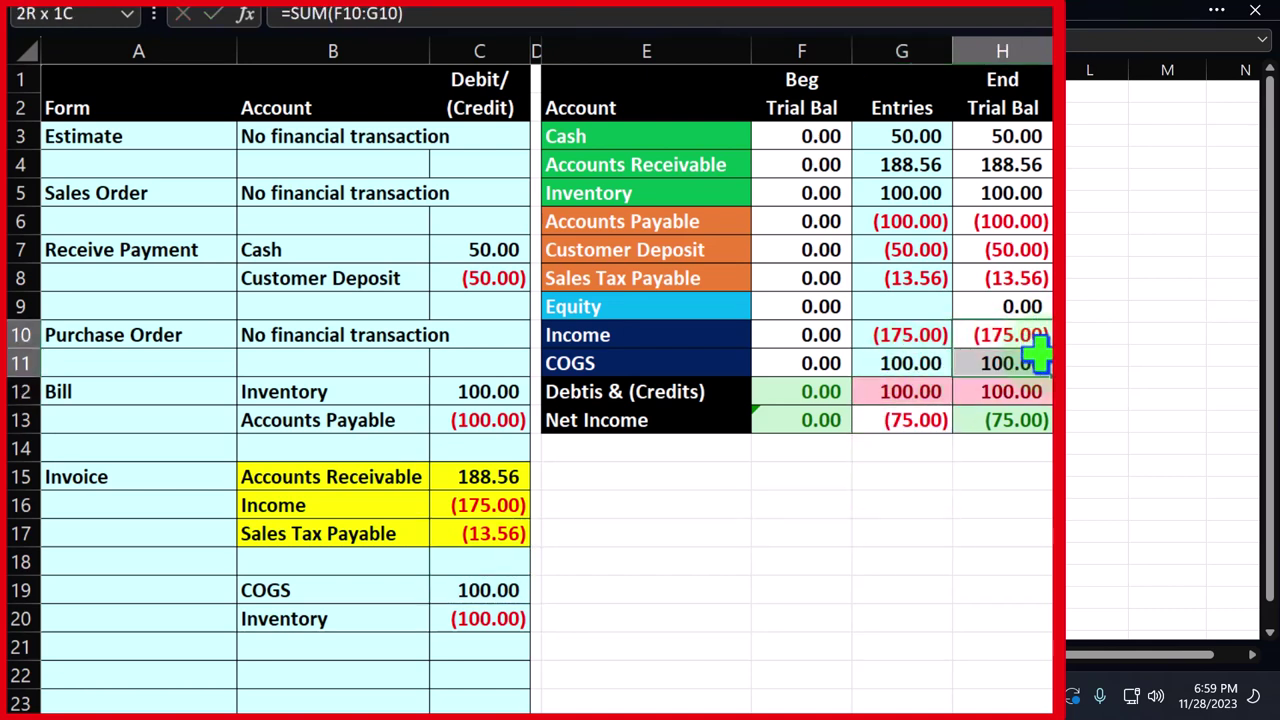
click(1038, 425)
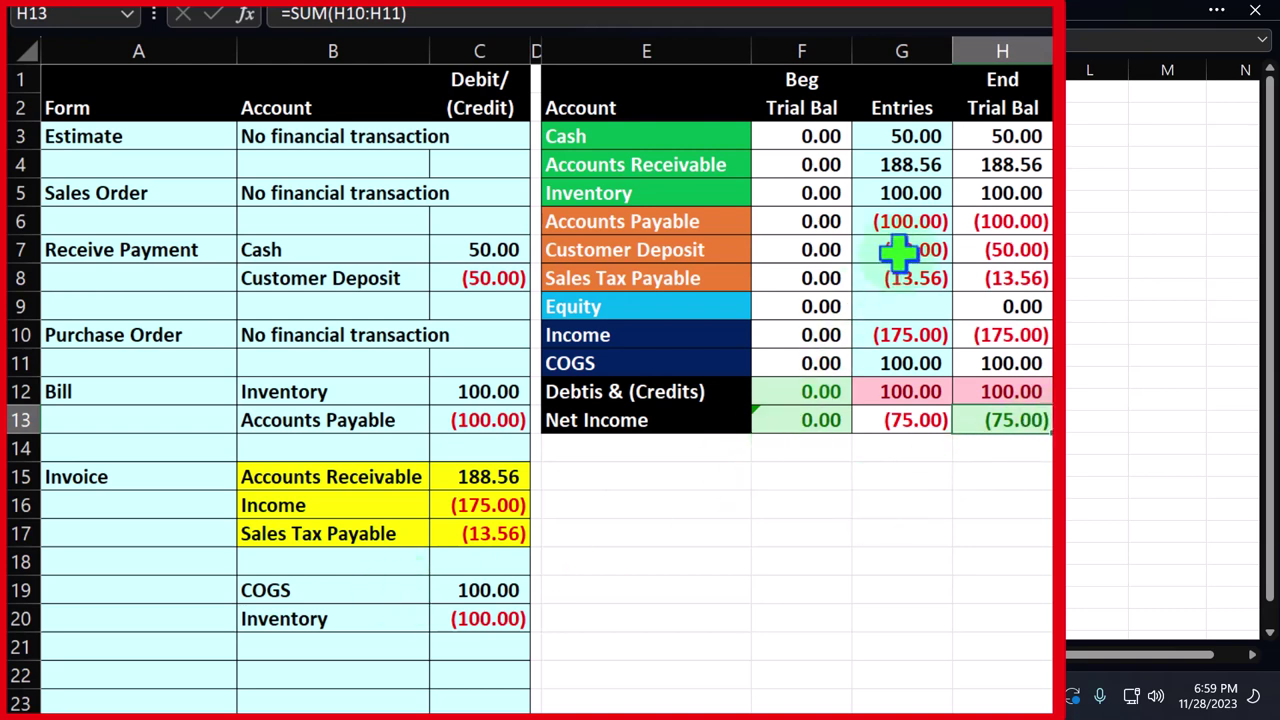
Extend the Inventory formula in G5 by adding the invoice's Inventory credit from C20 to C12
double_click(925, 188)
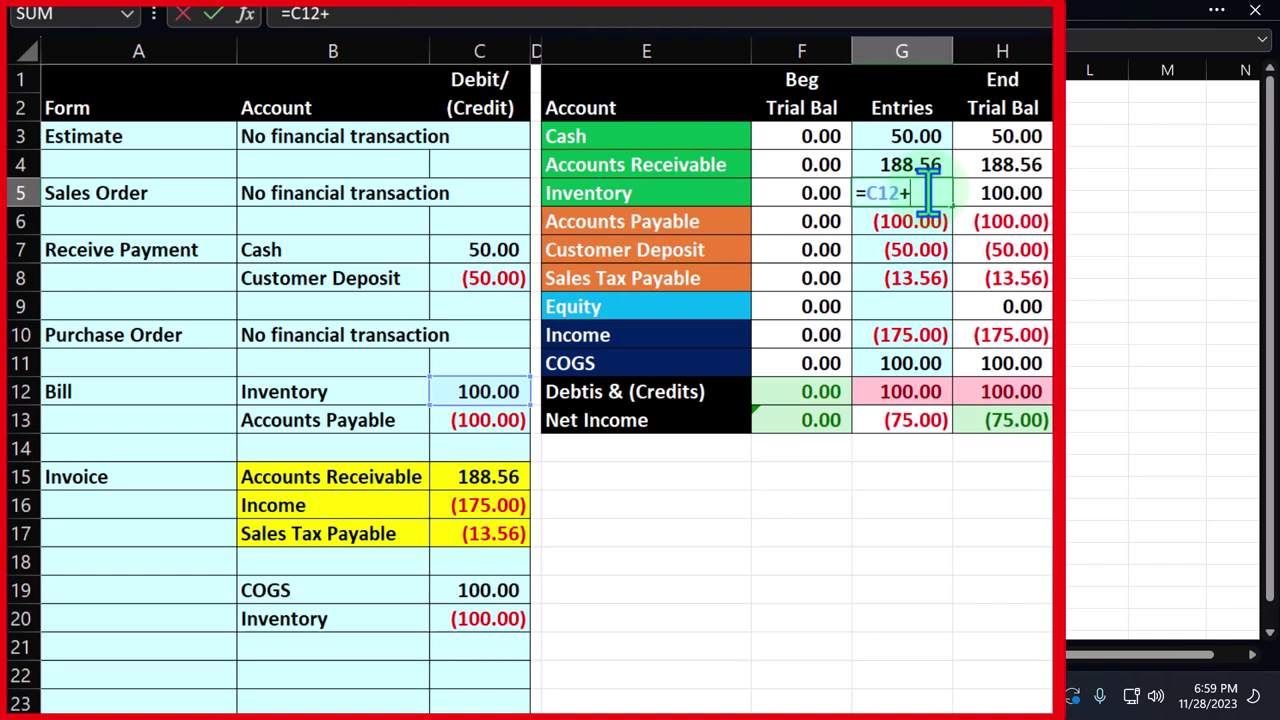
click(505, 618)
key(Return)
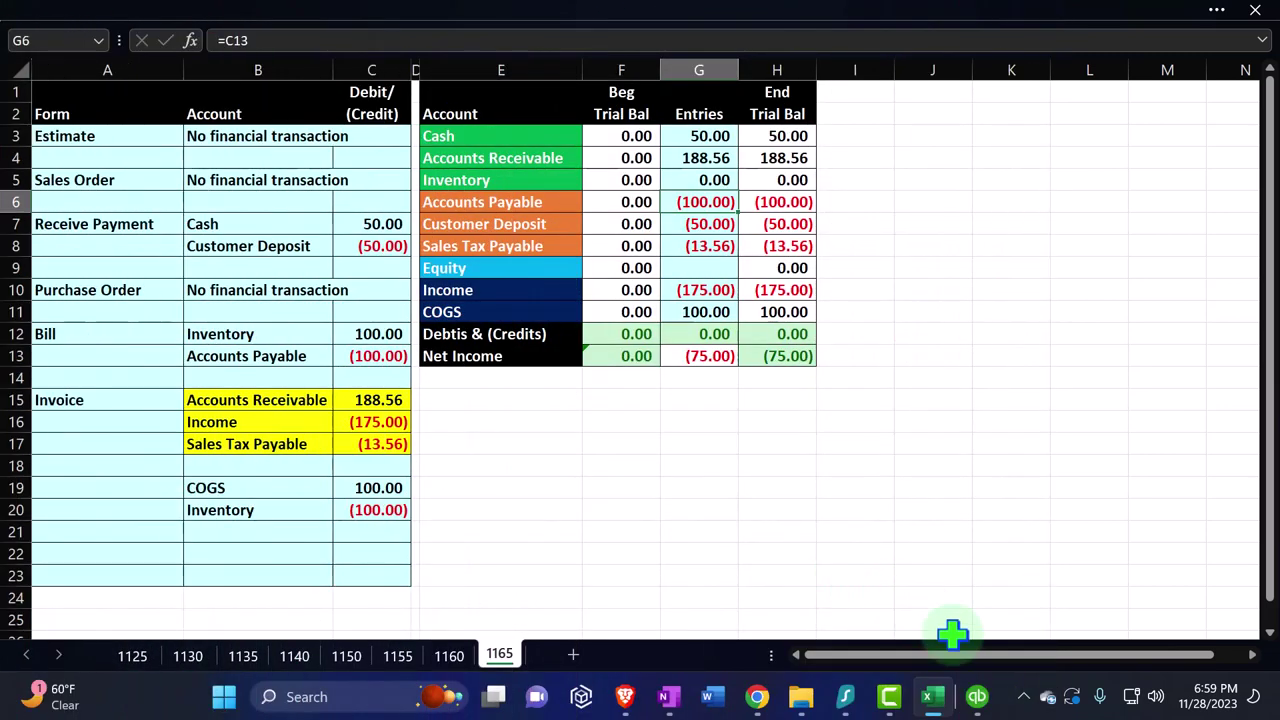
Switch to QuickBooks, save and close the invoice, and apply the customer's available 50.00 prepayment credit to it
click(1130, 684)
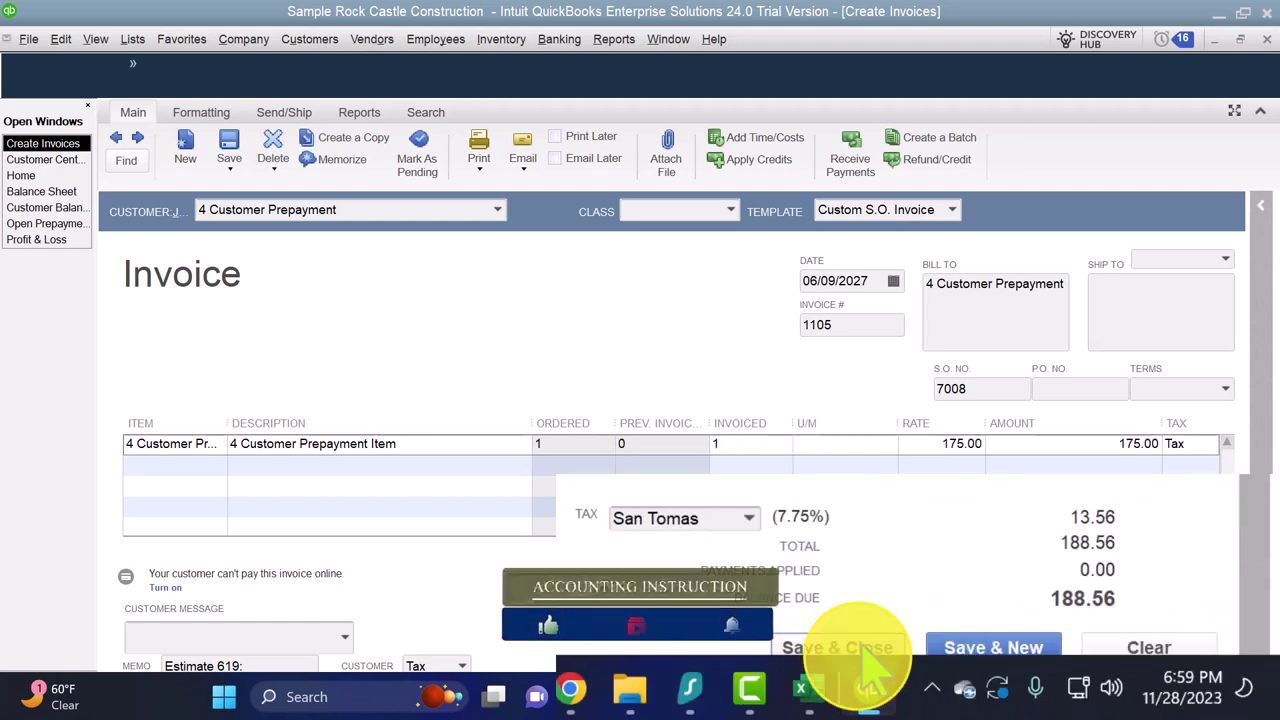
click(955, 666)
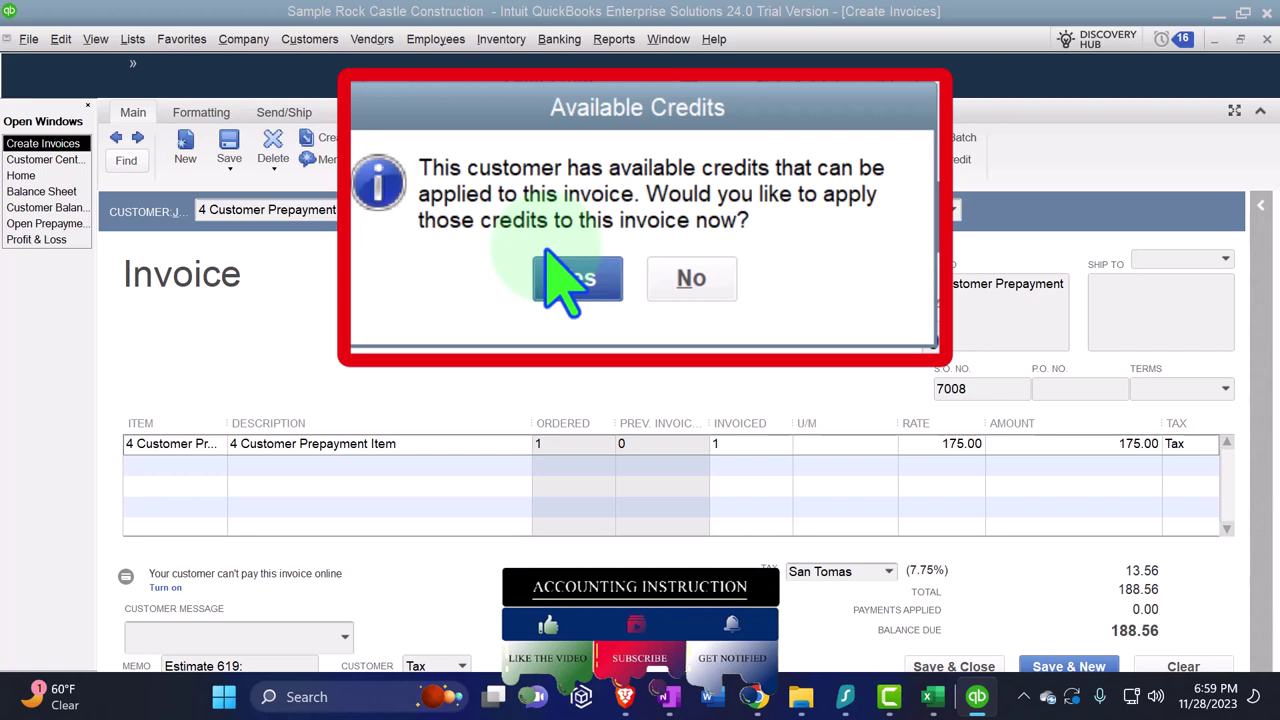
click(565, 280)
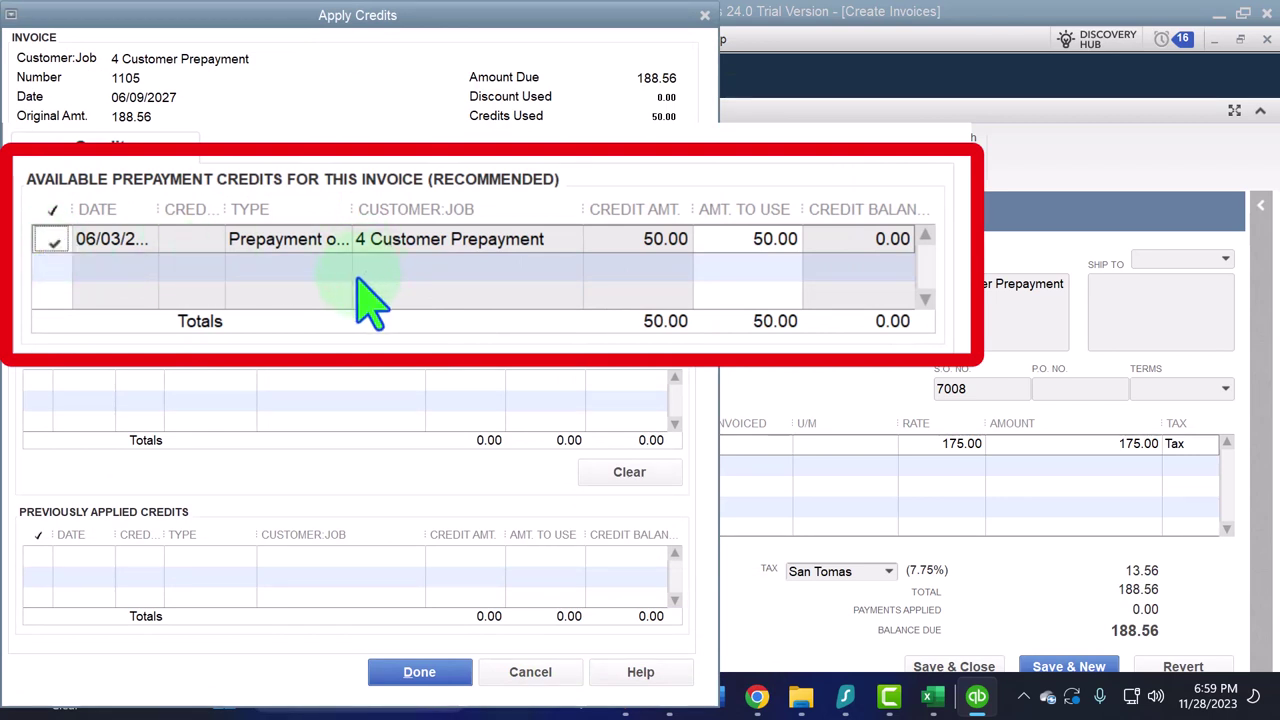
click(415, 672)
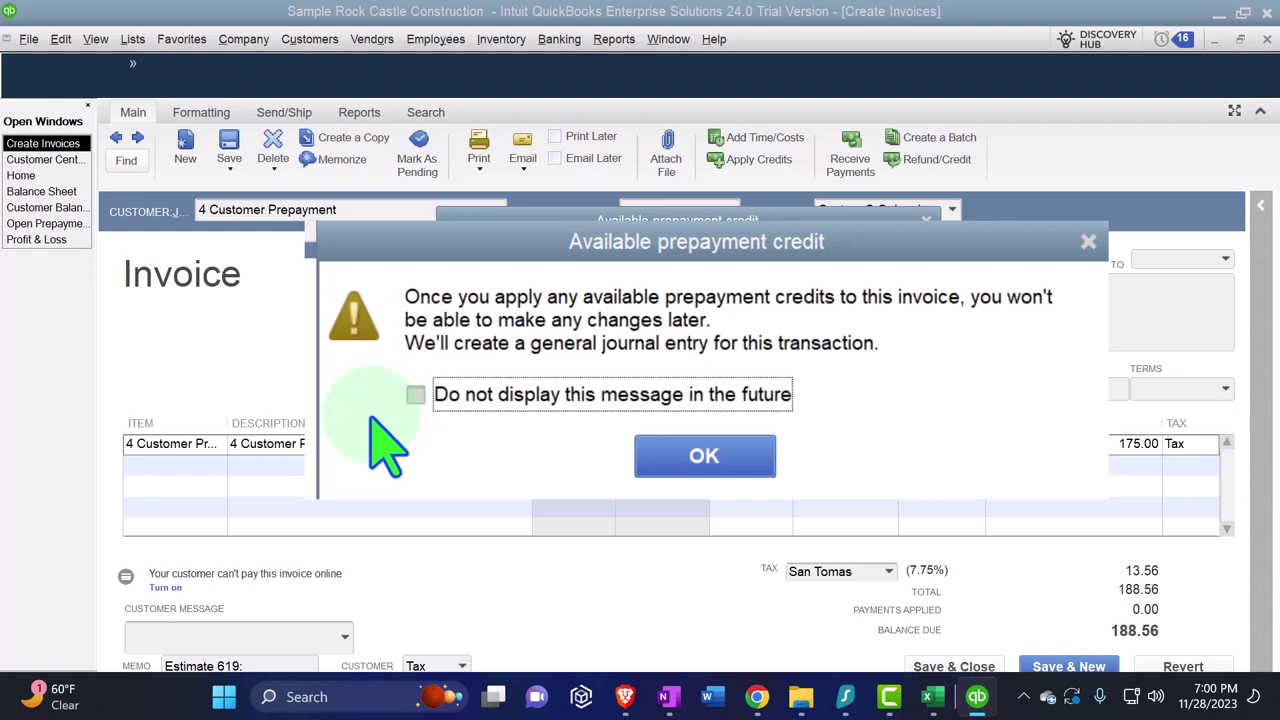
click(674, 466)
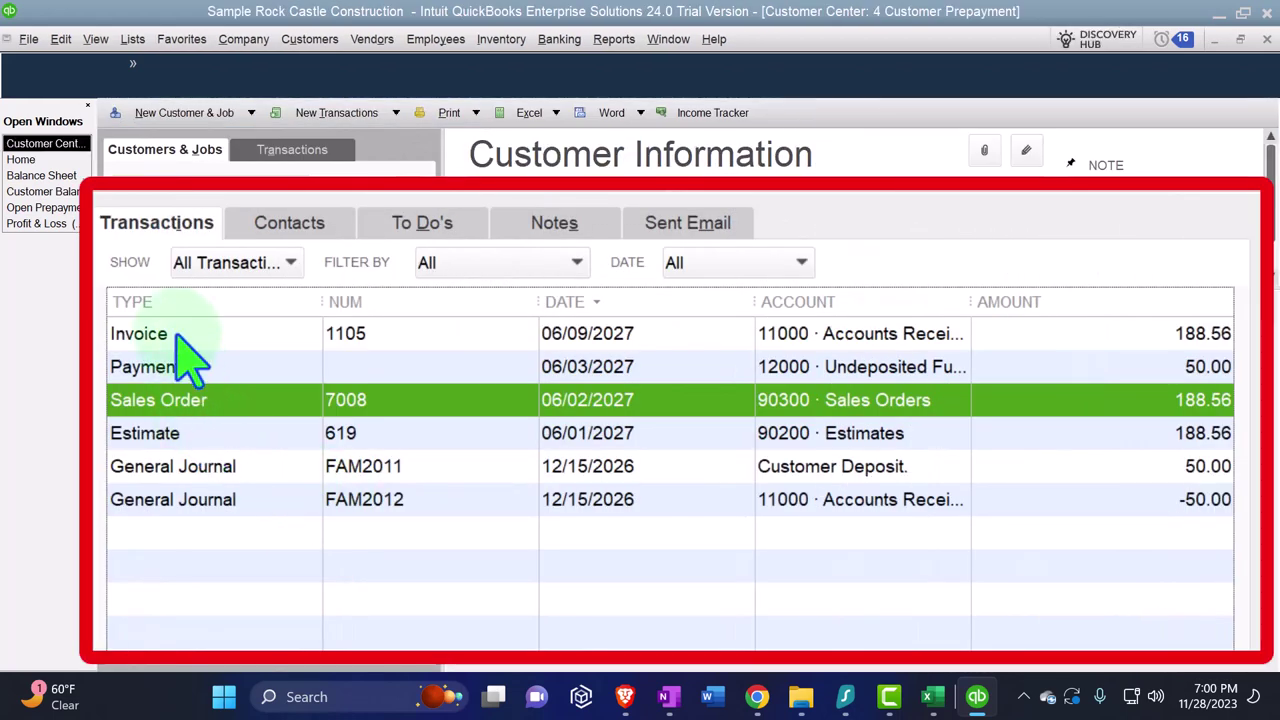
Reopen the invoice from the customer's transactions, check the applied payment and balance due, and return to the Excel worksheet
double_click(176, 333)
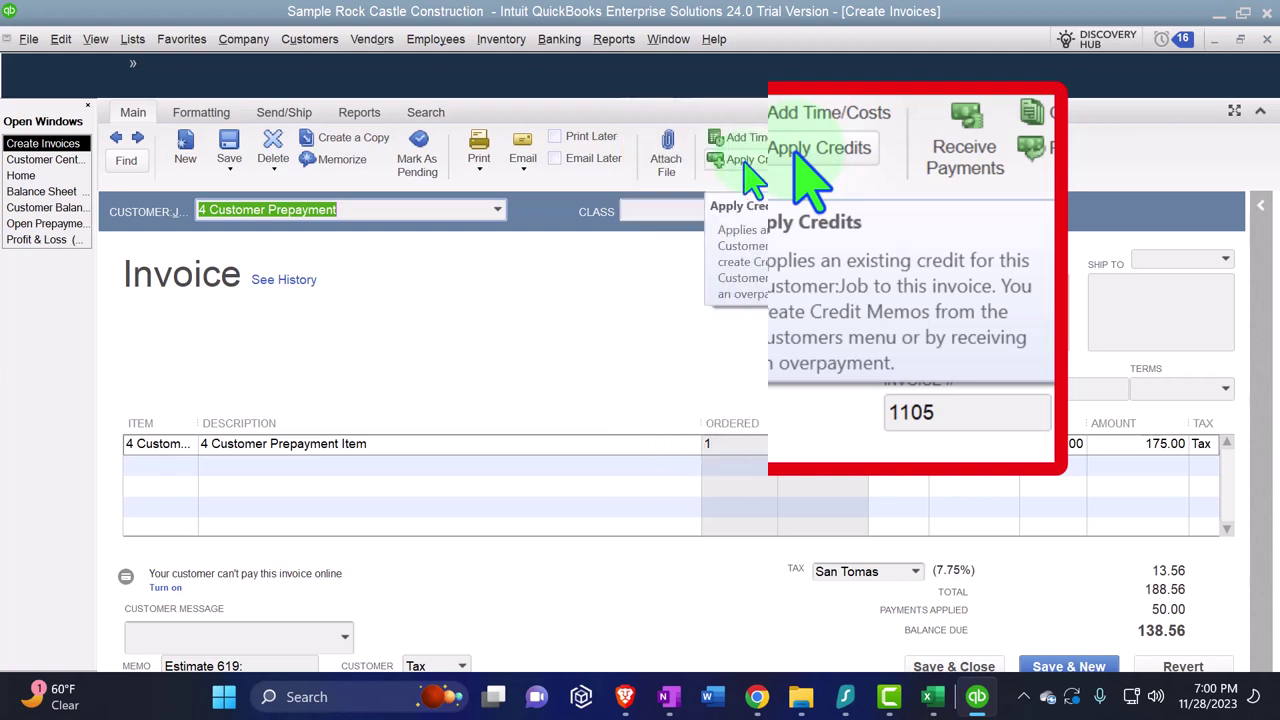
click(647, 320)
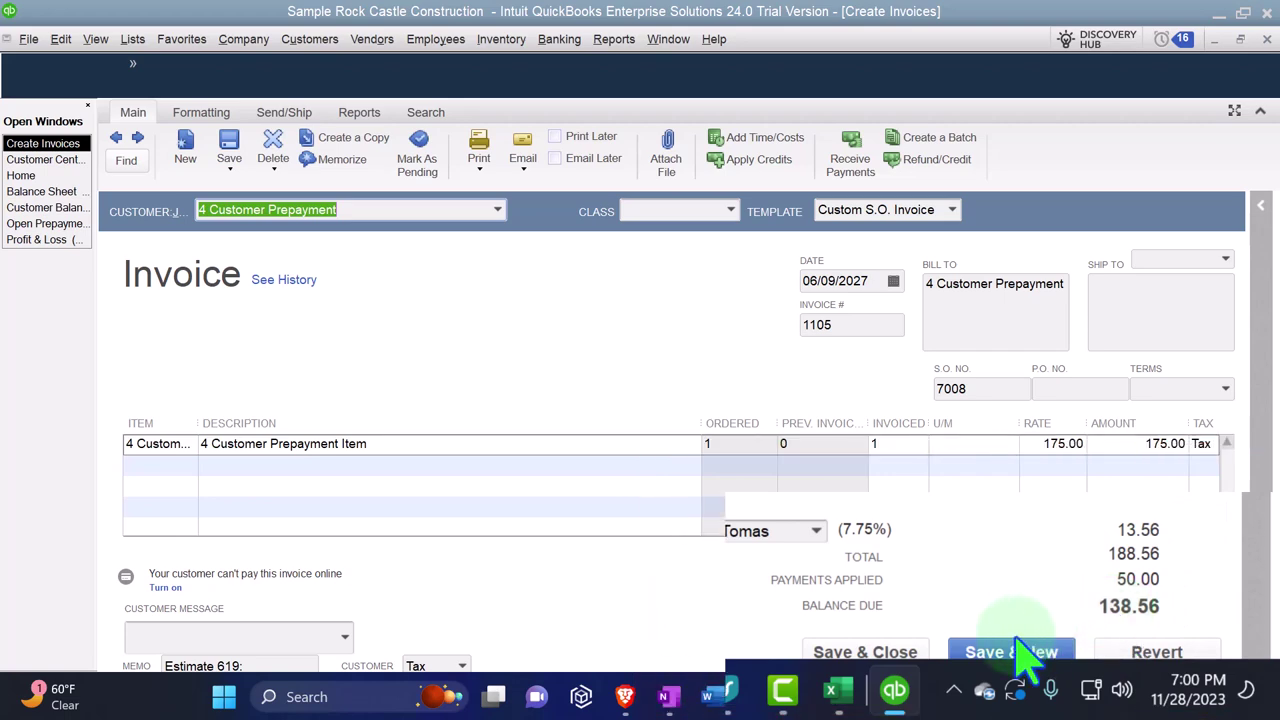
click(933, 698)
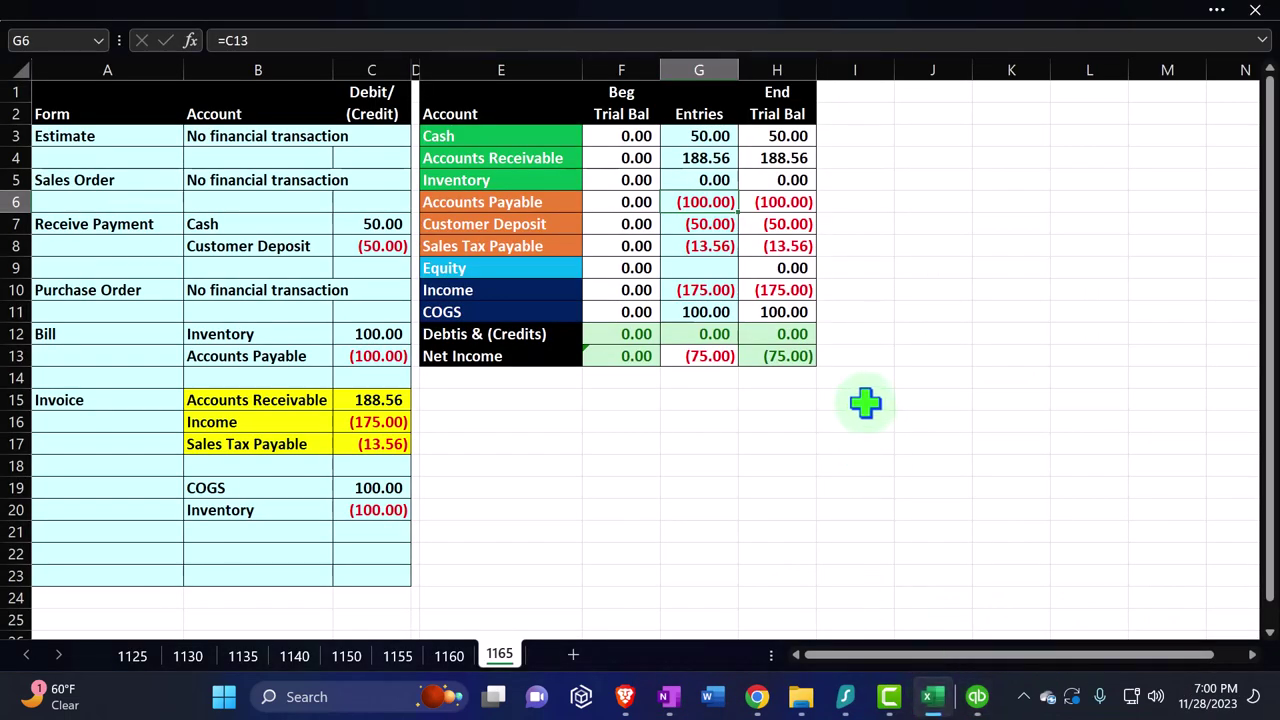
Check the ending Accounts Receivable balance and the Customer Deposit account in the trial balance
click(772, 160)
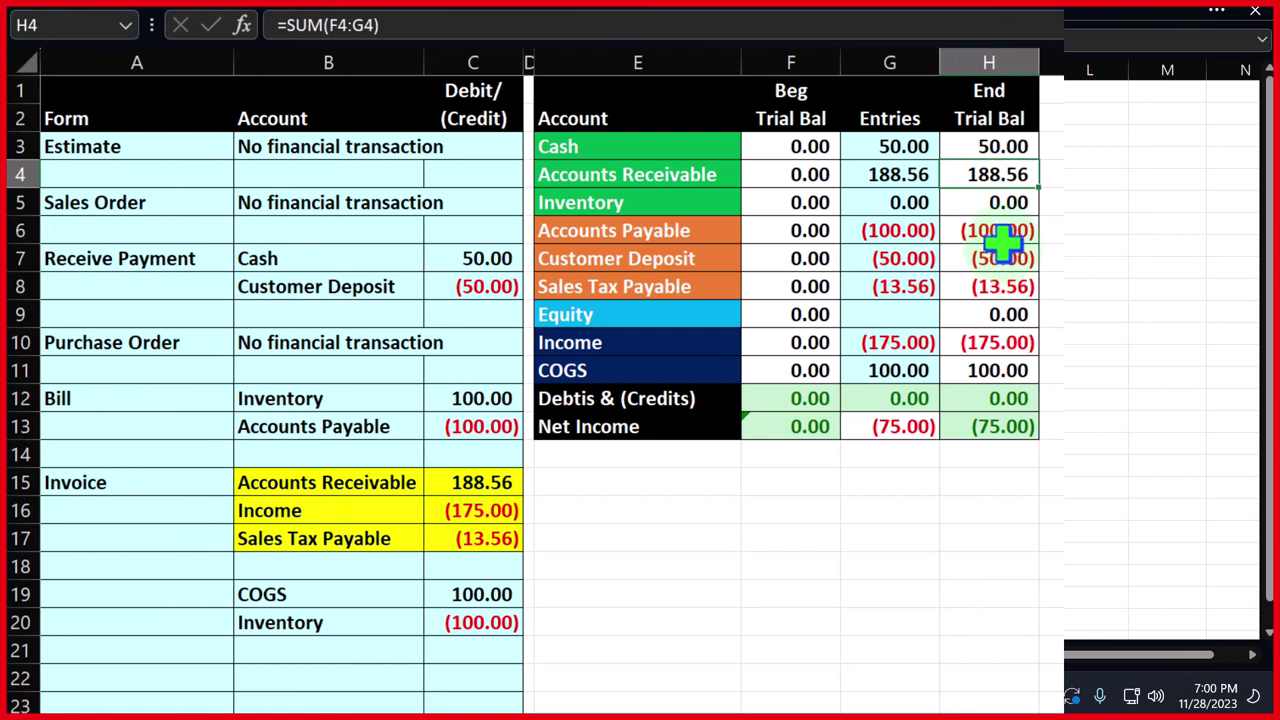
click(160, 678)
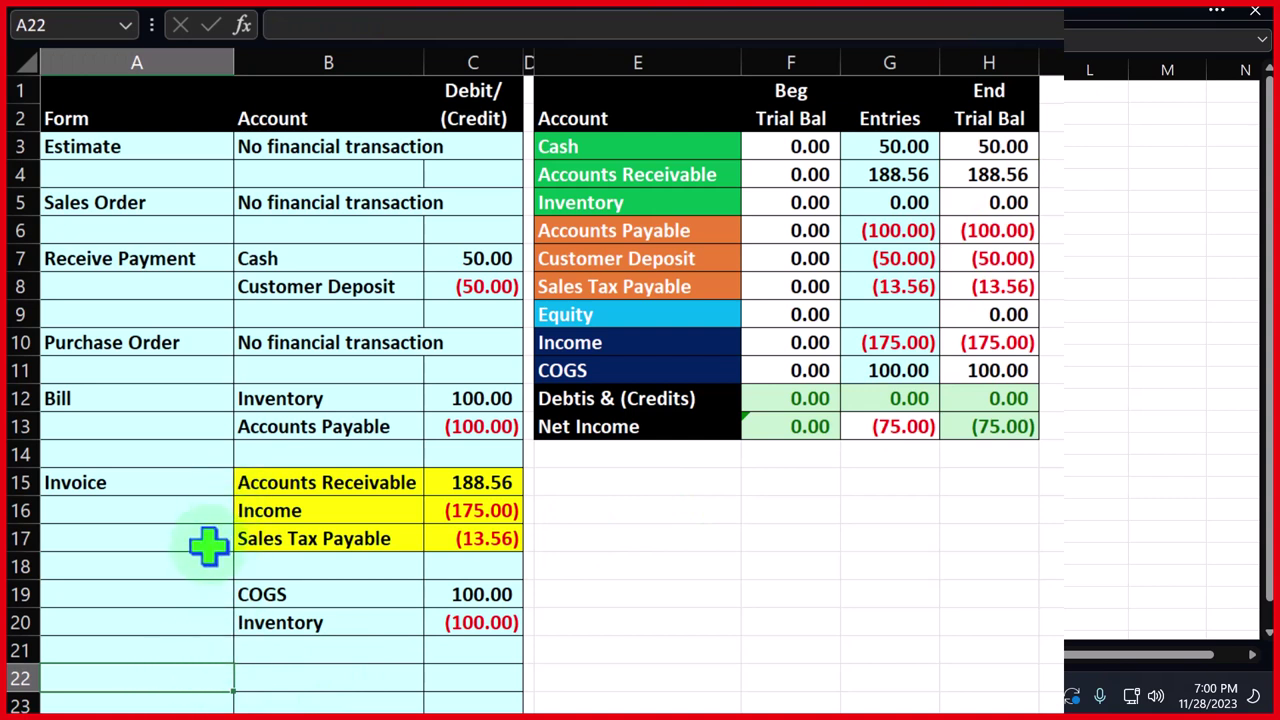
click(652, 260)
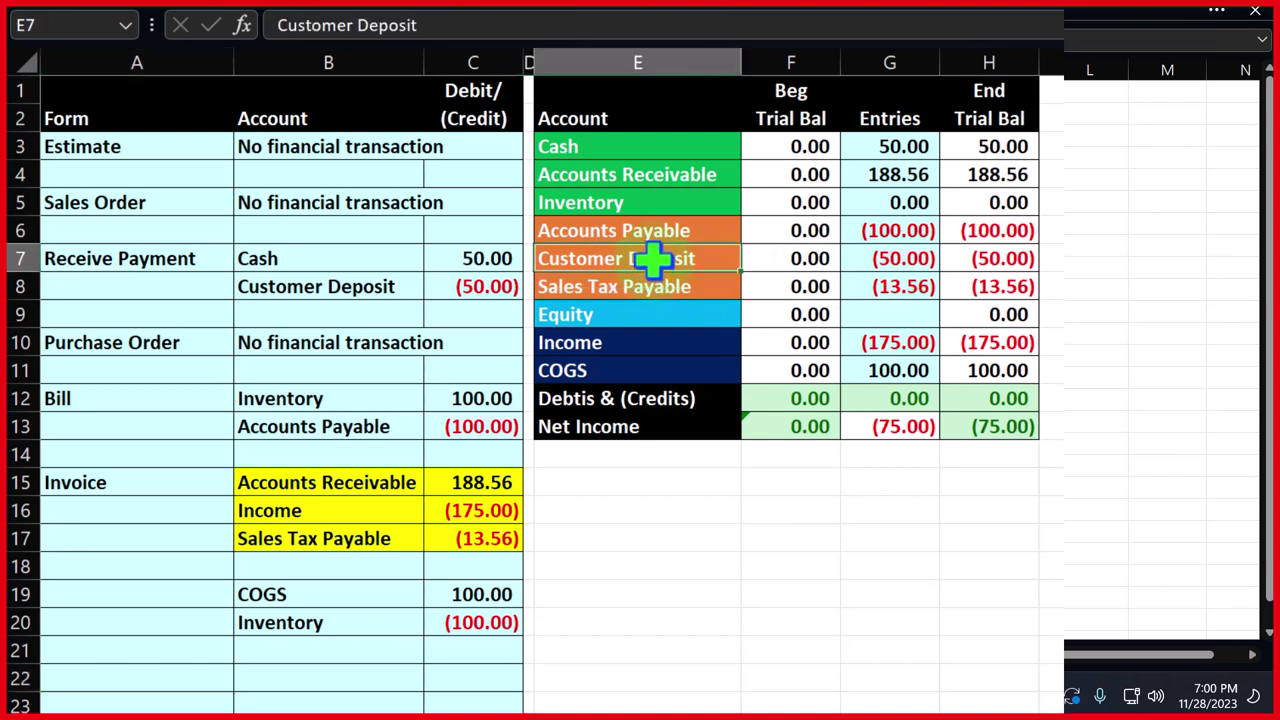
click(218, 672)
text(=)
key(Right)
key(Right)
key(Right)
key(Up)
key(Up)
key(Up)
key(Up)
key(Up)
key(Up)
key(Up)
key(Up)
key(Up)
key(Up)
key(Up)
key(Up)
key(Up)
key(Right)
key(Up)
key(Up)
key(BackSpace)
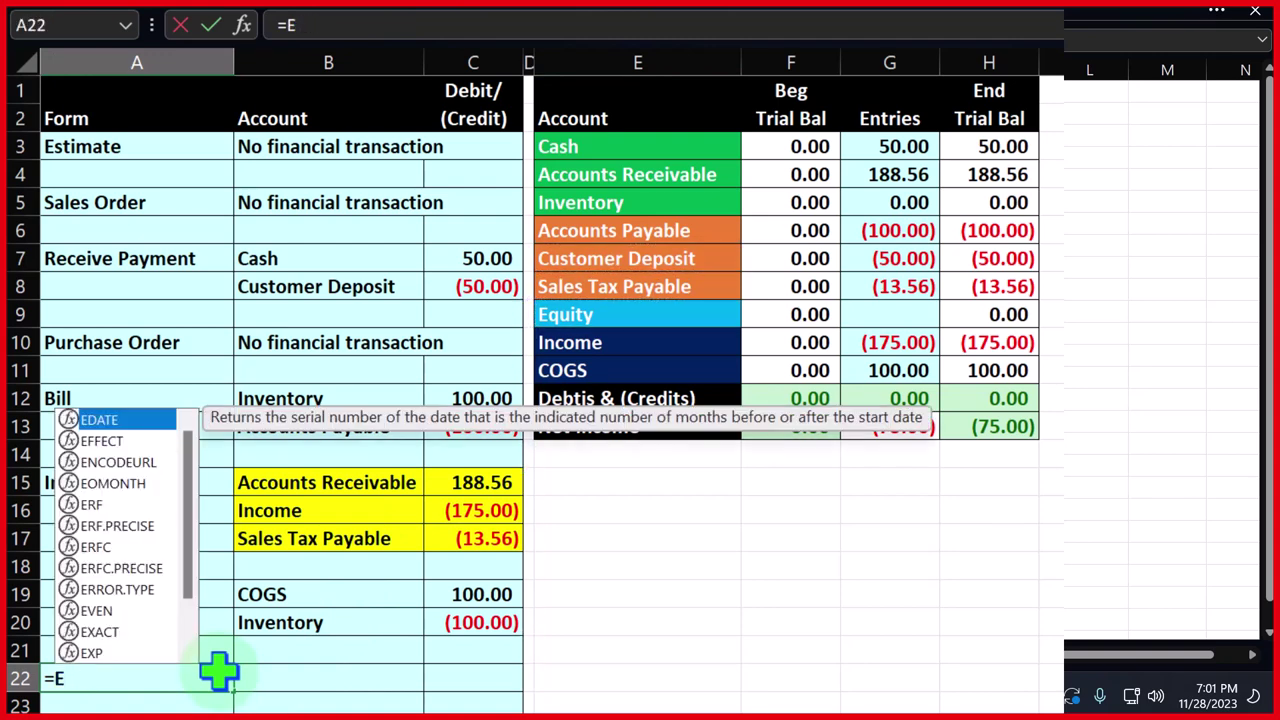
key(BackSpace)
key(BackSpace)
key(Return)
Link B22 to the Customer Deposit account name in E7 as the first line of the credit application entry
key(Up)
key(Right)
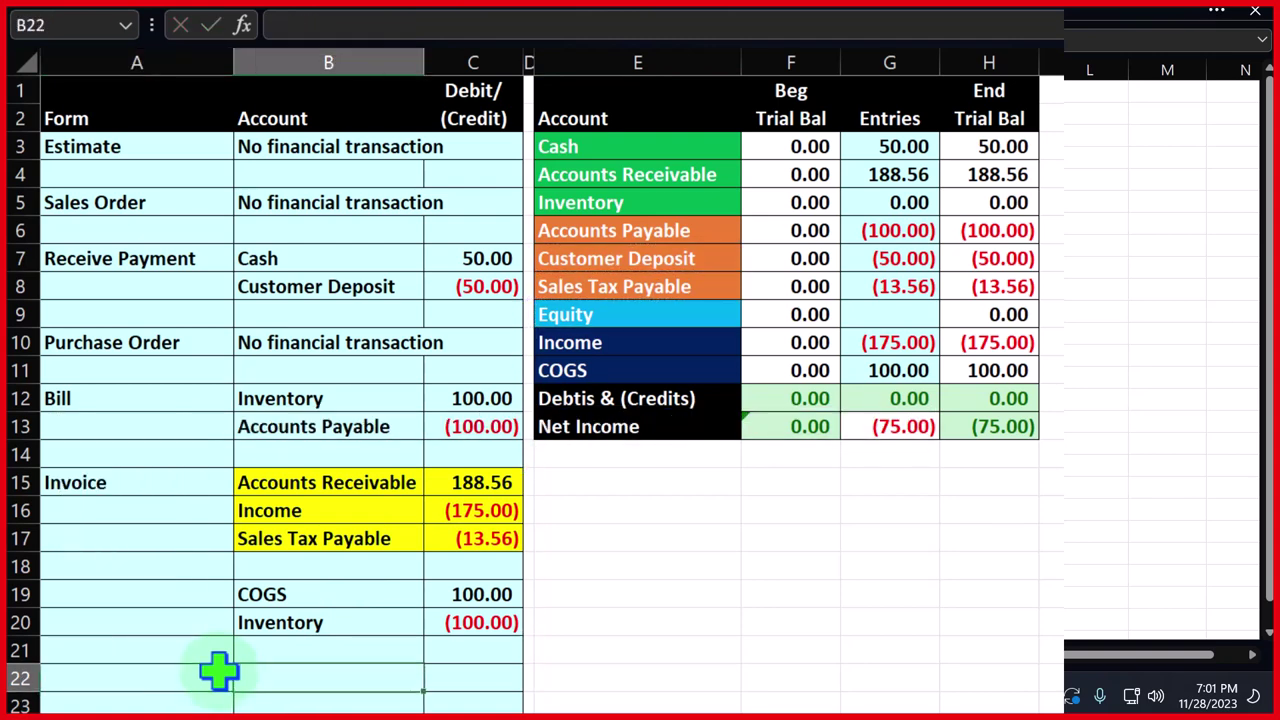
text(=)
key(Right)
key(Right)
key(Right)
key(Up)
key(Up)
key(Up)
key(Up)
key(Up)
key(Up)
key(Up)
key(Up)
key(Up)
key(Up)
key(Up)
key(Up)
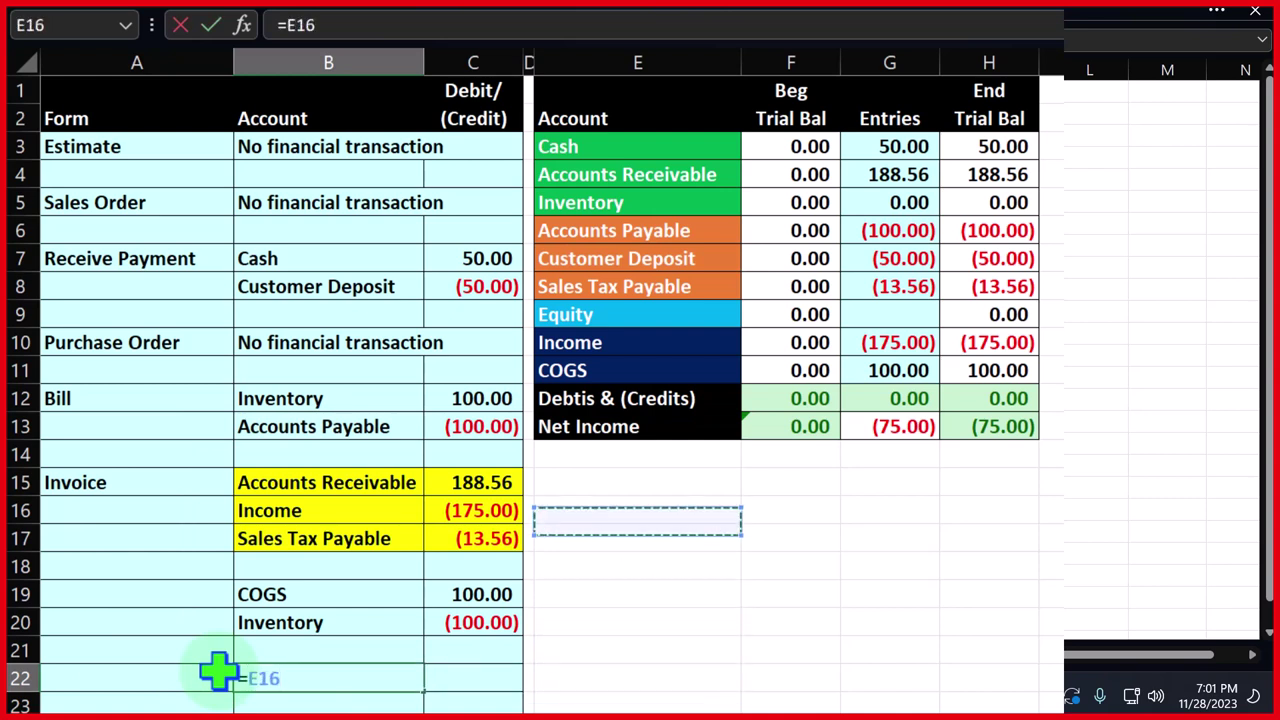
key(Up)
key(Up)
key(Up)
key(Return)
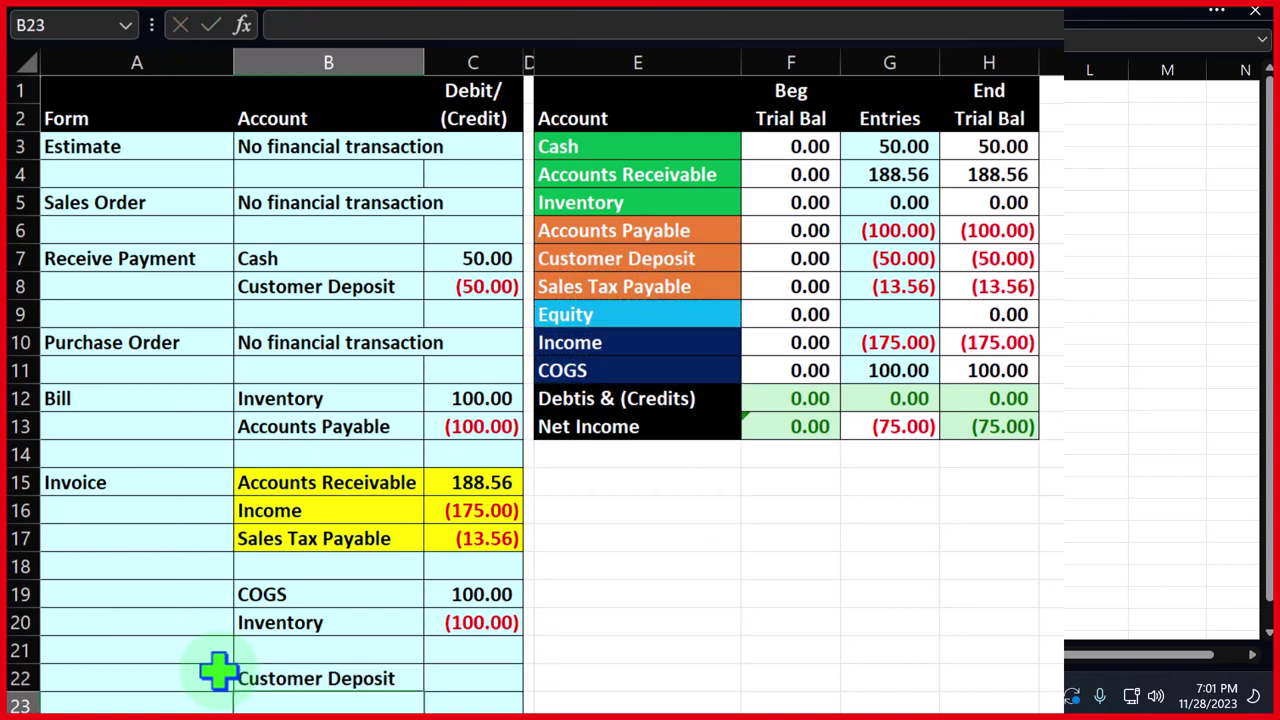
Link B23 to the Accounts Receivable account name in E4 as the entry's second line
text(=)
key(Right)
key(Right)
key(Right)
key(Up)
key(Up)
key(Up)
key(Up)
key(Up)
key(Up)
key(Up)
key(Up)
key(Up)
key(Up)
key(Up)
key(Up)
key(Up)
key(Up)
key(Up)
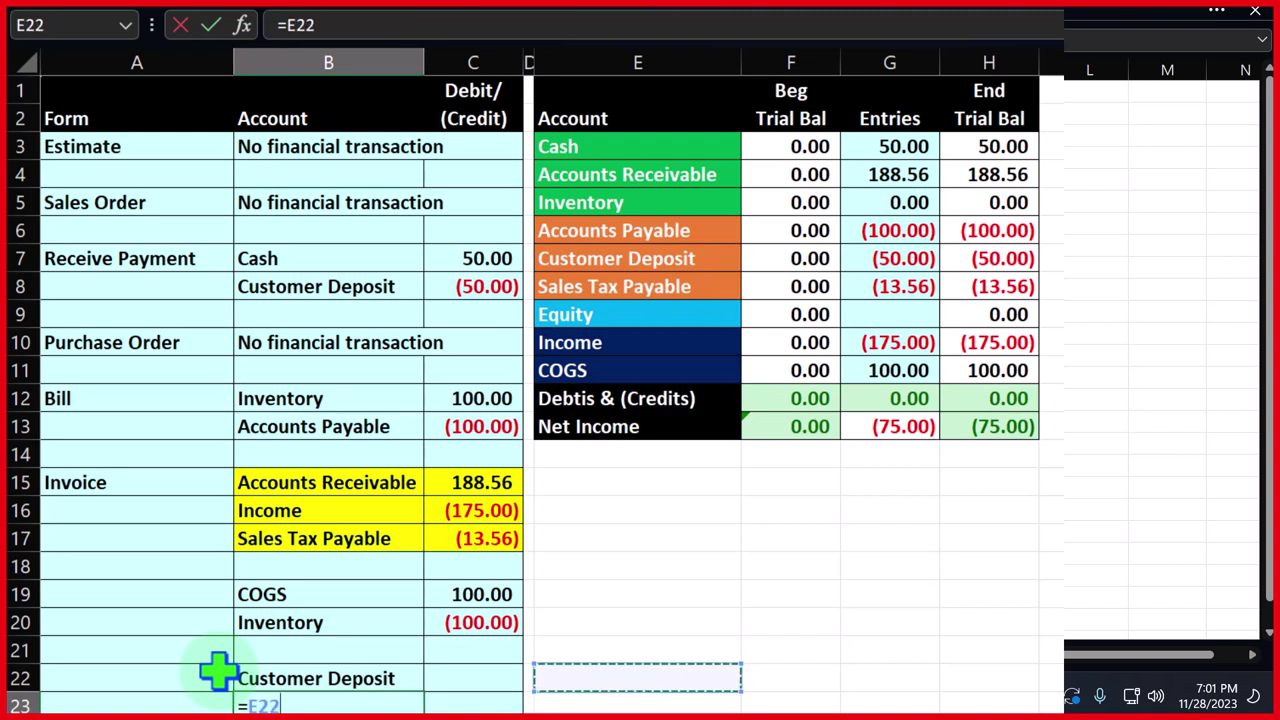
key(Up)
key(Up)
key(Up)
key(Up)
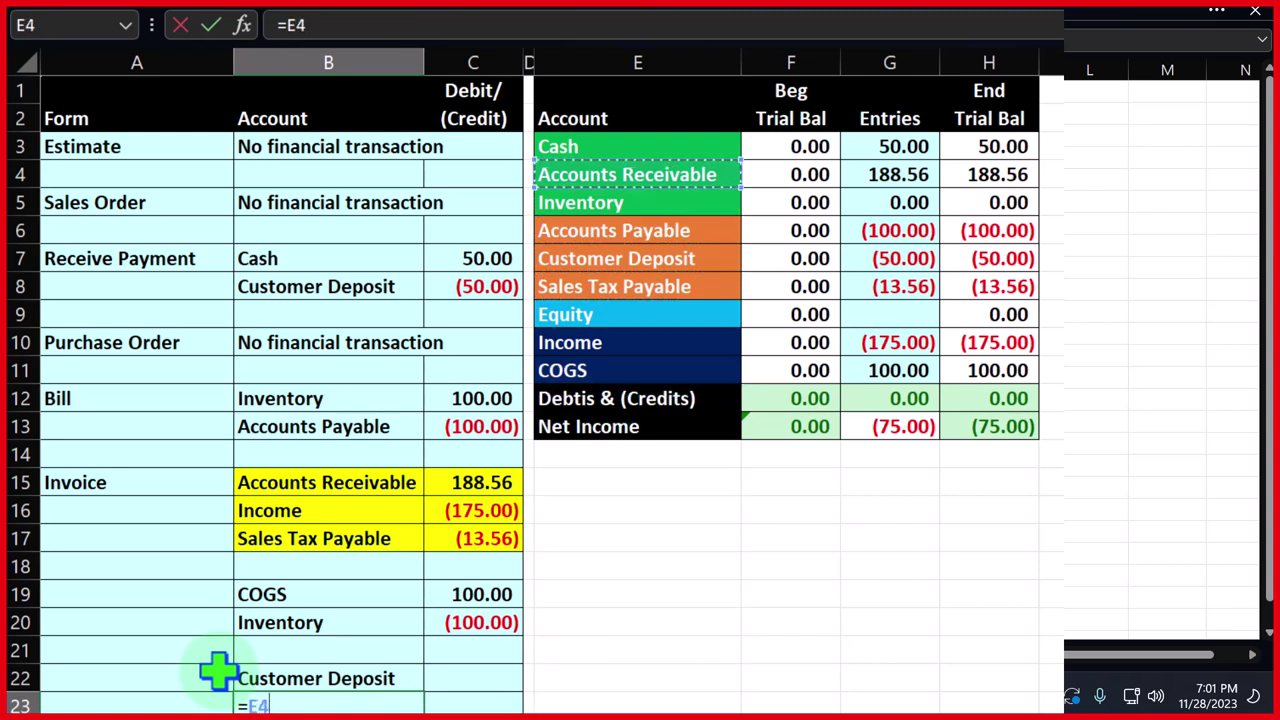
key(Return)
Enter a 50 debit for Customer Deposit in C22 and the offsetting Accounts Receivable credit in C23 as -C22
key(Right)
key(Up)
key(Up)
text(50)
key(Return)
text(=-)
key(Up)
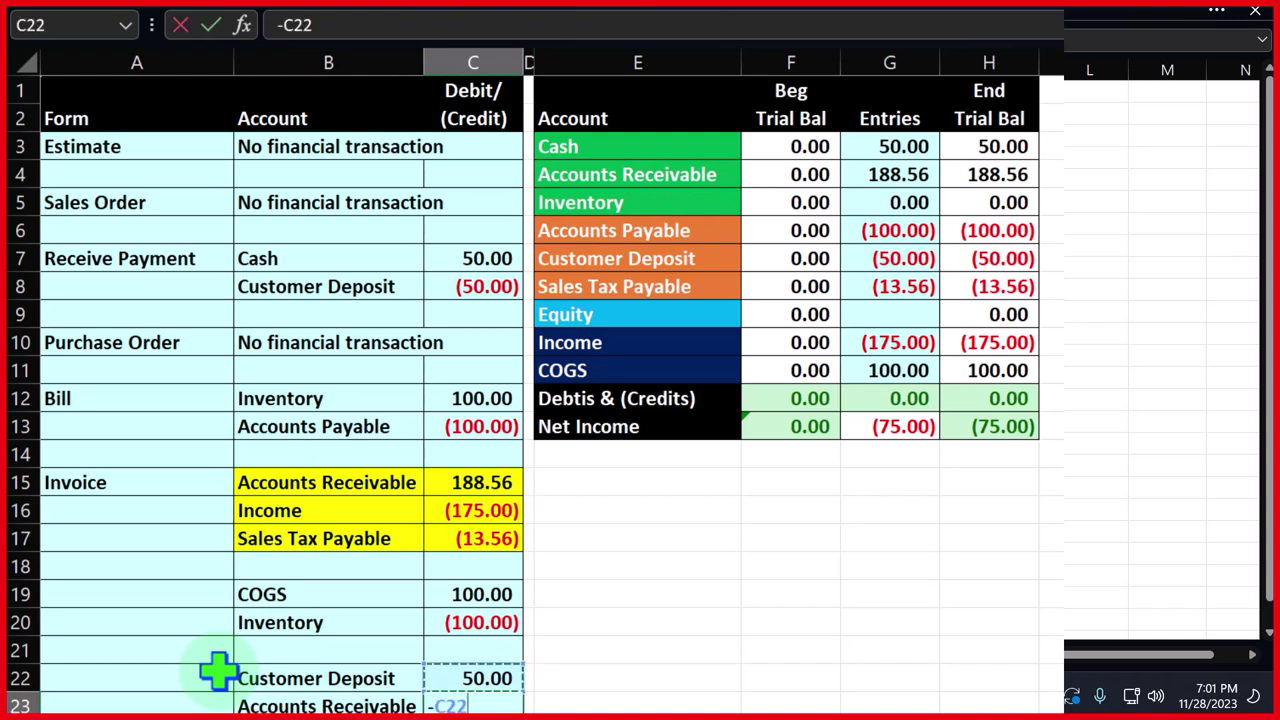
key(Return)
Extend the Customer Deposit formula in G7 by adding C22 to C8, and check its ending balance
key(Up)
key(Up)
key(Up)
key(Up)
key(Up)
key(Up)
key(Up)
key(Up)
key(Up)
key(Up)
key(Up)
key(Up)
key(Up)
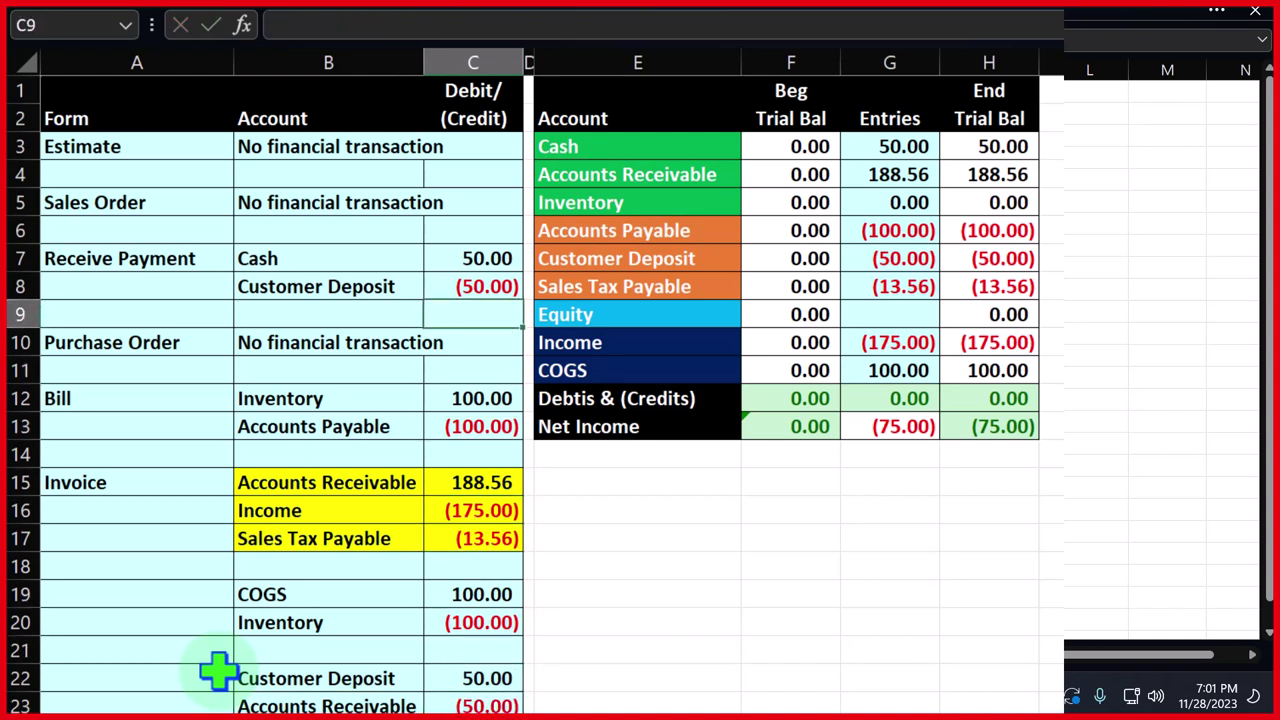
key(Right)
key(Right)
key(Right)
key(Right)
key(Up)
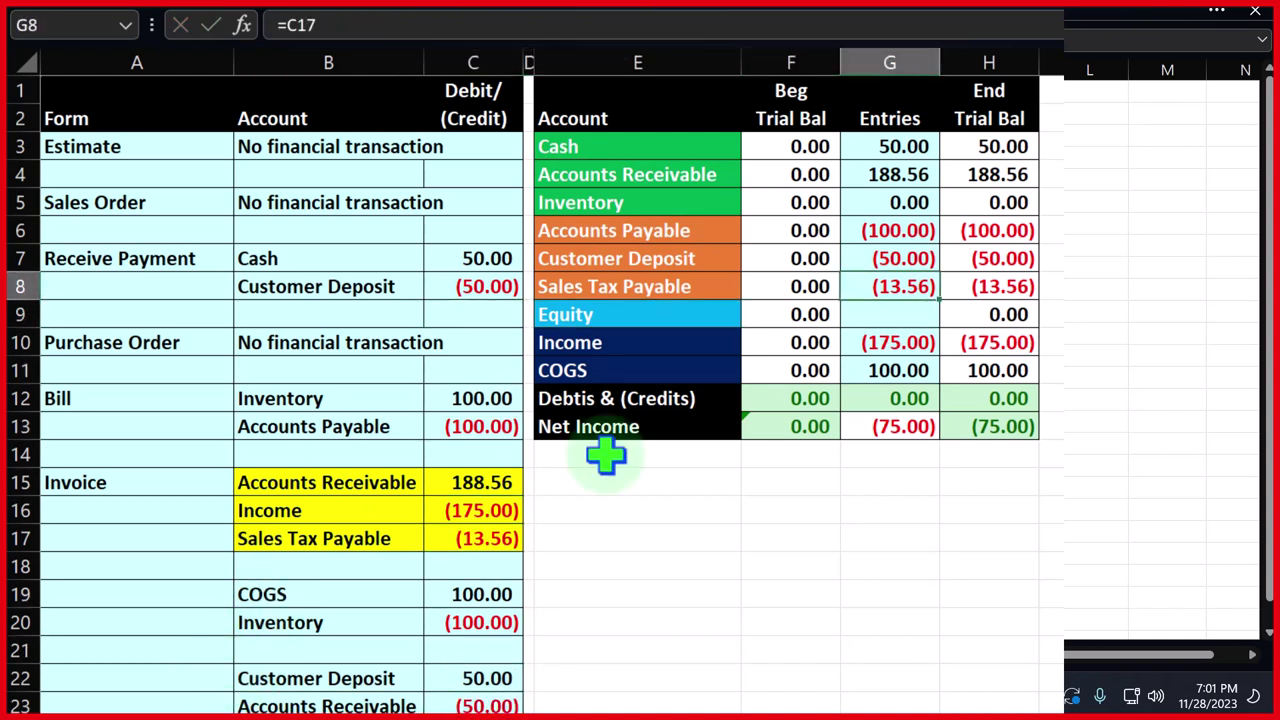
click(920, 258)
text(=C8)
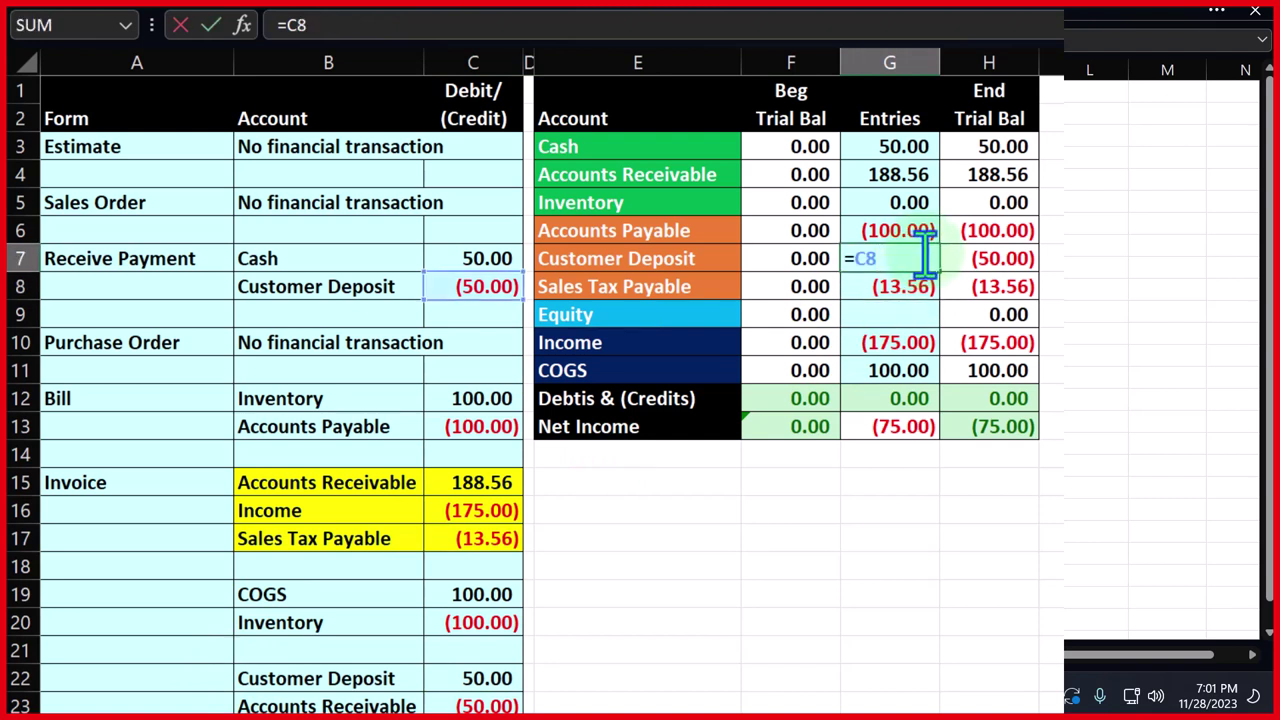
text(+)
click(486, 672)
key(Return)
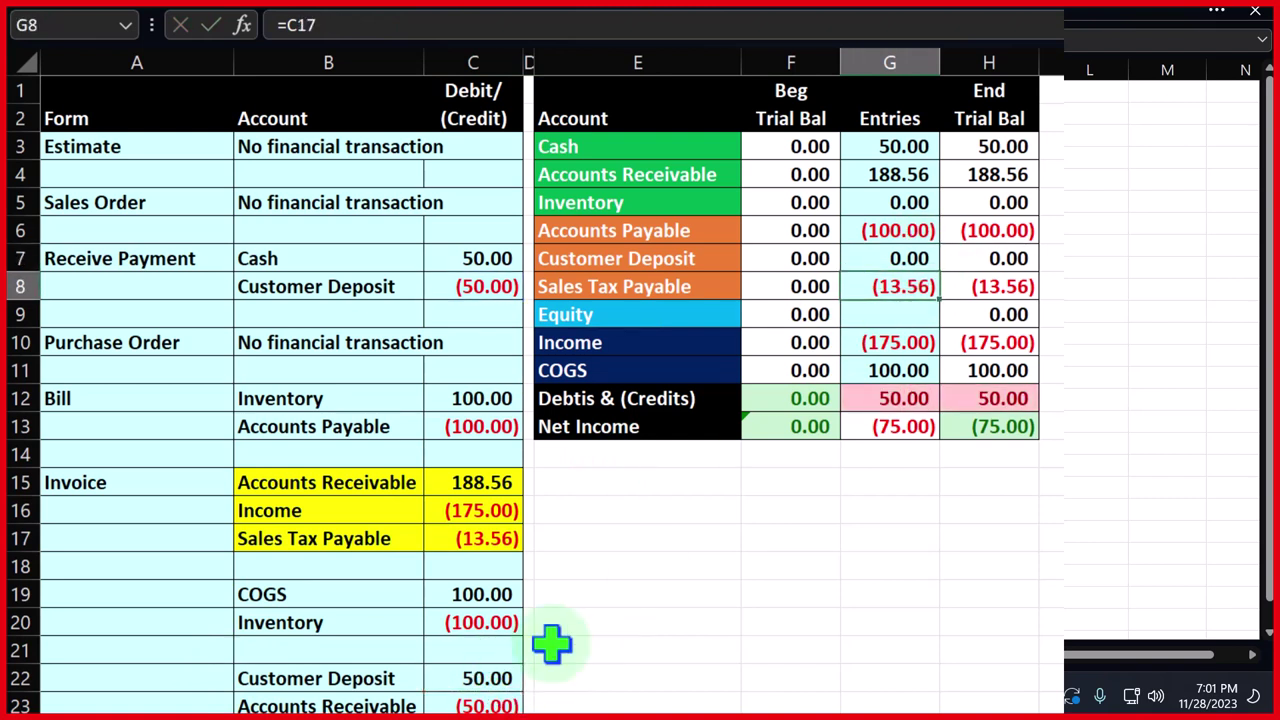
click(1010, 264)
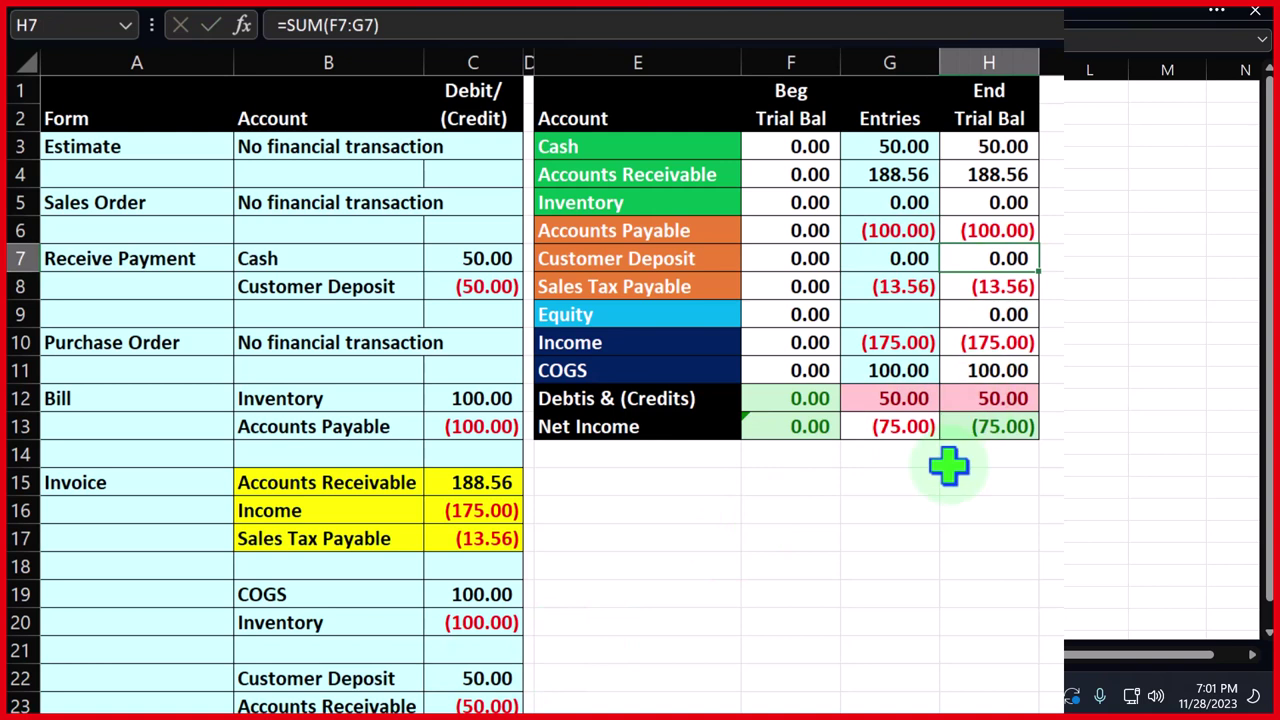
Extend the Accounts Receivable formula in G4 by adding C23 to C15, and check its ending balance
double_click(906, 176)
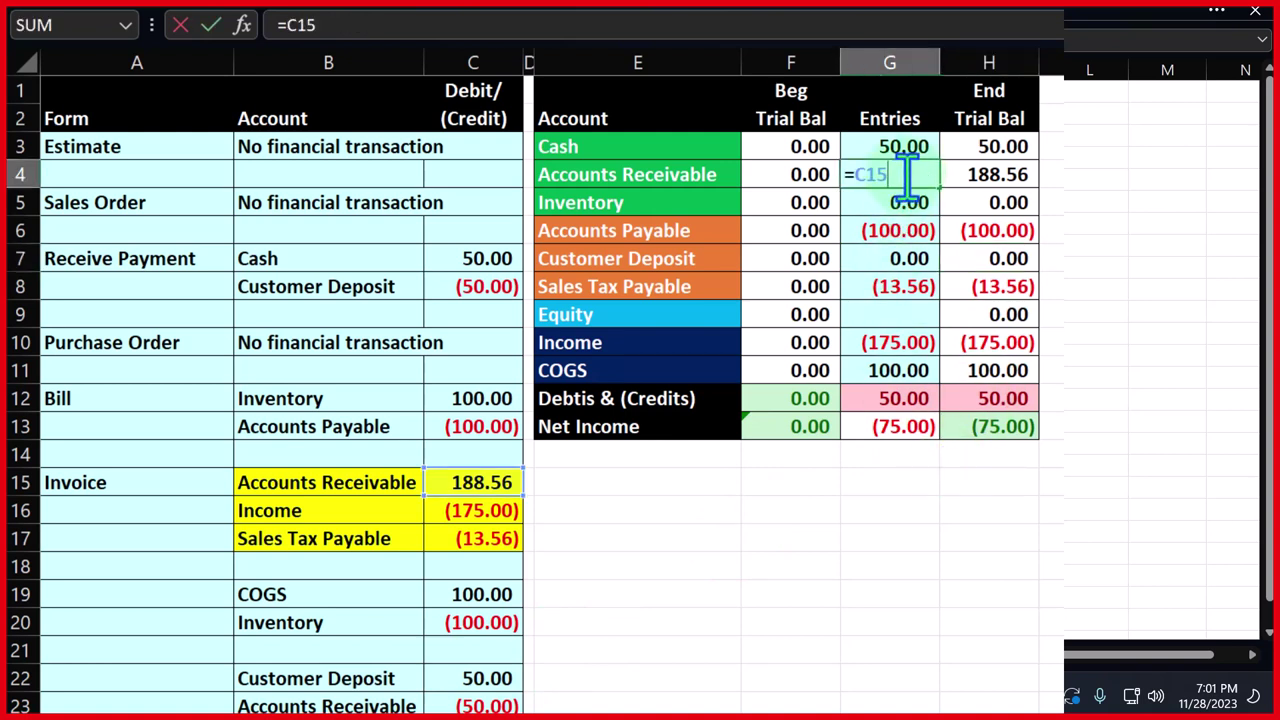
text(+)
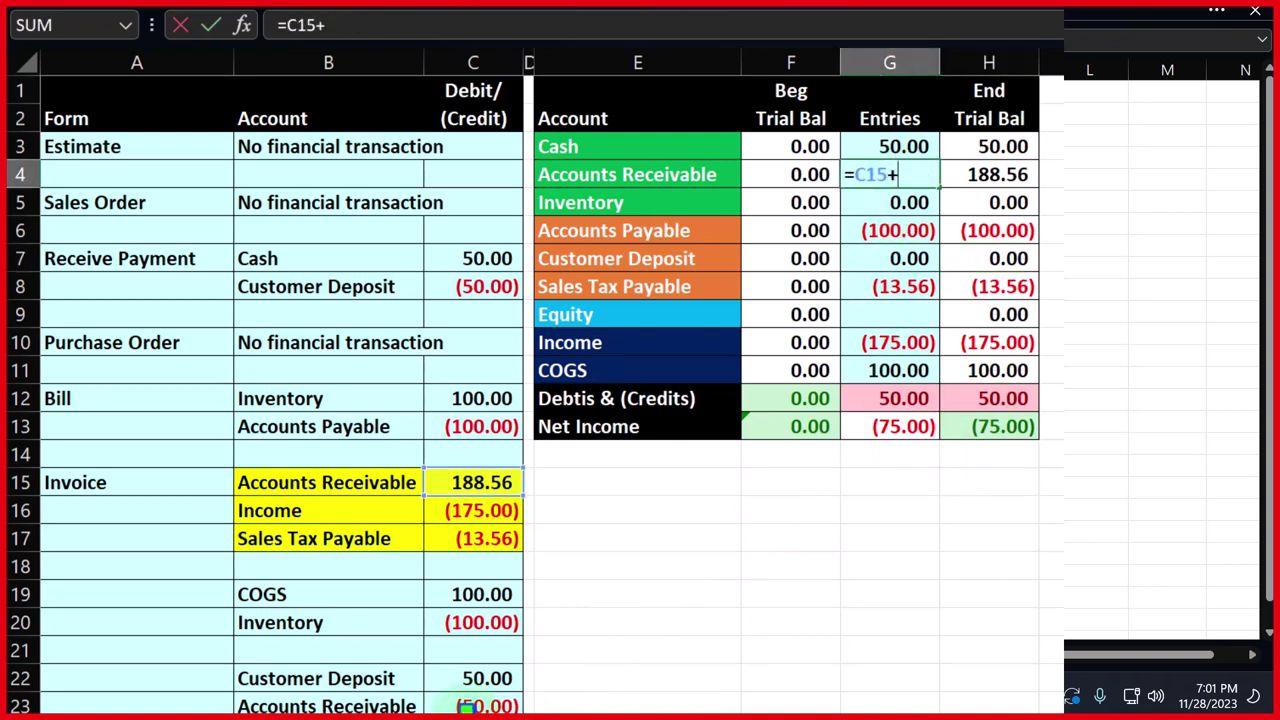
click(466, 700)
key(Return)
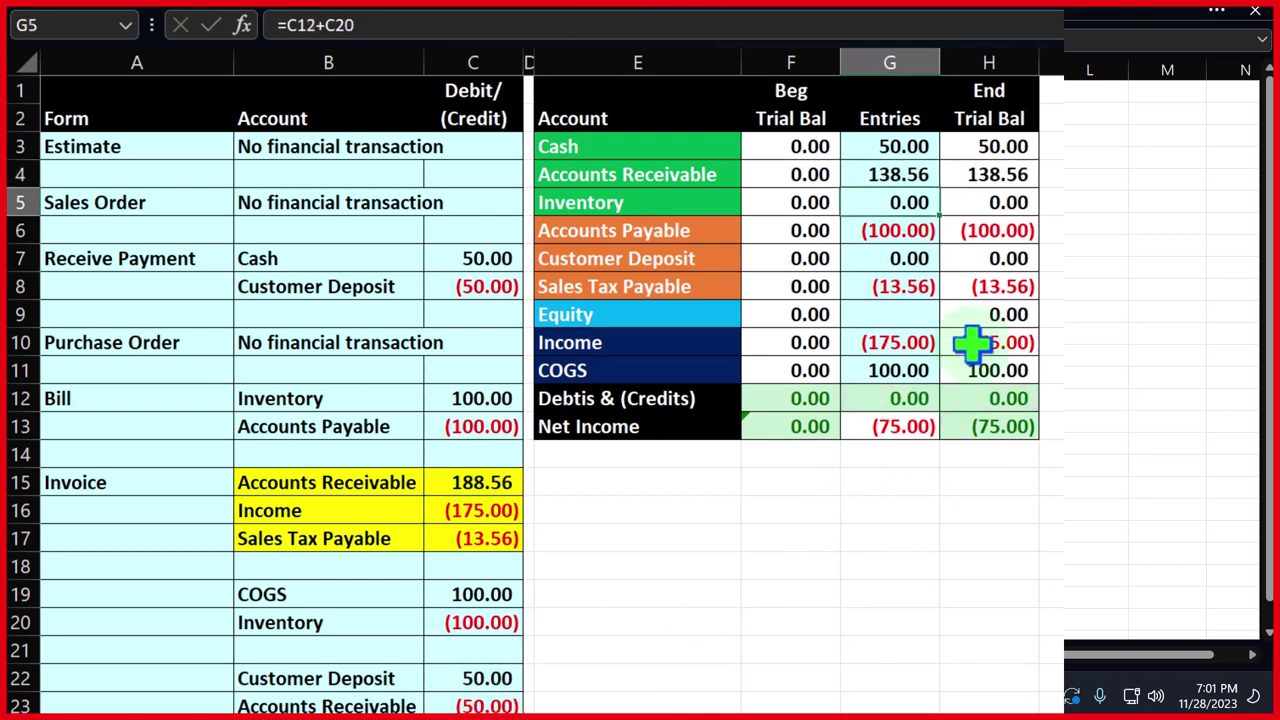
click(985, 175)
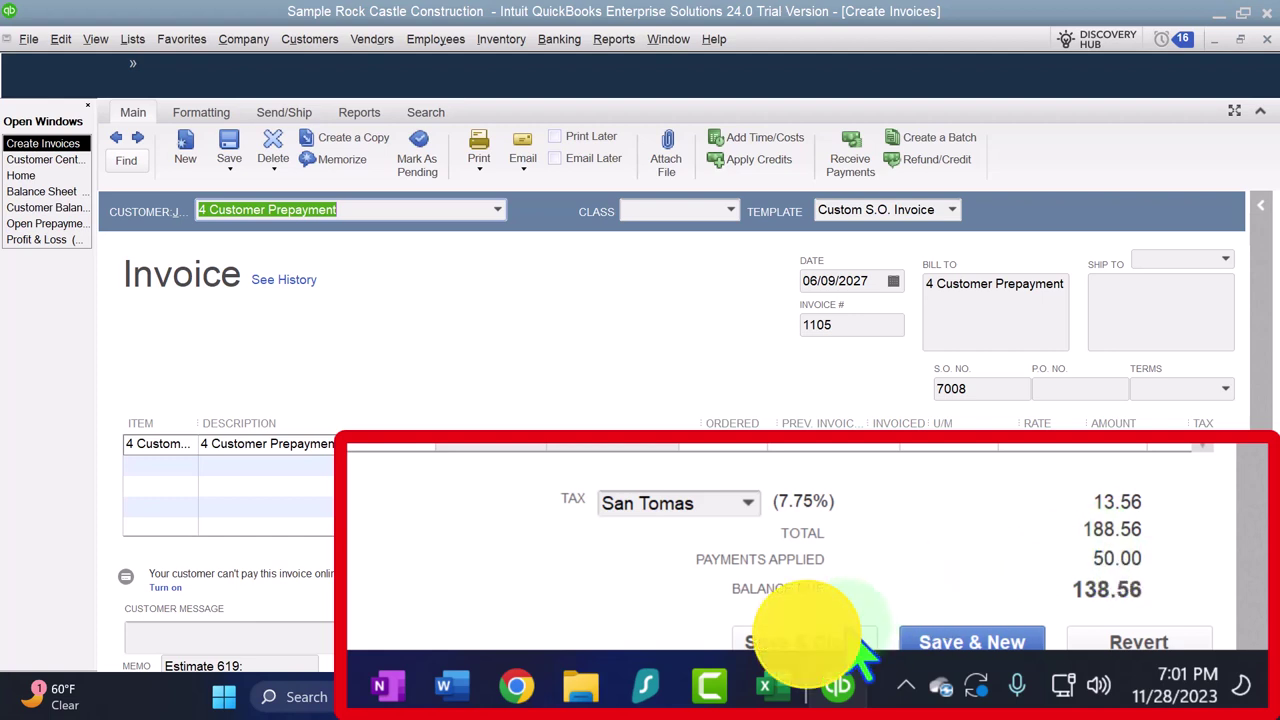
In QuickBooks, save and close the invoice and open the Accounts Receivable transactions from the Balance Sheet
click(945, 668)
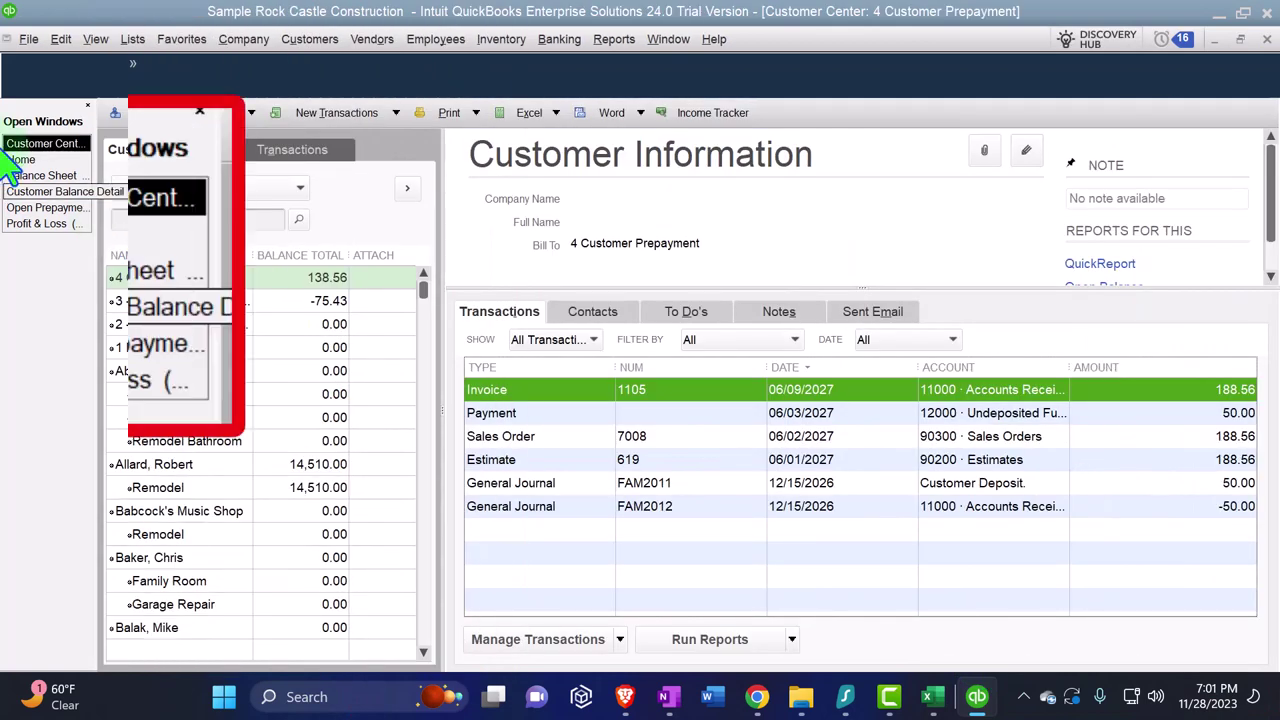
click(40, 175)
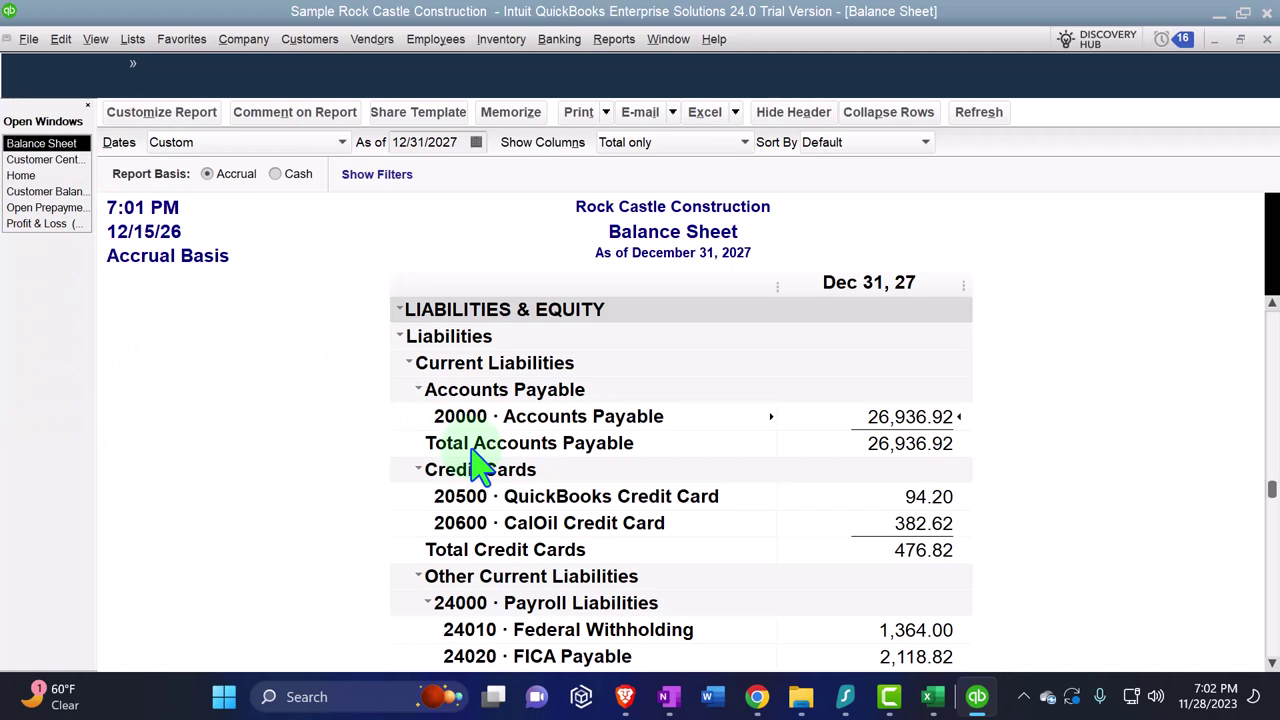
scroll(480, 465, up, 15)
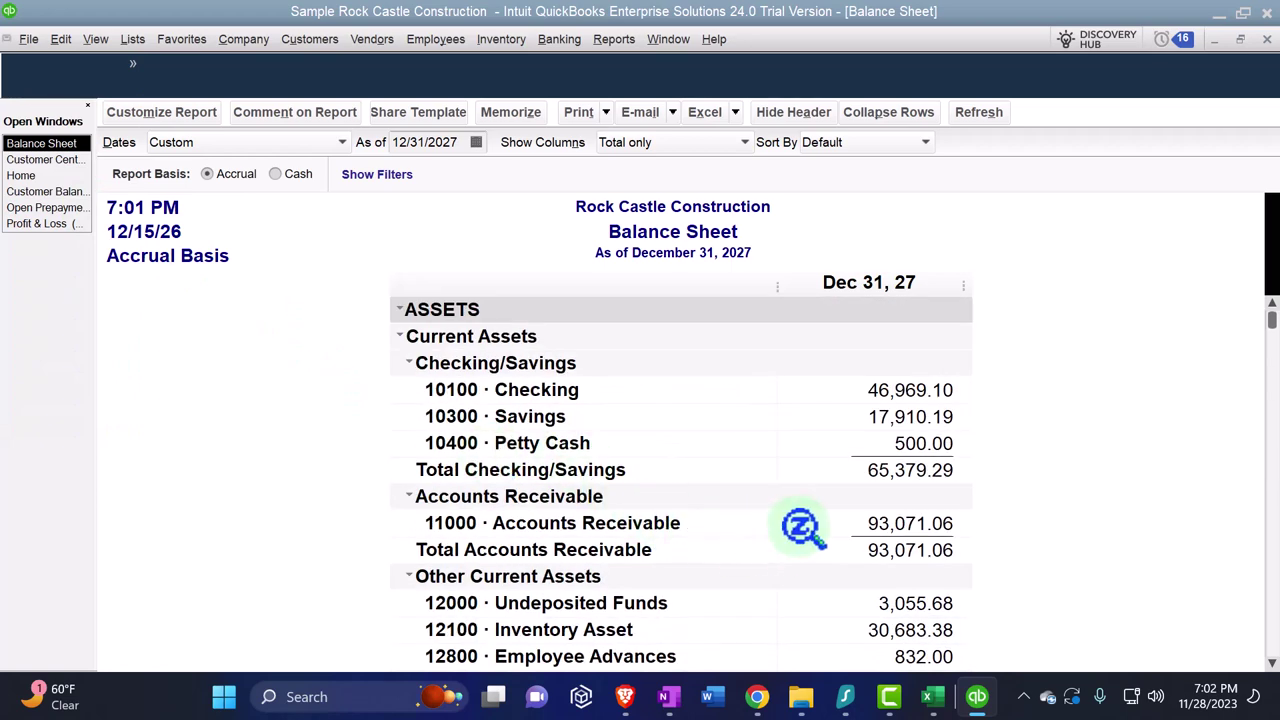
double_click(926, 522)
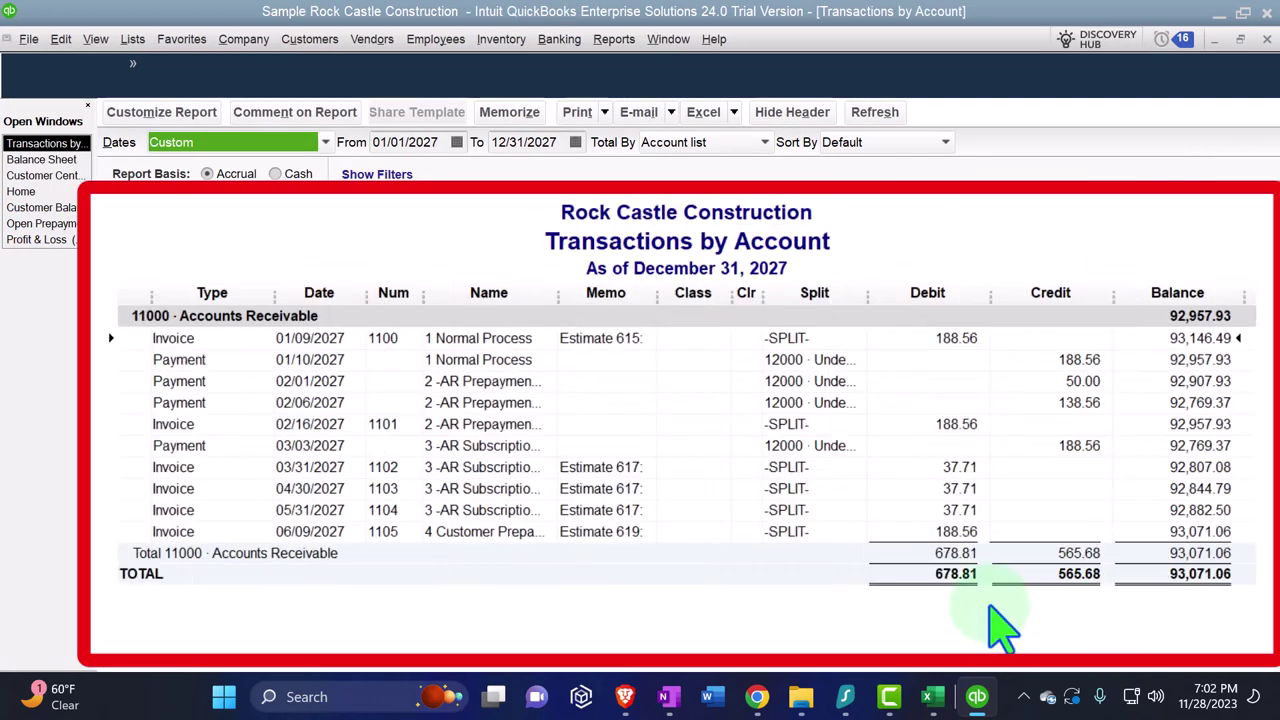
Open the 06/09/2027 invoice from the Accounts Receivable transactions, examine its applied payment and balance due, and return to the Balance Sheet
click(950, 531)
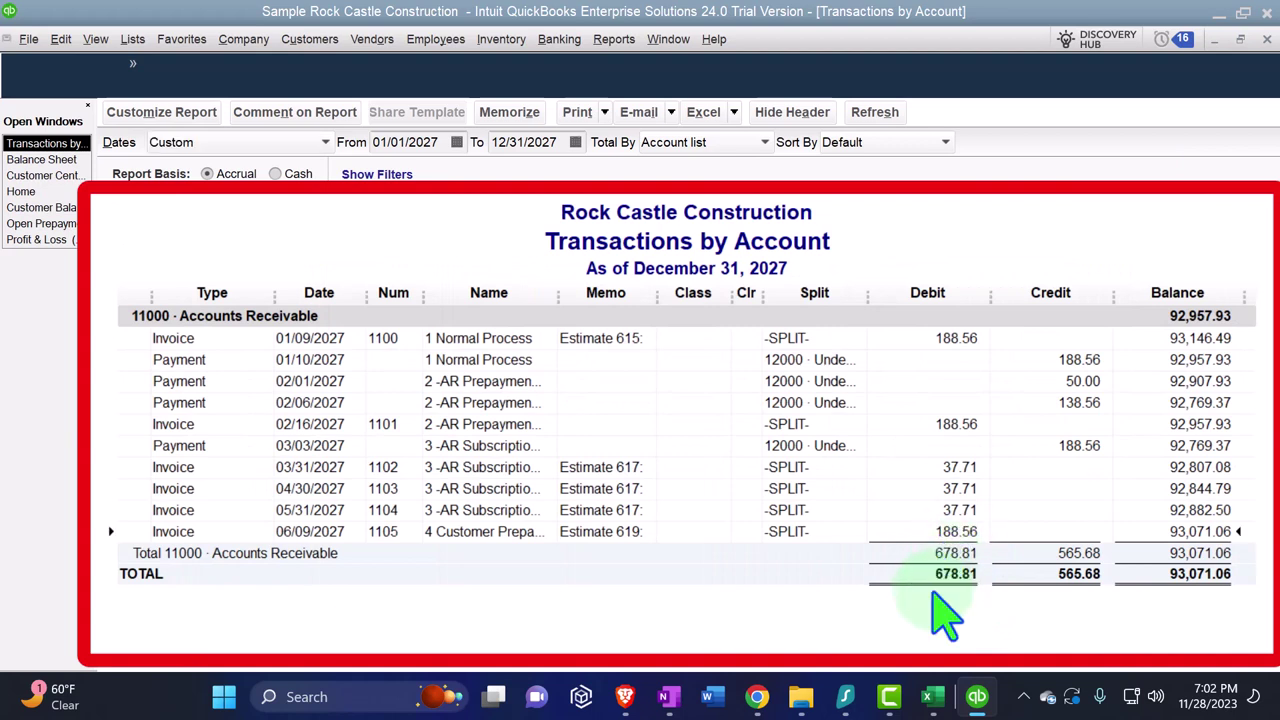
double_click(950, 531)
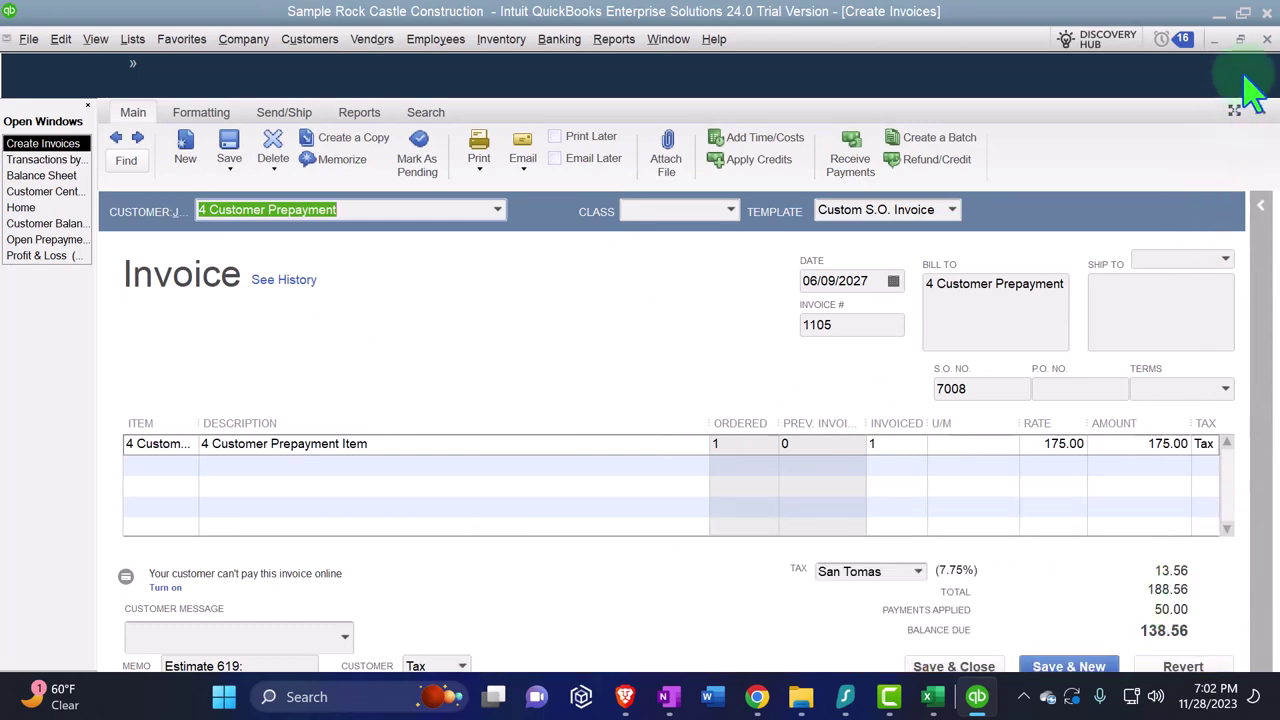
click(1267, 39)
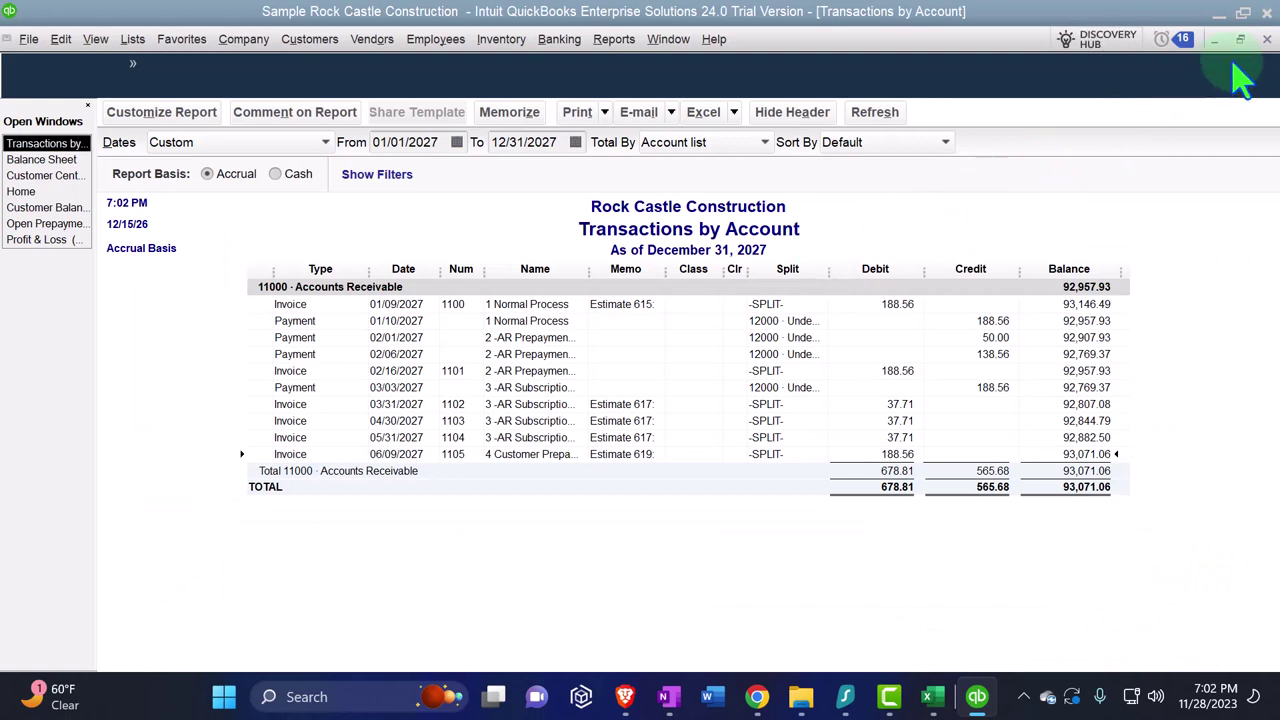
click(1266, 40)
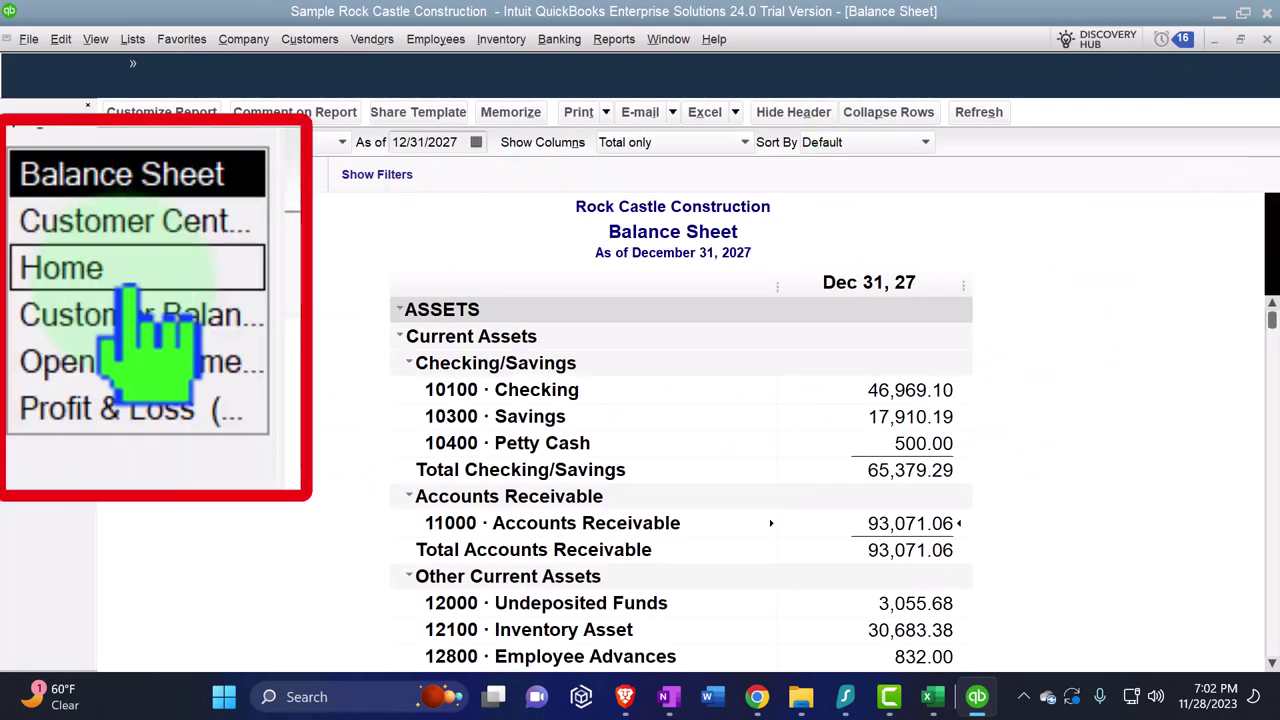
Check the June customer prepayment income on the Profit & Loss report
click(40, 223)
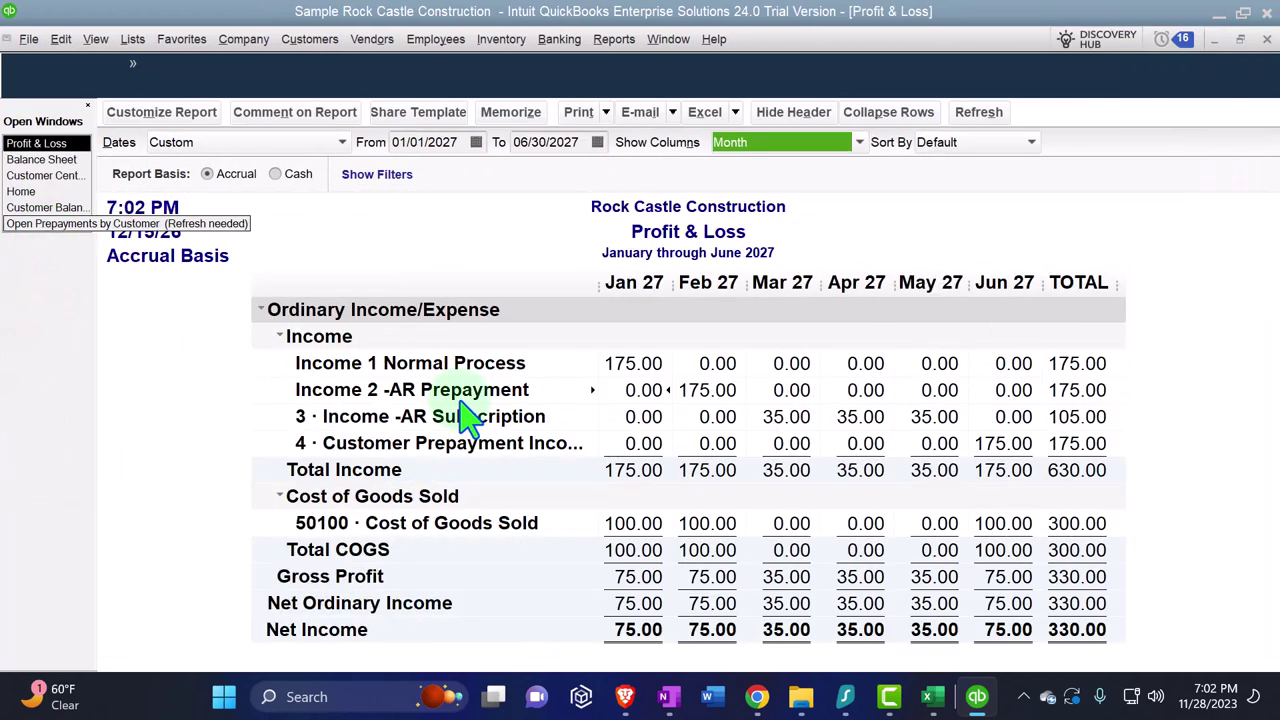
click(1005, 445)
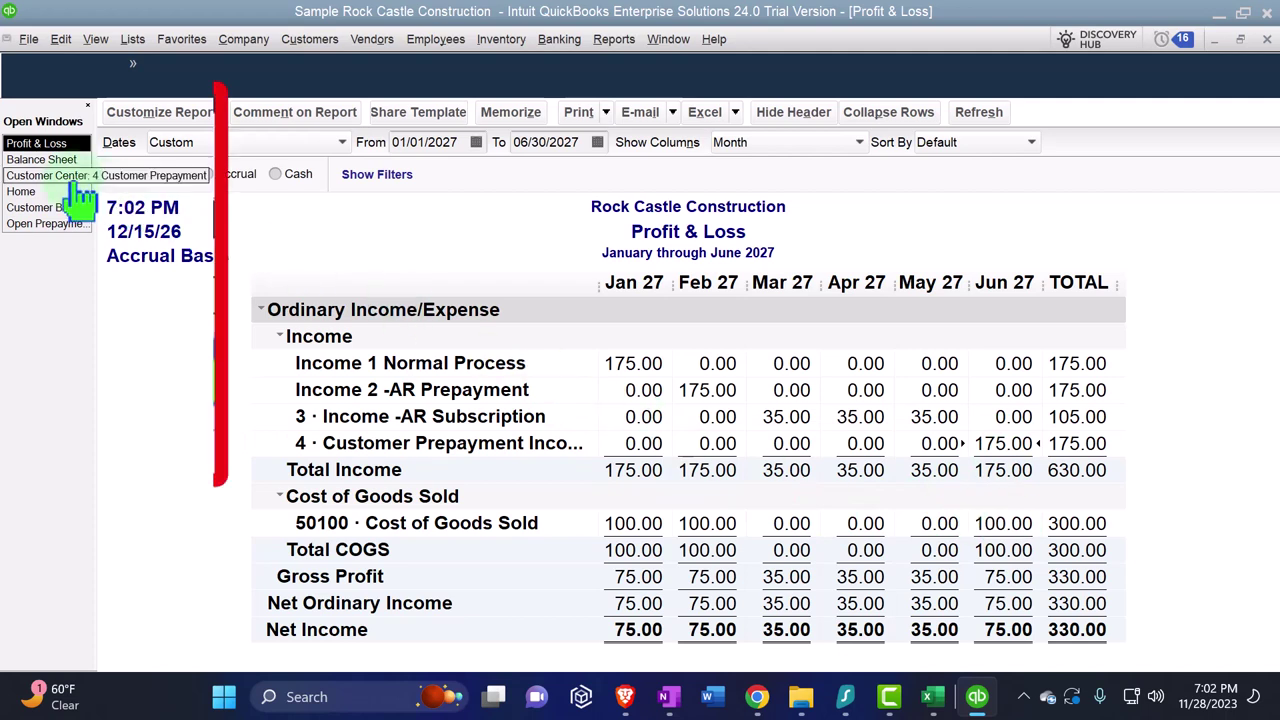
Review the transactions behind Sales Tax Payable on the Balance Sheet, and go back to the report's assets
click(41, 159)
scroll(668, 440, down, 7)
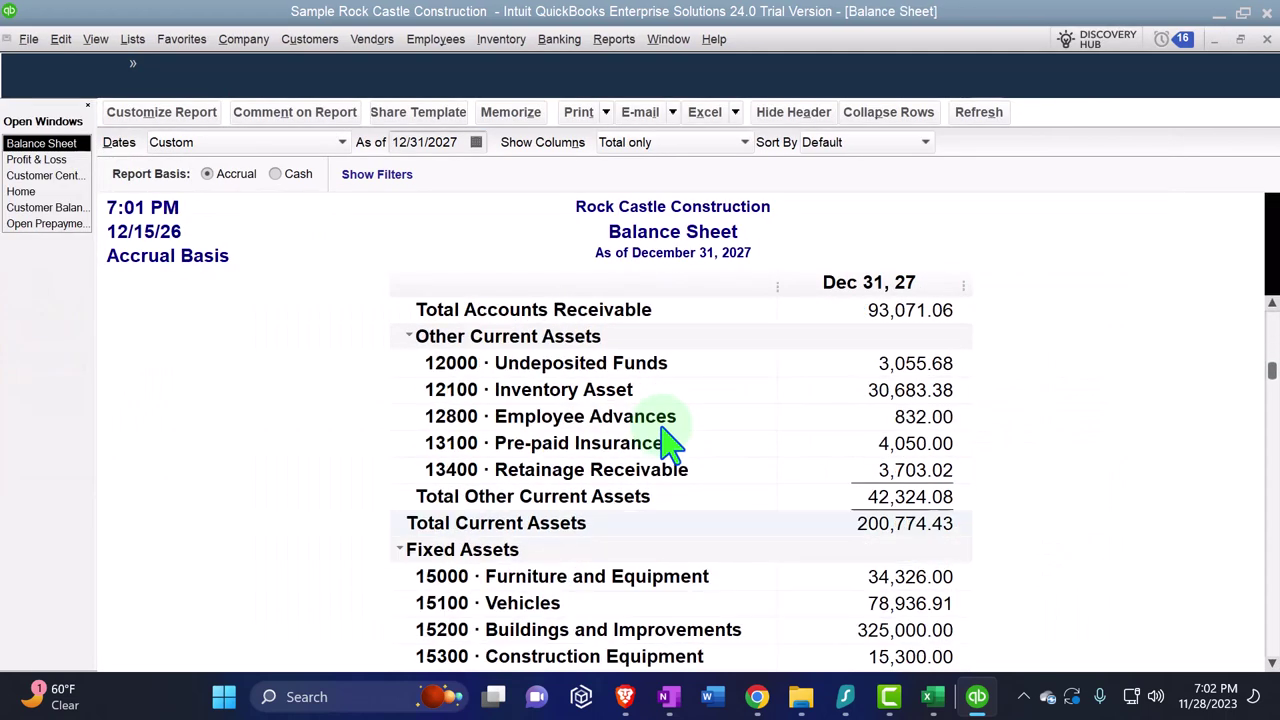
scroll(668, 440, down, 8)
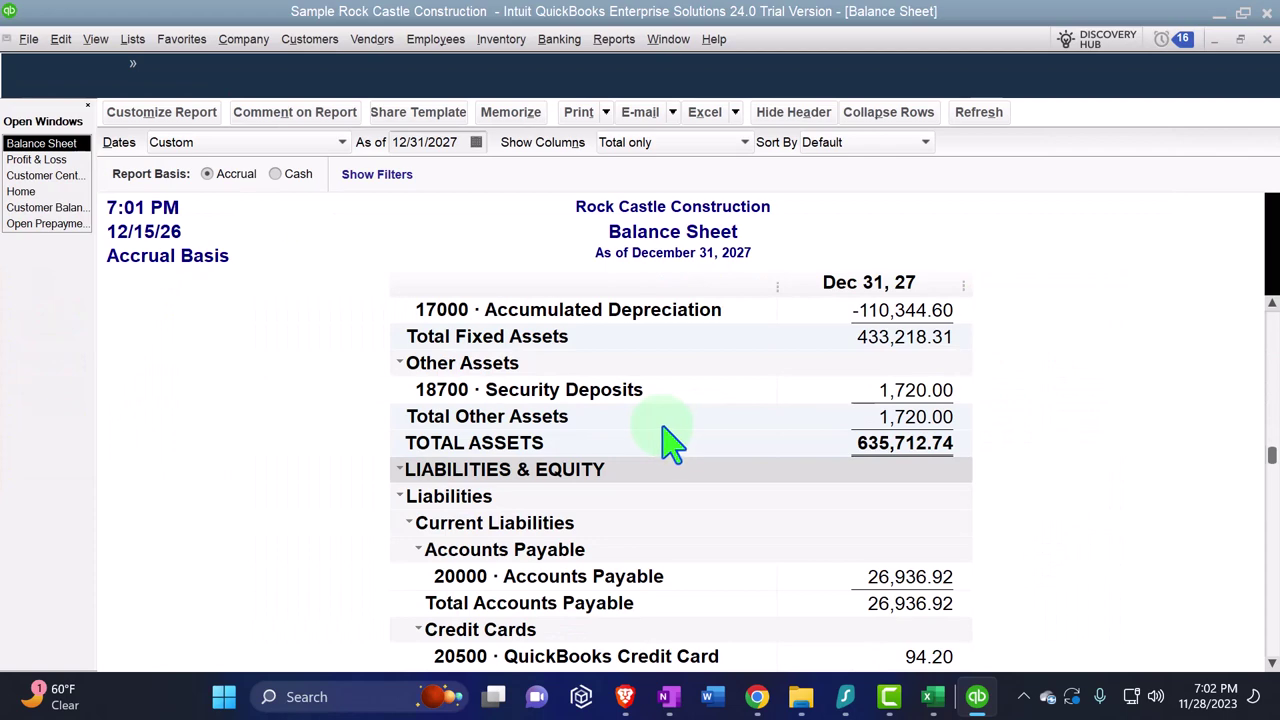
scroll(668, 440, down, 6)
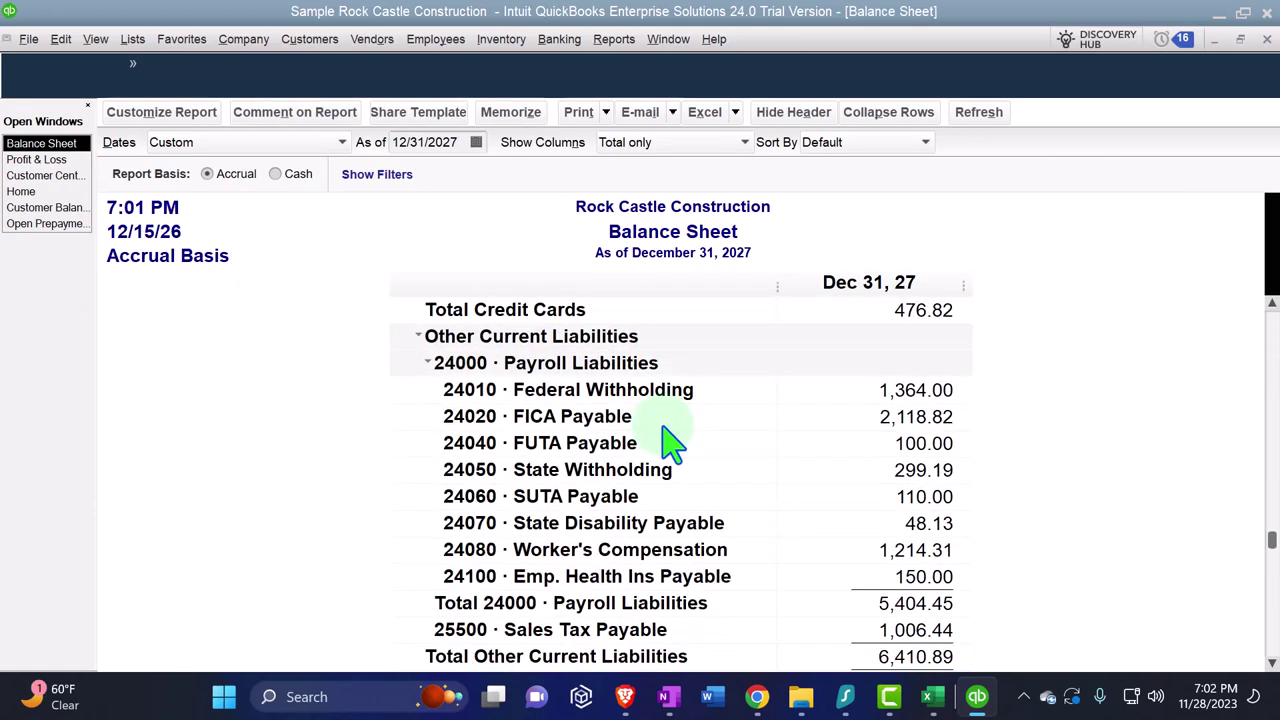
double_click(897, 551)
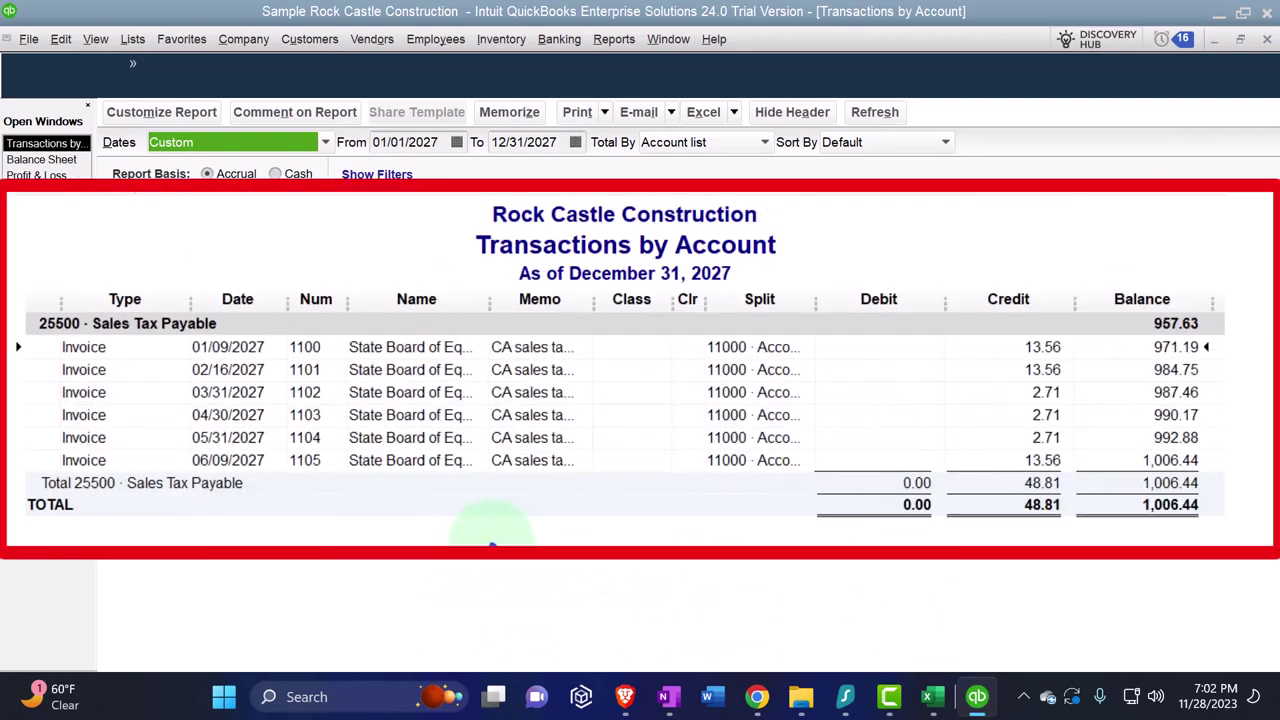
click(1267, 39)
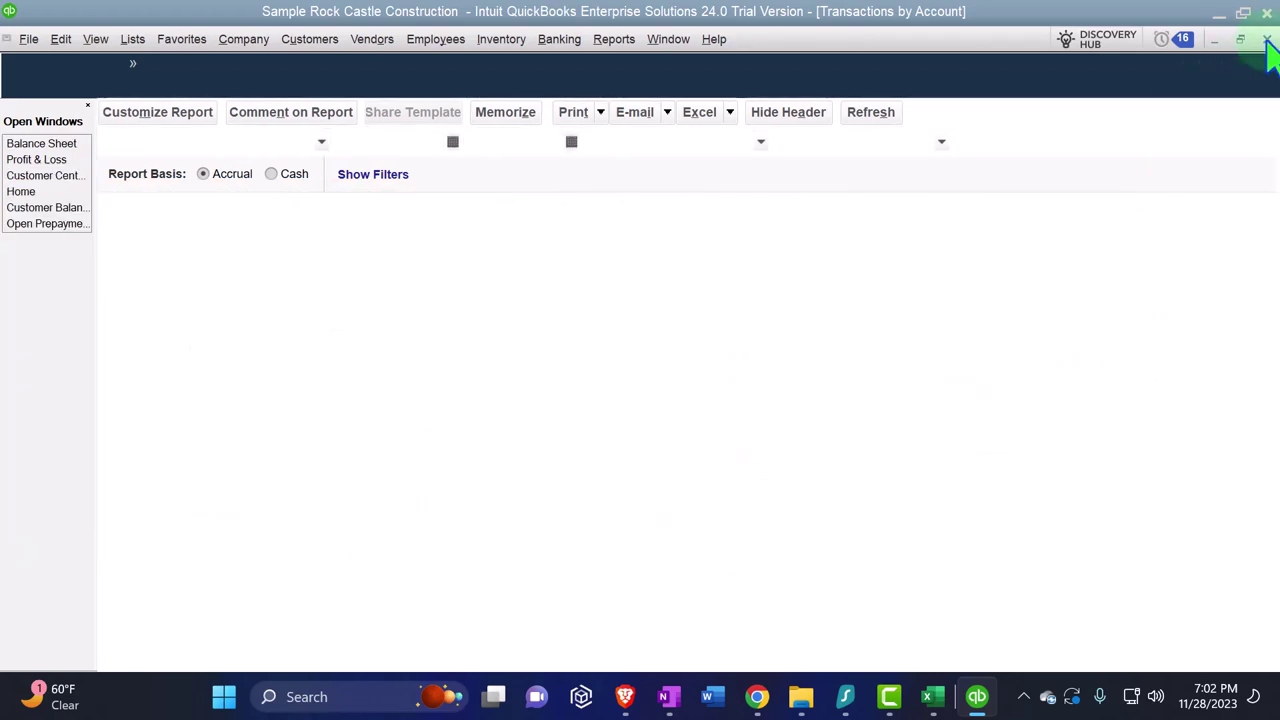
scroll(722, 505, up, 3)
scroll(722, 505, up, 10)
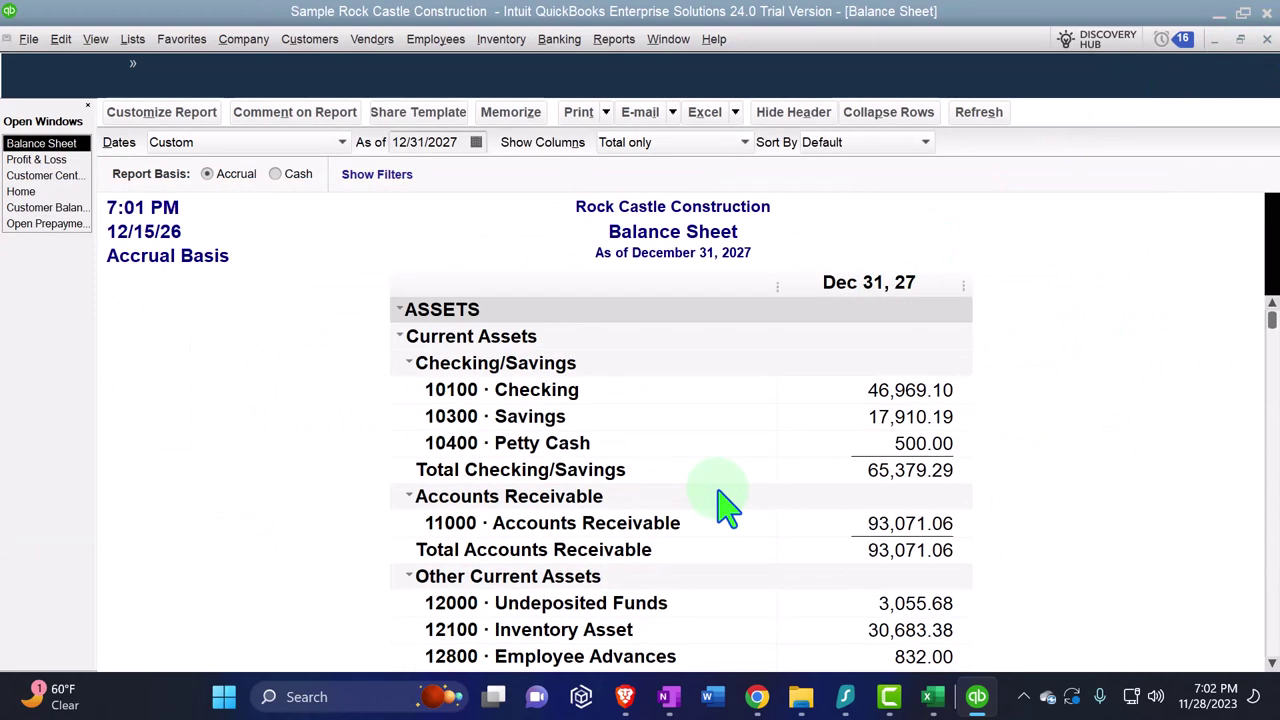
Review the transactions behind Inventory Asset on the Balance Sheet, and return to the report
scroll(725, 510, down, 3)
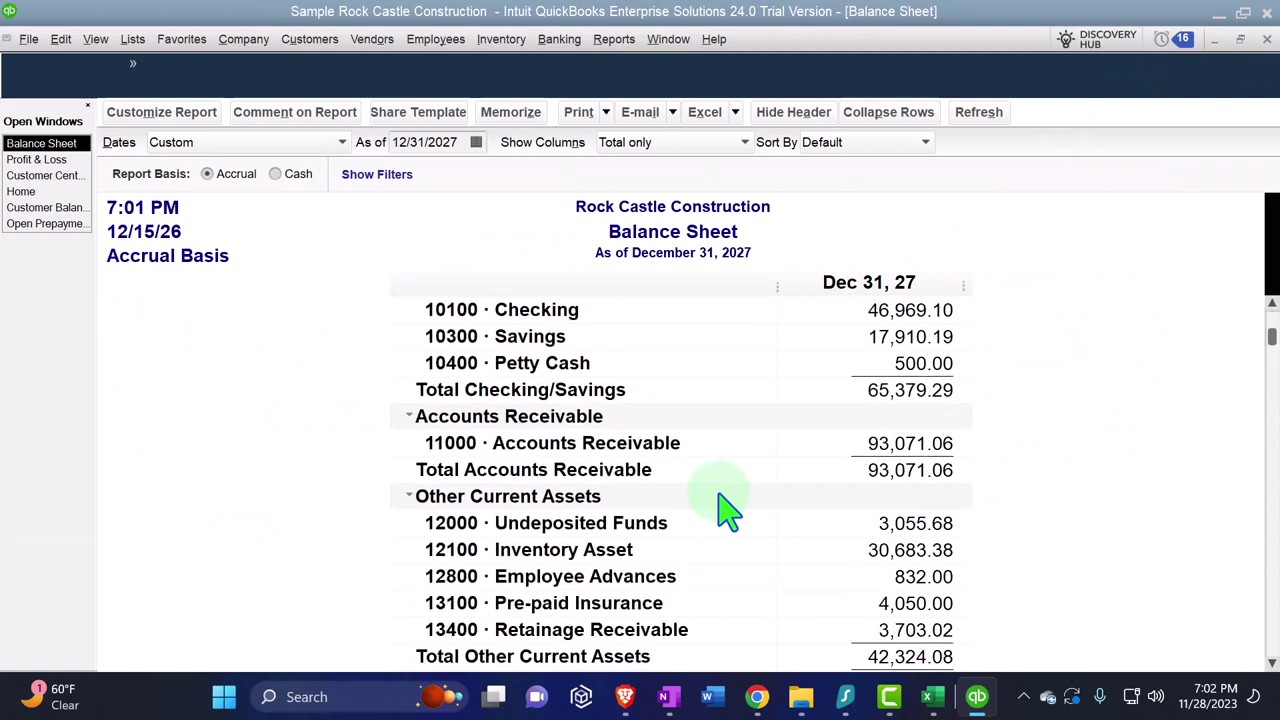
double_click(890, 550)
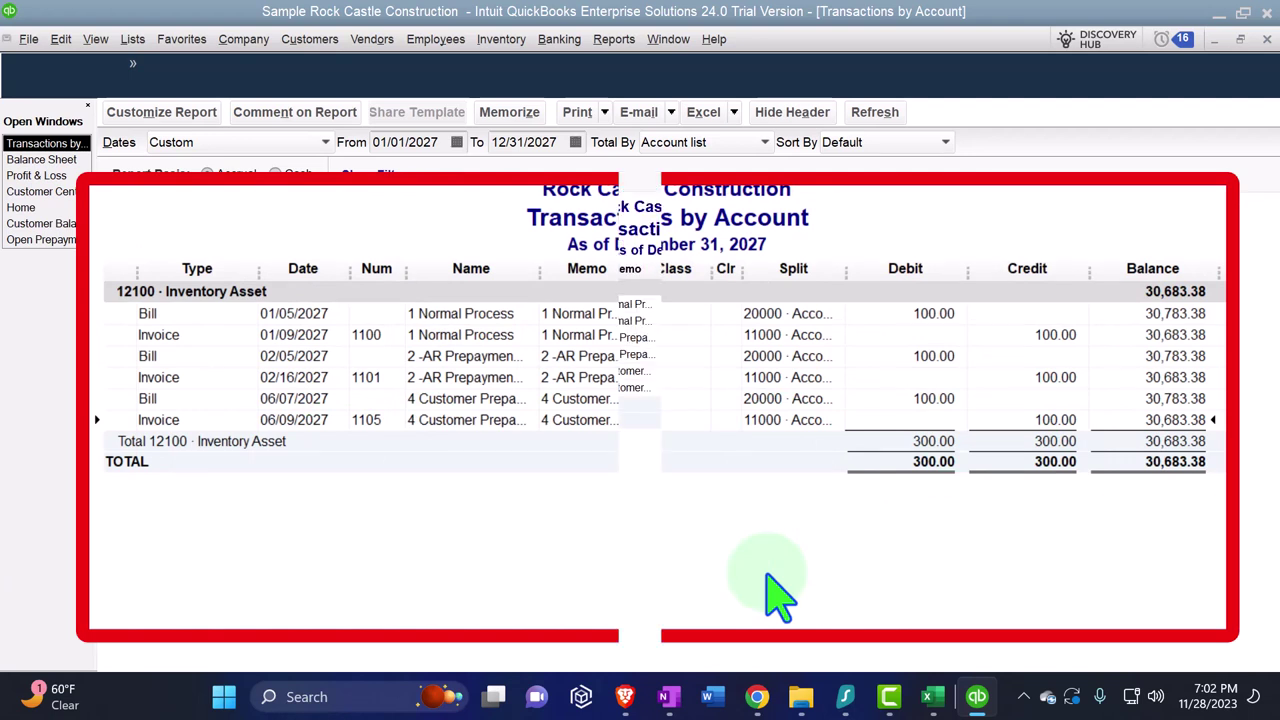
click(1266, 40)
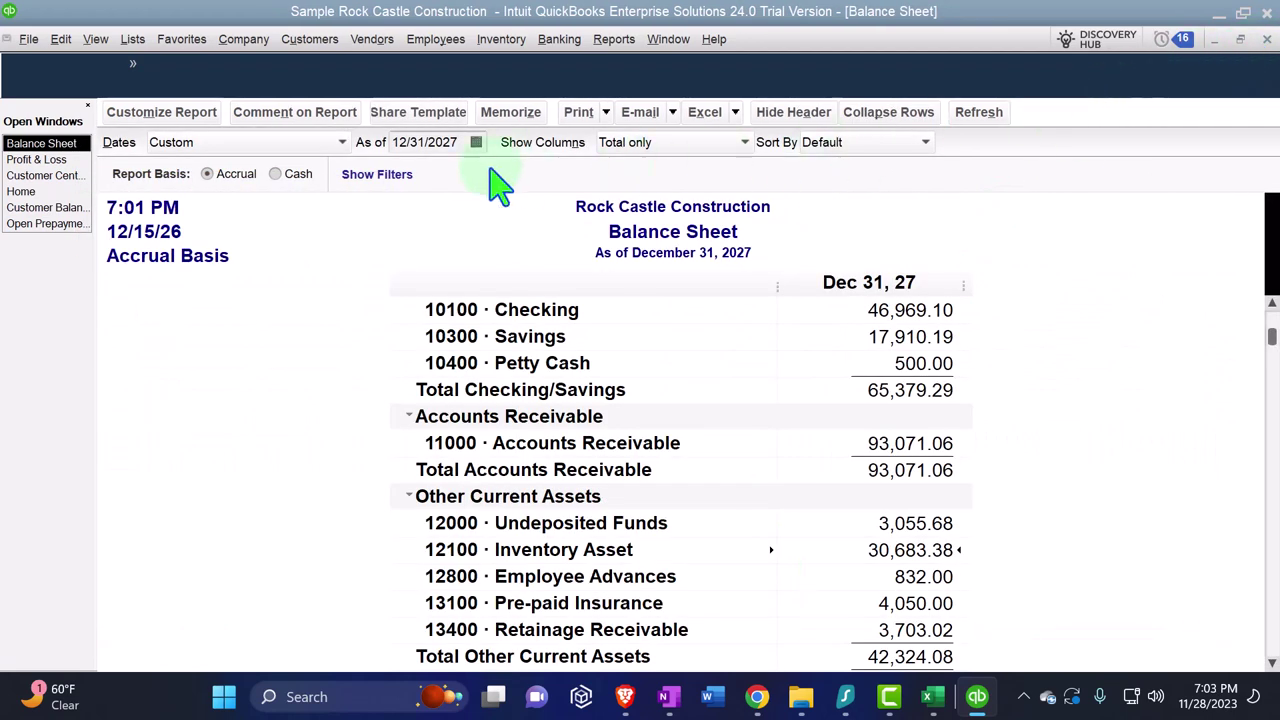
Check the June Cost of Goods Sold on the Profit & Loss report, and go back to the Balance Sheet's assets
click(36, 159)
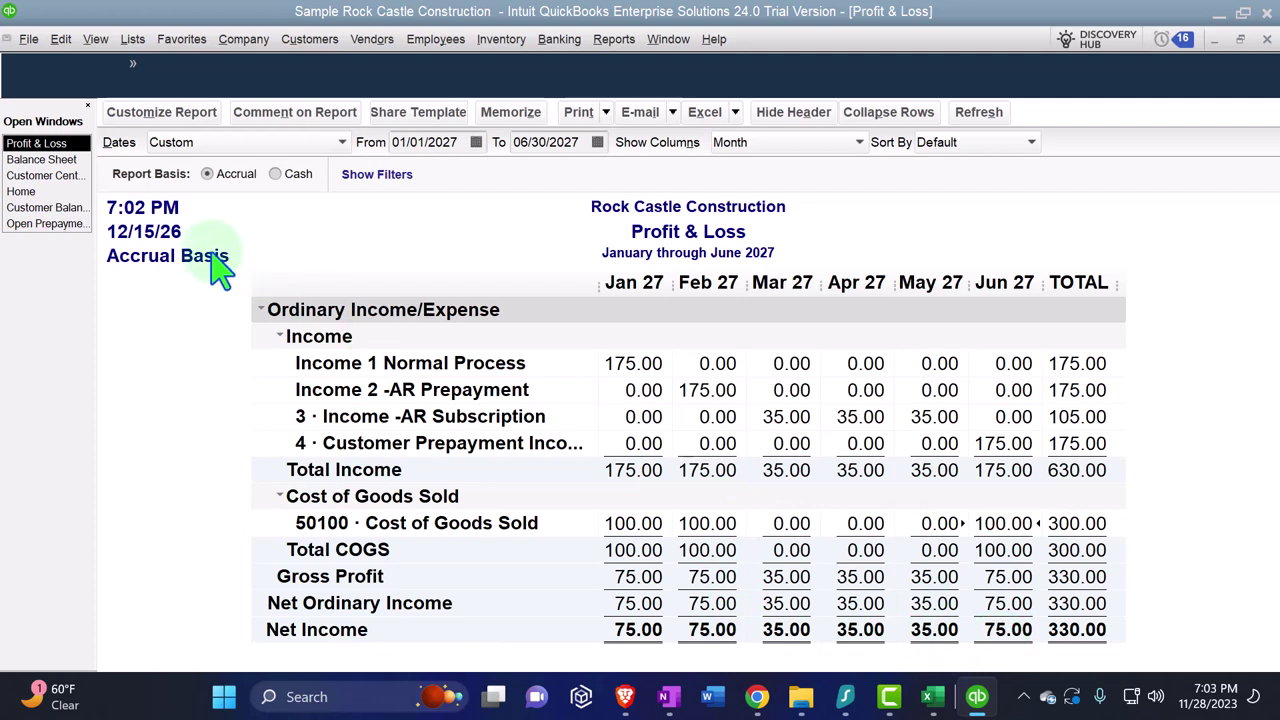
click(41, 159)
scroll(660, 415, up, 1)
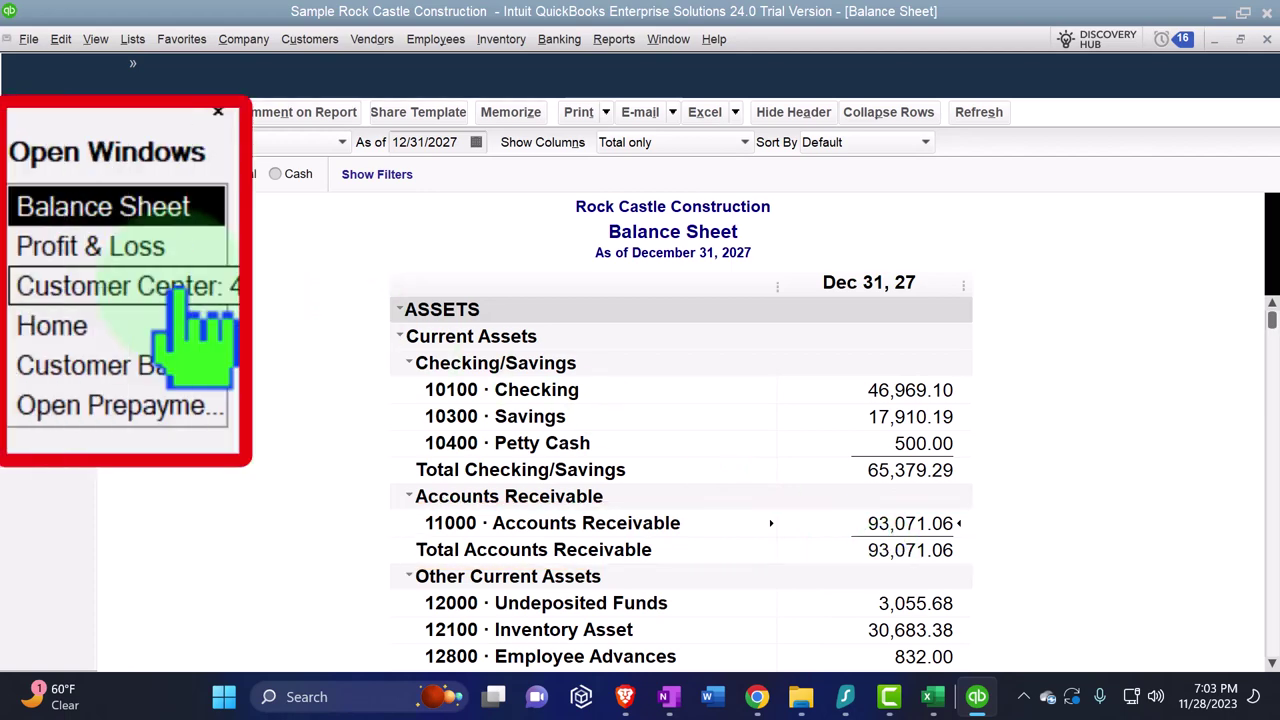
Review 4 Customer Prepayment in the Customer Balance Detail report, widening the Type column, and compare its balance with Accounts Receivable in the Excel trial balance
click(180, 290)
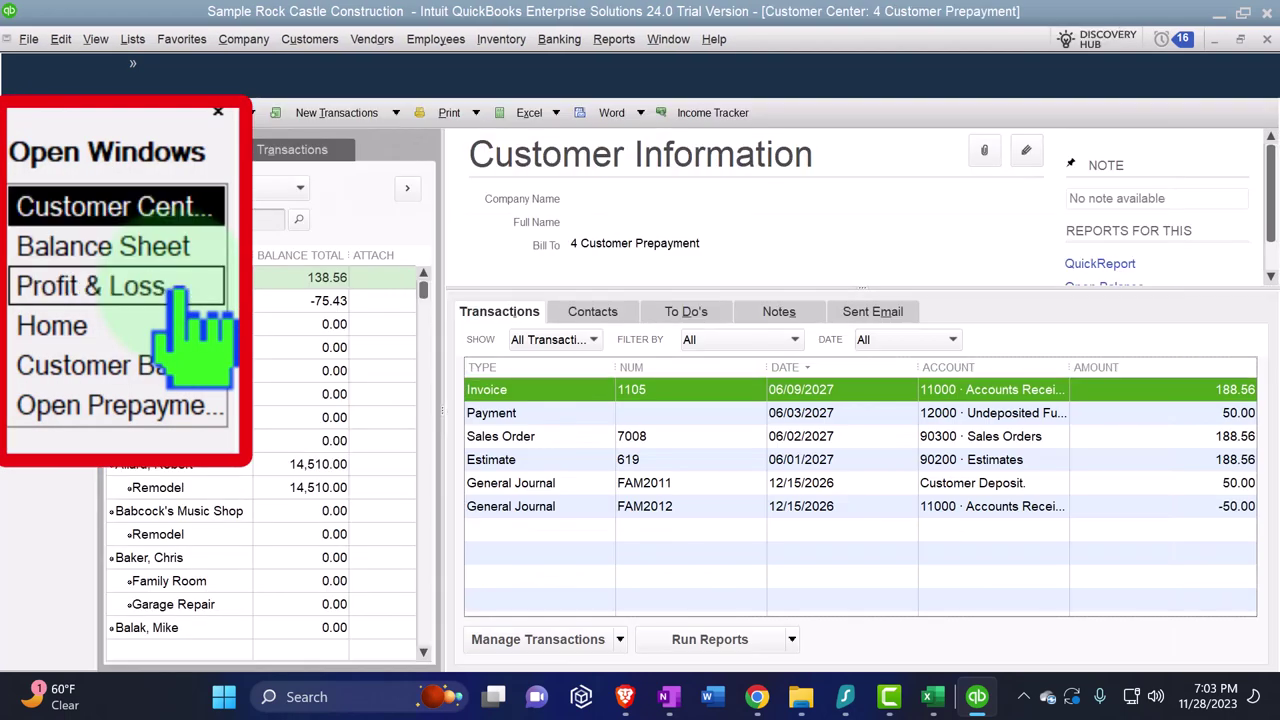
click(165, 368)
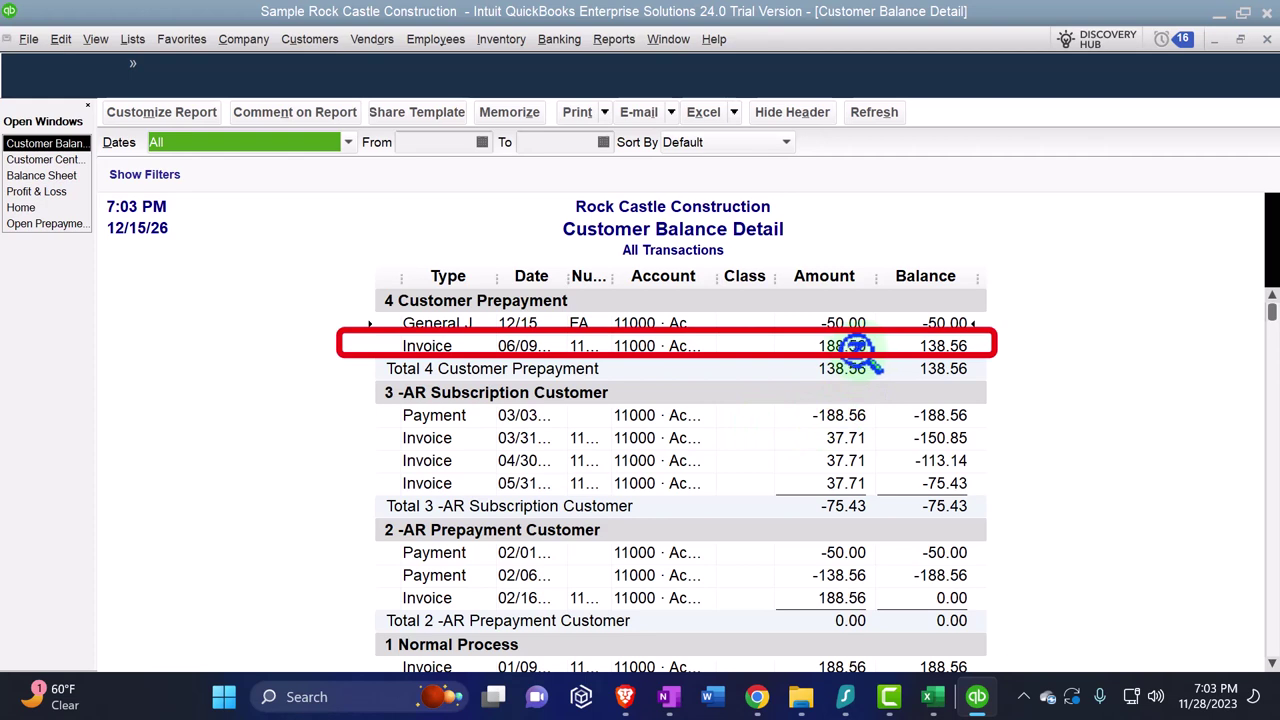
click(855, 347)
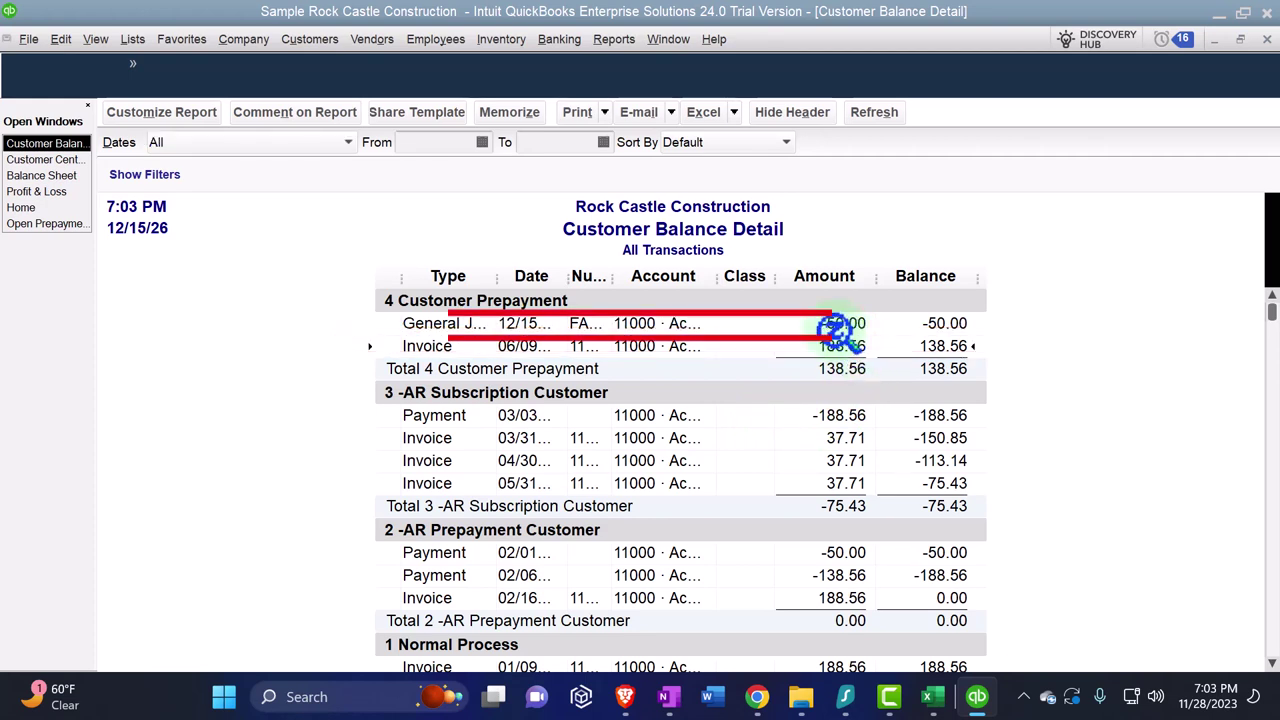
drag(494, 278, 543, 280)
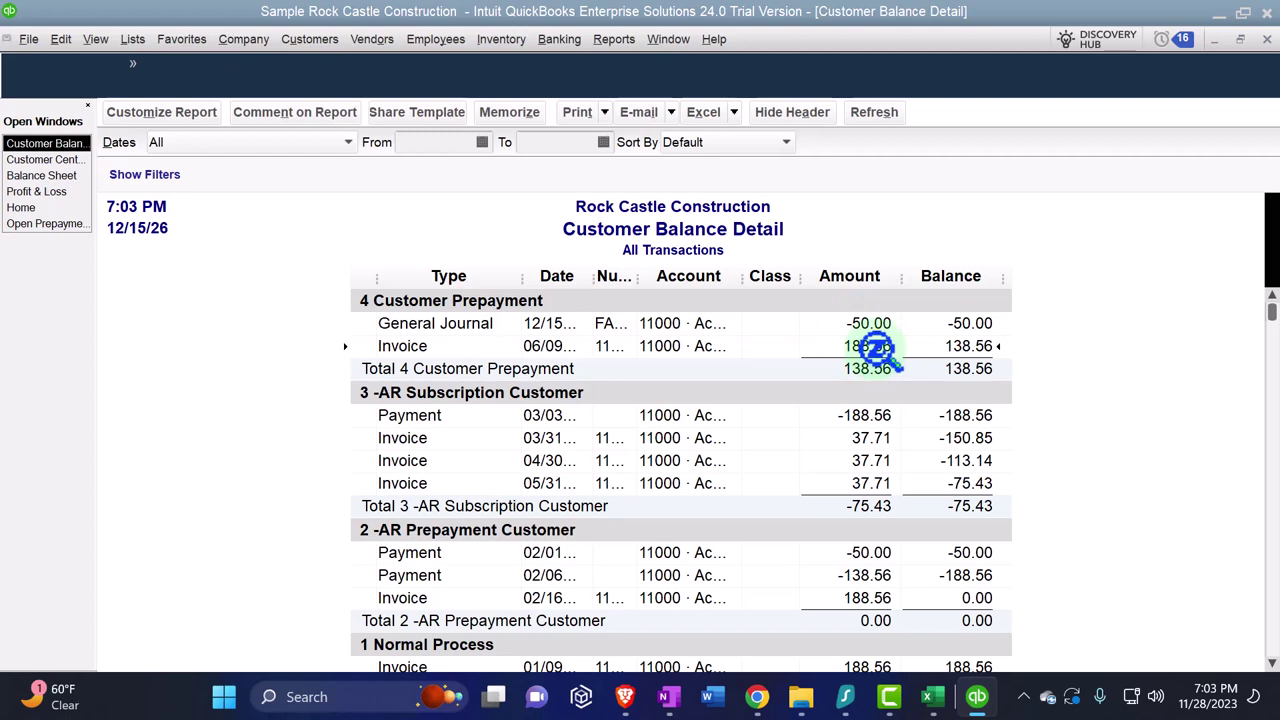
click(932, 698)
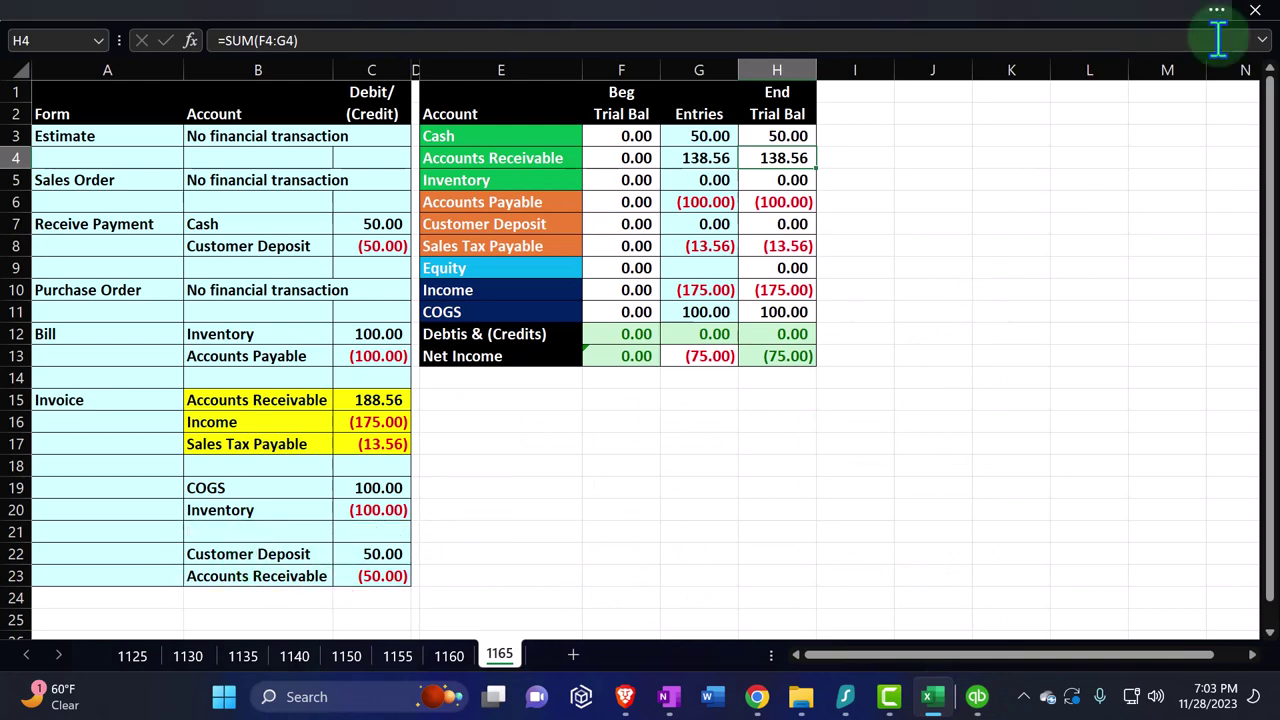
In the QuickBooks Customer Center, compare the transactions of 2 -AR Prepayment Customer with those of 4 Customer Prepayment
click(977, 697)
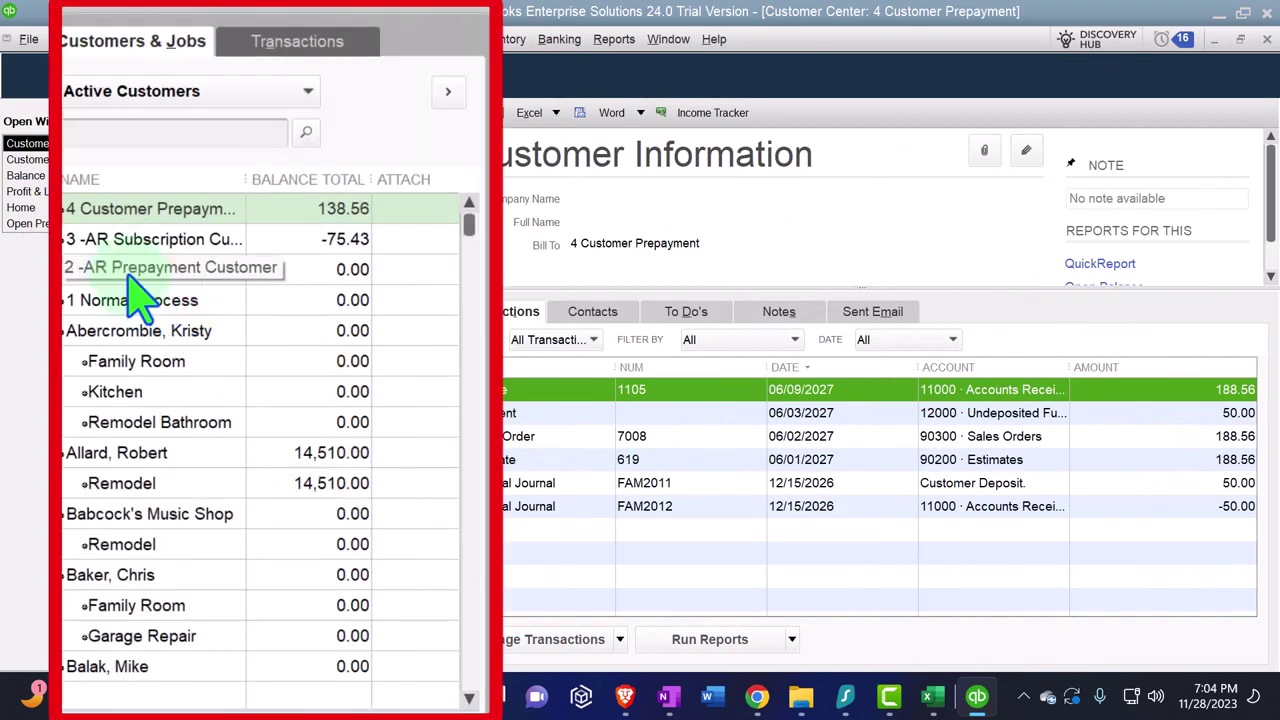
click(128, 276)
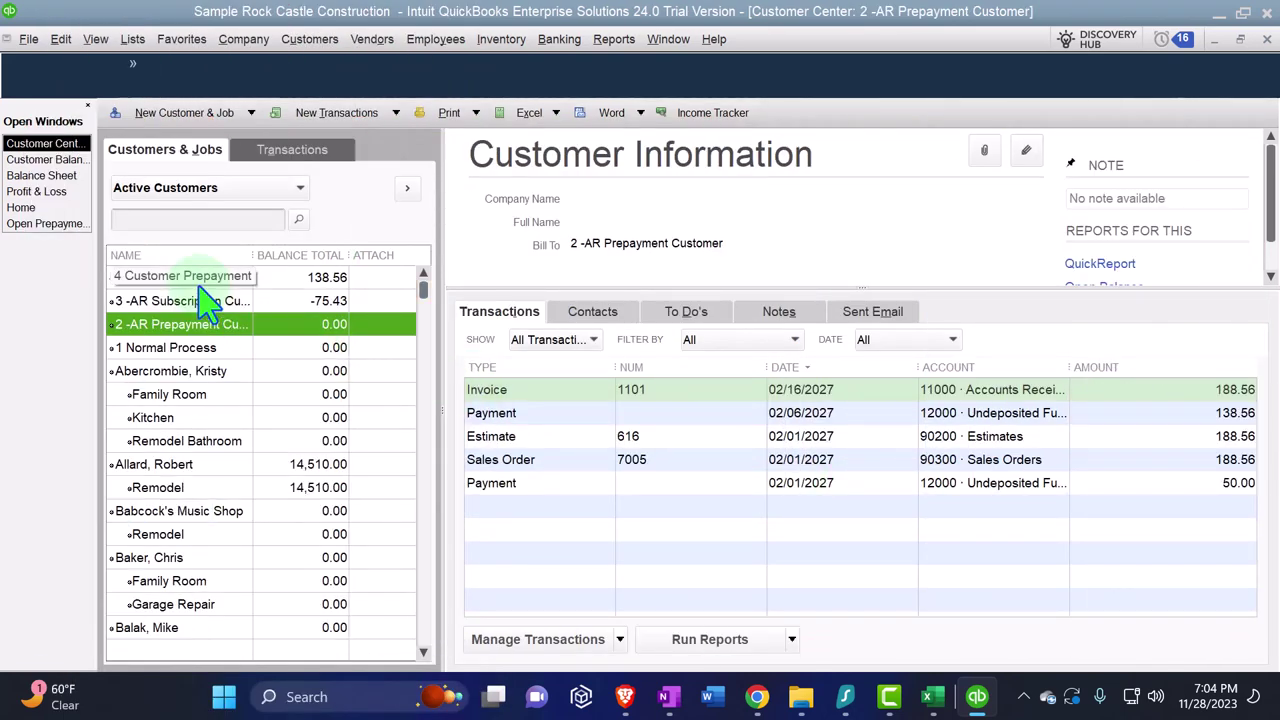
click(130, 274)
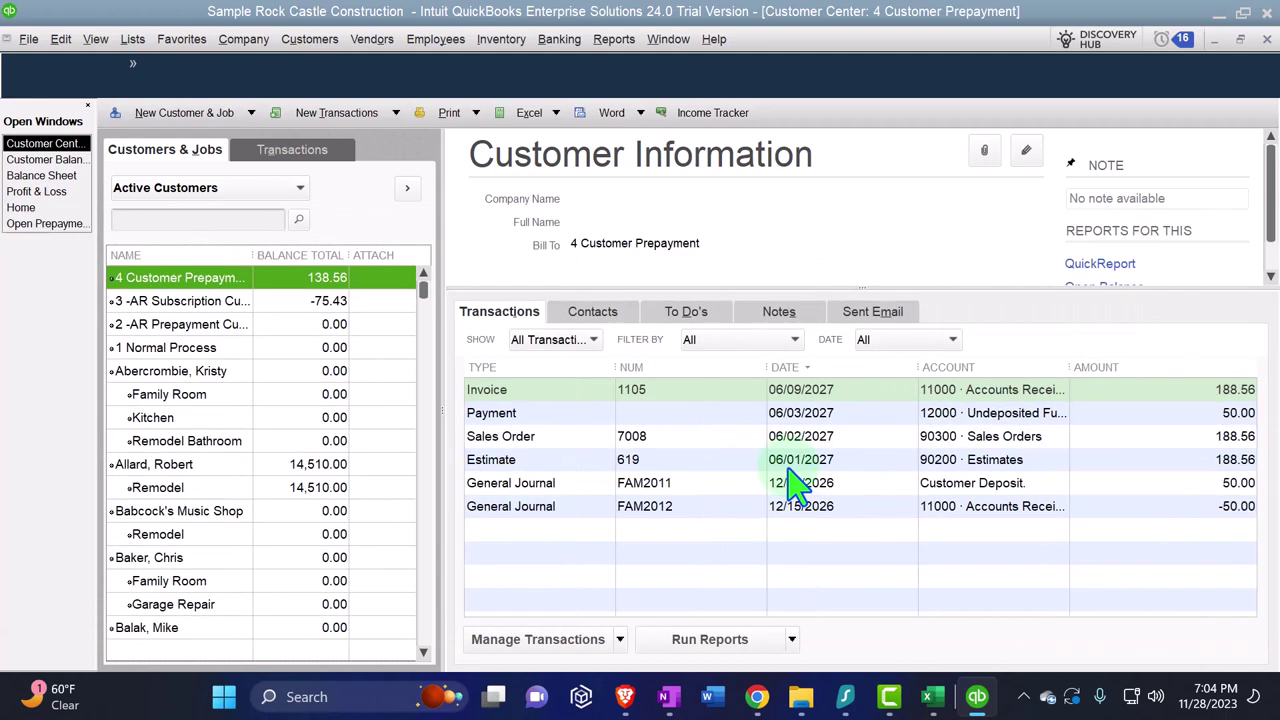
Include inactive accounts in the Chart of Accounts and open the register of Account for Prepayment Transfer
click(132, 40)
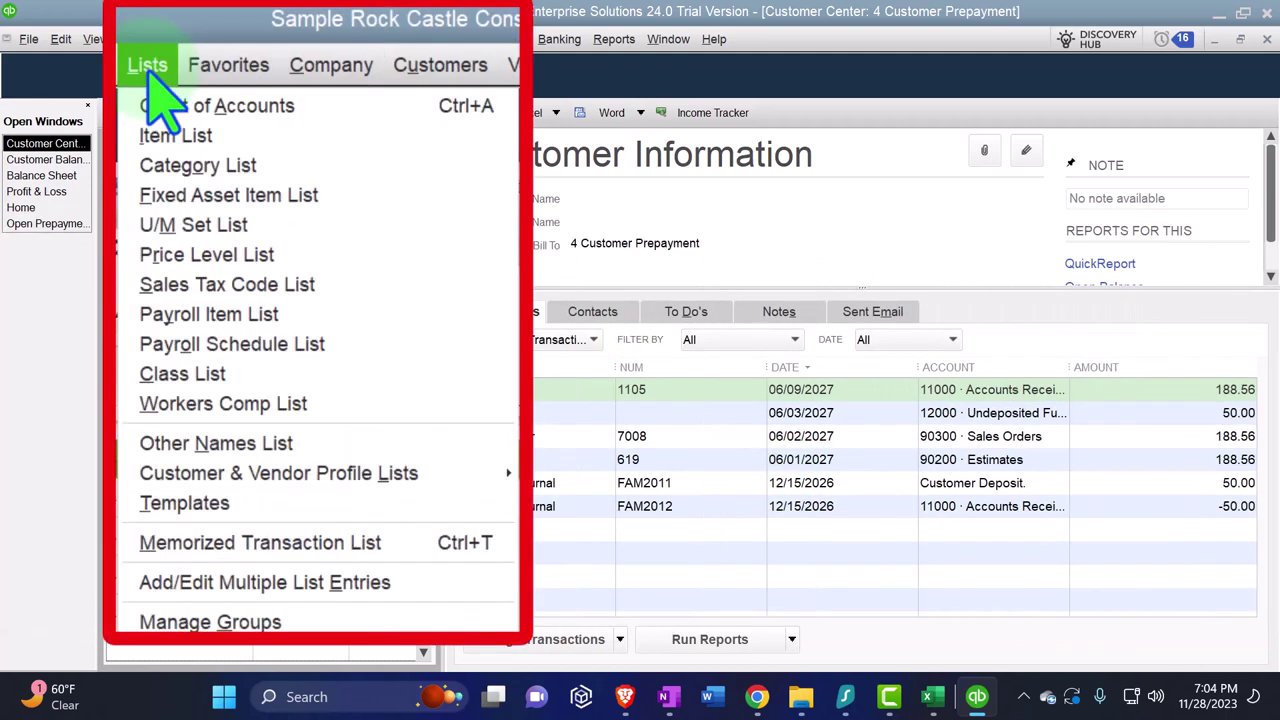
click(135, 62)
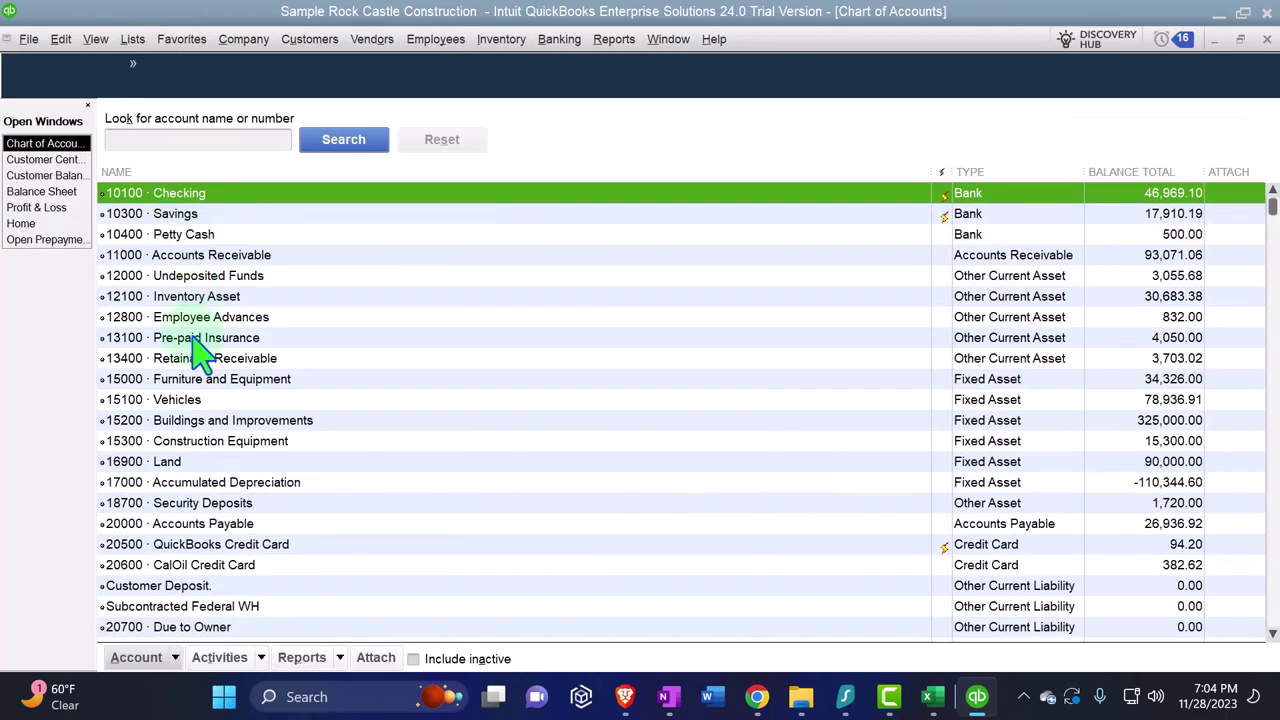
click(413, 659)
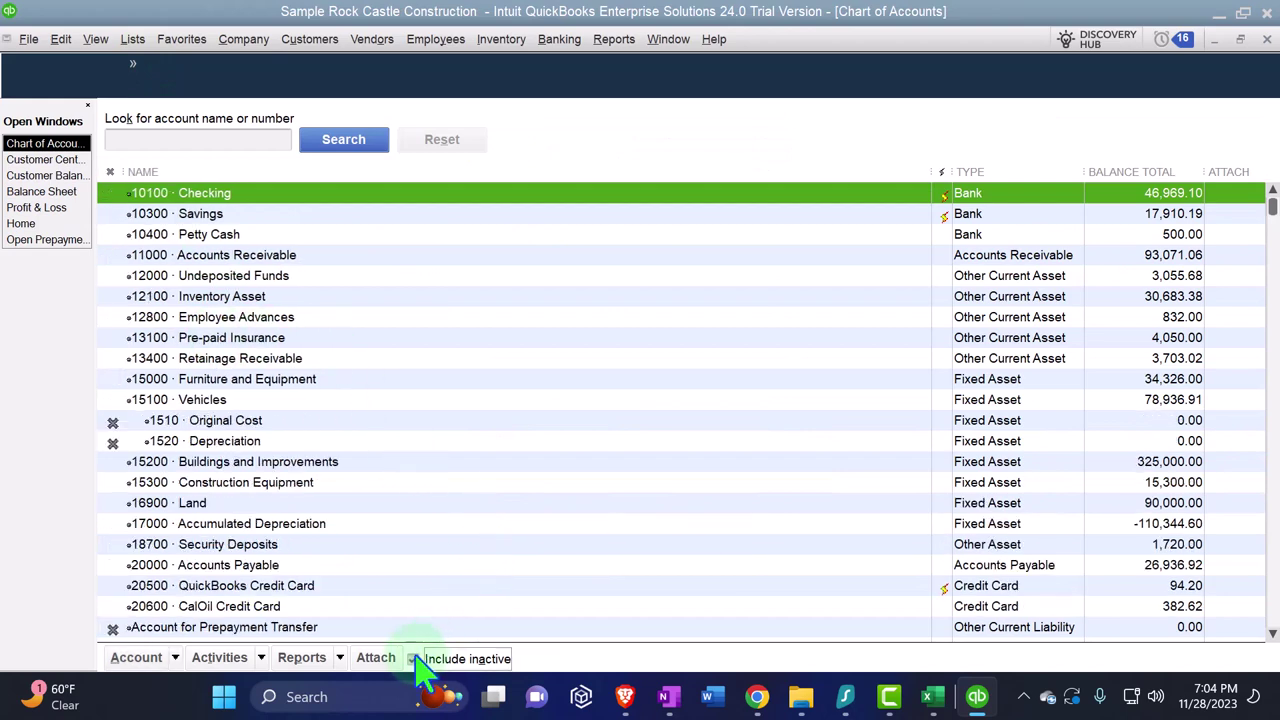
scroll(415, 520, down, 3)
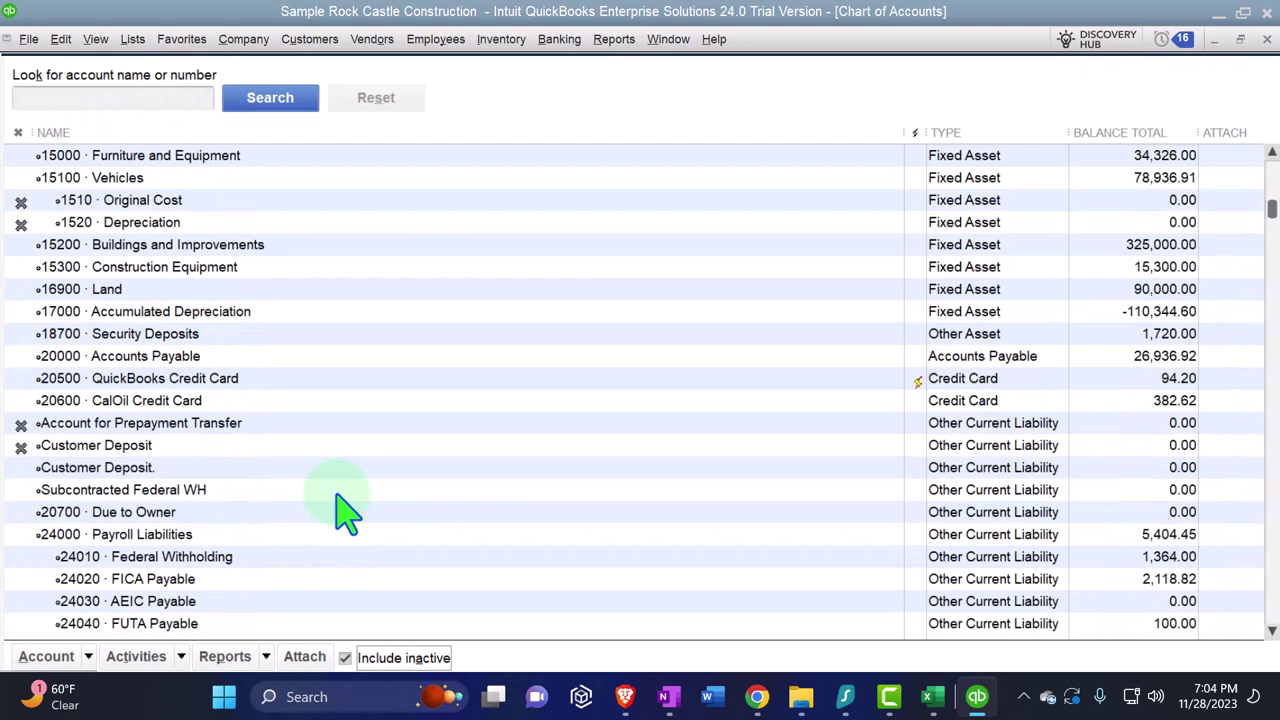
scroll(337, 495, down, 1)
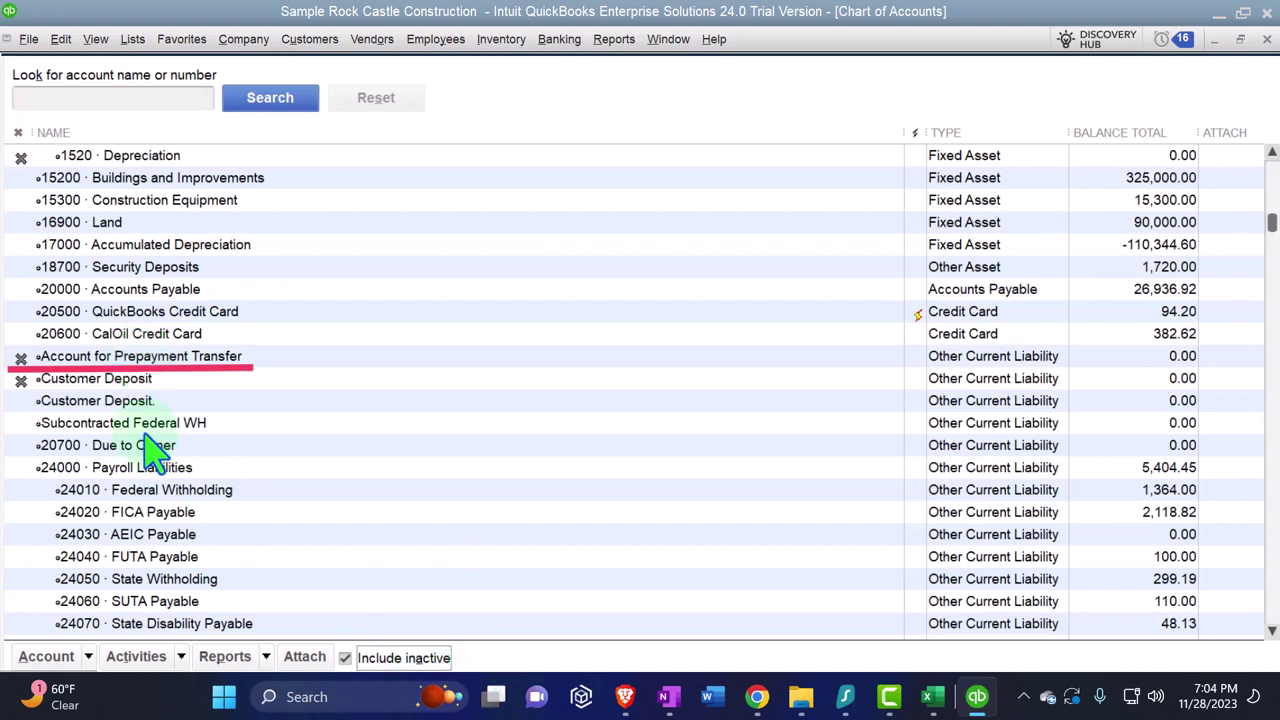
double_click(64, 362)
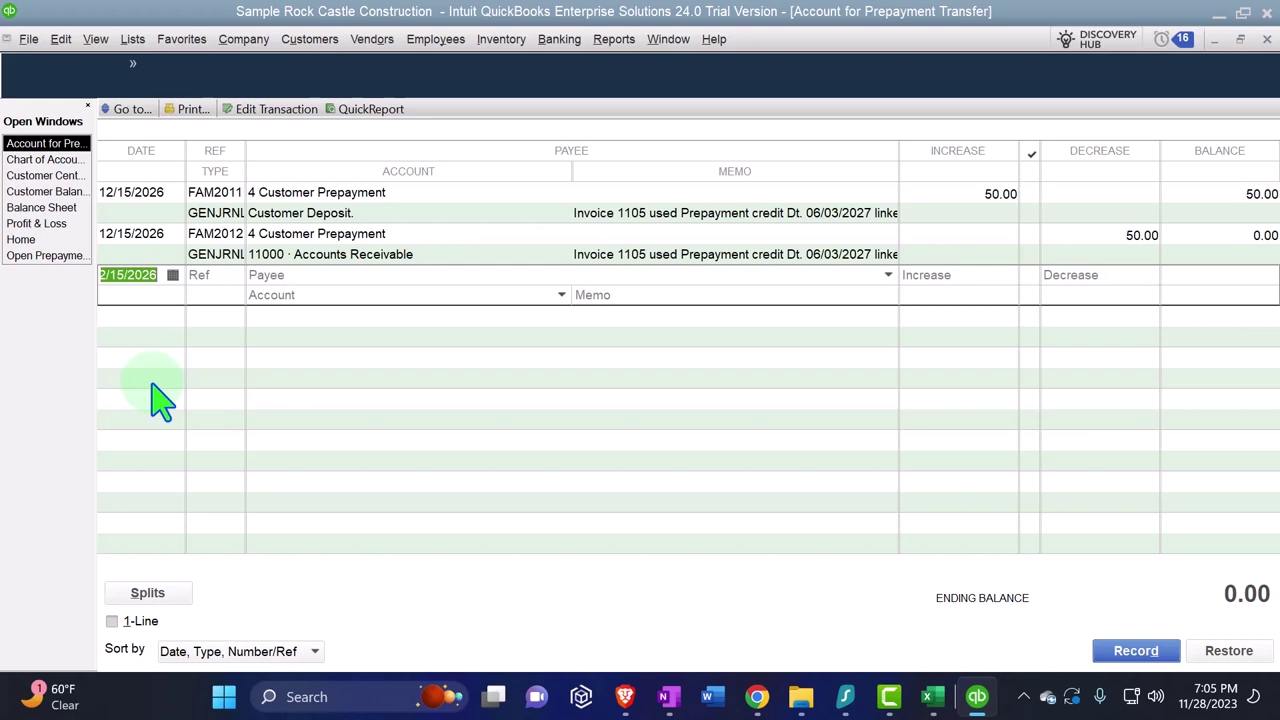
Compare the prepayment transfer register's journal entries with the invoice's Customer Deposit and Accounts Receivable lines in the Excel worksheet
click(930, 697)
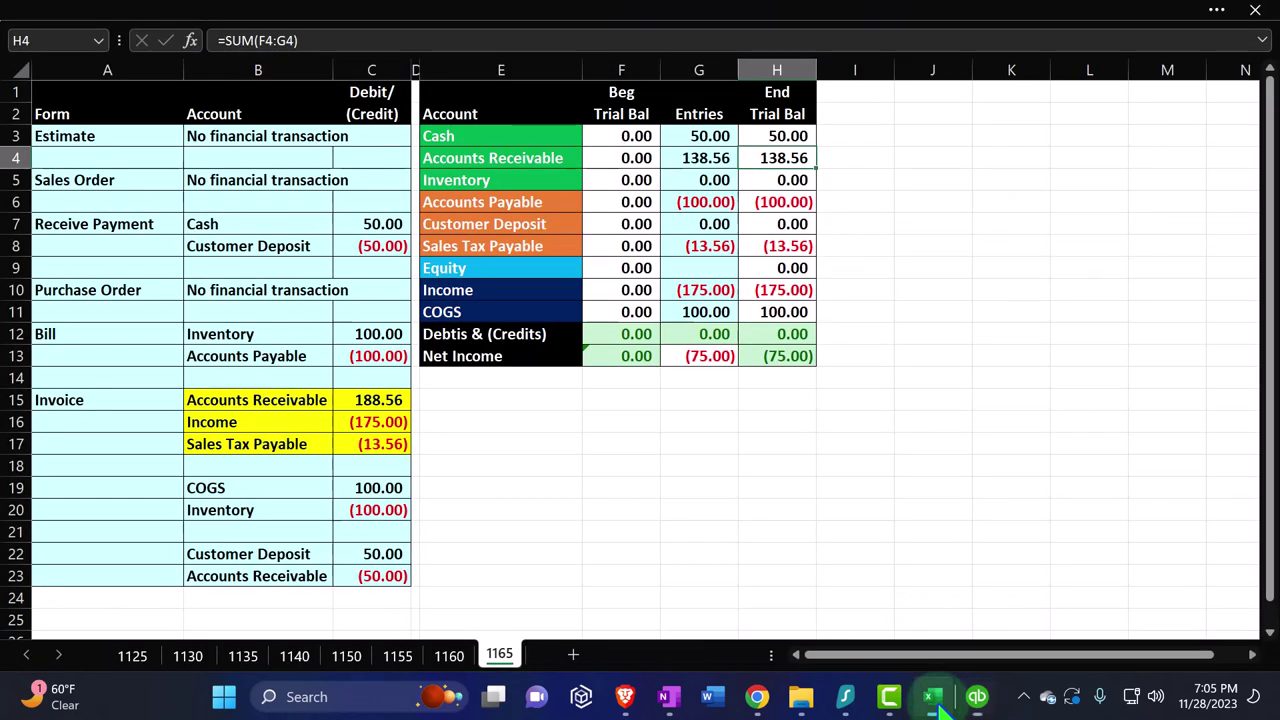
click(400, 554)
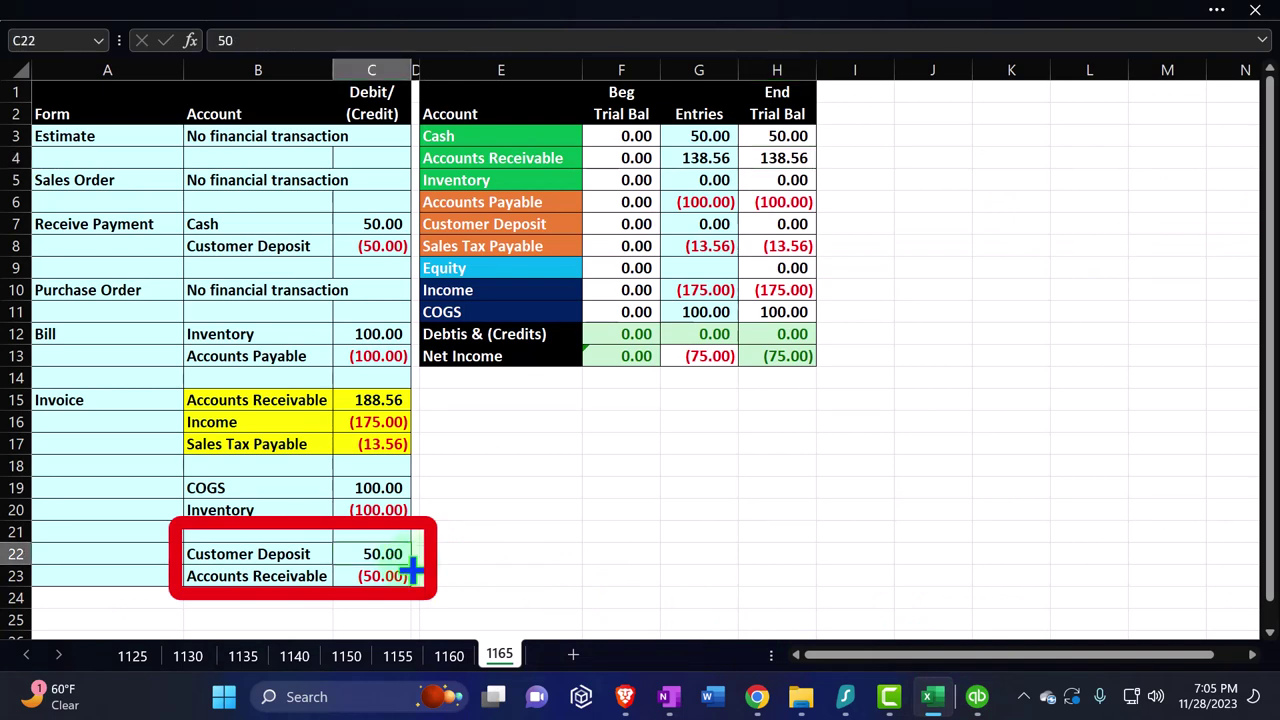
click(930, 697)
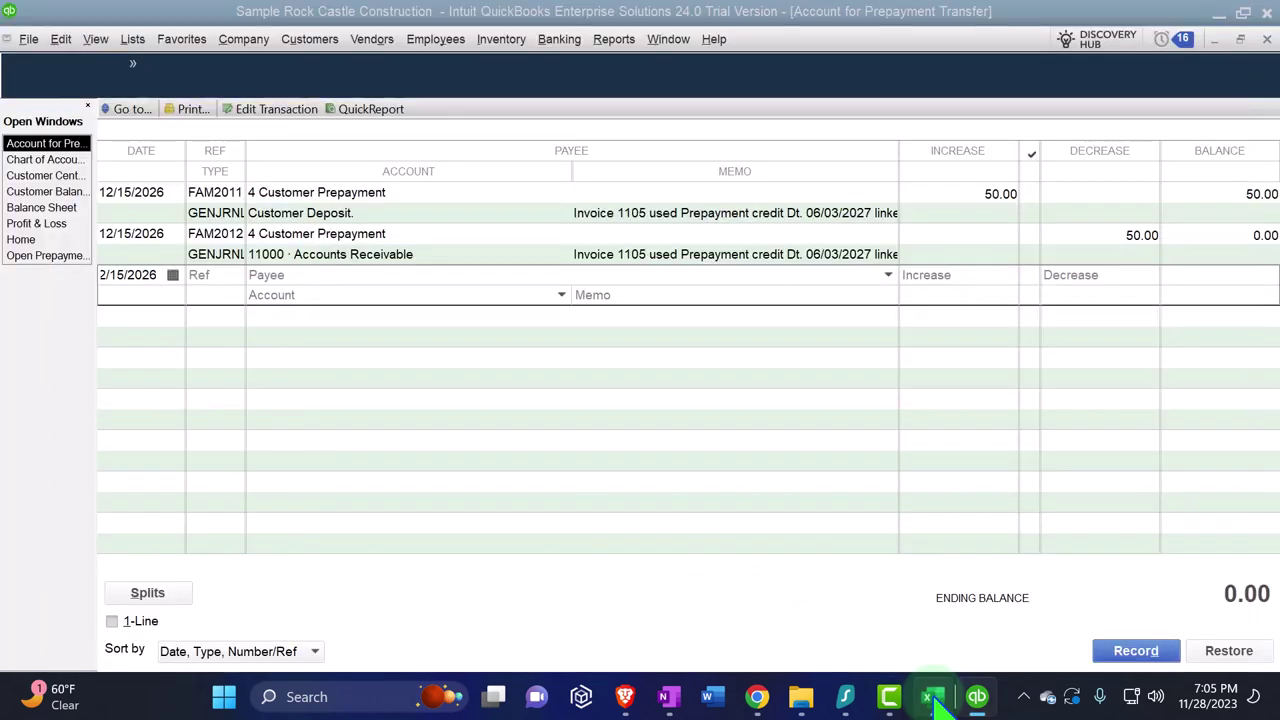
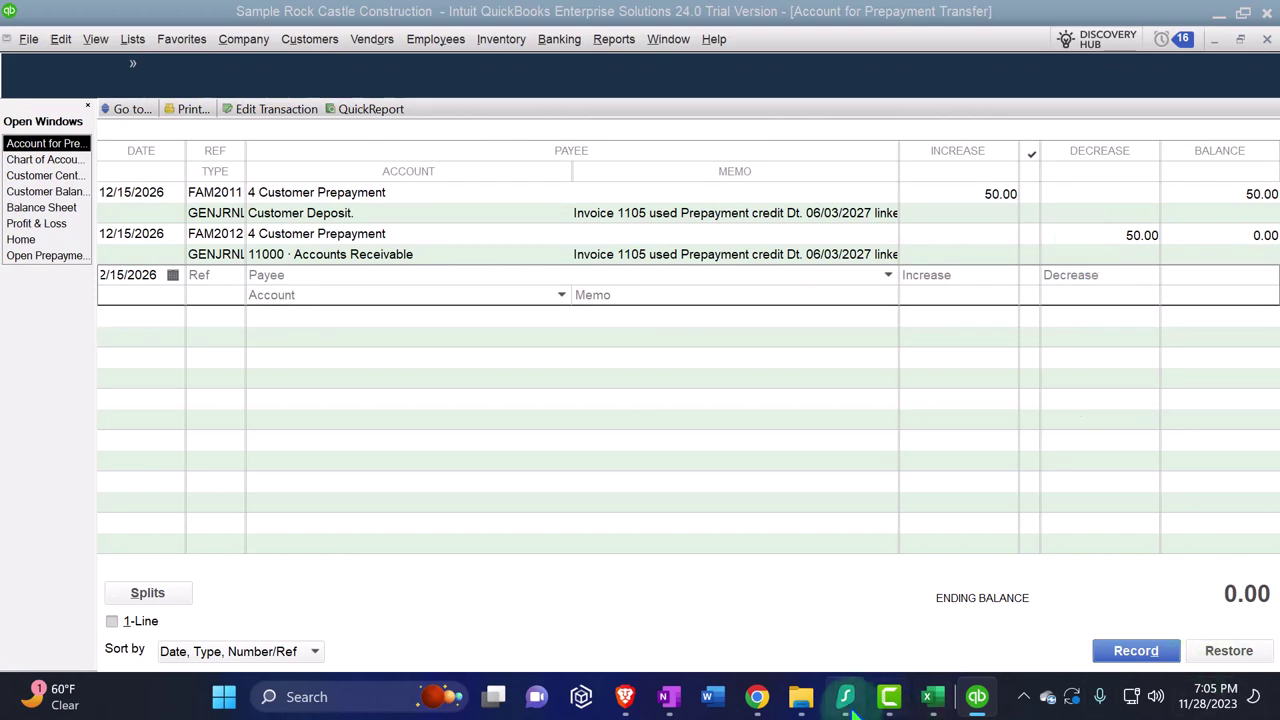
click(930, 697)
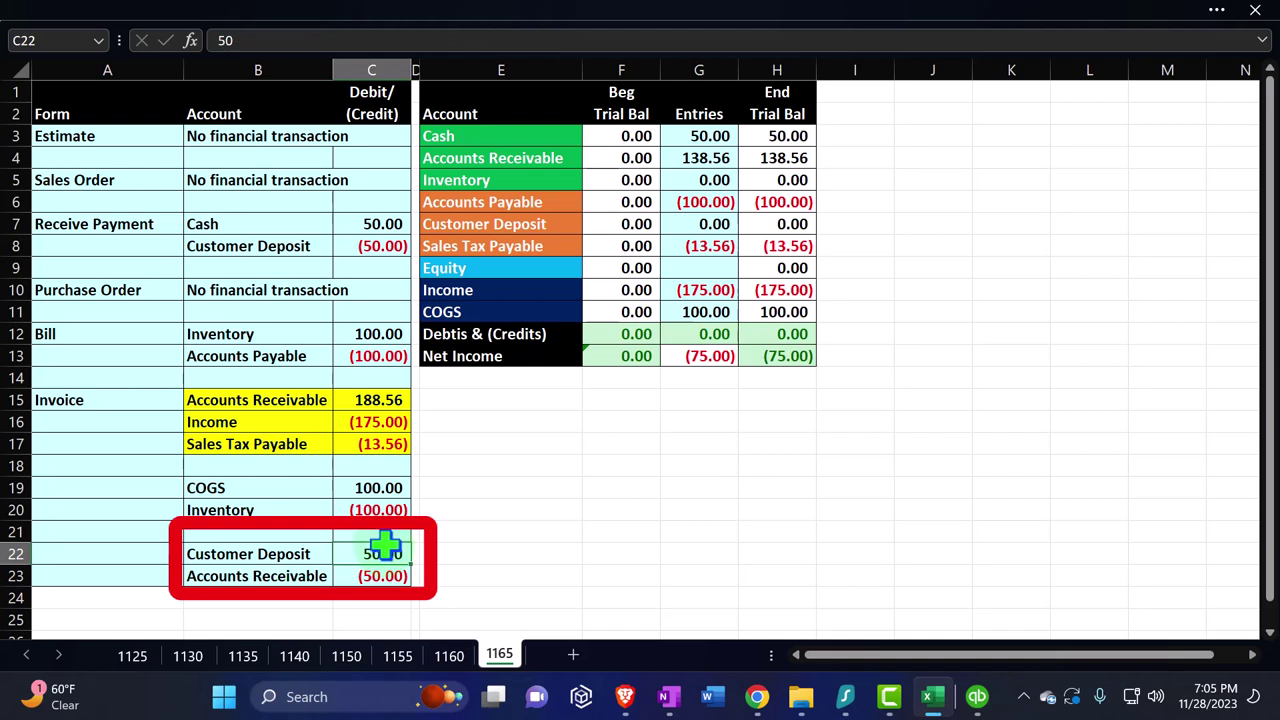
click(545, 160)
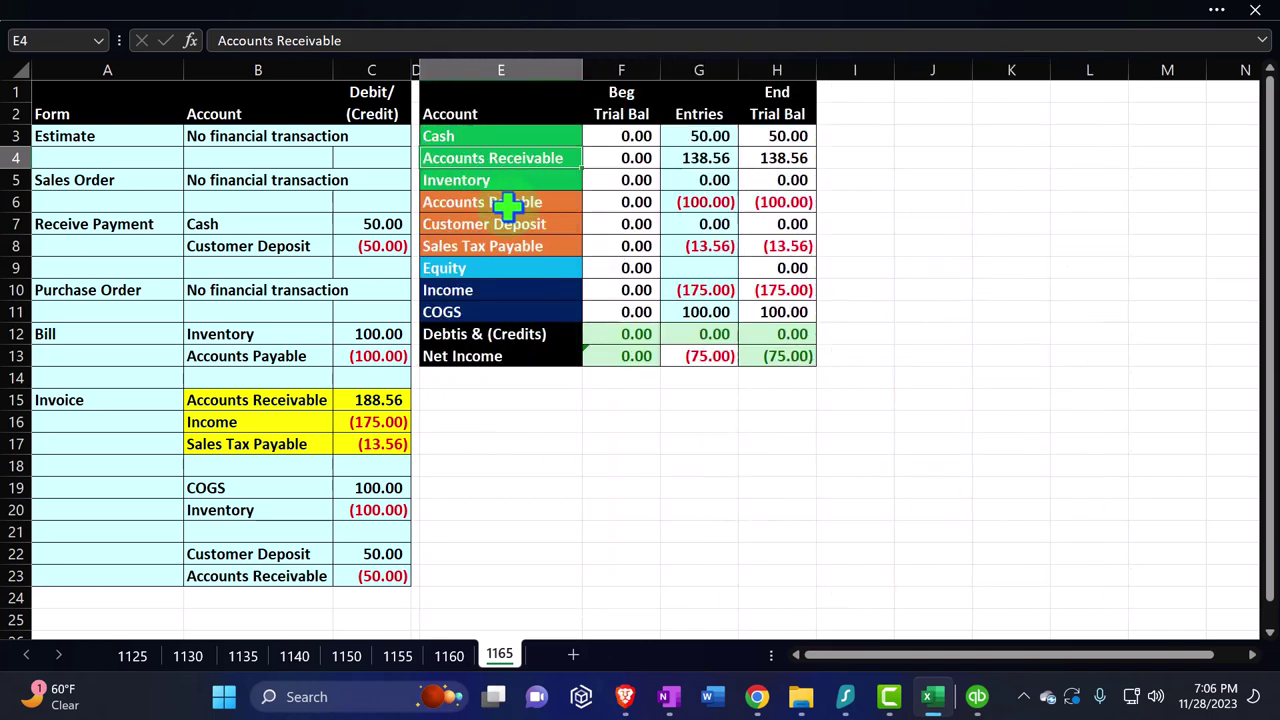
click(975, 697)
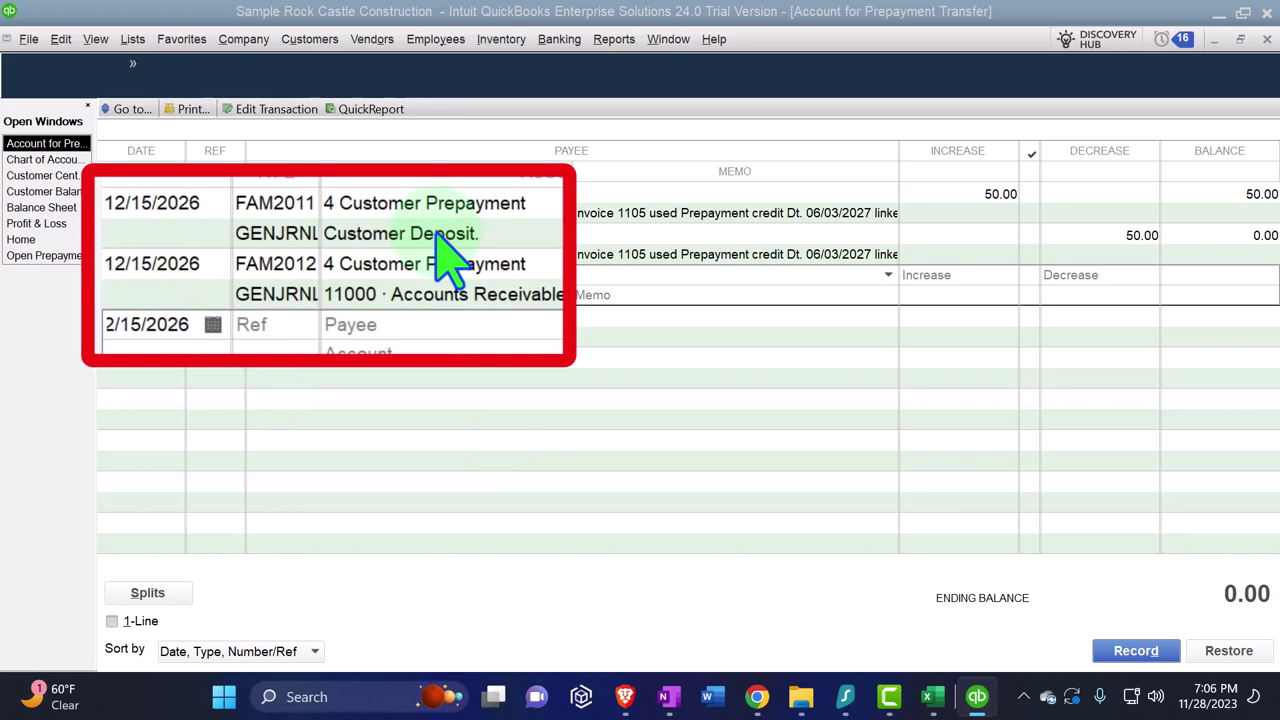
Close the transfer account register and examine the current liabilities on the Balance Sheet, returning to the report's assets
click(1267, 40)
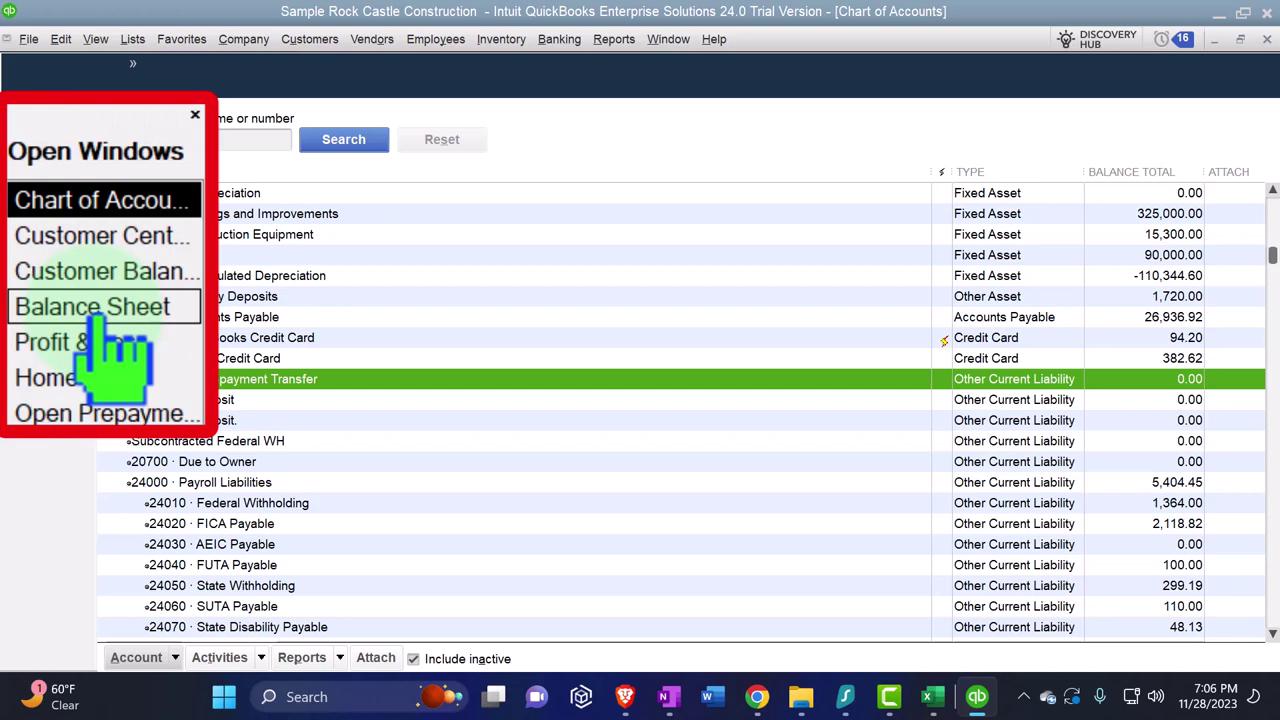
click(42, 192)
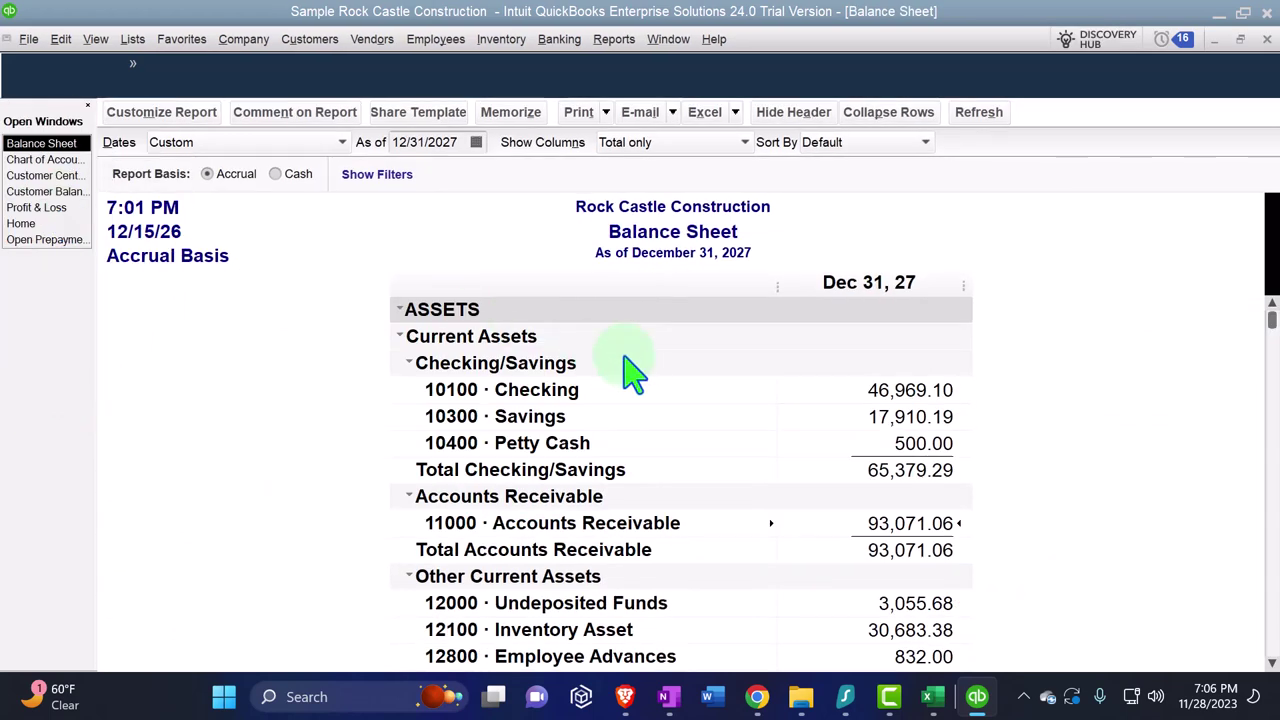
scroll(628, 370, down, 2)
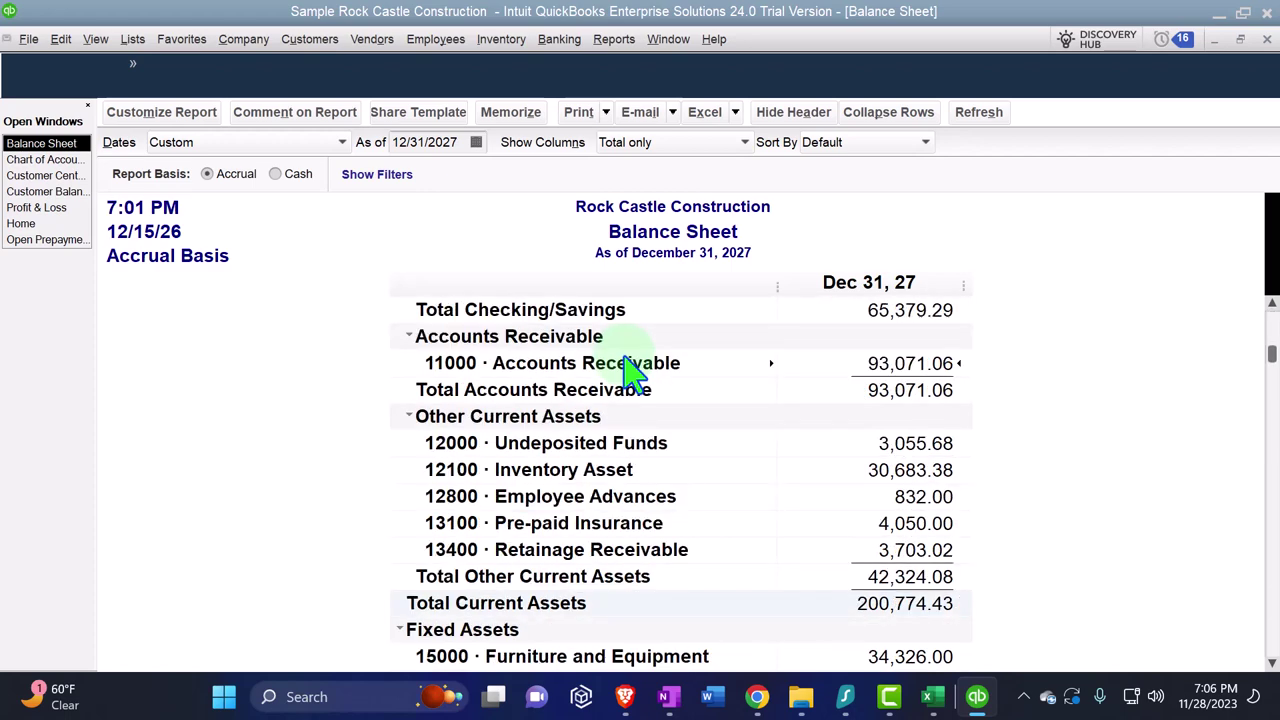
scroll(905, 390, down, 2)
scroll(905, 390, down, 6)
scroll(905, 396, down, 4)
scroll(905, 396, down, 1)
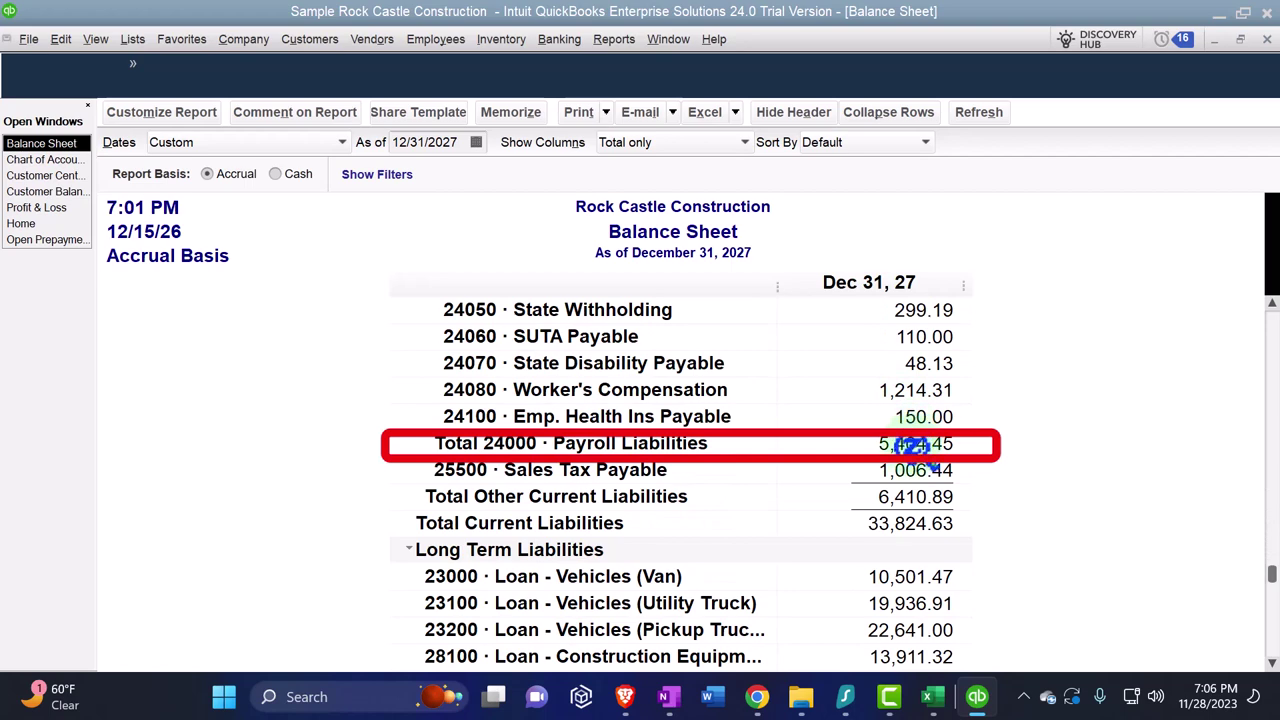
scroll(912, 446, up, 10)
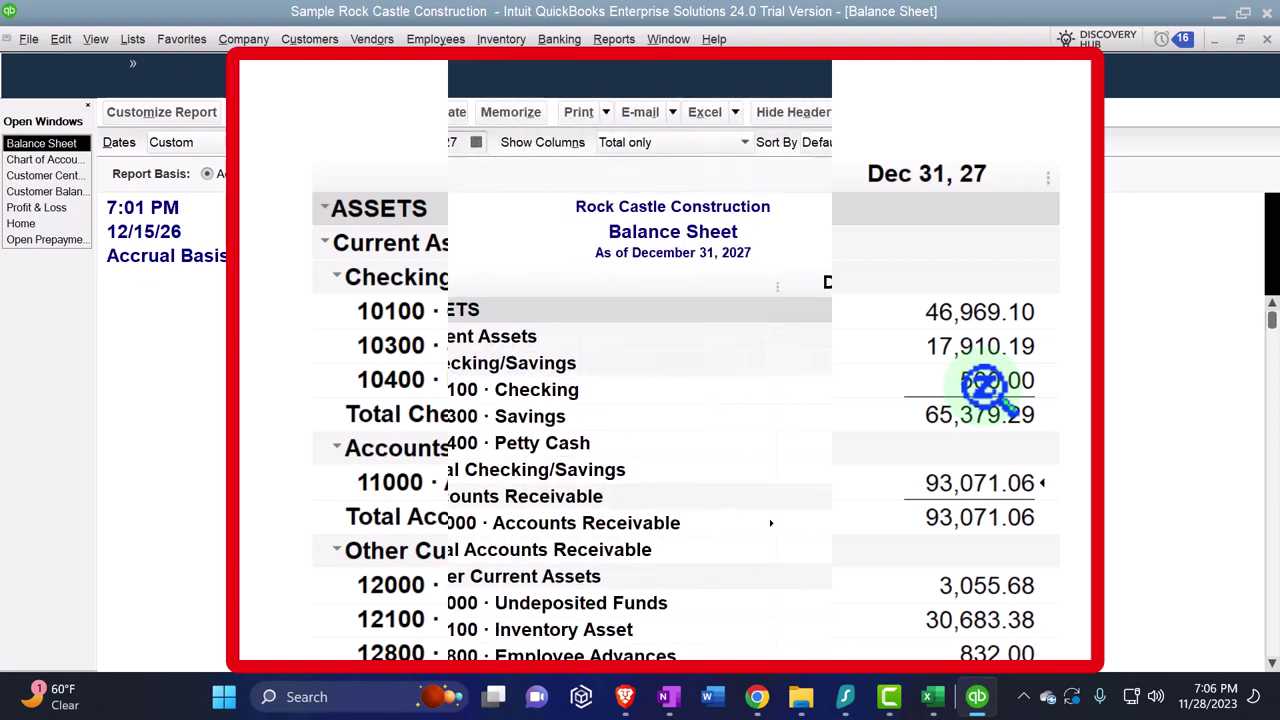
Examine the 2 -AR Prepayment Customer transactions in the Customer Center alongside the customer workflow on the Home page
click(22, 175)
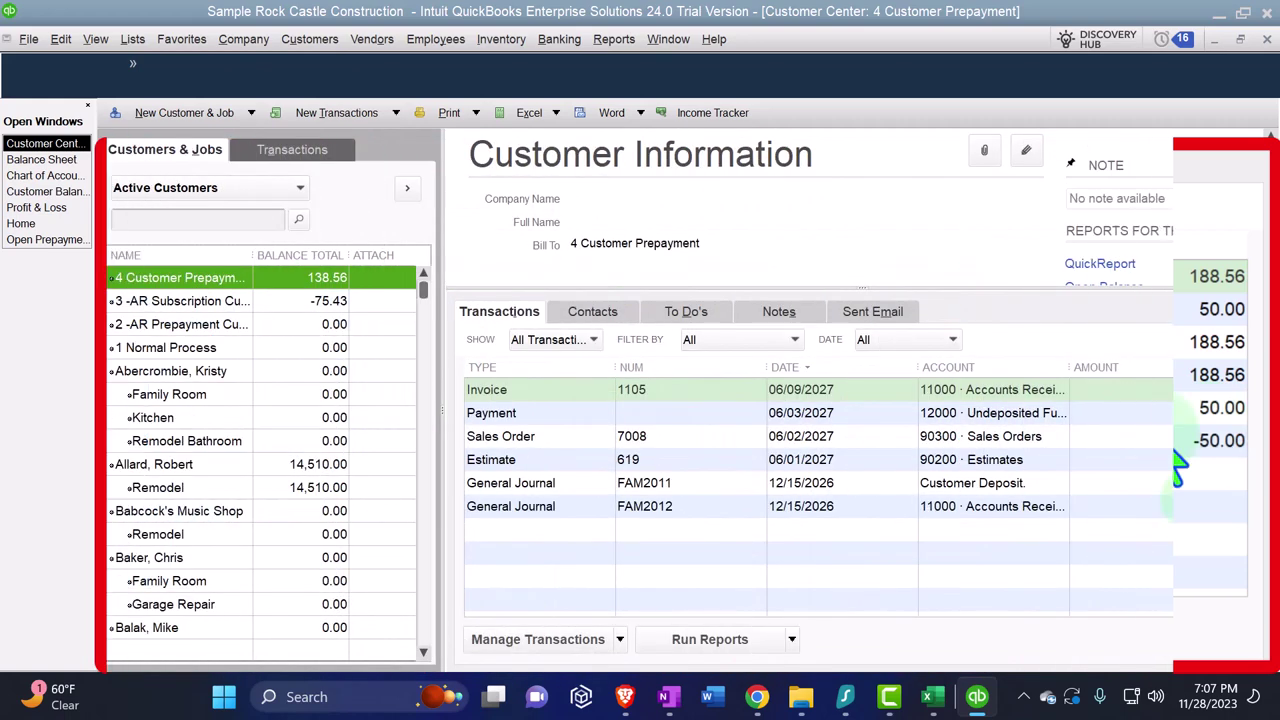
click(100, 264)
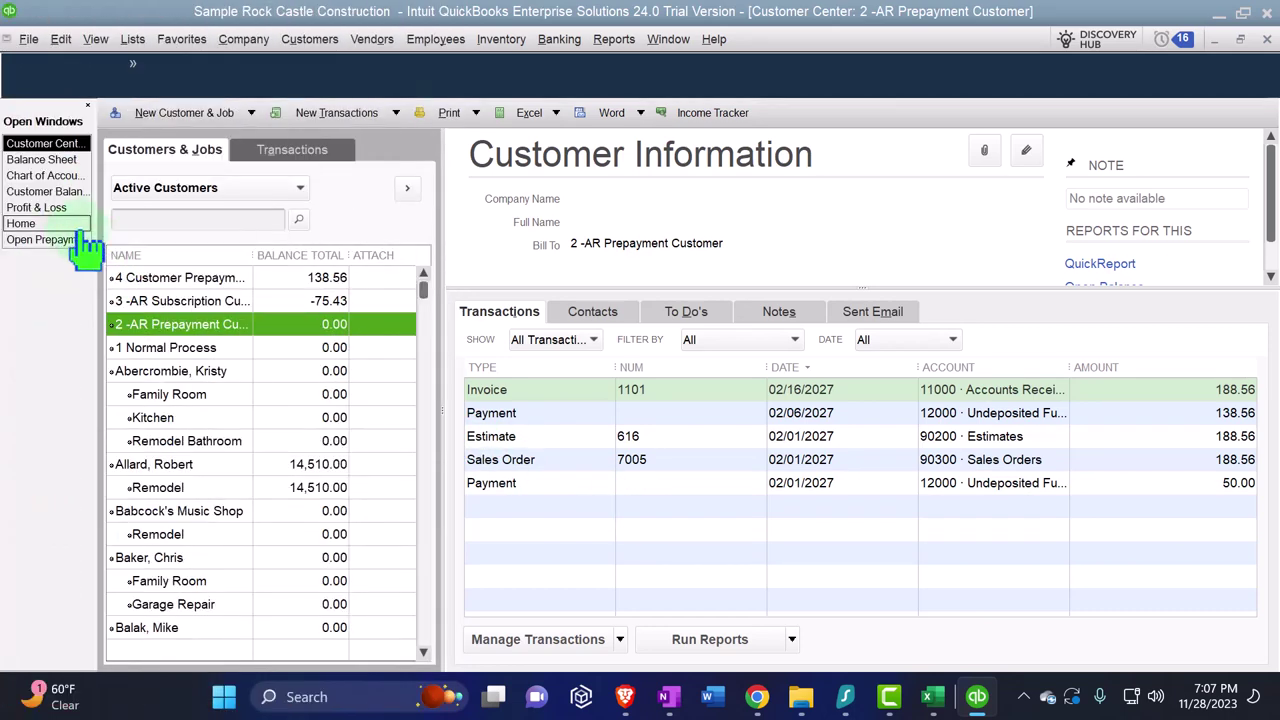
click(30, 224)
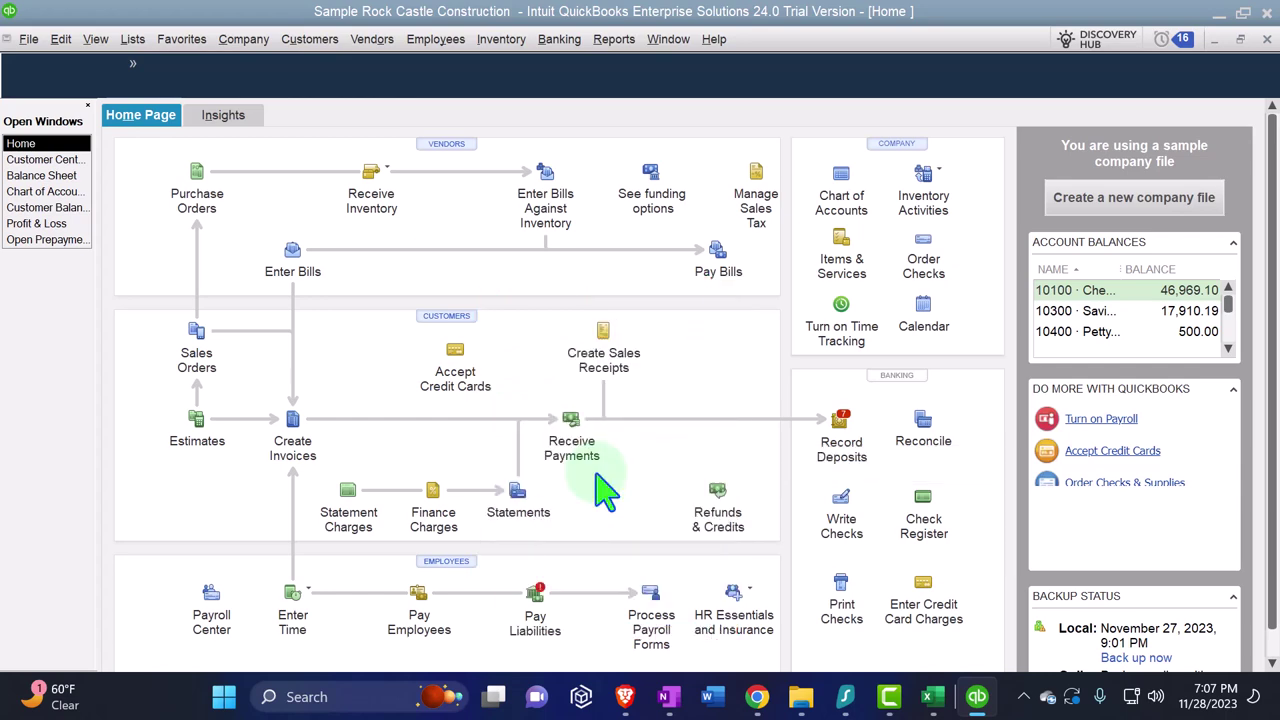
click(56, 162)
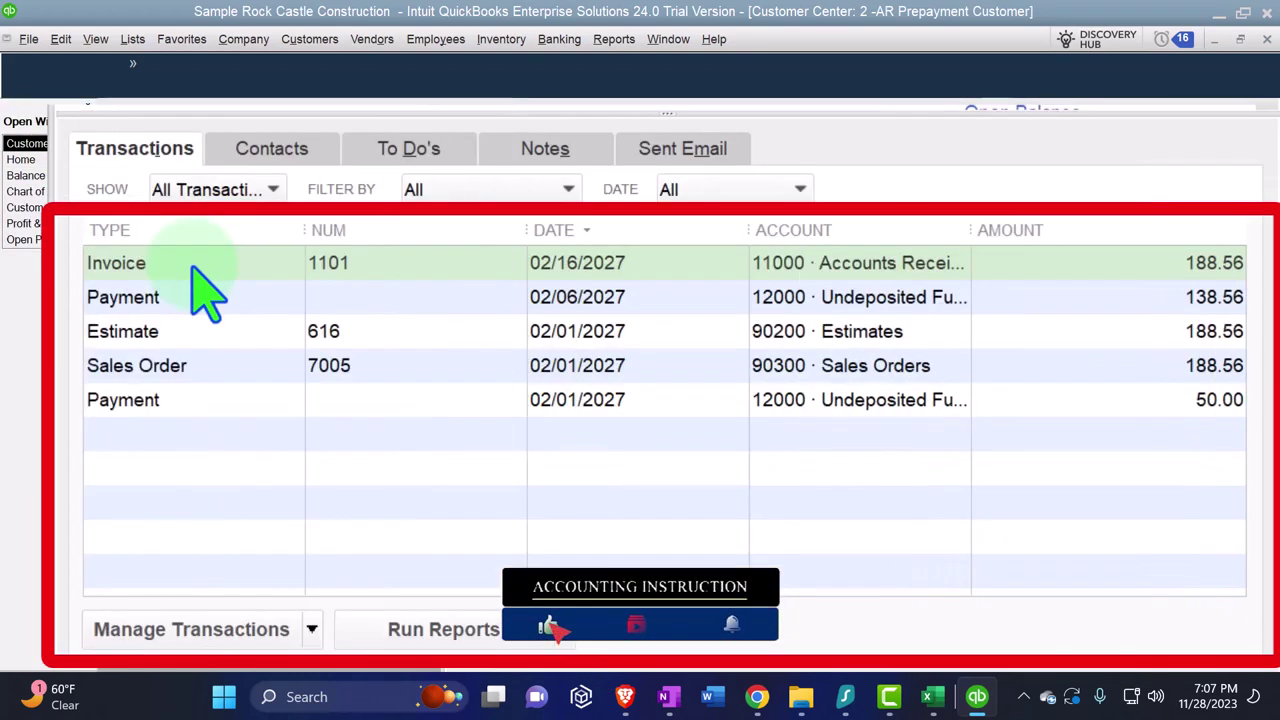
Start receiving a payment on invoice 1105 of the 4 Customer Prepayment customer from the Customer Center
double_click(538, 389)
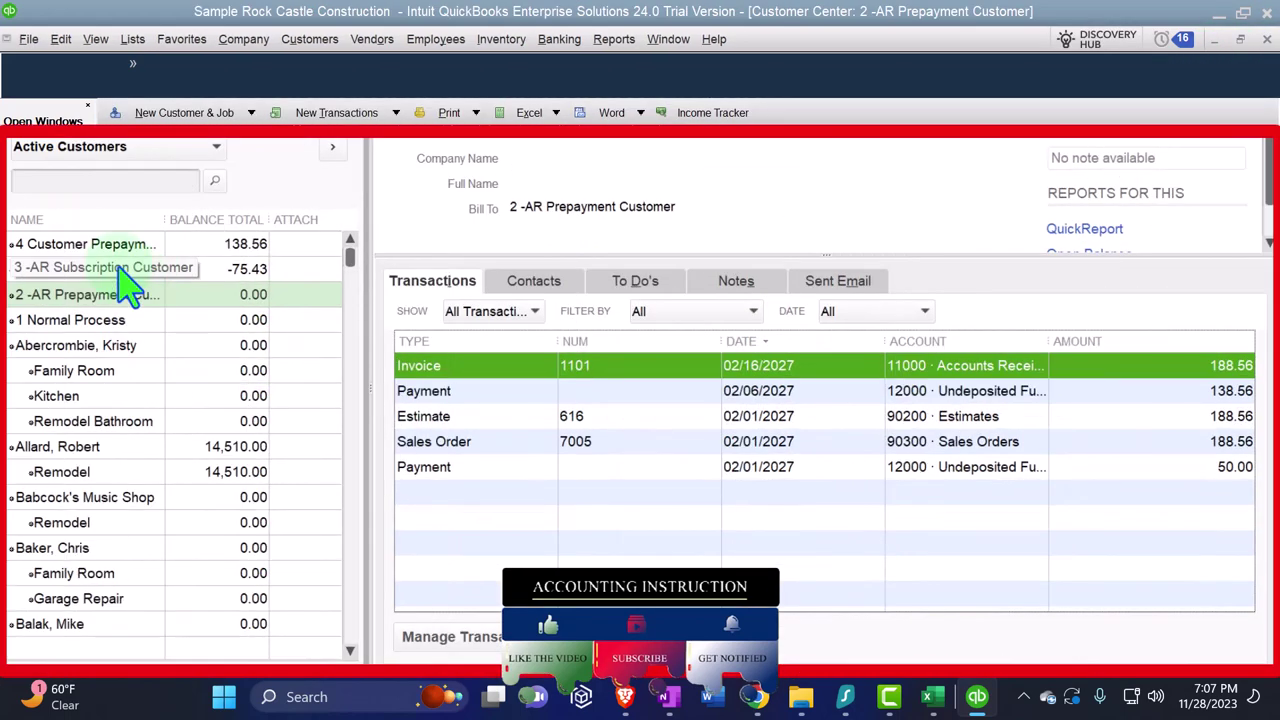
click(191, 278)
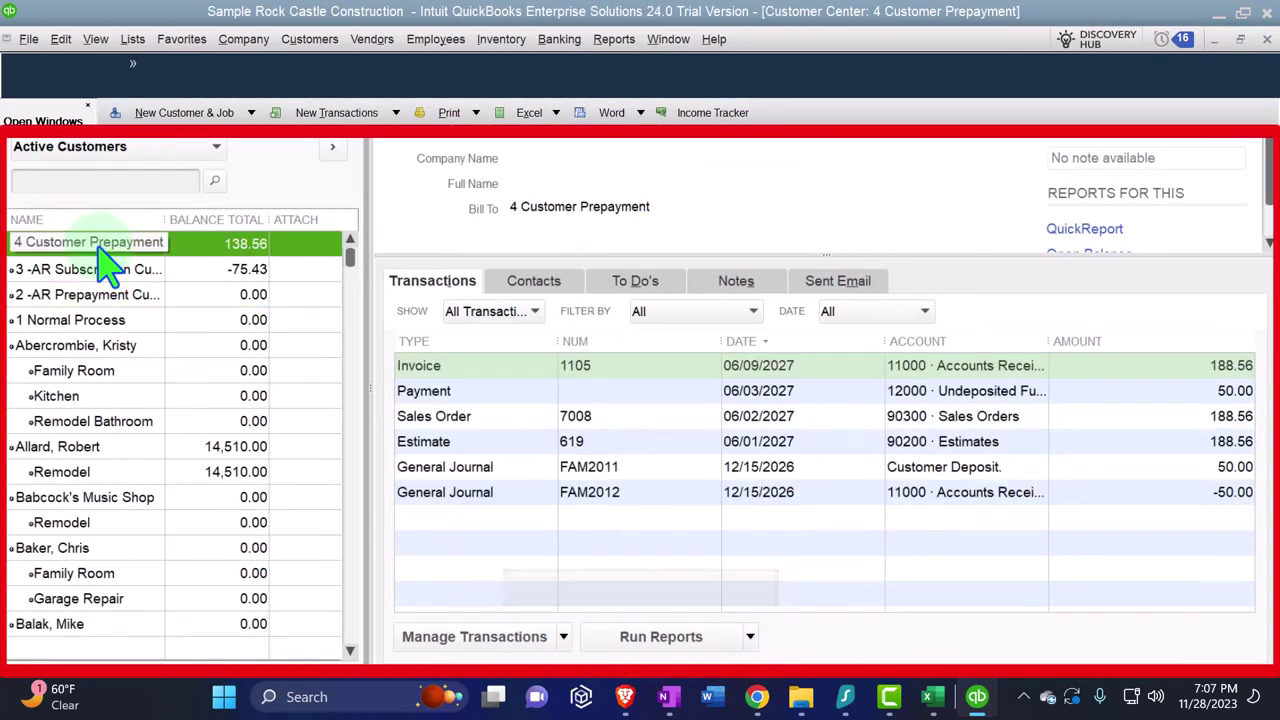
double_click(515, 385)
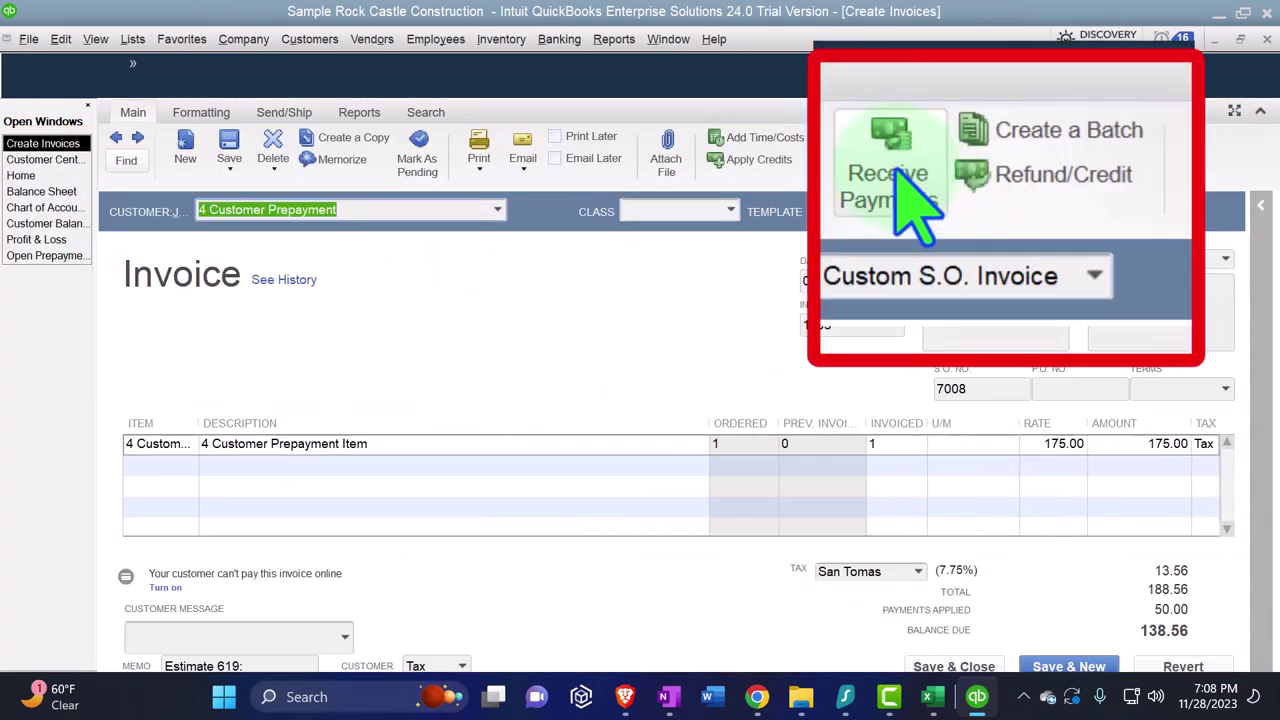
click(858, 163)
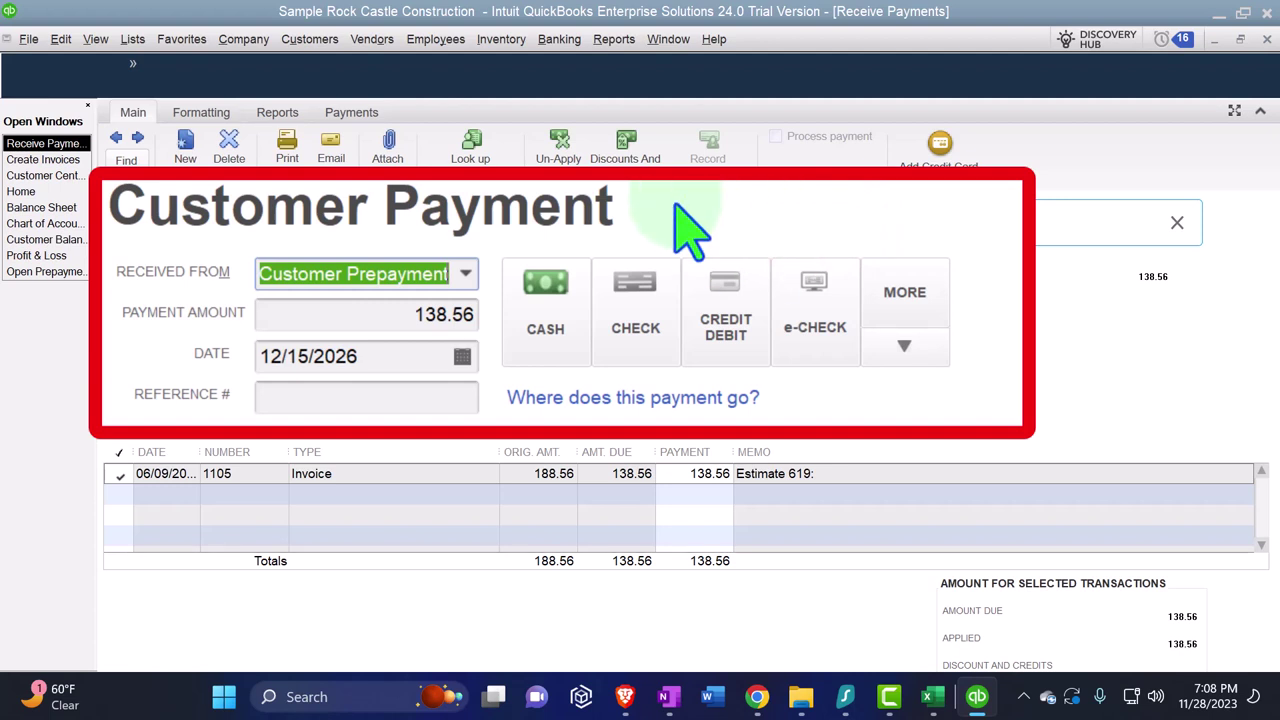
Keep the proposed payment amount and date the customer payment 06/15/2027
key(Tab)
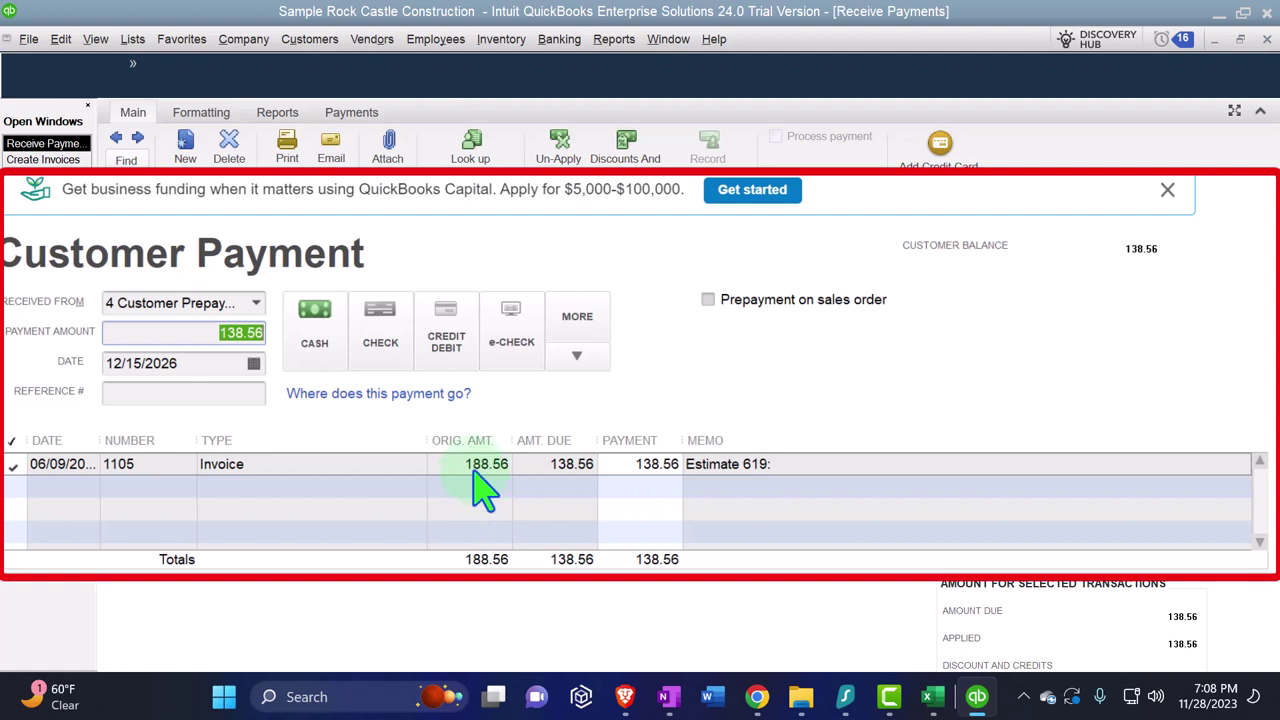
key(Tab)
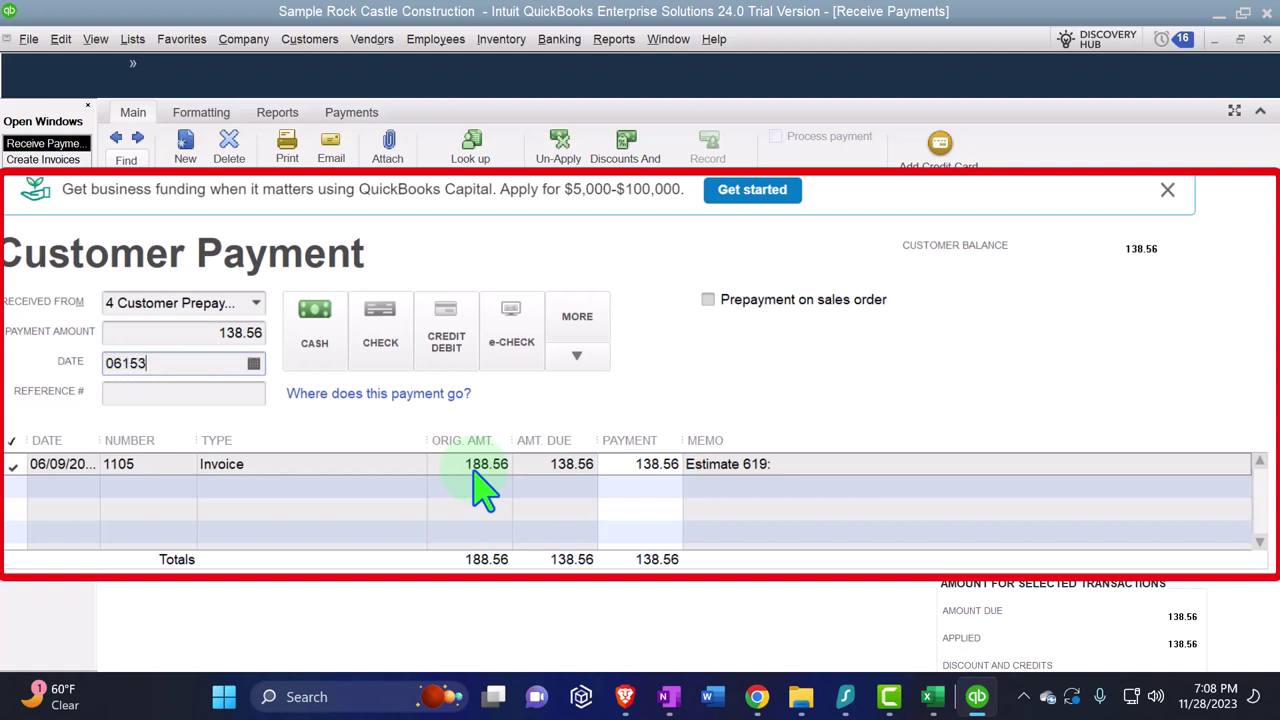
text(061527)
key(Tab)
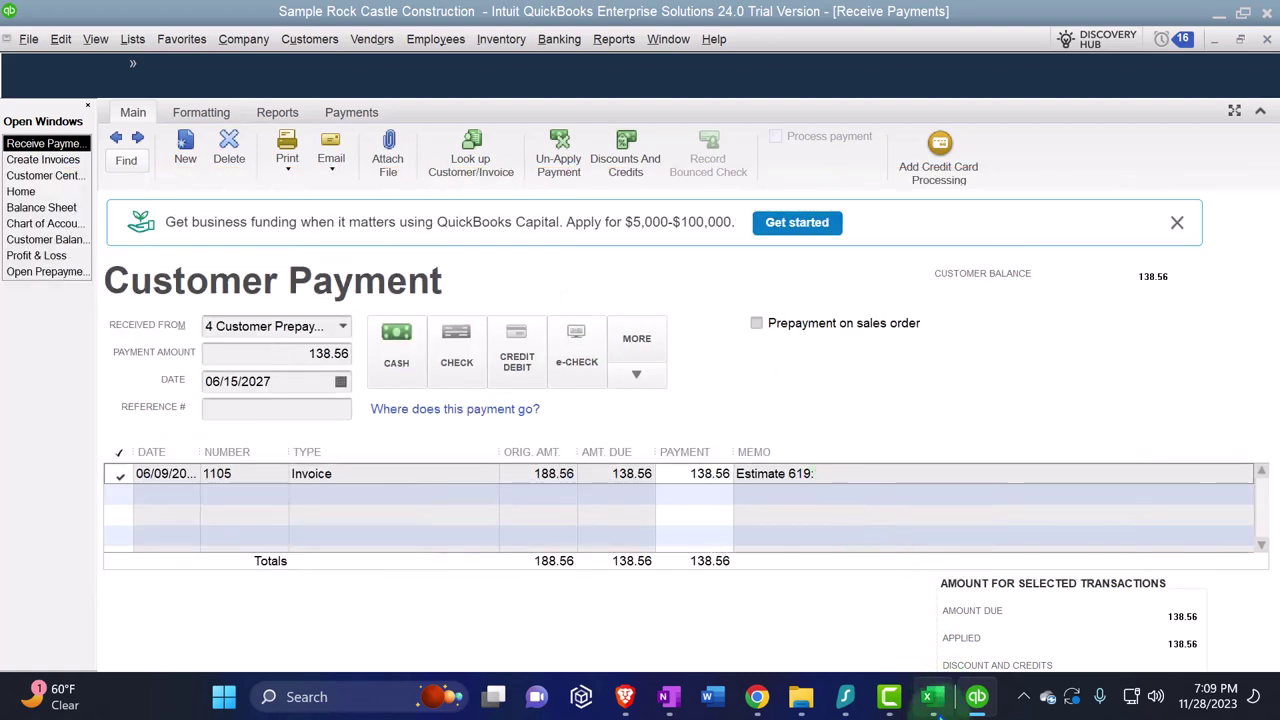
Switch to the Excel worksheet and extend the entry table's formatting from row 23 to empty rows 24 to 26
click(933, 704)
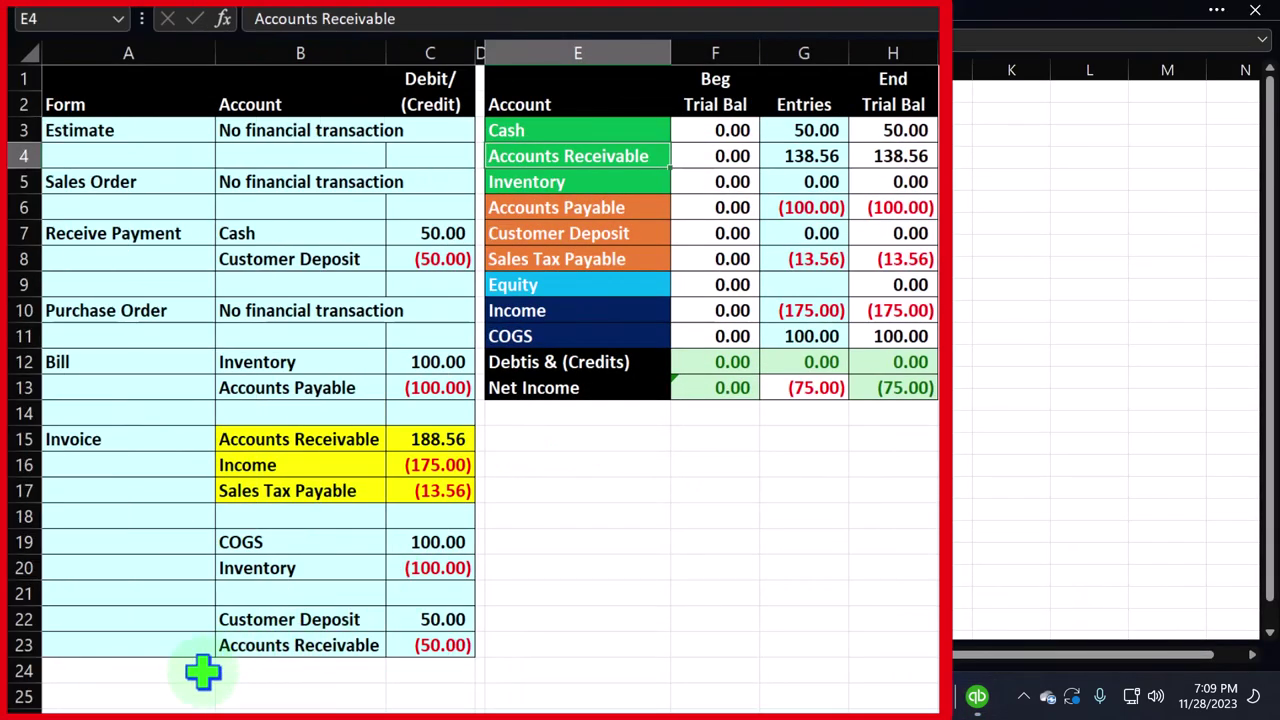
drag(157, 650, 440, 648)
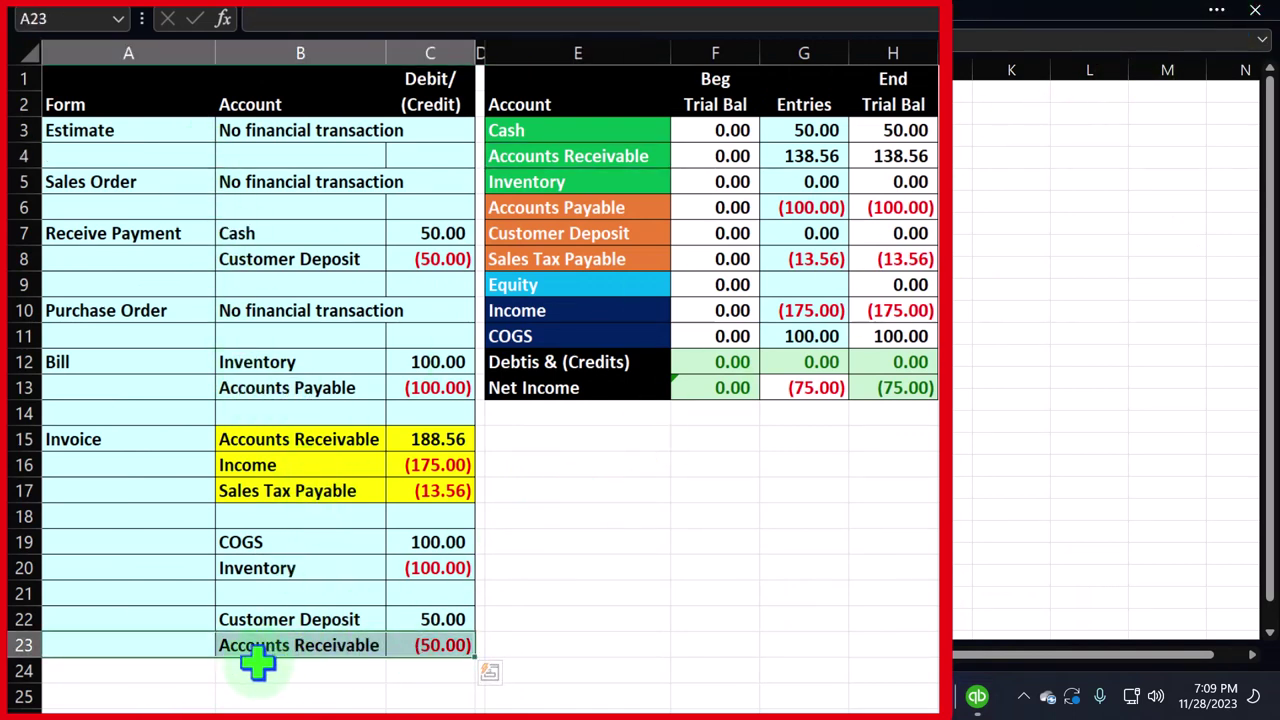
drag(177, 645, 414, 651)
drag(200, 646, 420, 652)
key(ctrl+c)
drag(163, 677, 417, 705)
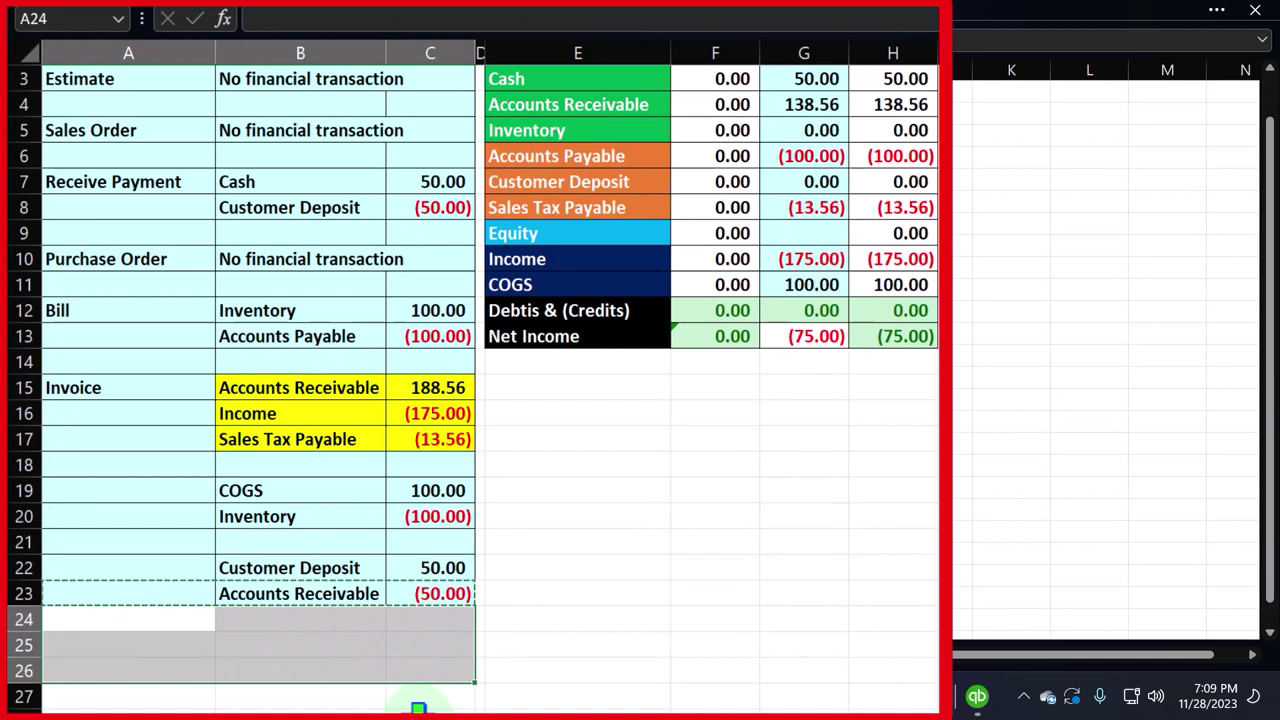
key(ctrl+v)
drag(286, 620, 415, 670)
key(Delete)
Label cell A25 Receive Payment and link its account cells B25 and B26 to Cash and Accounts Receivable in the trial balance
key(Down)
key(Left)
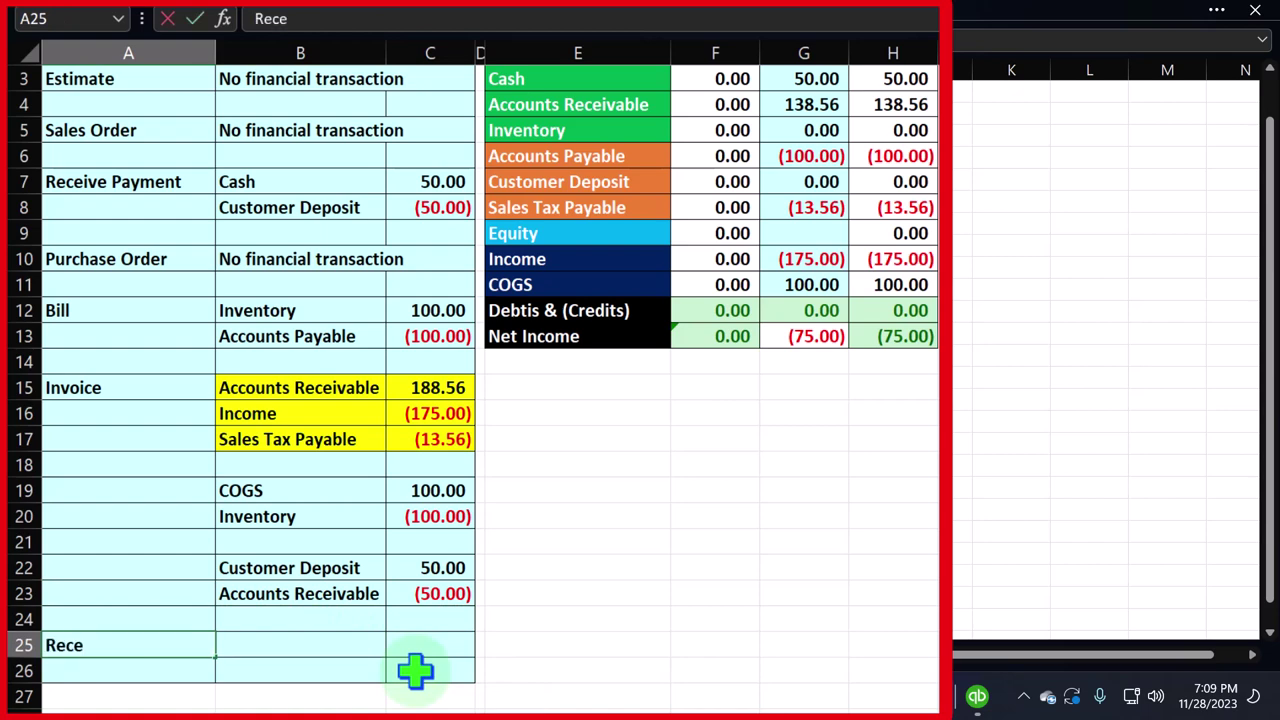
text(Receive Payment)
key(Tab)
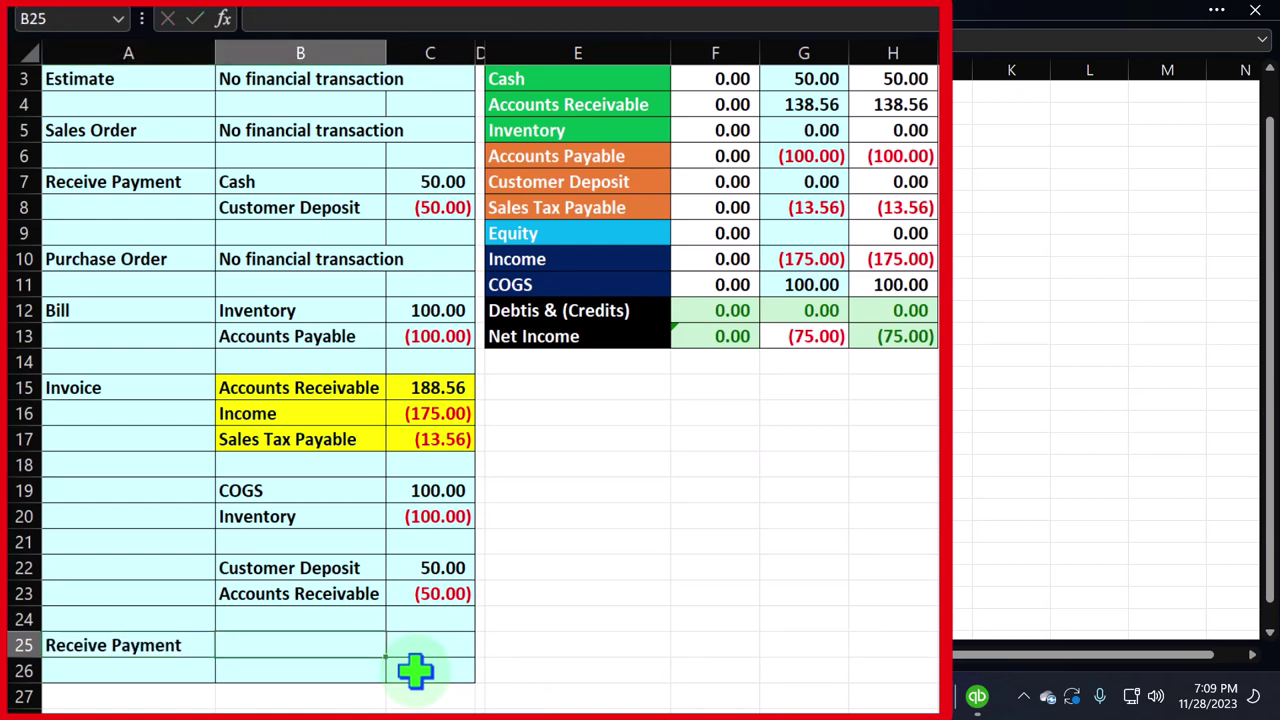
text(=)
scroll(415, 670, up, 1)
click(534, 129)
key(Return)
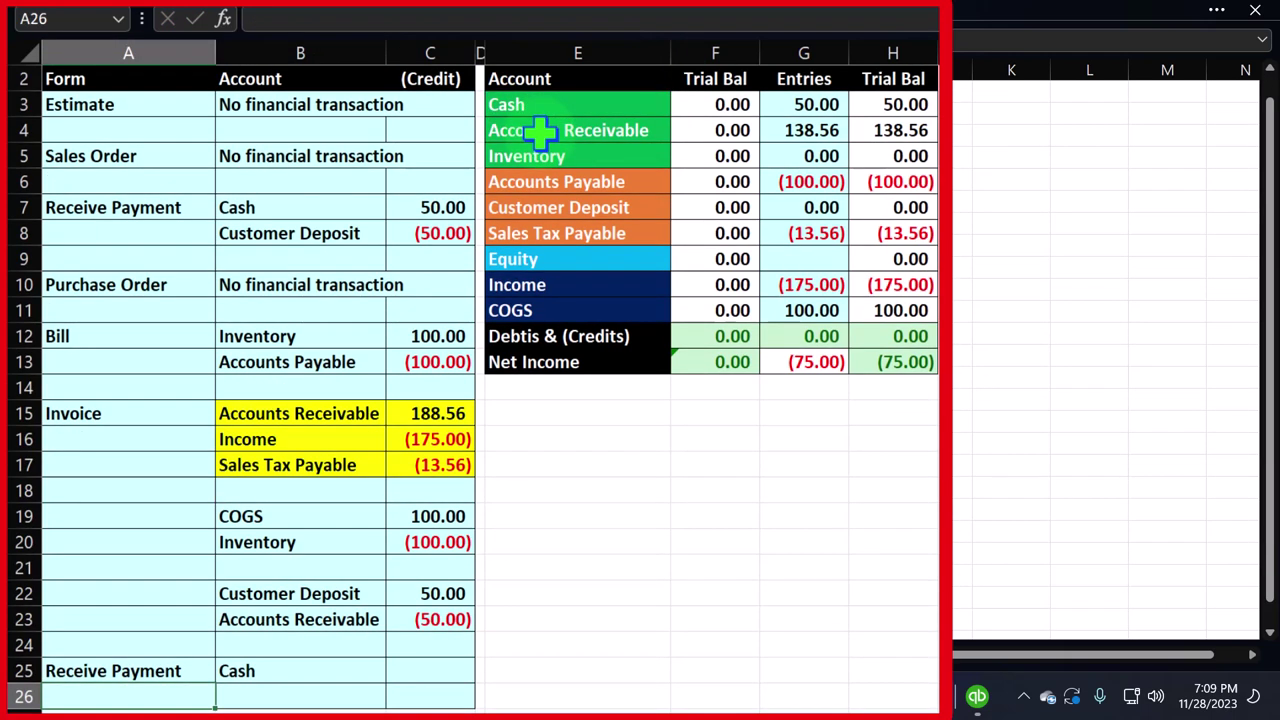
key(Tab)
text(=)
click(534, 129)
key(Return)
Enter the payment's Cash amount in C25 as the invoice receivable C15 minus the applied customer deposit C22
key(Right)
key(Up)
key(Up)
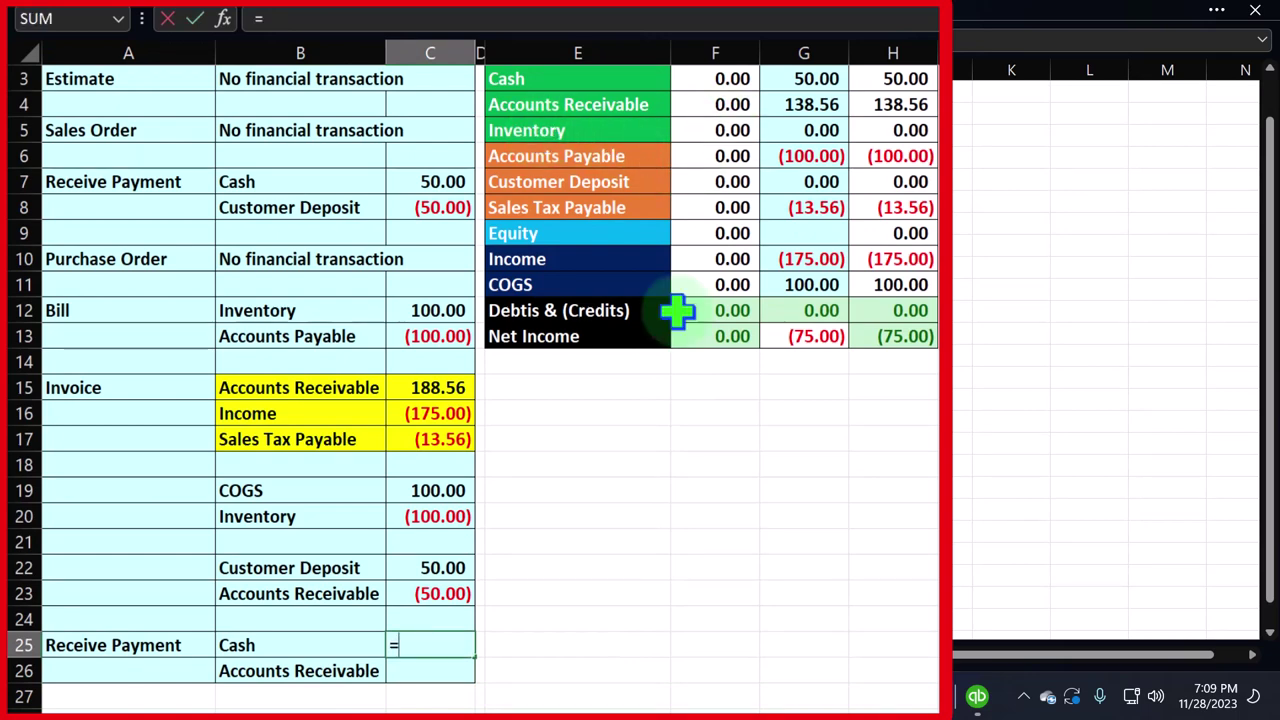
scroll(634, 386, up, 1)
click(458, 441)
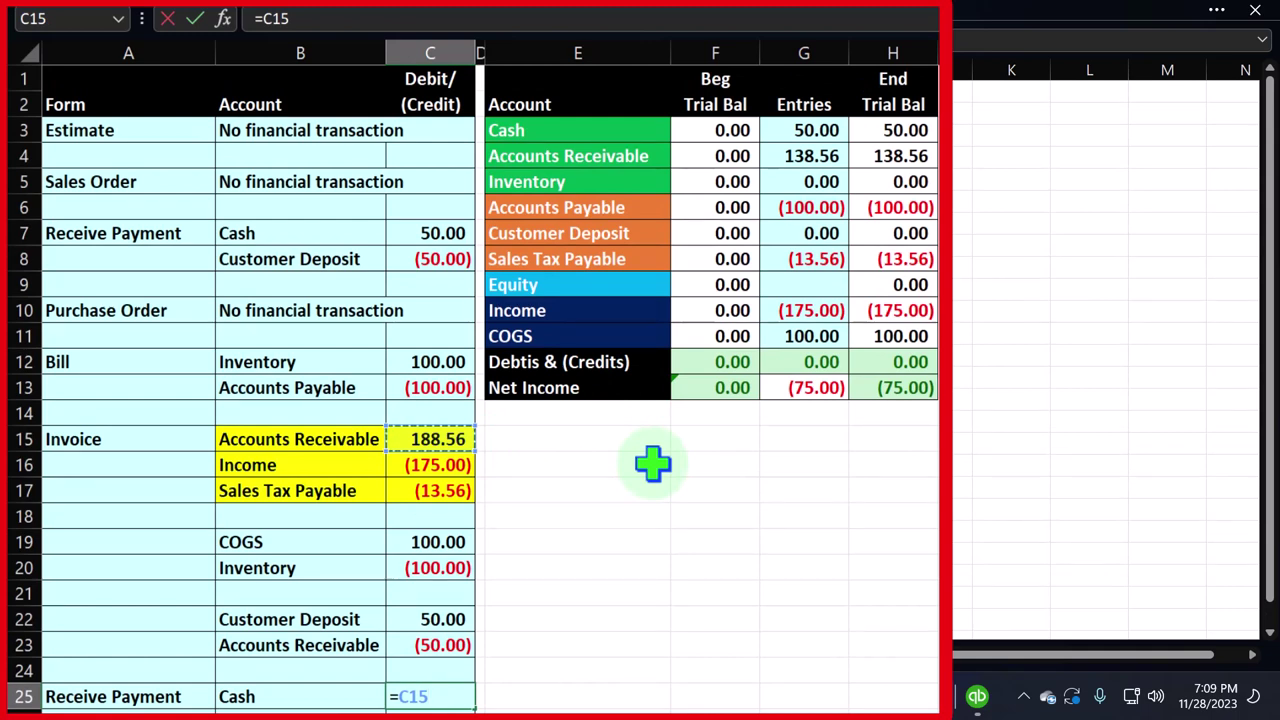
text(-)
click(451, 617)
key(Return)
scroll(800, 449, up, 1)
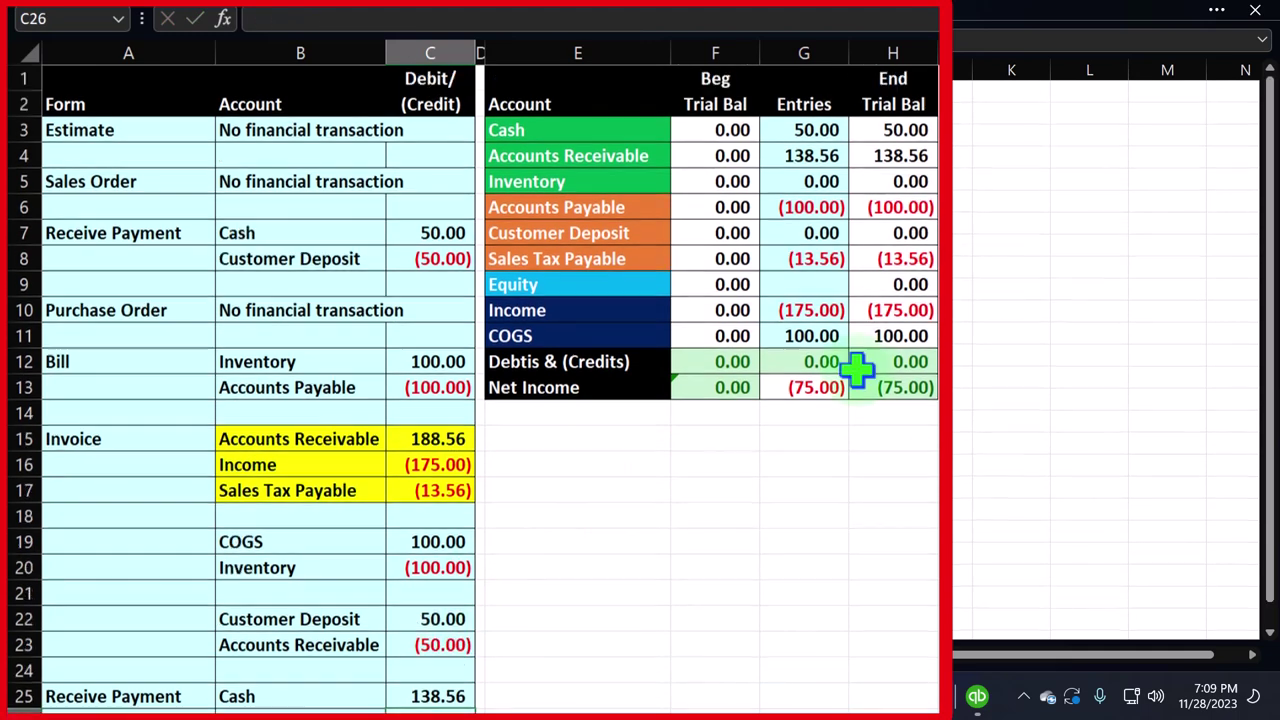
Enter the payment's Accounts Receivable amount in C26 as the negative of the Cash amount in C25
scroll(869, 655, down, 3)
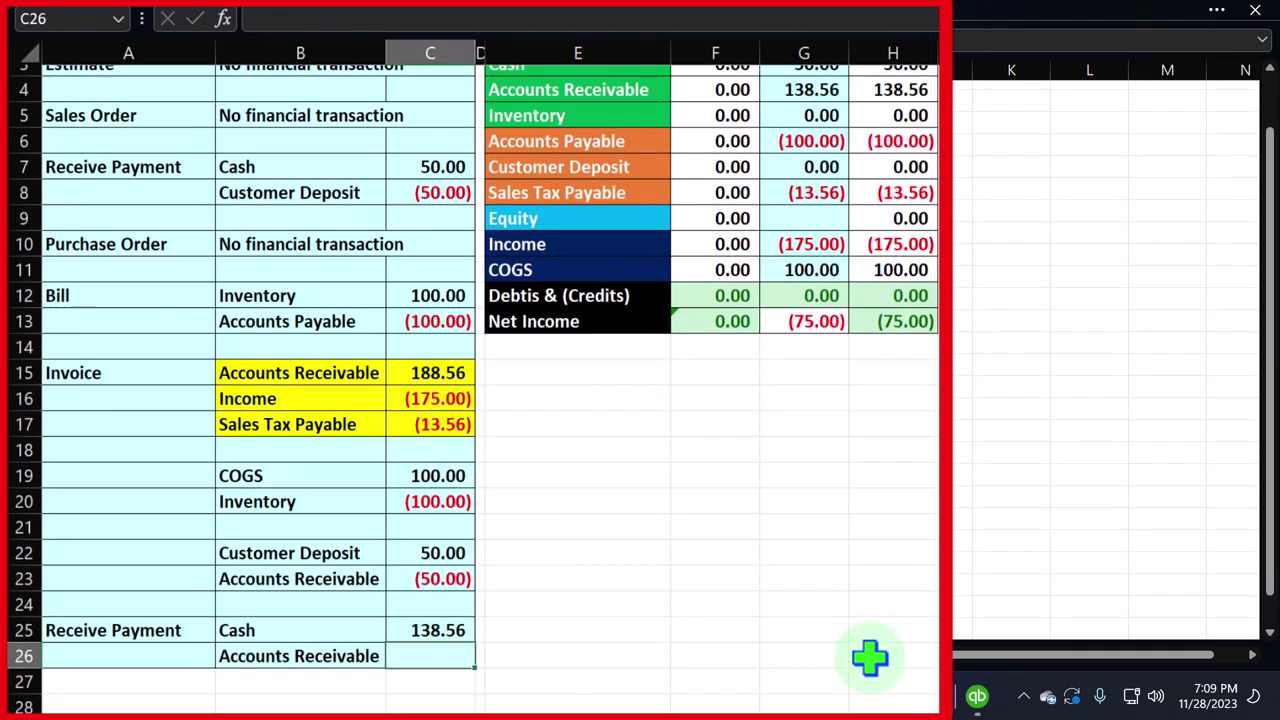
text(-)
key(Up)
key(Return)
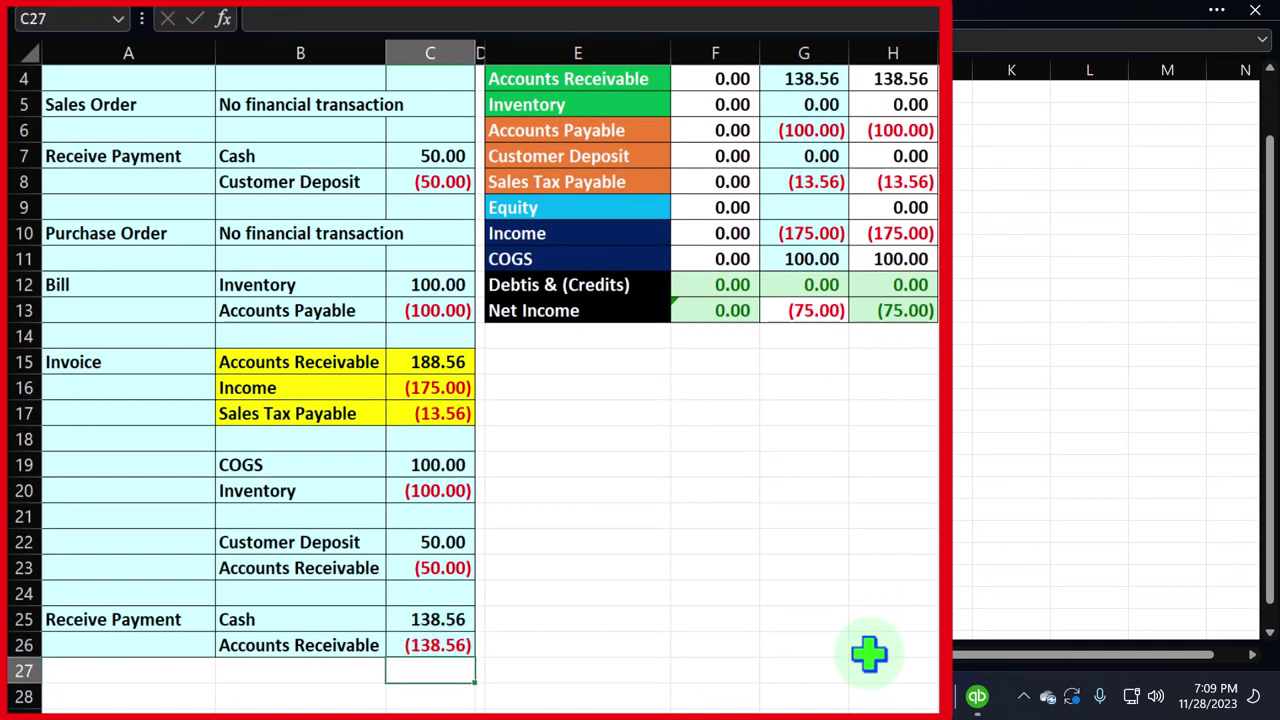
Add the Cash amount in C25 to the trial balance's Cash entries formula in G3 and check its ending balance
scroll(866, 650, up, 3)
click(811, 120)
double_click(832, 130)
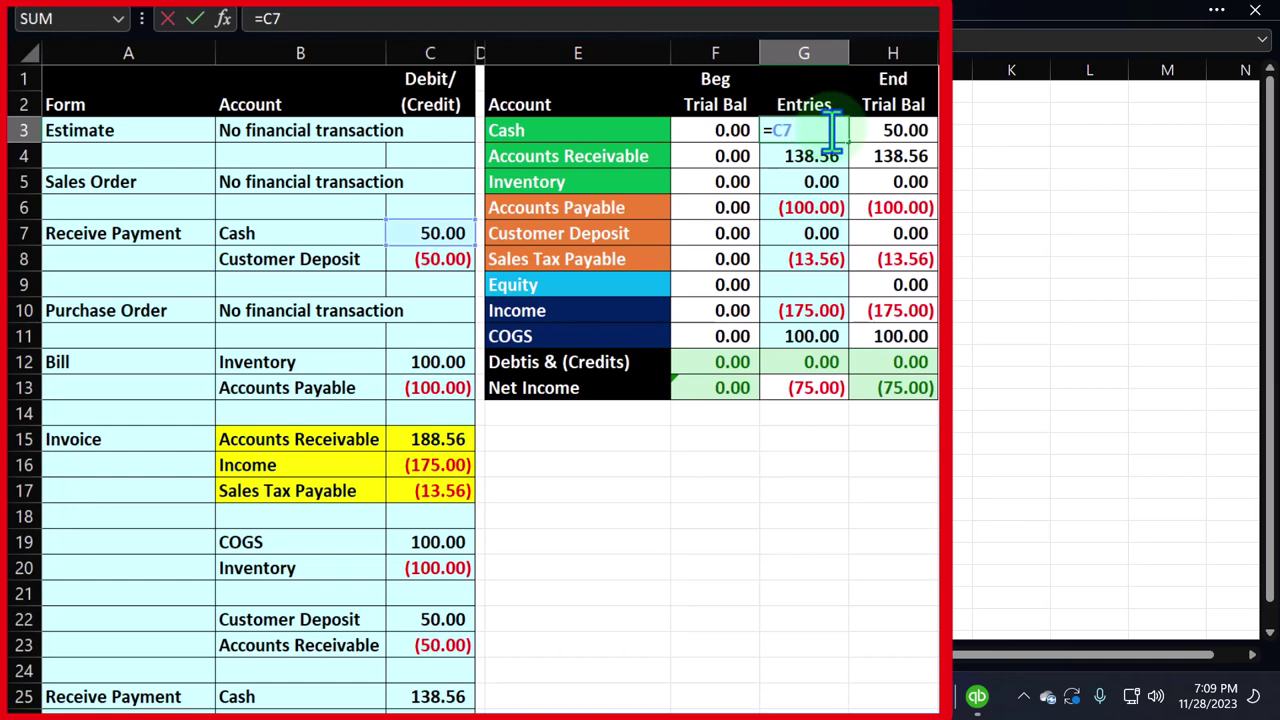
text(+)
scroll(674, 369, down, 2)
click(443, 537)
key(Return)
scroll(443, 540, up, 1)
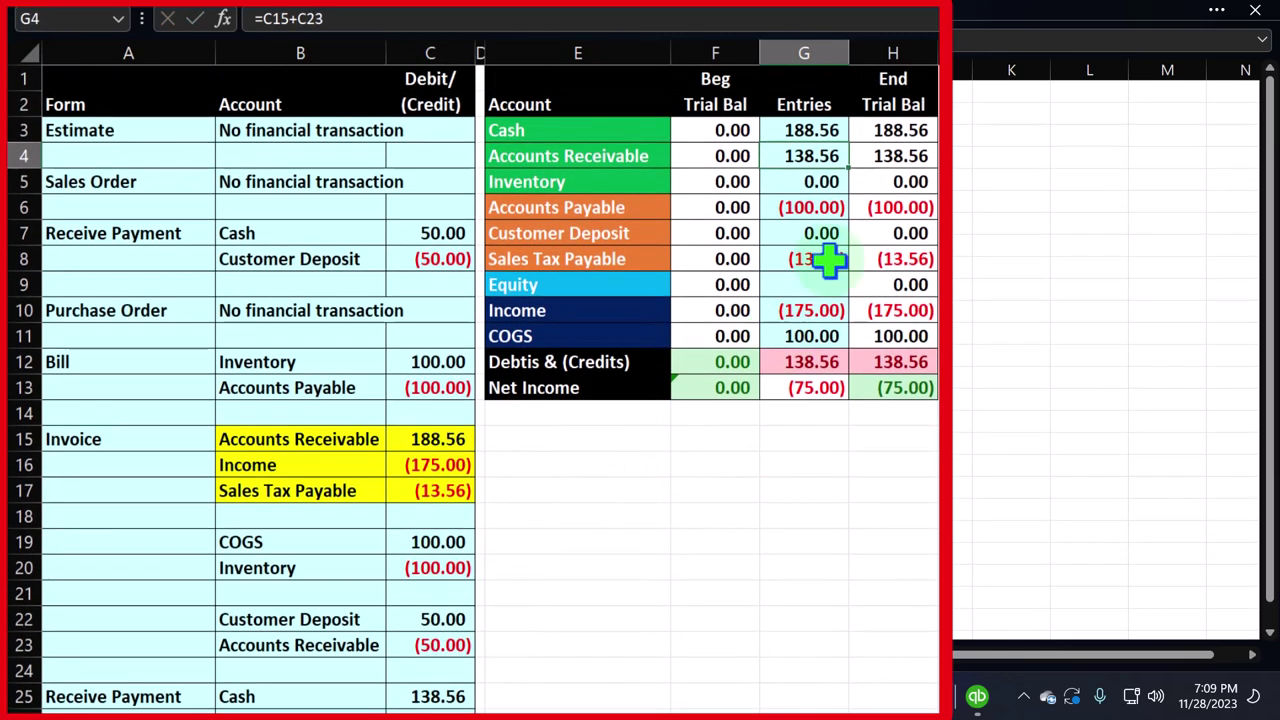
click(905, 130)
Add the payment amount in C26 to the Accounts Receivable entries formula in G4 and check the ending balances
double_click(830, 156)
text(+)
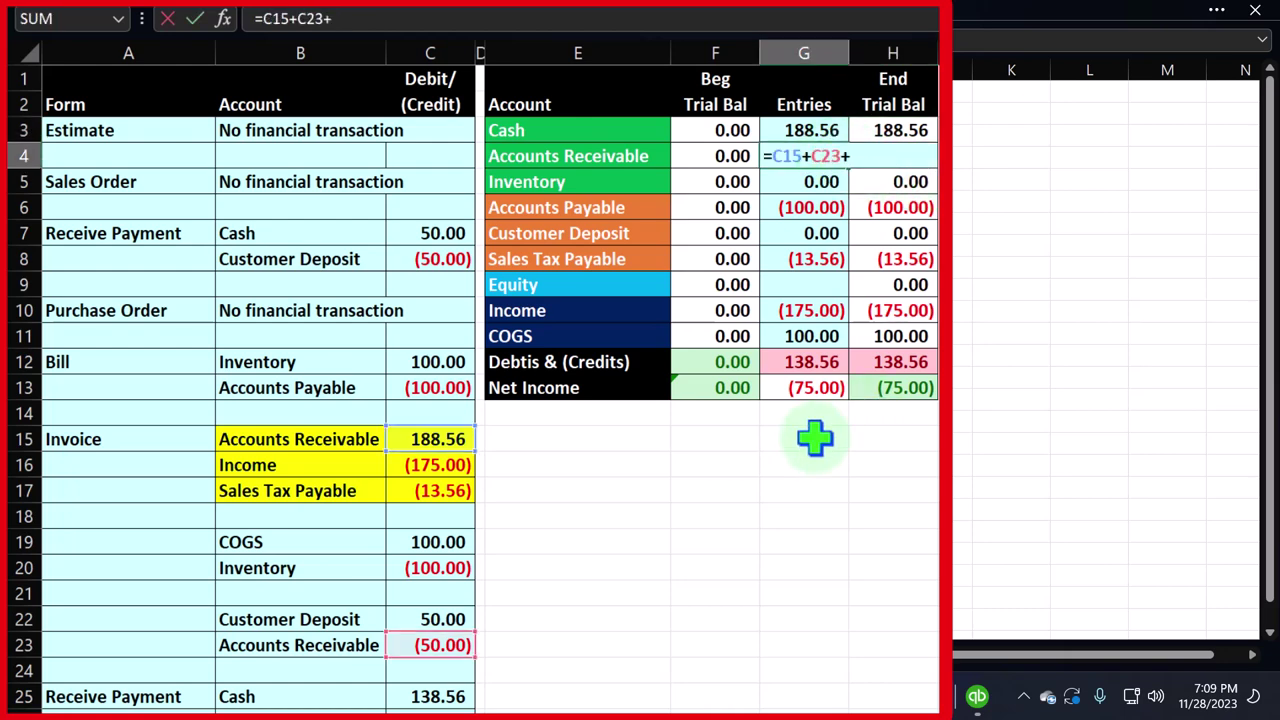
scroll(829, 429, down, 2)
click(457, 568)
key(Return)
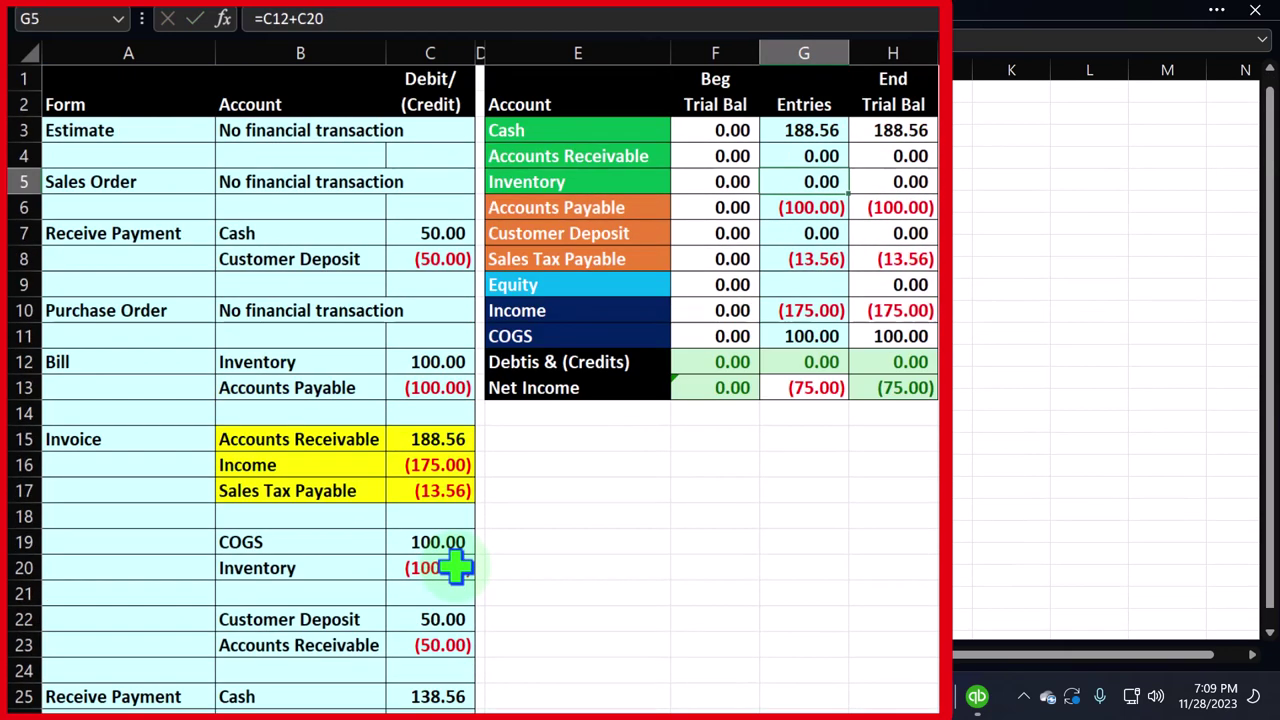
click(903, 153)
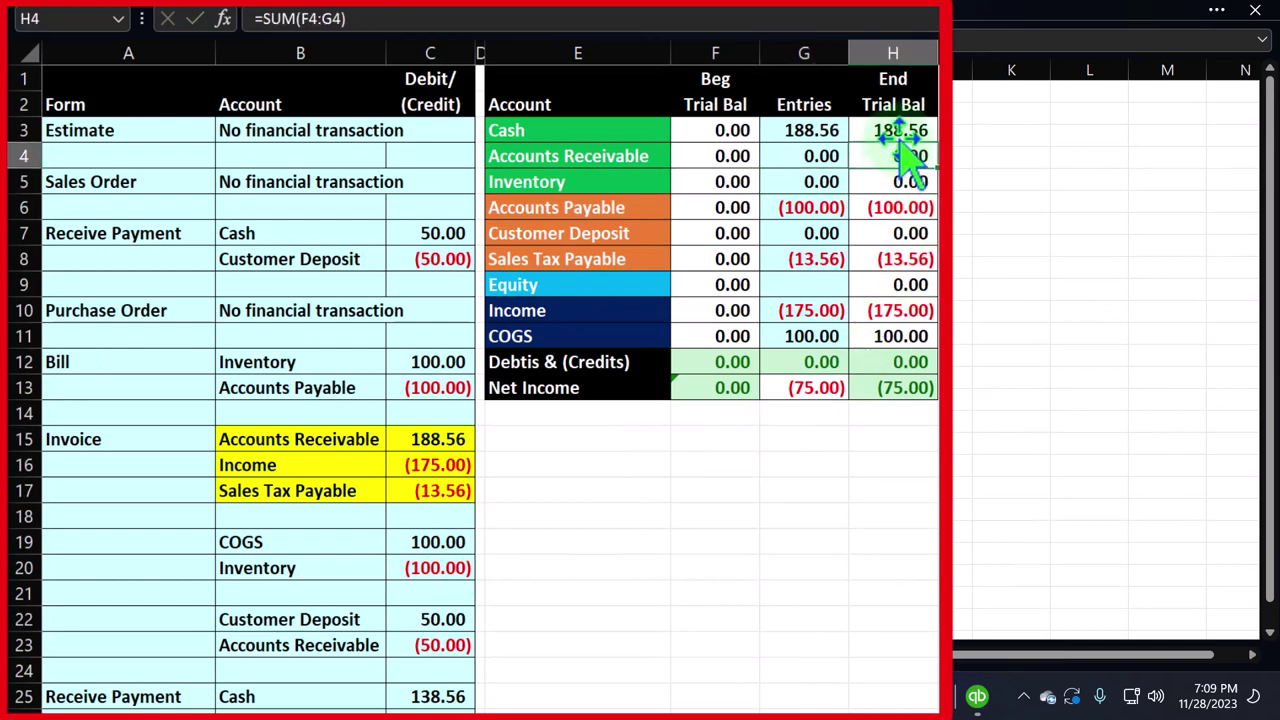
click(905, 128)
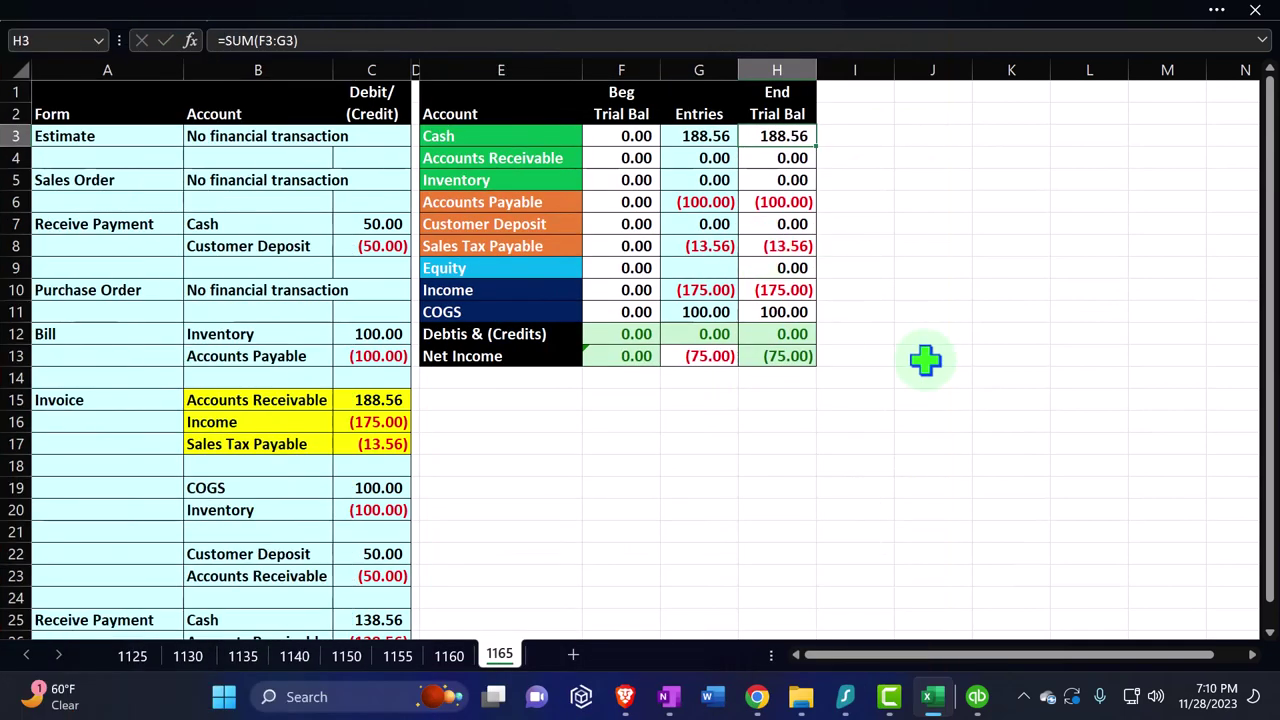
Reduce the Windows display scale to 125%, then save and close the customer payment in QuickBooks
click(978, 700)
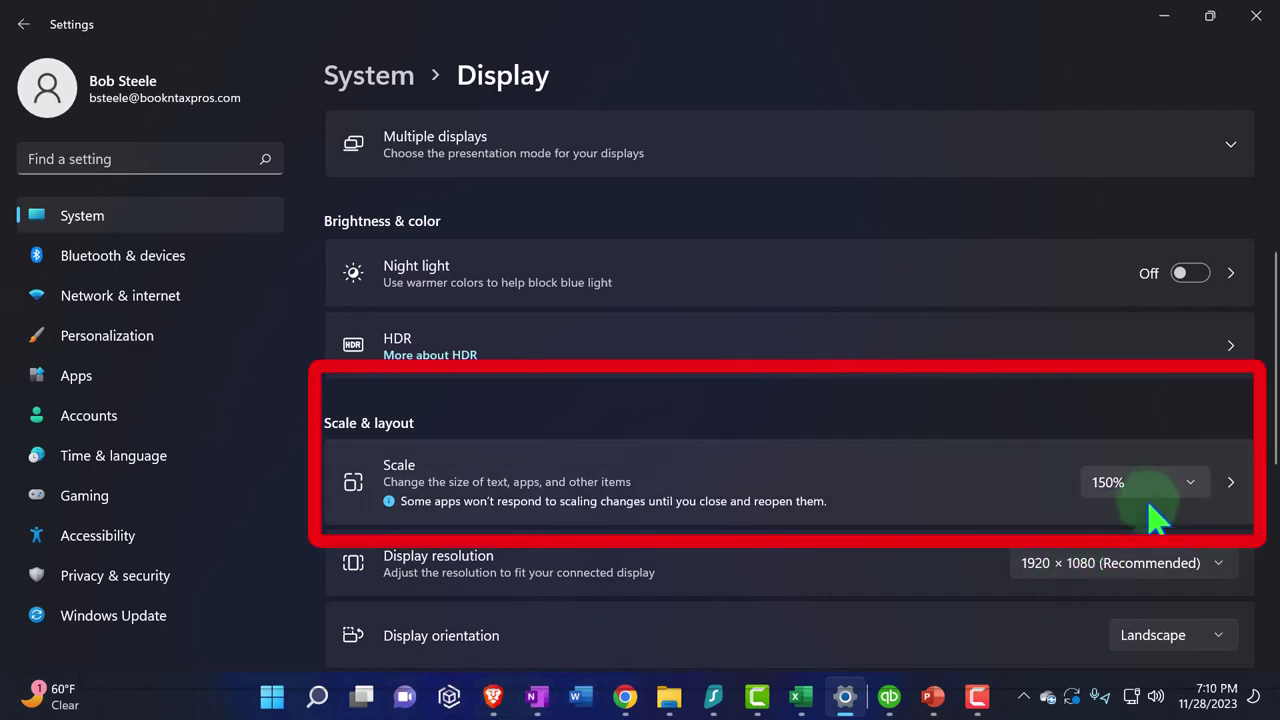
click(1150, 484)
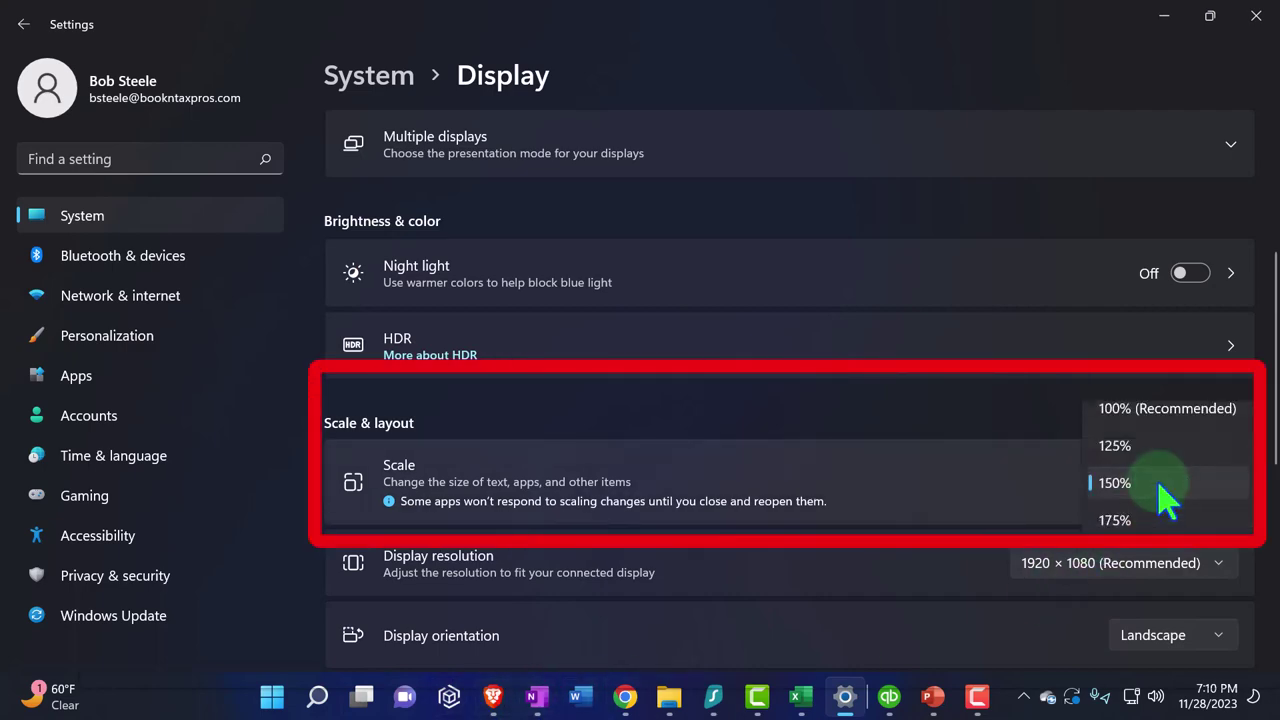
click(1150, 450)
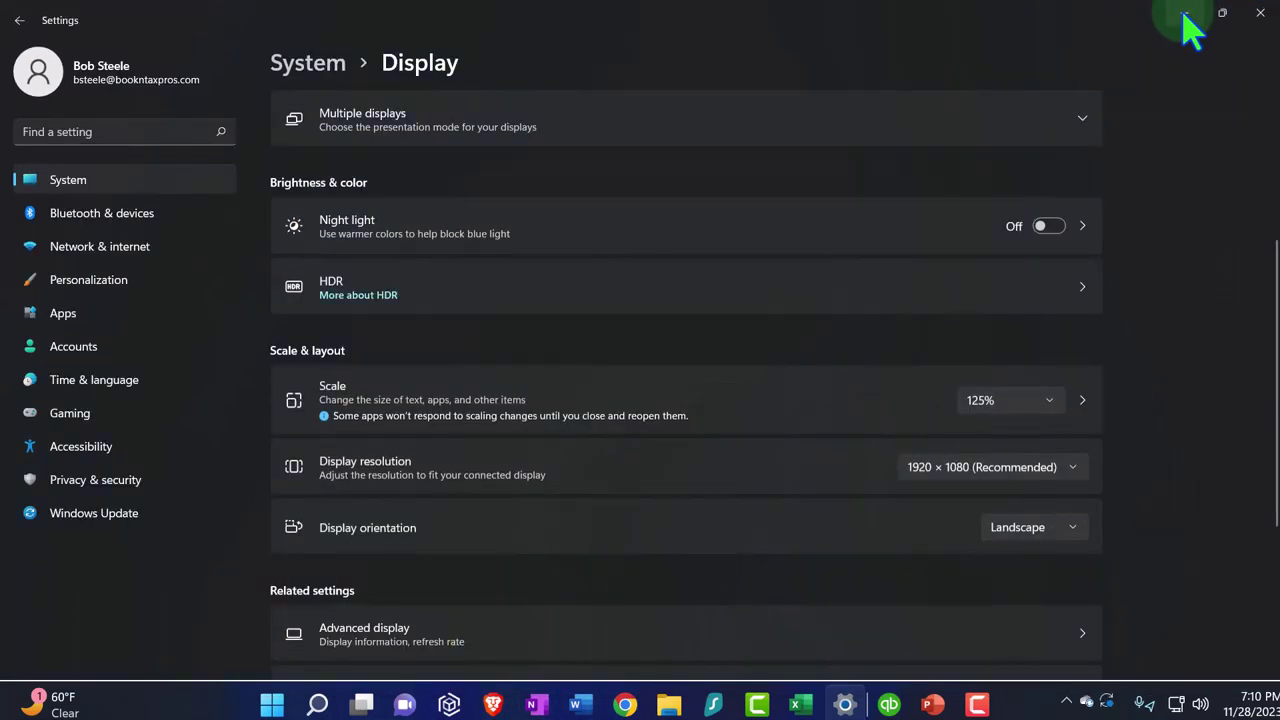
click(1183, 14)
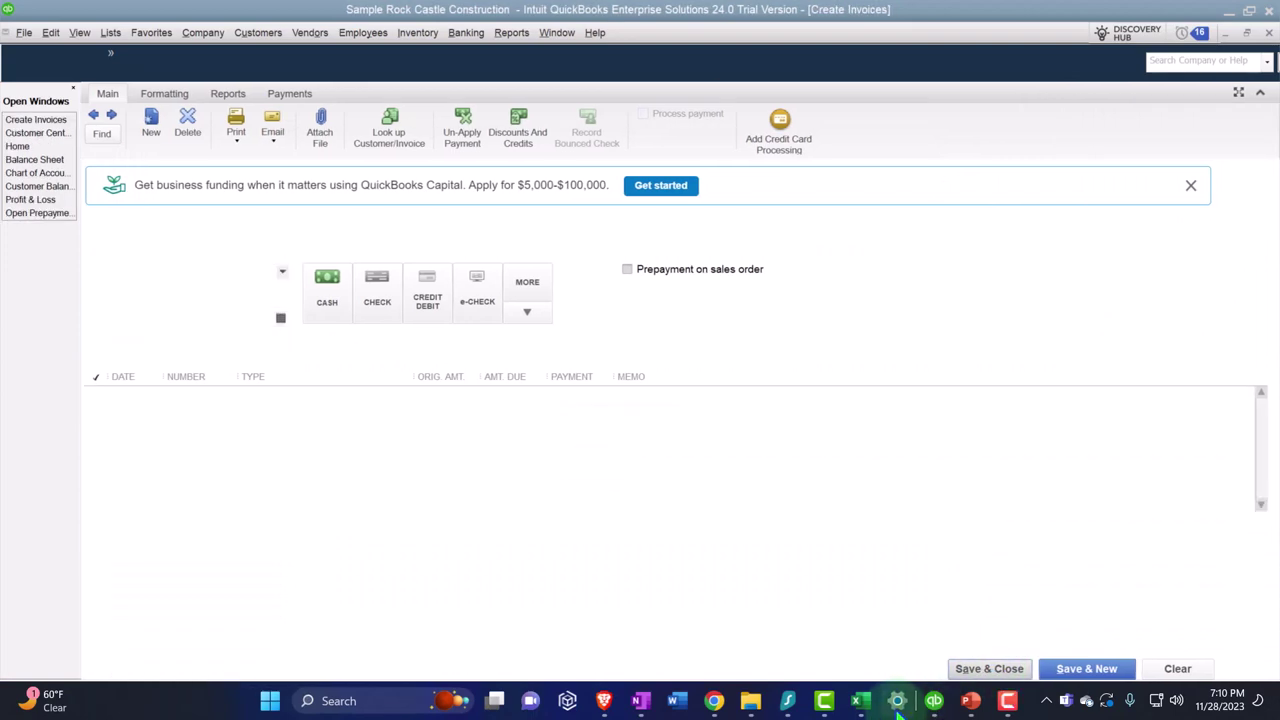
Set the Windows display scale back to 150%, then return to QuickBooks and close invoice 1105
click(897, 700)
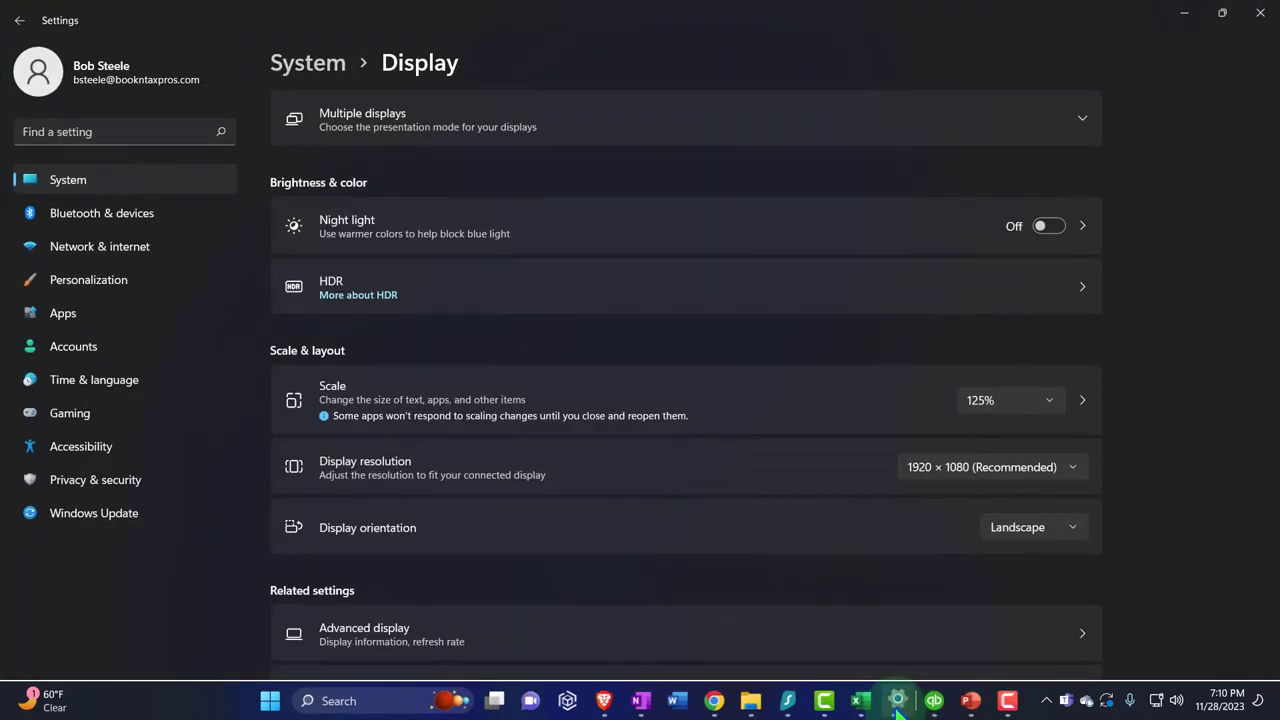
click(1012, 405)
click(988, 431)
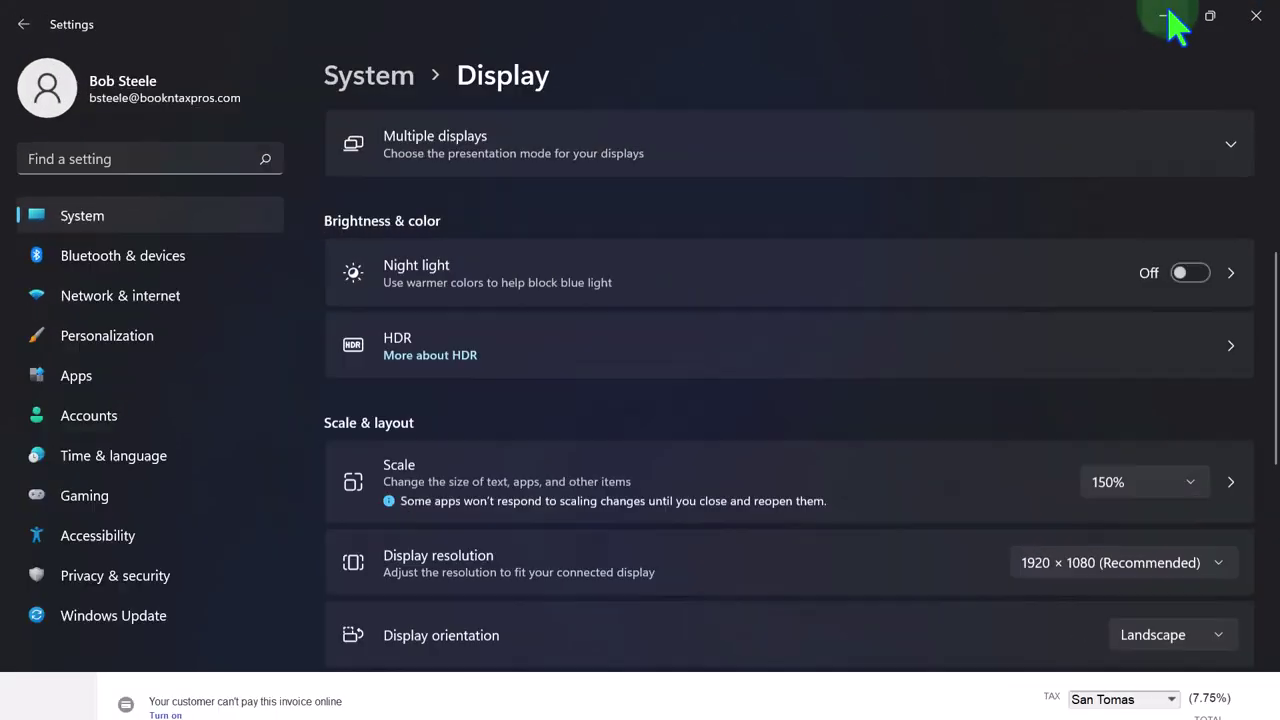
click(1164, 15)
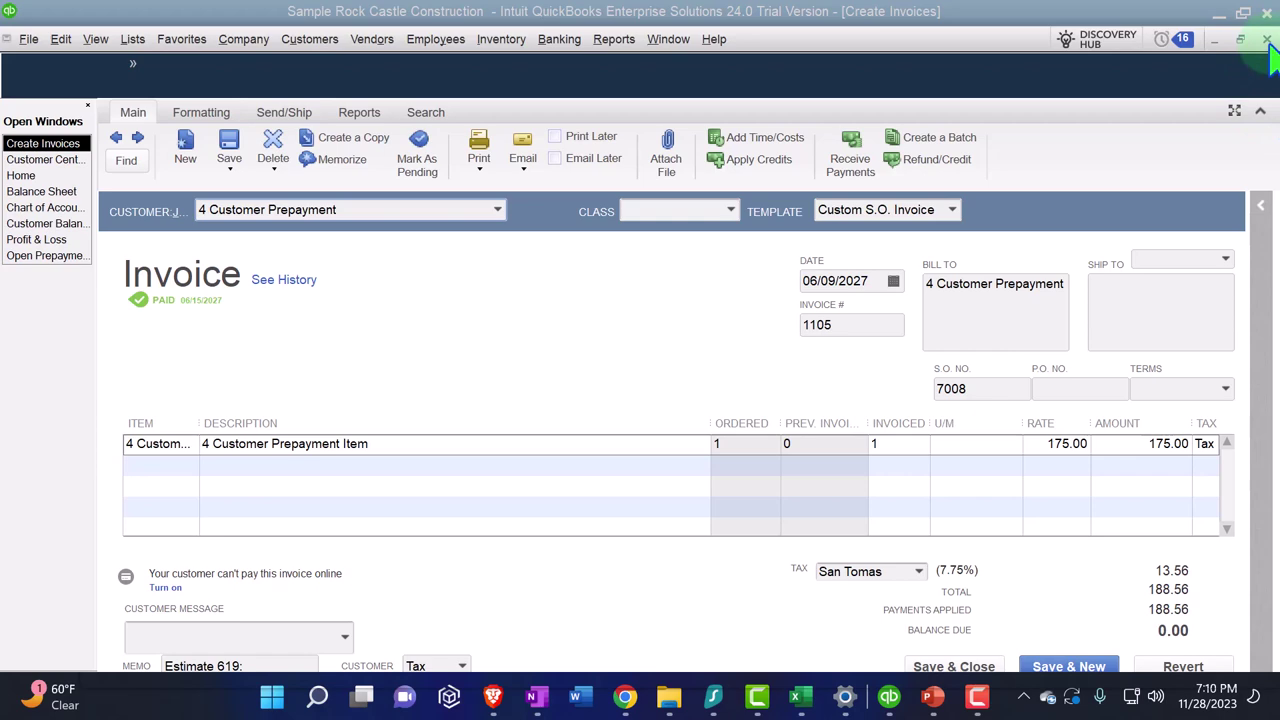
click(1267, 40)
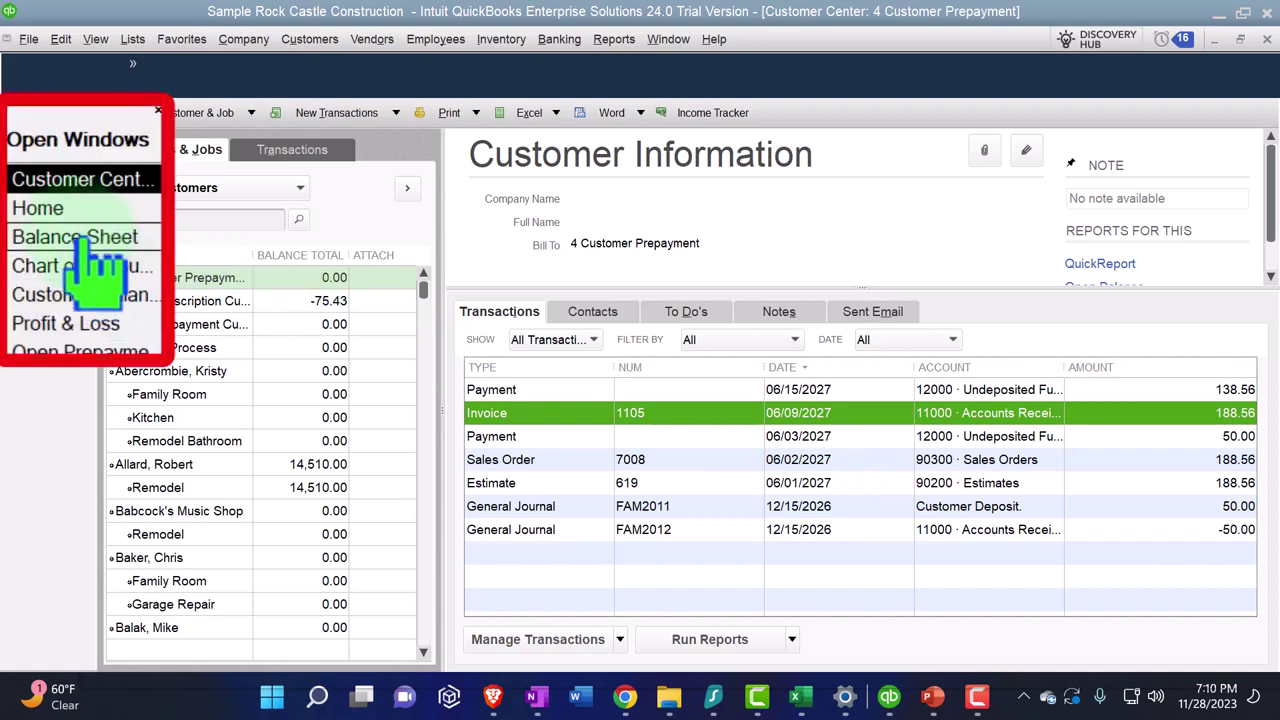
Examine the transactions behind Undeposited Funds on the Balance Sheet and return to the report
click(42, 176)
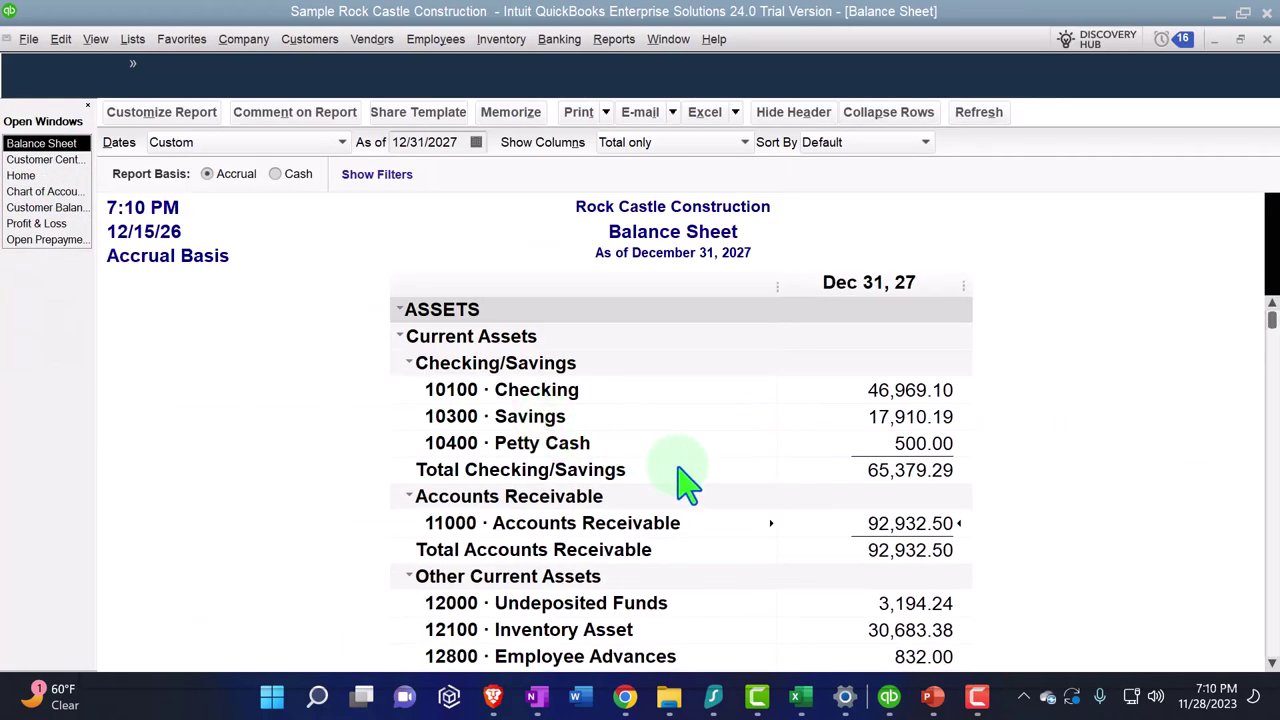
scroll(697, 483, down, 2)
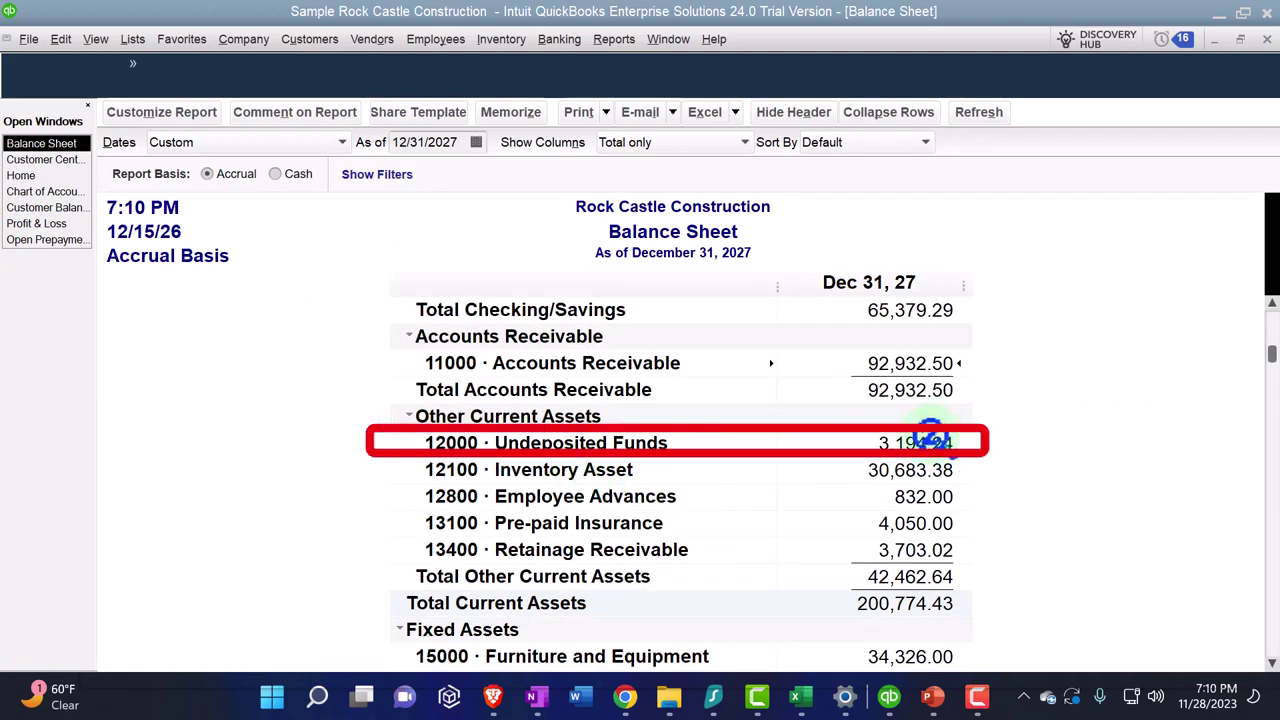
double_click(928, 443)
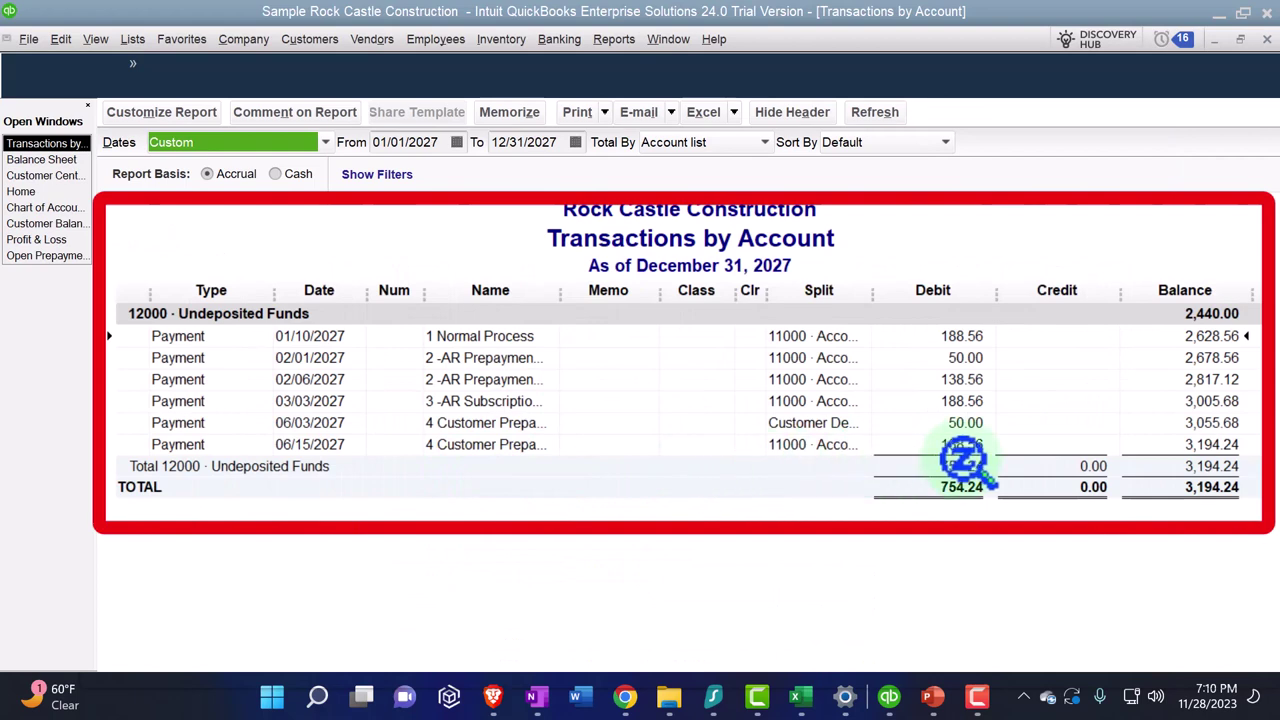
click(1265, 39)
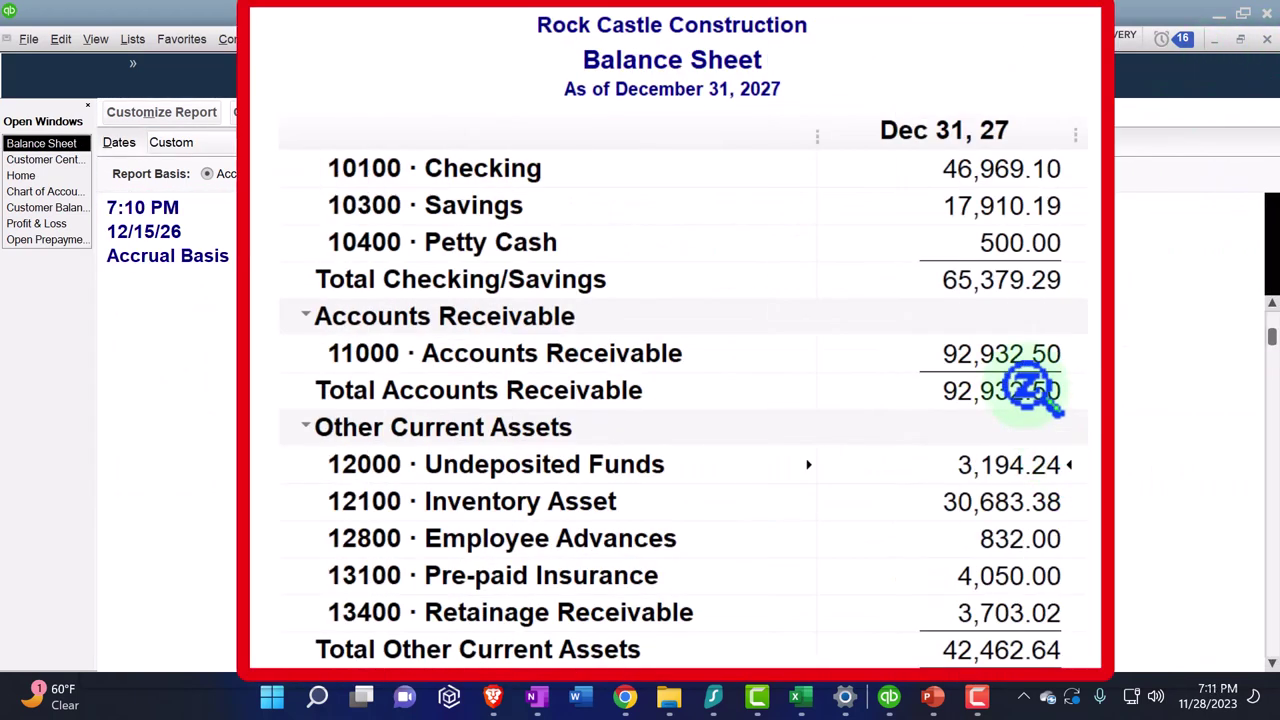
Examine the transactions behind Accounts Receivable on the Balance Sheet and view the Customer Balance Detail report
double_click(1006, 347)
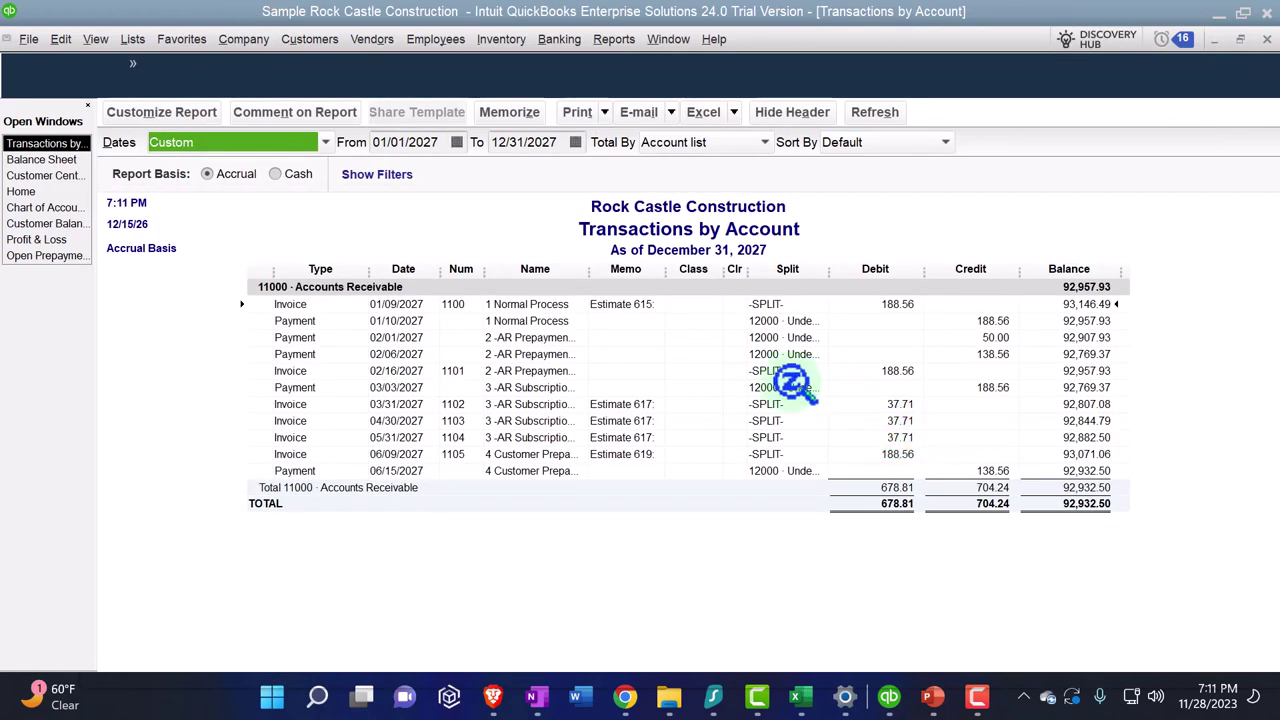
right_click(680, 570)
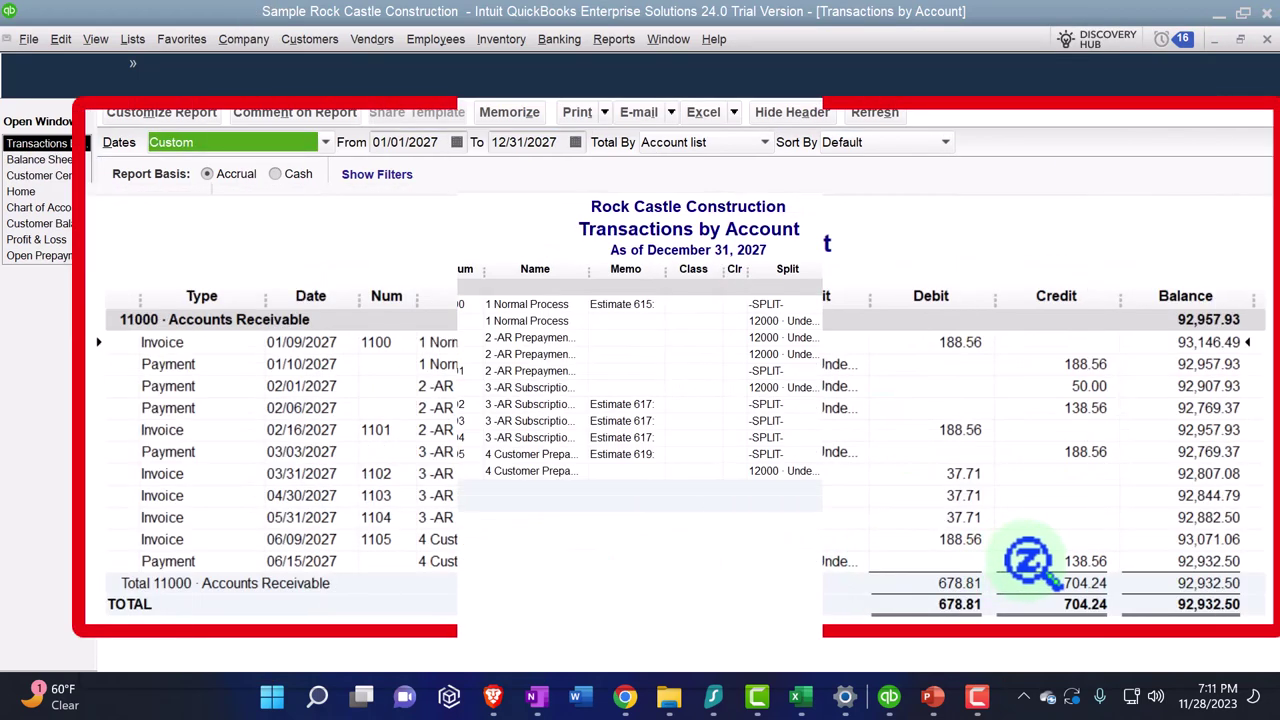
click(1266, 40)
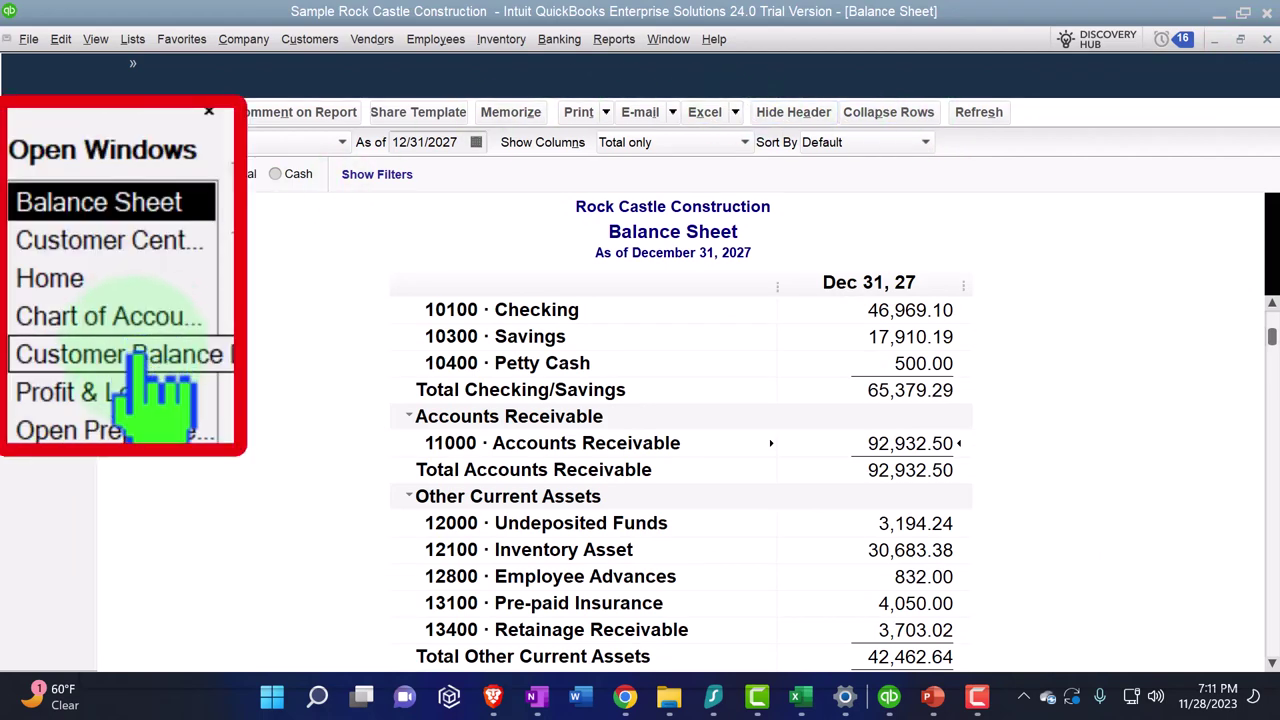
click(58, 208)
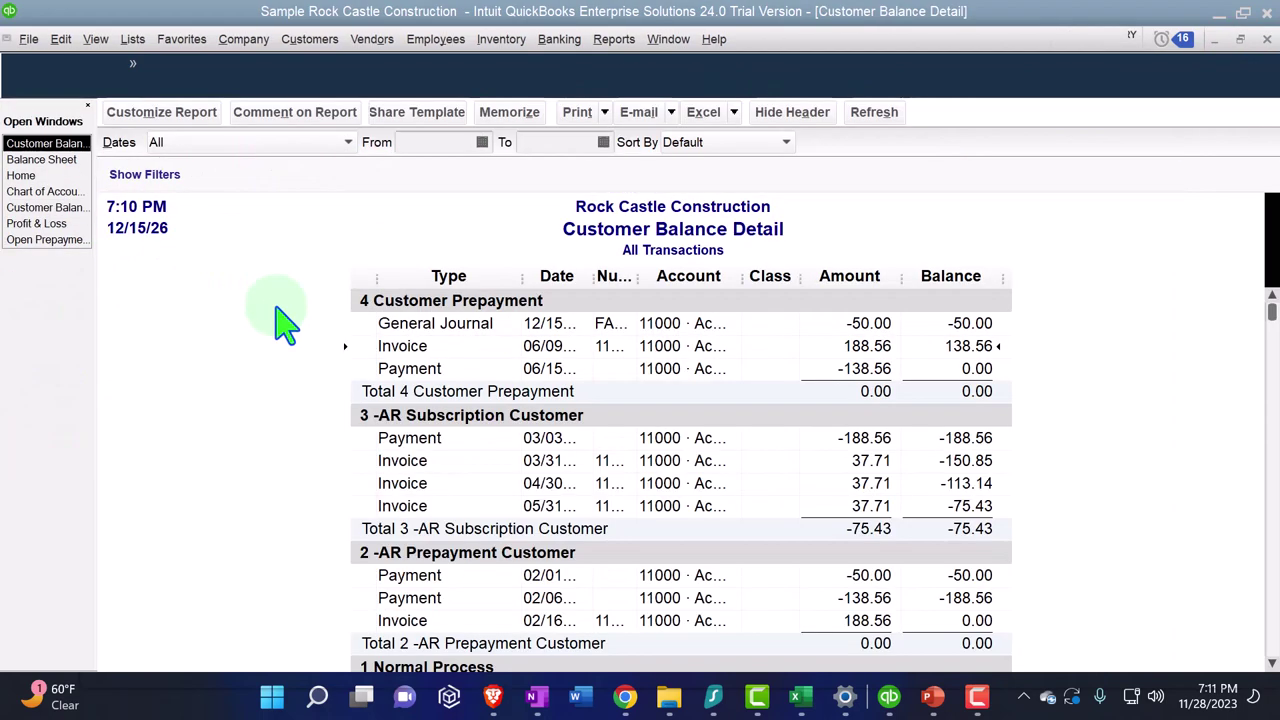